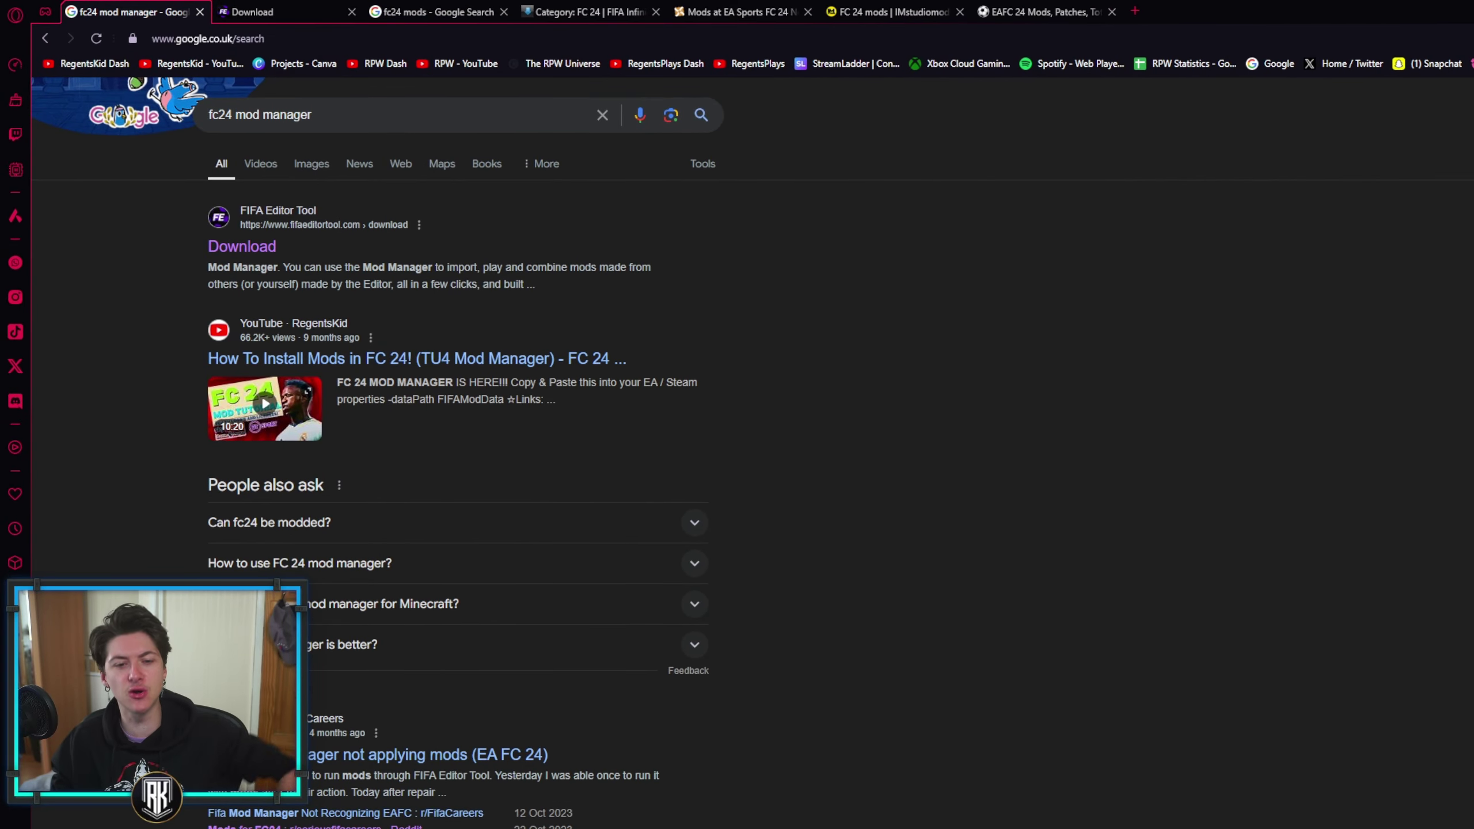
# Step: Look through the Google results for "fc24 mod manager", including the FIFA Editor Tool download entry and the modding tutorial videos
pyautogui.scroll(4, 915, 528)
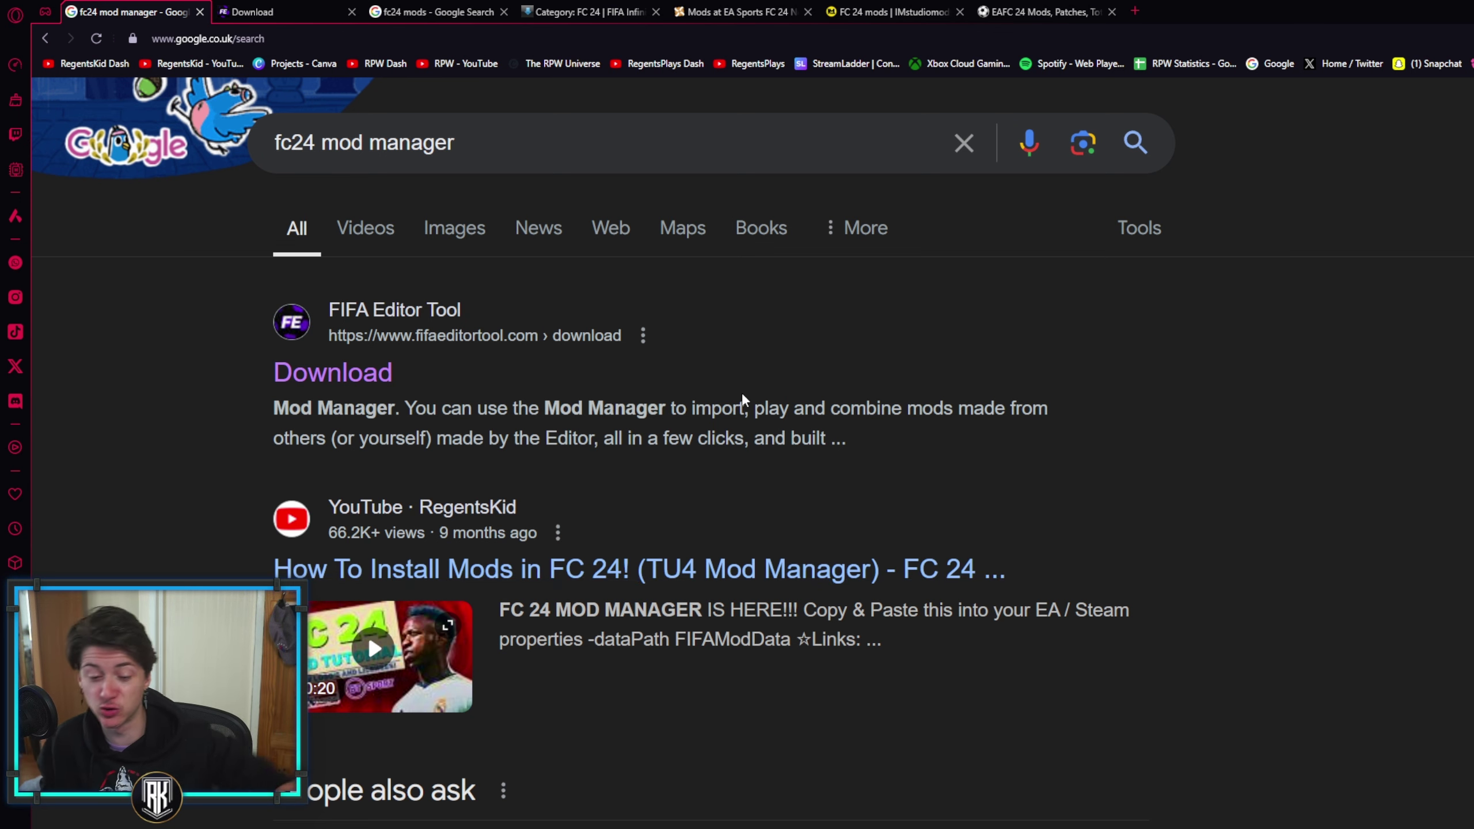
pyautogui.scroll(-2, 743, 400)
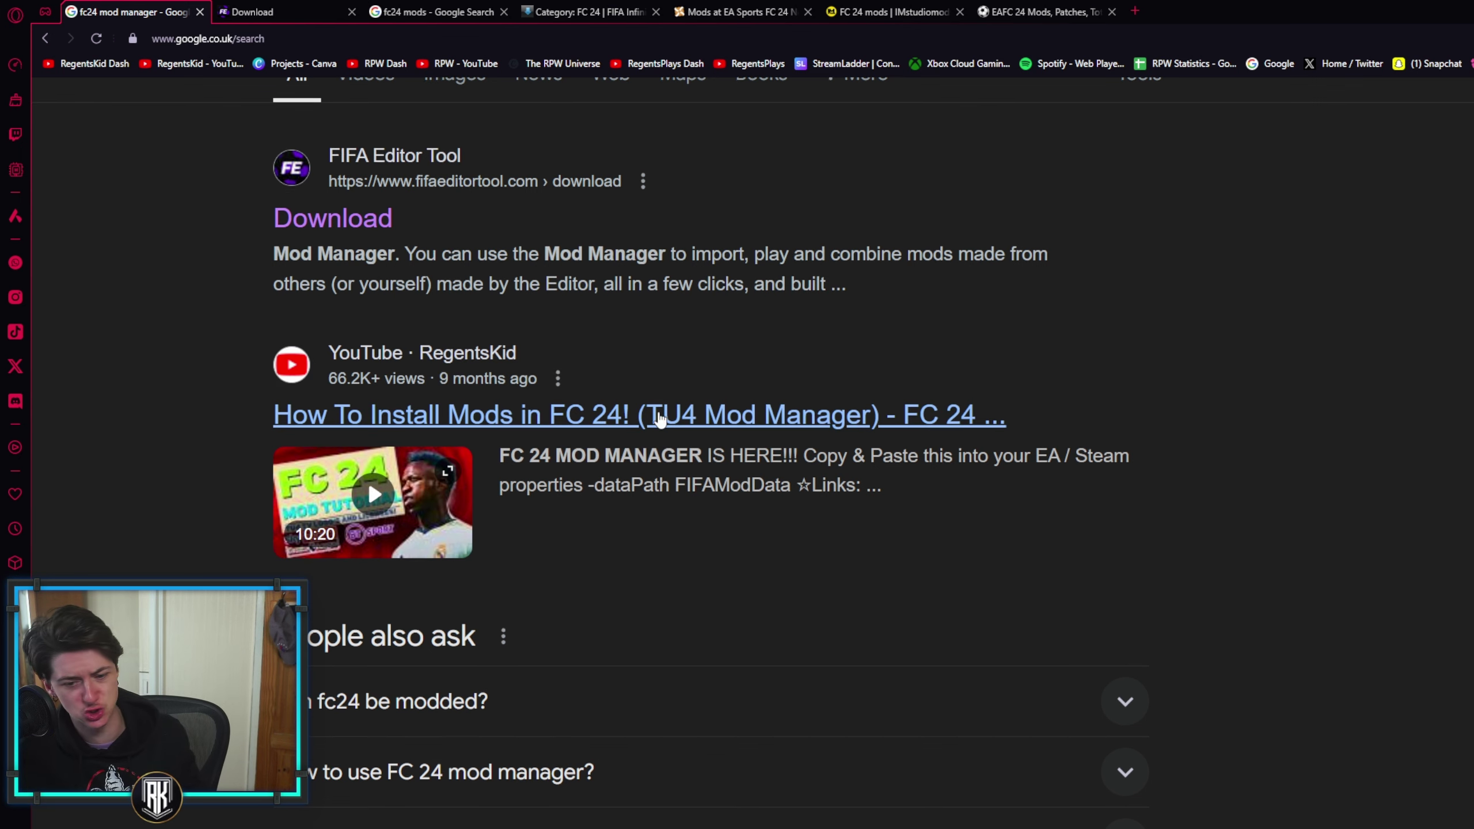
pyautogui.scroll(-1, 652, 411)
pyautogui.scroll(3, 492, 508)
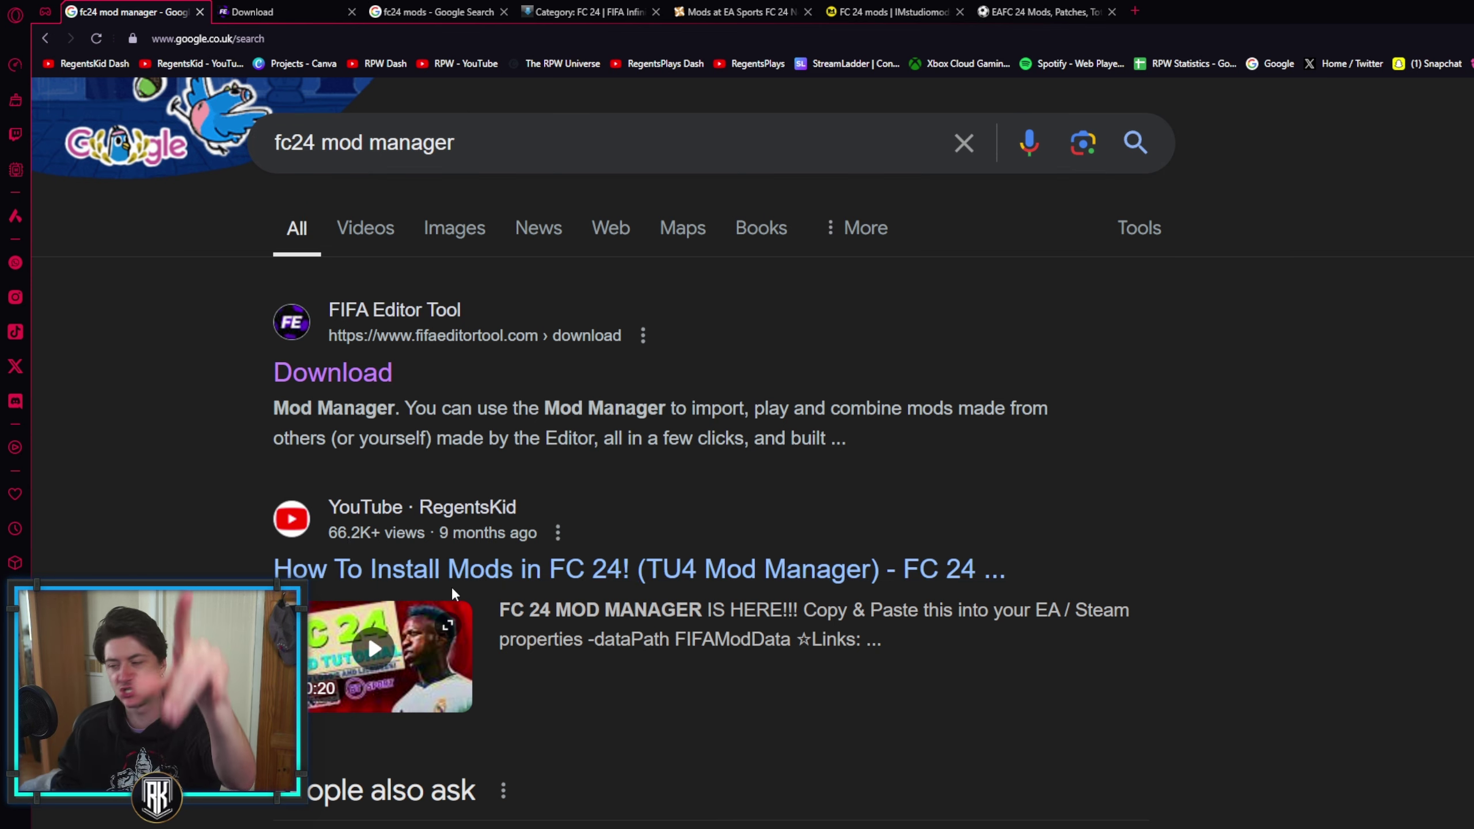
pyautogui.moveTo(453, 621)
pyautogui.scroll(-15, 453, 622)
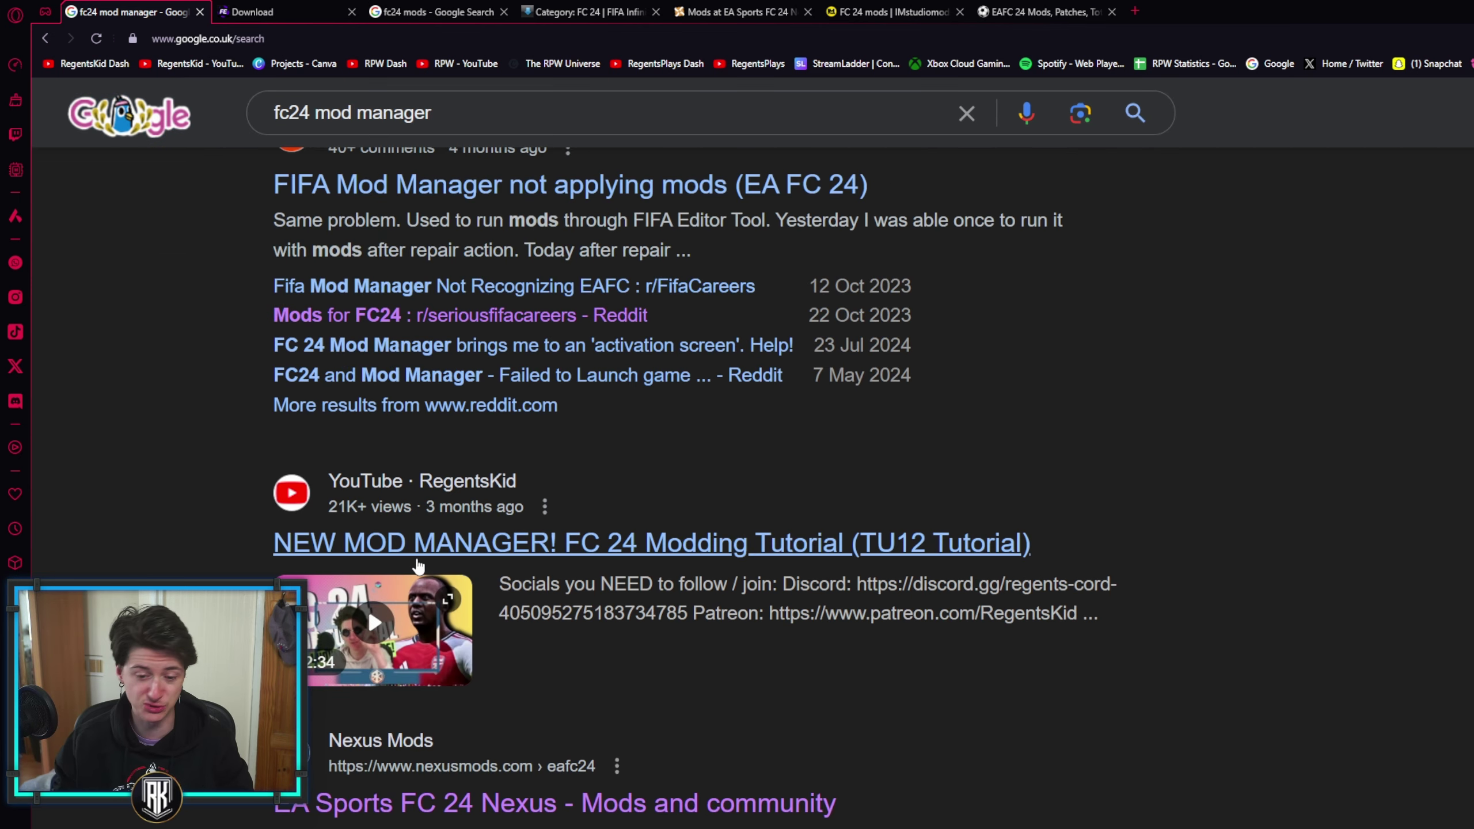
pyautogui.scroll(3, 486, 494)
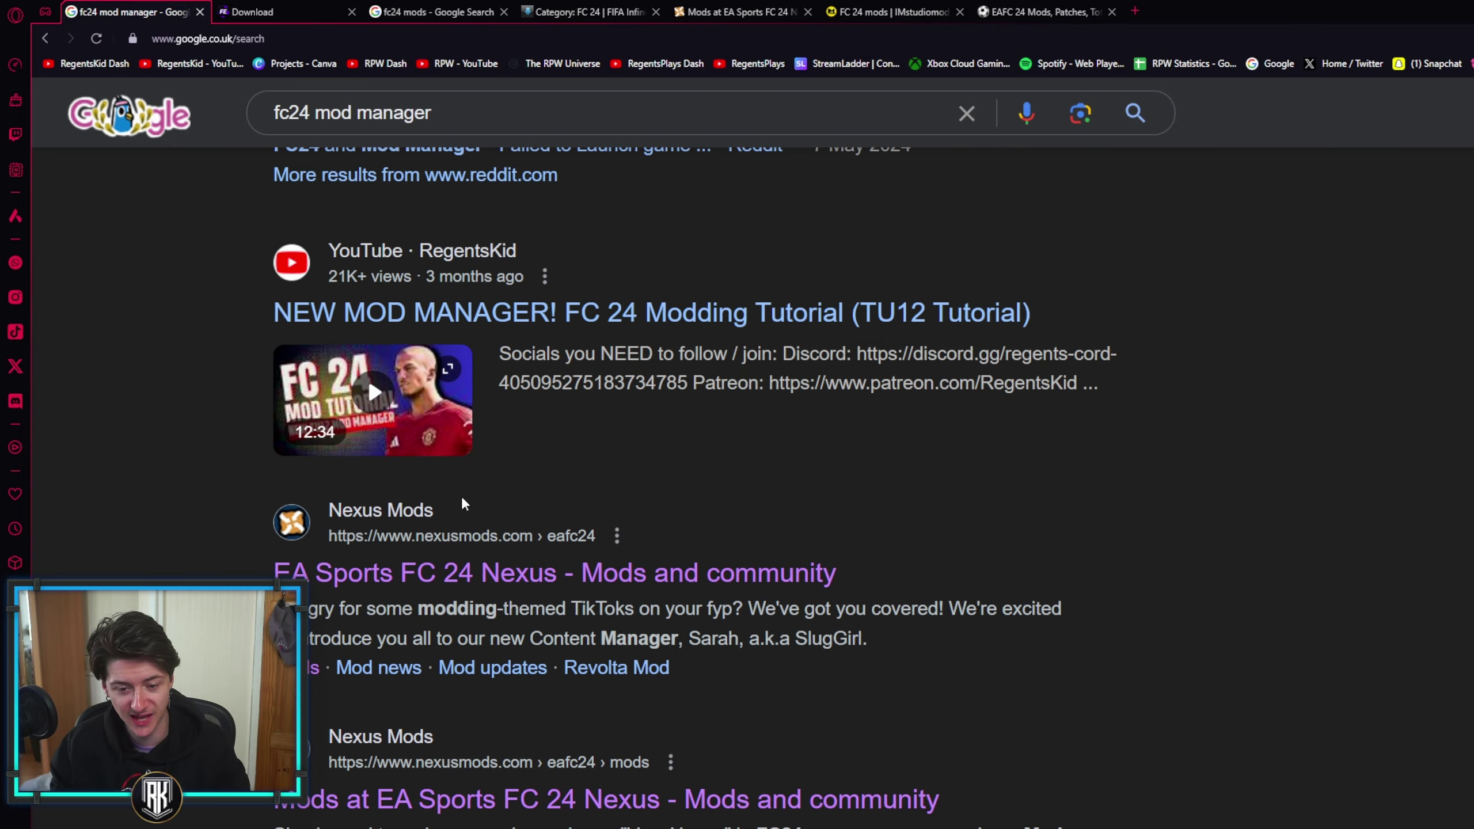
pyautogui.scroll(-12, 461, 517)
pyautogui.scroll(-5, 416, 436)
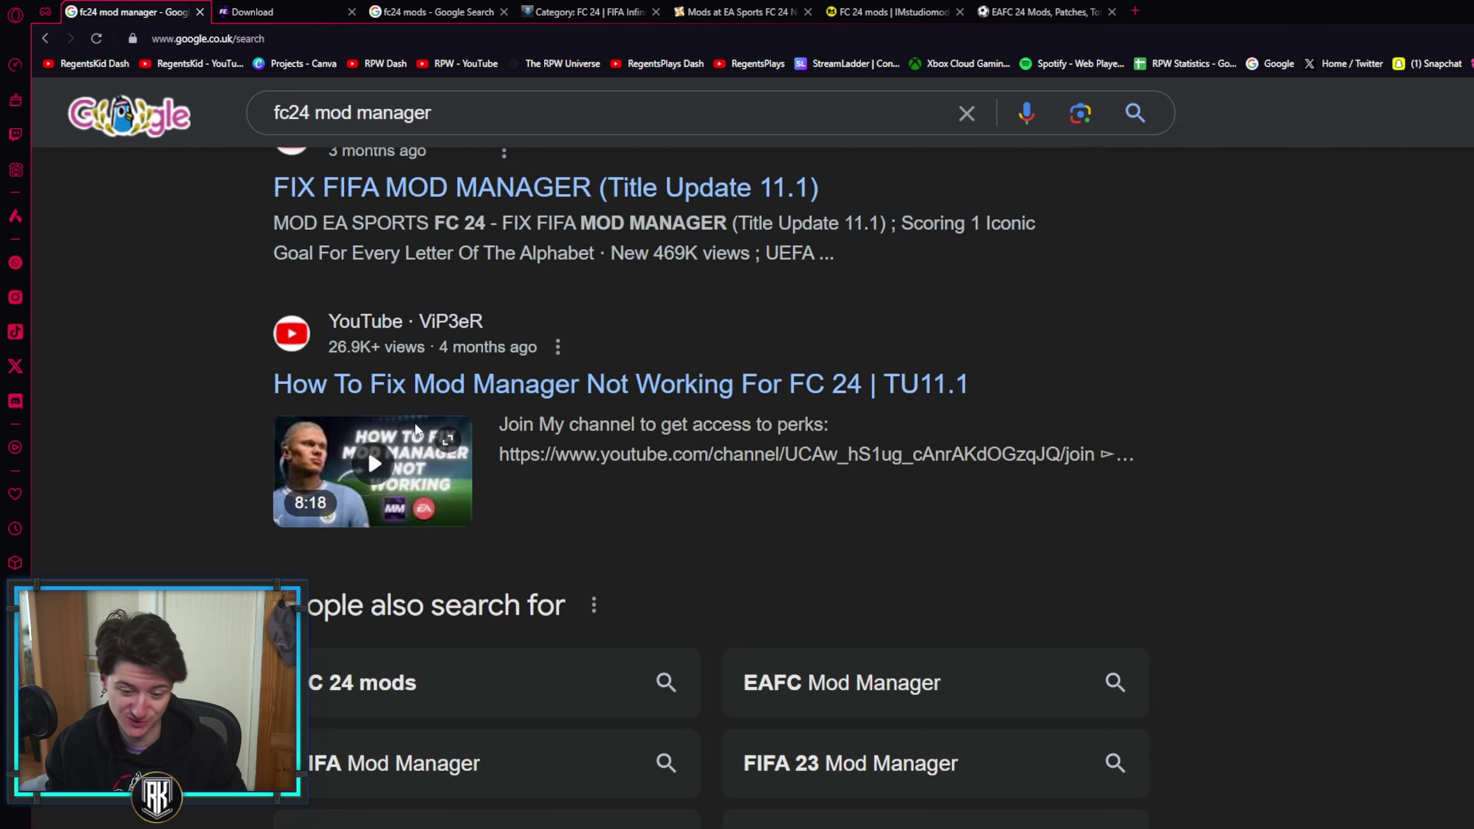
pyautogui.scroll(10, 424, 447)
pyautogui.scroll(10, 424, 449)
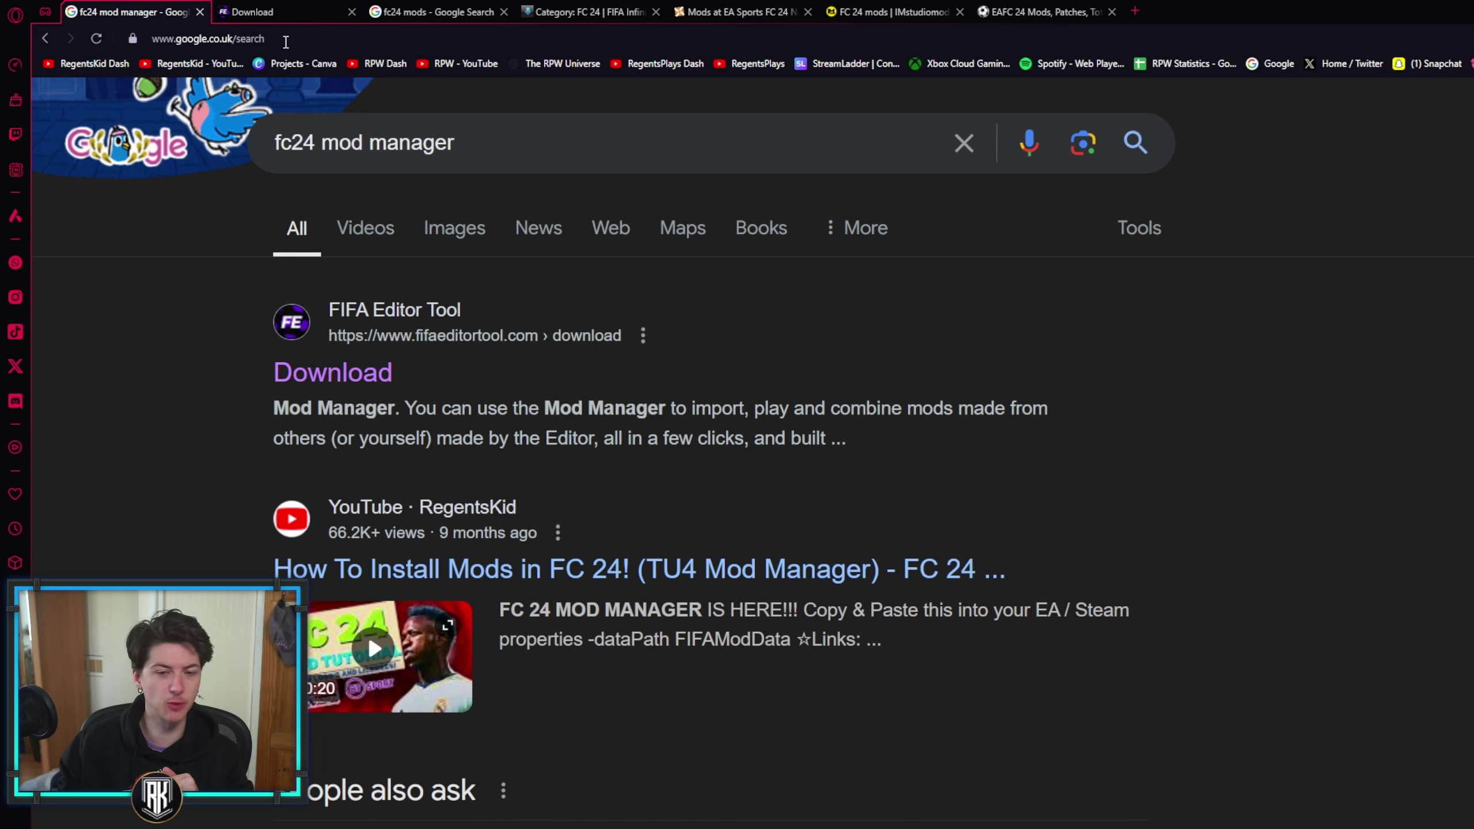
# Step: Download the Mod Manager from the FIFA Editing Toolsuite v1.1.8 download page through its MEGA file page
pyautogui.click(273, 11)
pyautogui.hotkey('alt', 'Left')
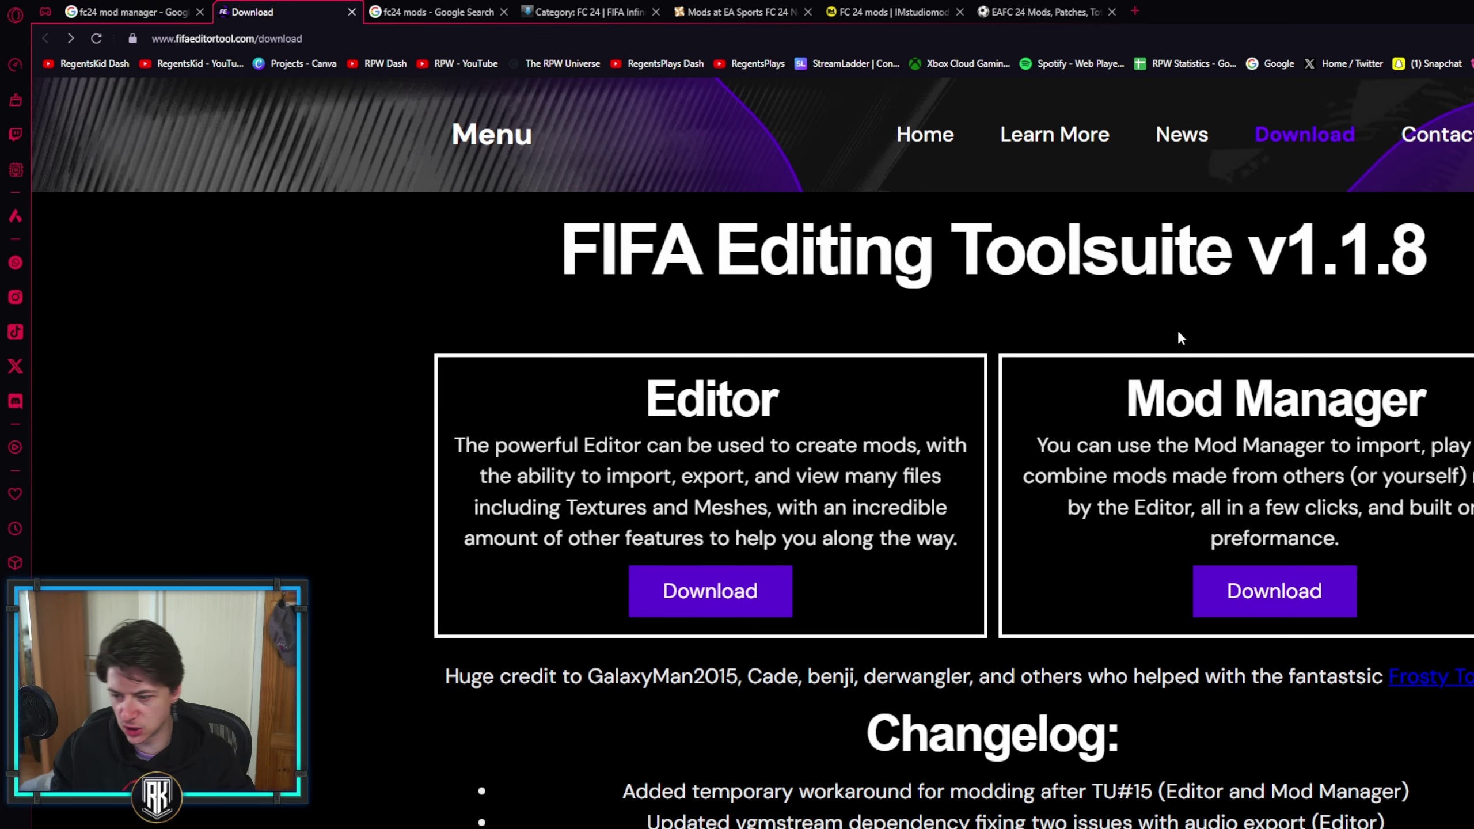
pyautogui.moveTo(1425, 400); pyautogui.dragTo(1124, 401)
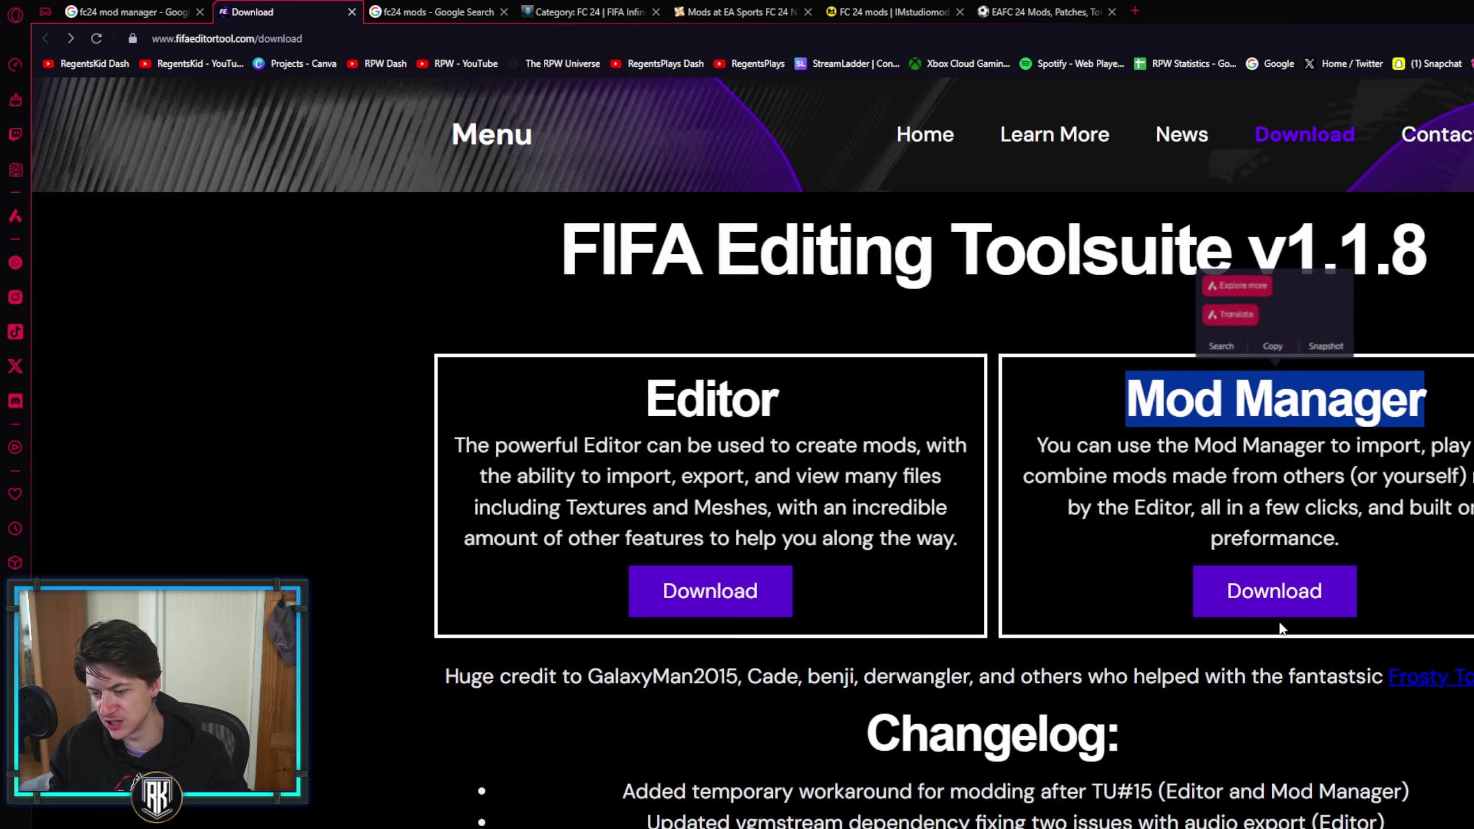
pyautogui.click(1276, 593)
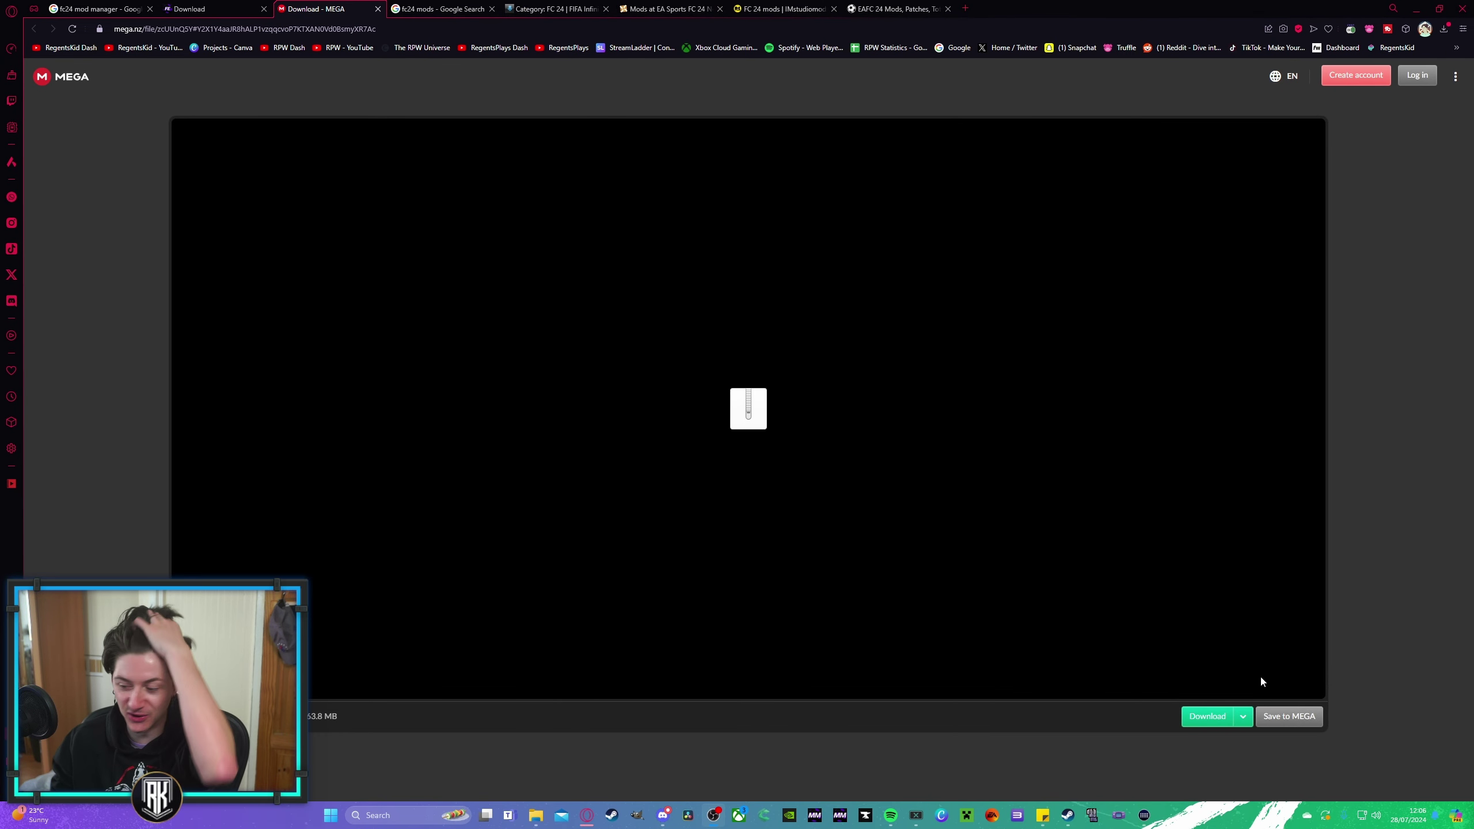
pyautogui.click(1206, 716)
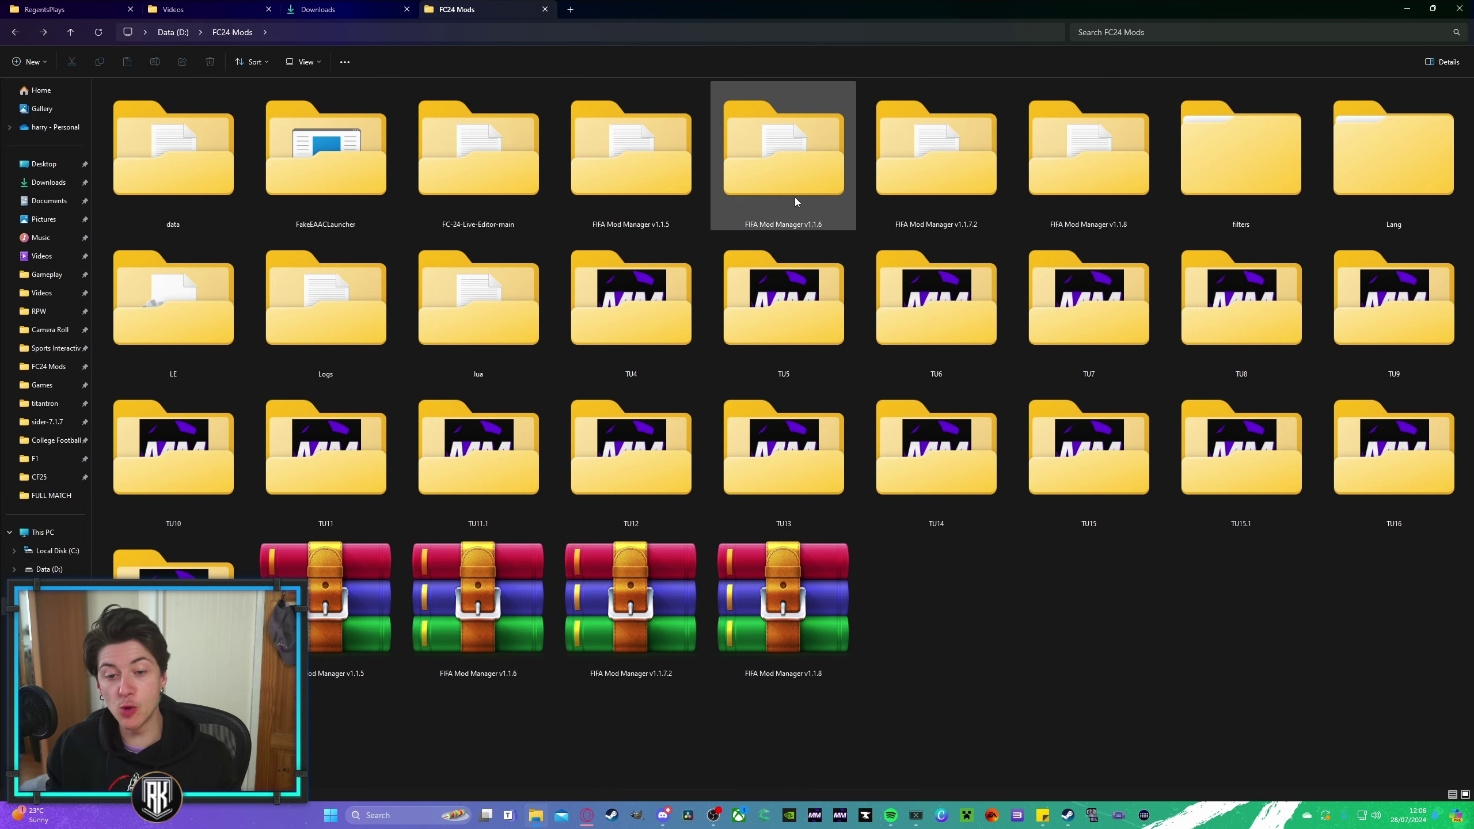
# Step: Switch to File Explorer and create a folder named TU18 in D:\FC24 Mods
pyautogui.click(29, 61)
pyautogui.click(41, 88)
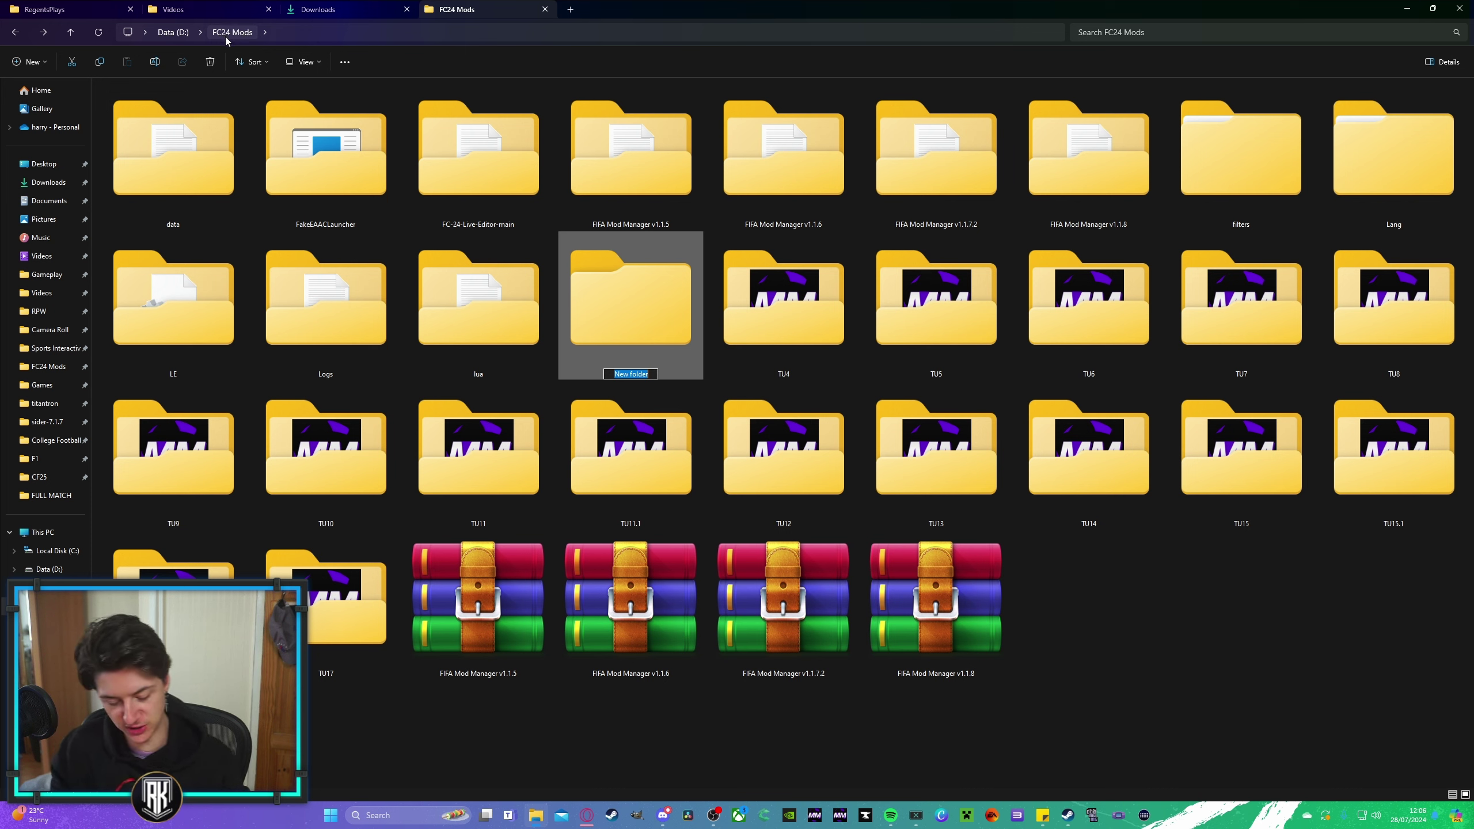
pyautogui.write('TU18')
pyautogui.press('Return')
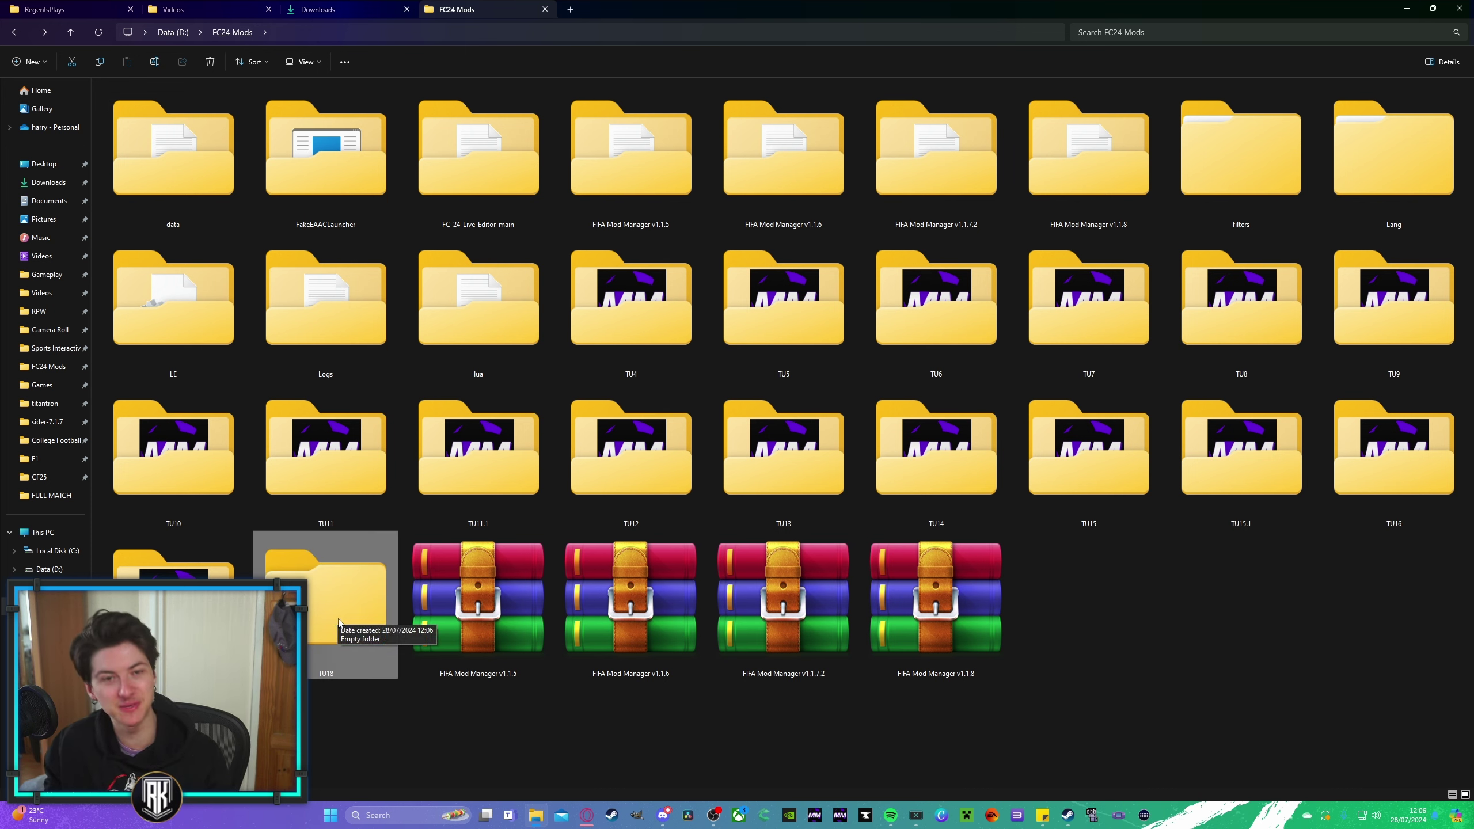
# Step: View the WinRAR extraction options for the FIFA Mod Manager v1.1.8 archive
pyautogui.click(612, 338)
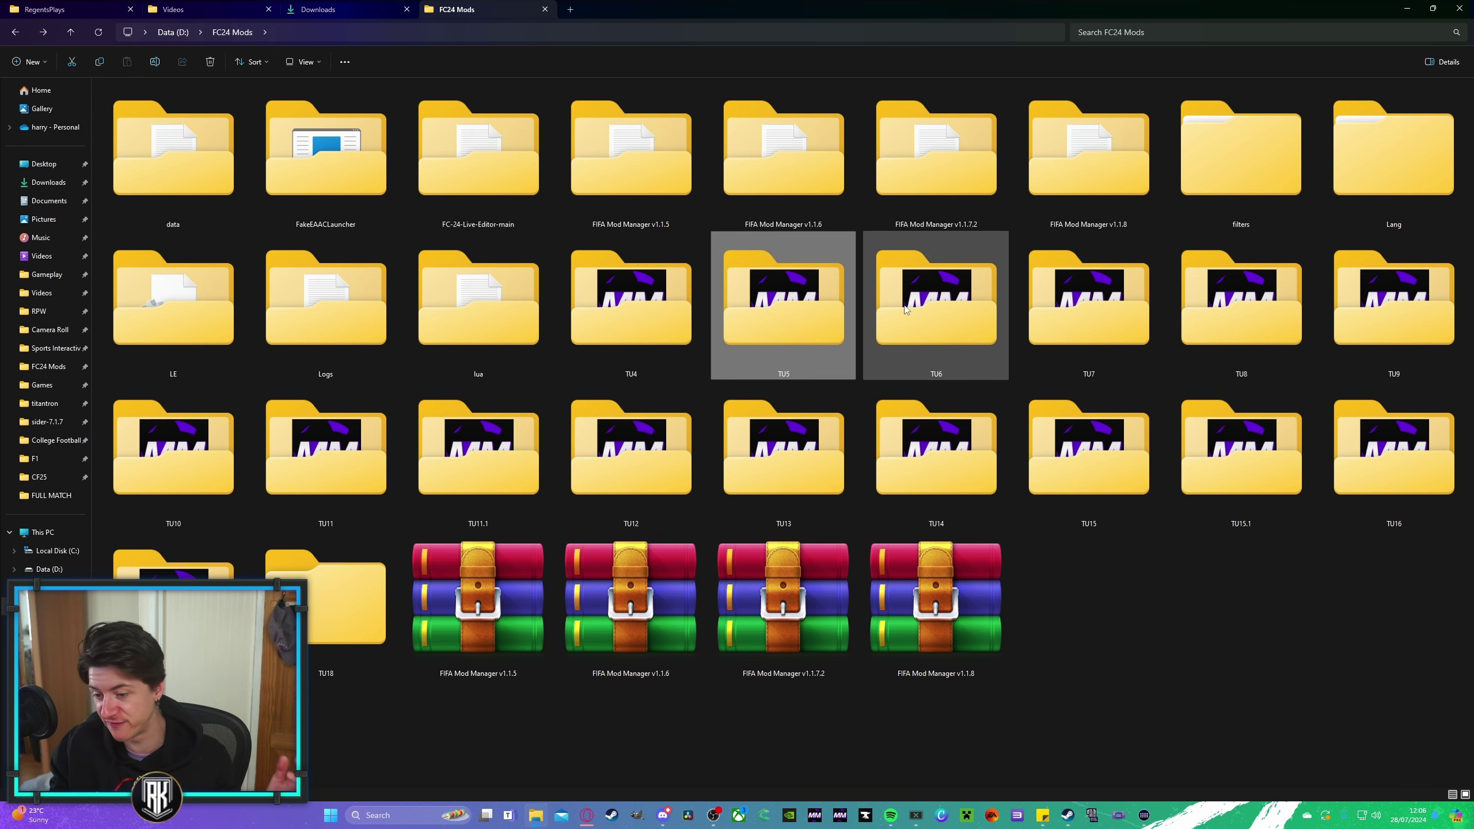
pyautogui.click(657, 461)
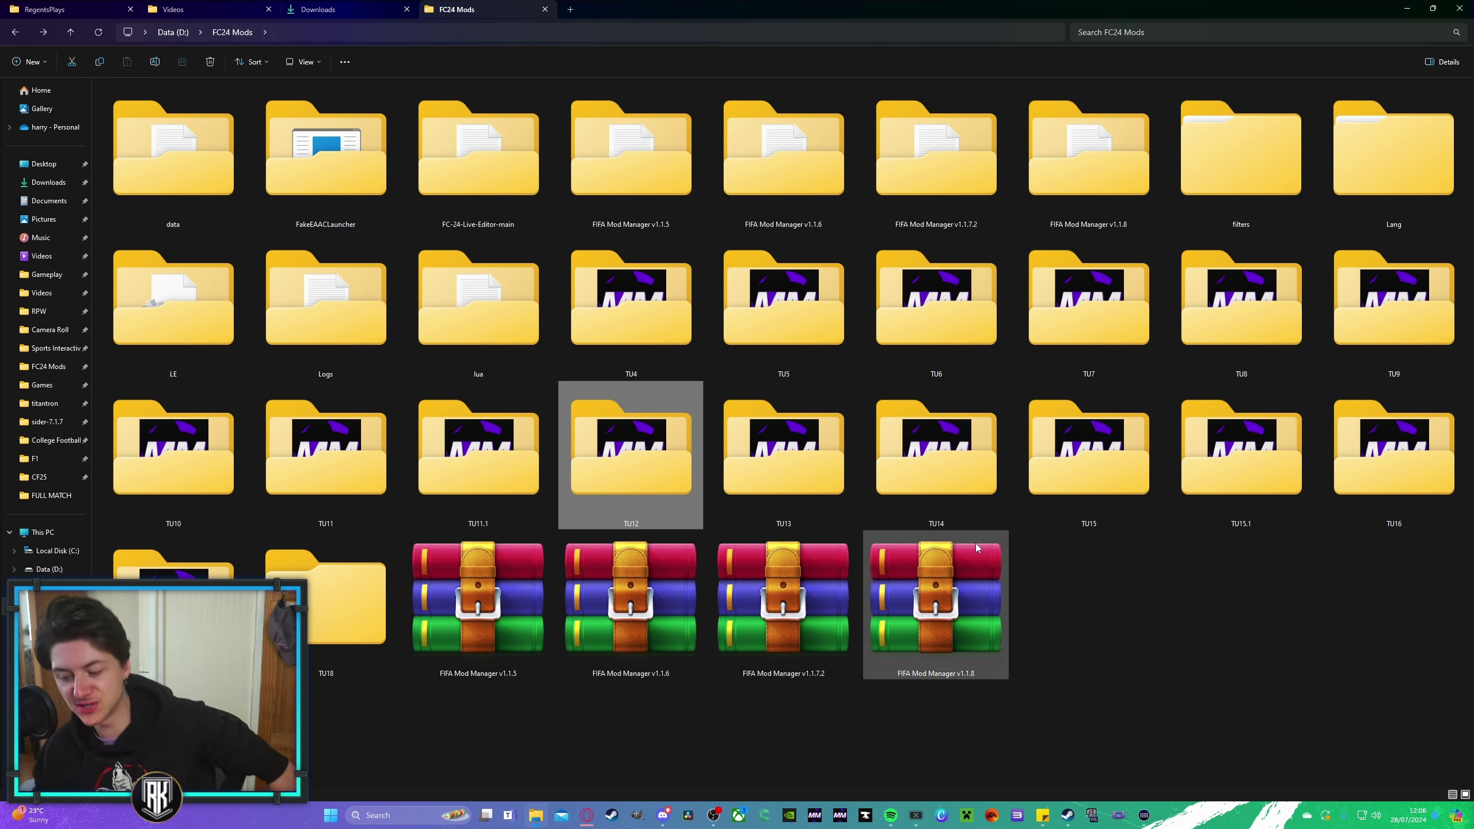
pyautogui.click(960, 561)
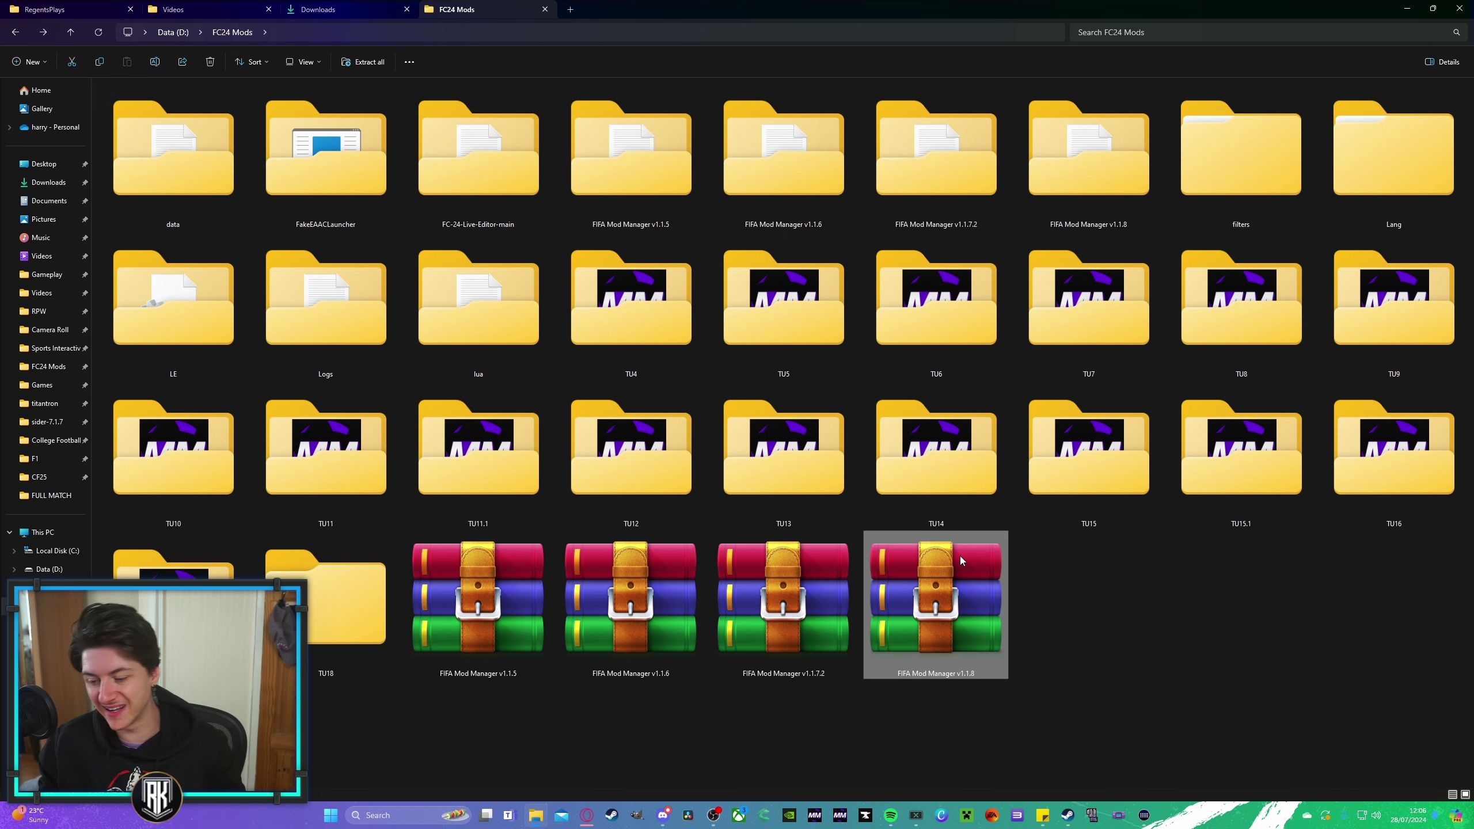
pyautogui.rightClick(941, 597)
pyautogui.moveTo(1058, 560)
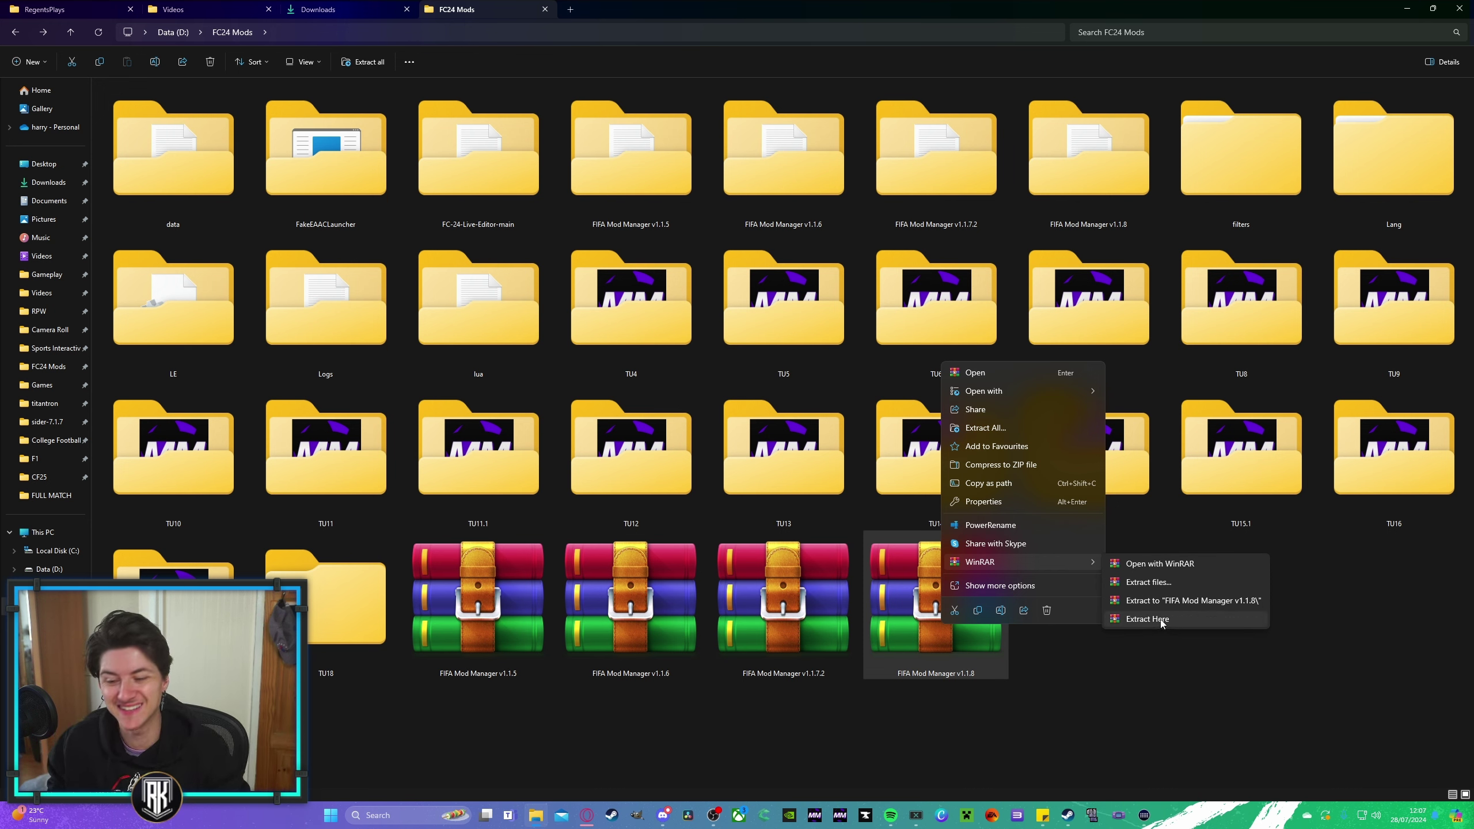
# Step: Open the extracted FIFA Mod Manager v1.1.8 folder and launch FIFA Mod Manager from it
pyautogui.click(1076, 178)
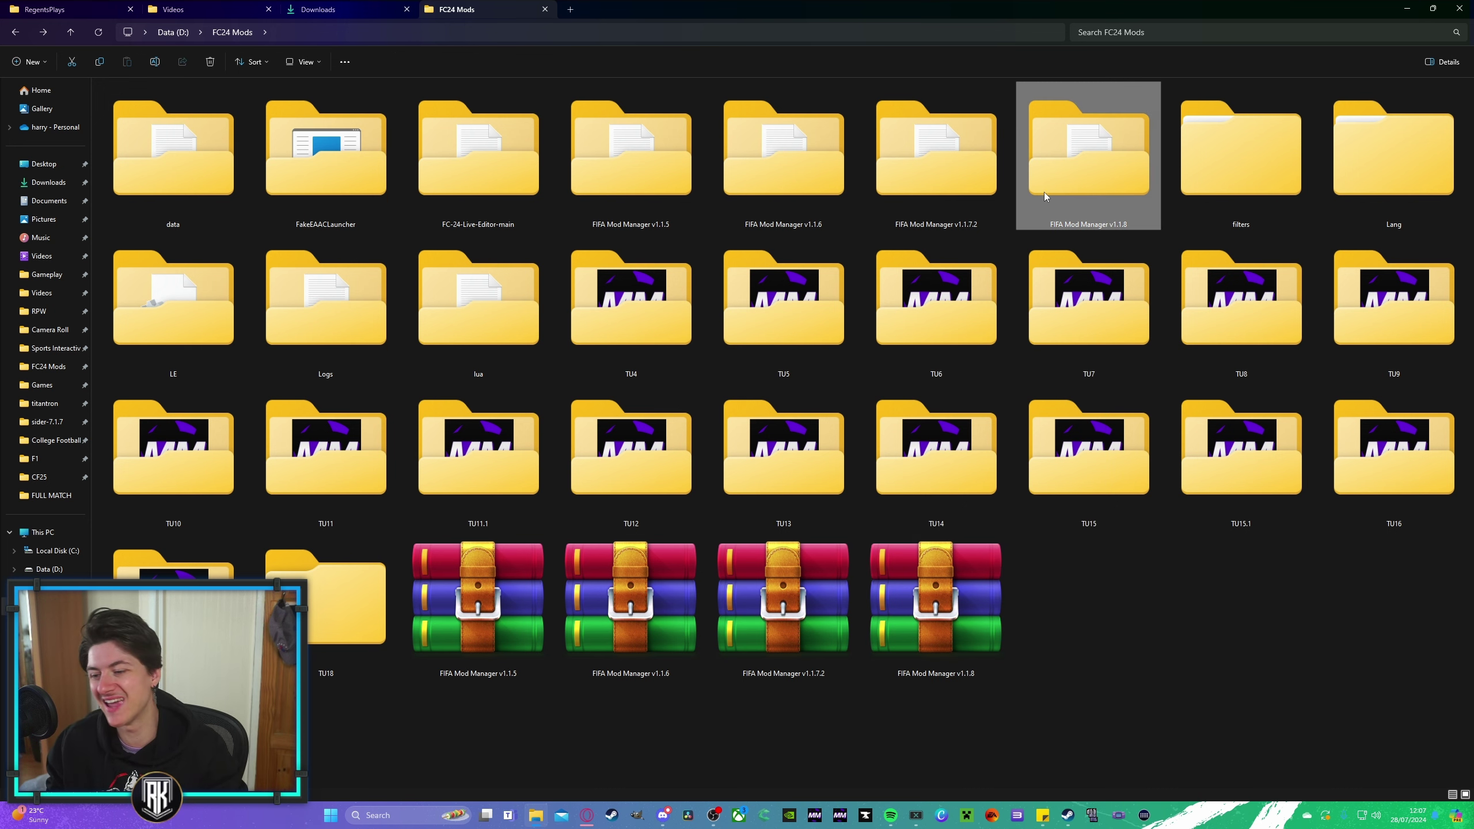
pyautogui.moveTo(1087, 165)
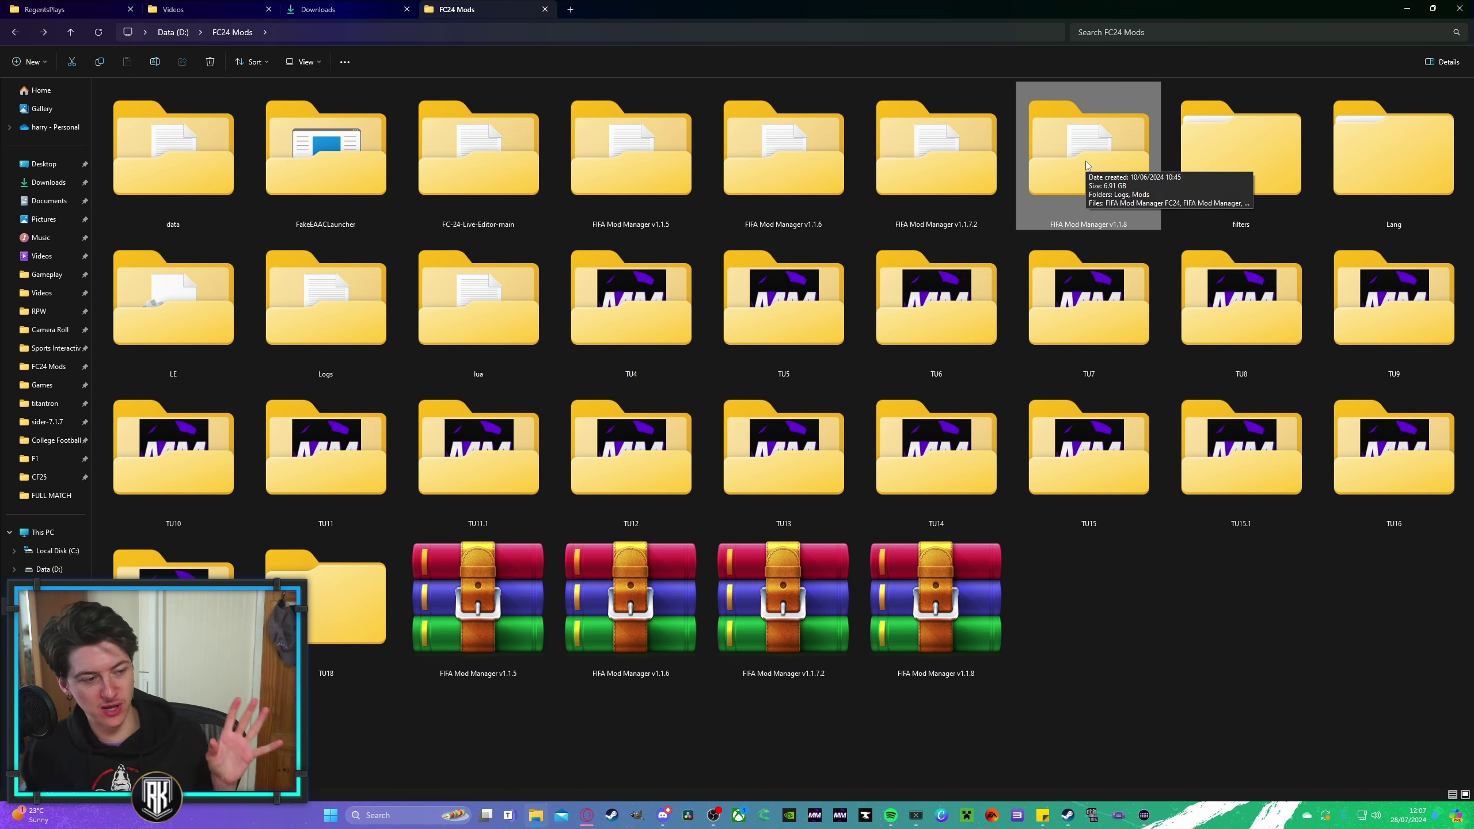
pyautogui.doubleClick(1086, 162)
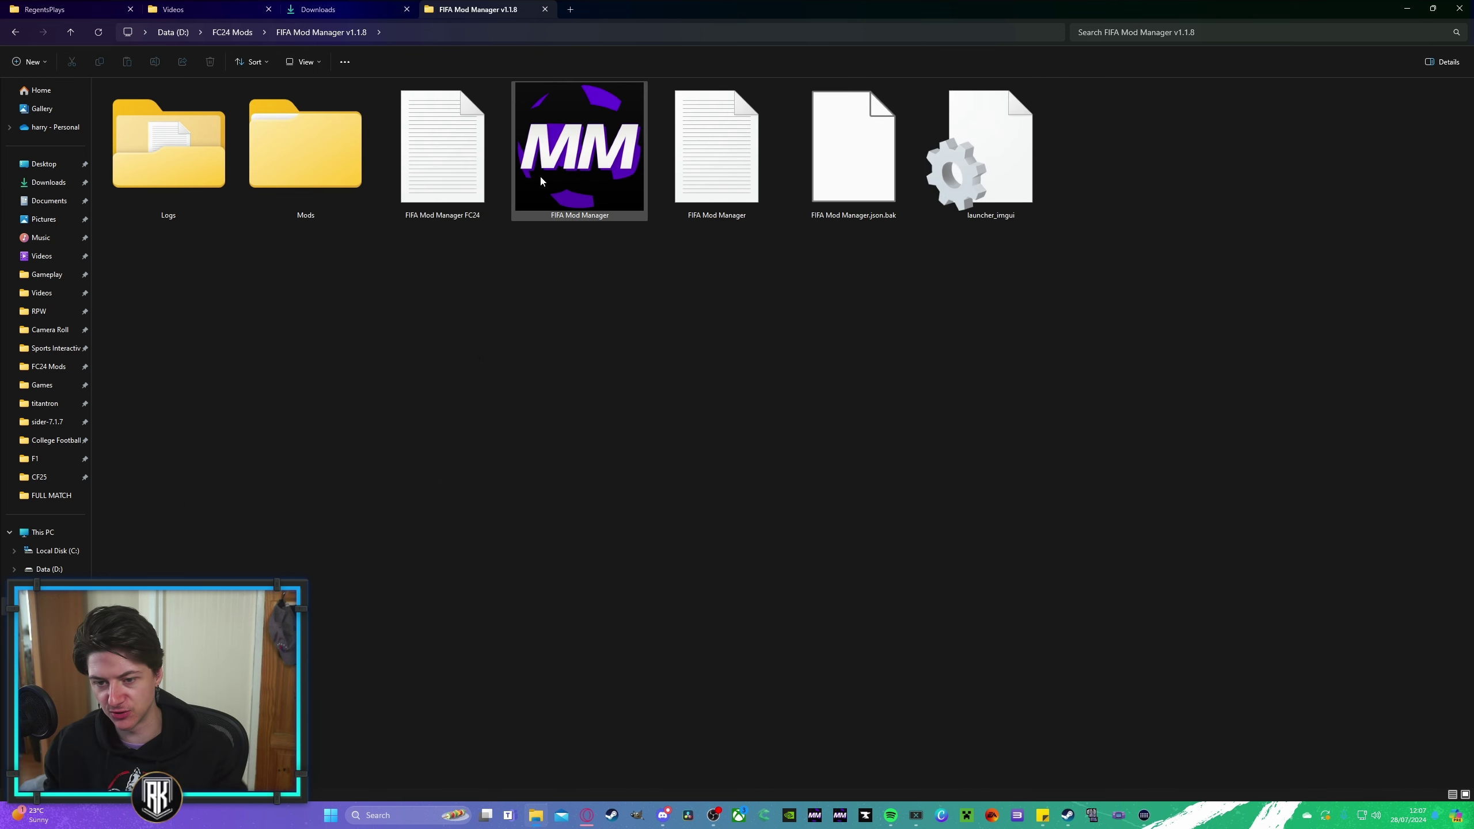
pyautogui.click(575, 160)
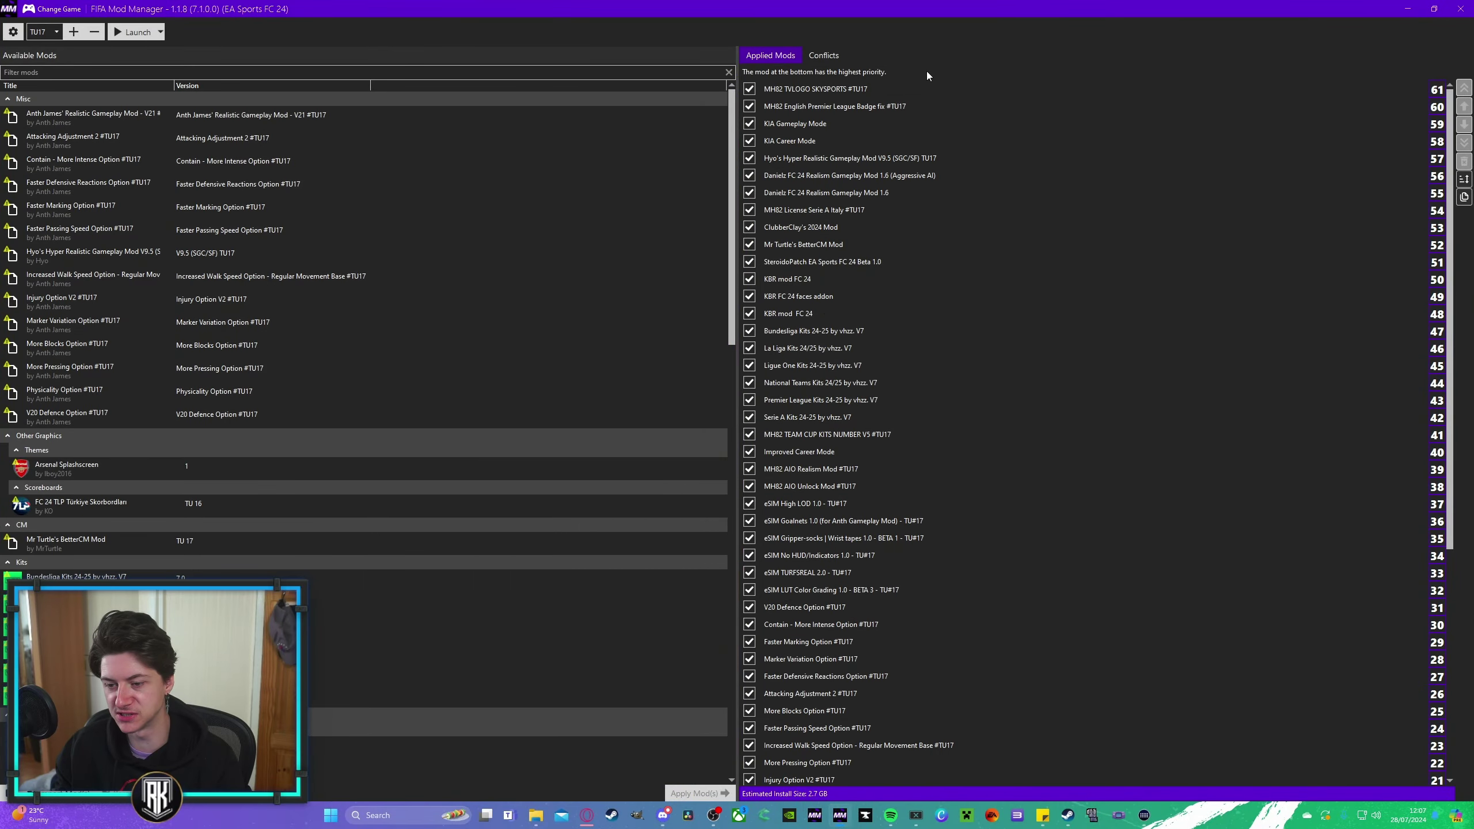
# Step: Uninstall all available mods from FIFA Mod Manager, emptying the TU17 profile
pyautogui.scroll(-7, 956, 279)
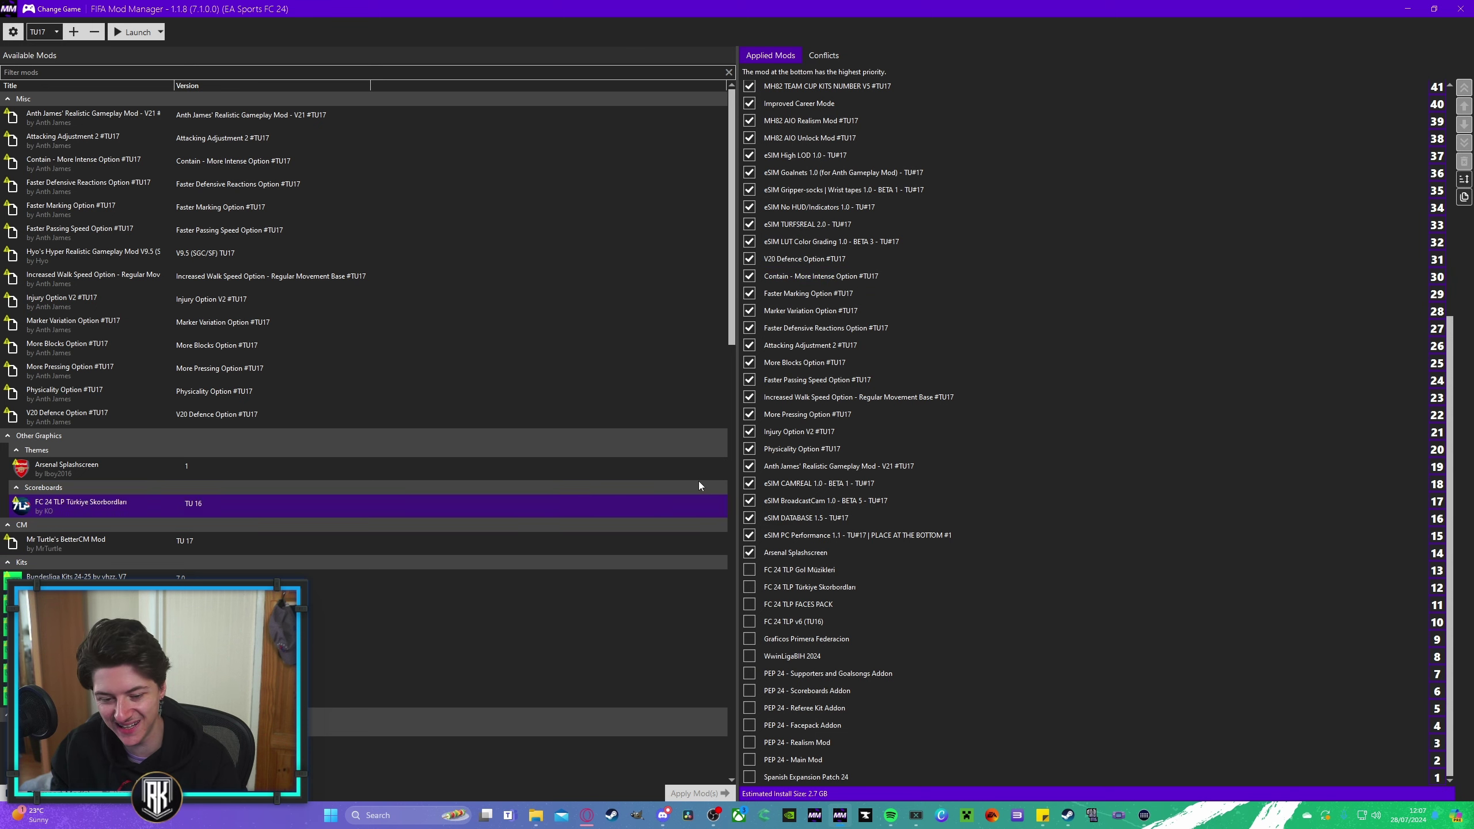
pyautogui.click(516, 674)
pyautogui.hotkey('ctrl', 'a')
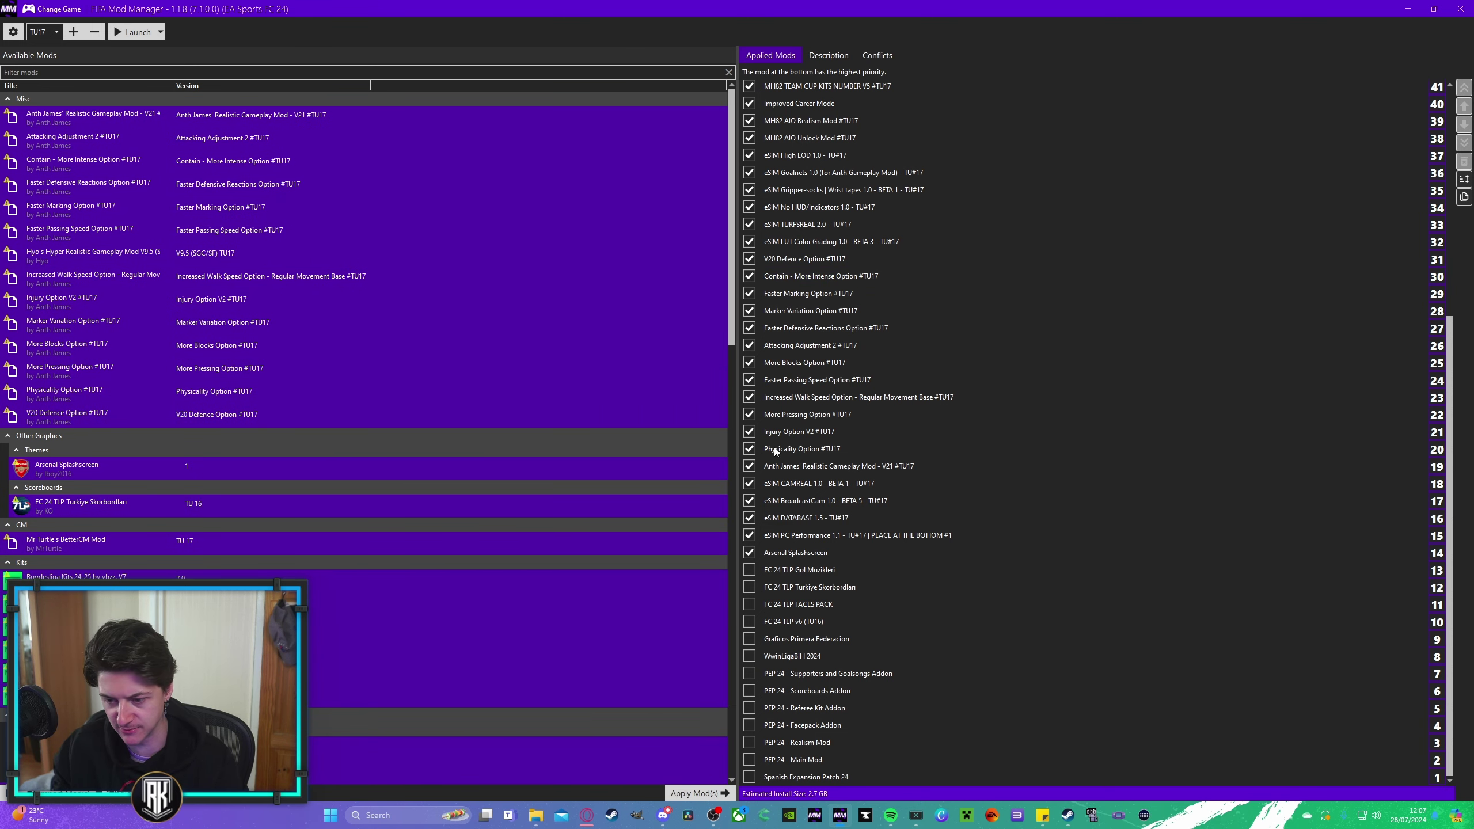
pyautogui.press('Delete')
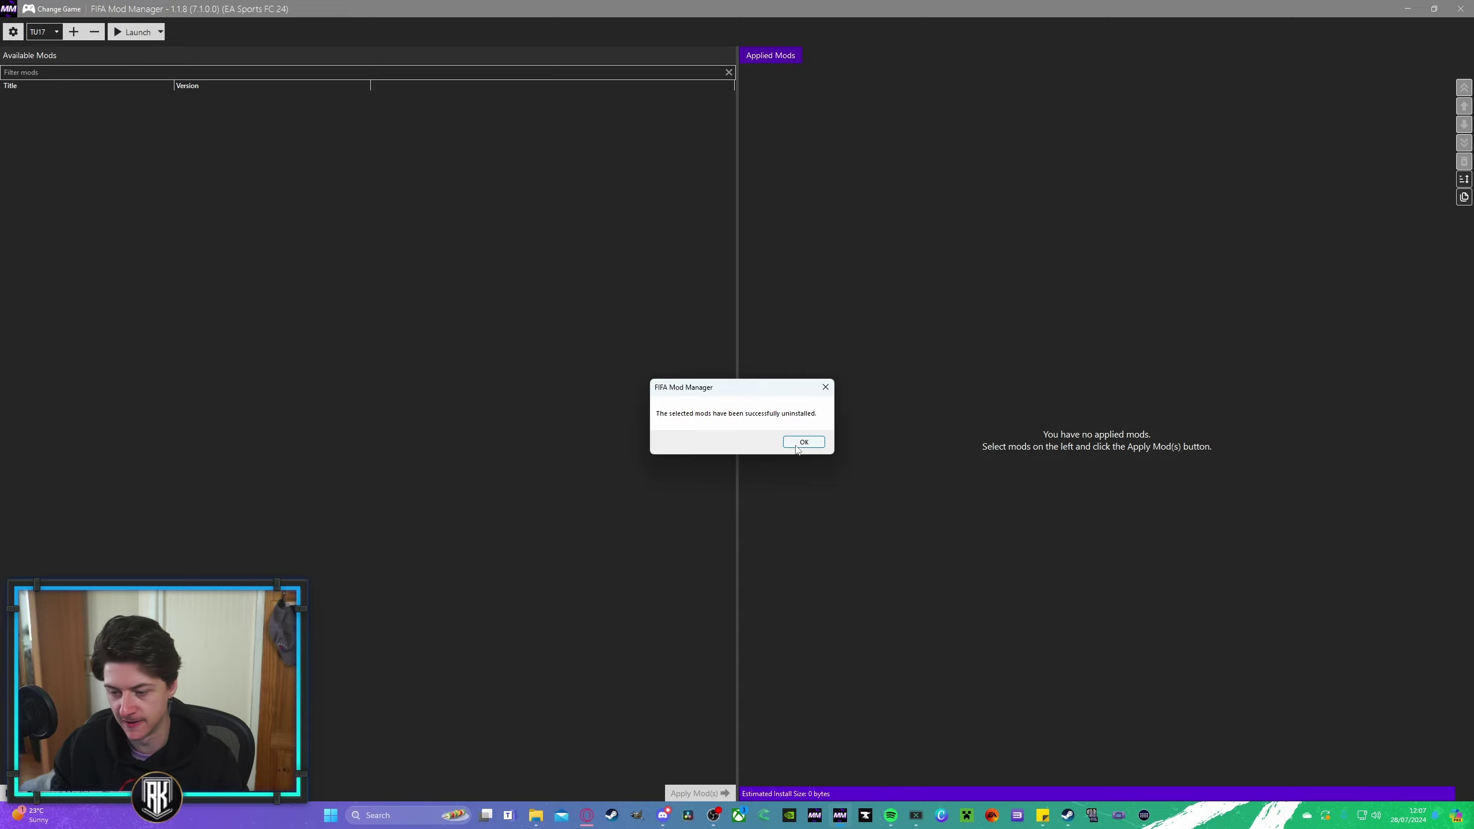
pyautogui.click(798, 437)
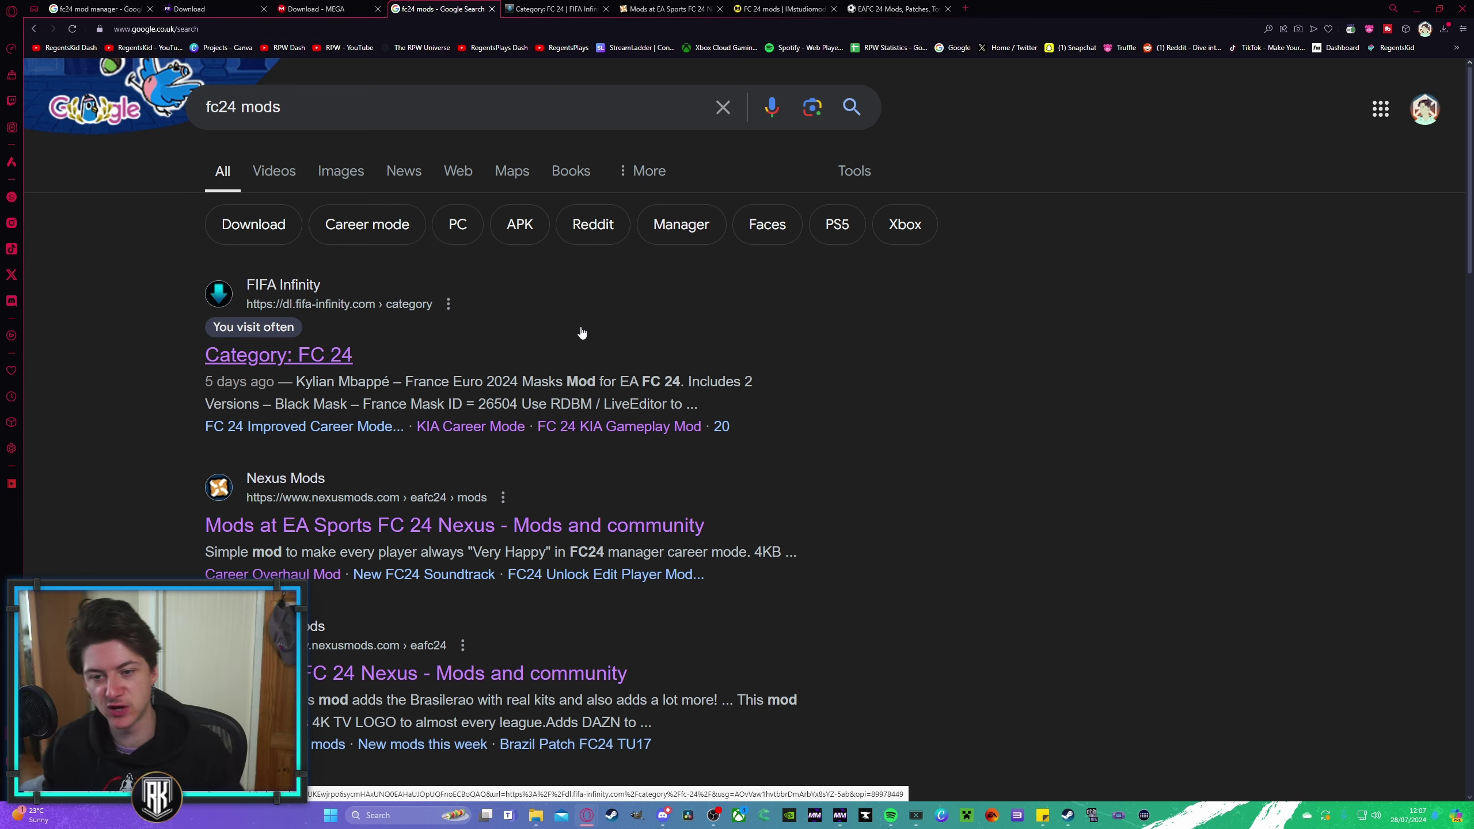
# Step: Switch to the browser, browse the "fc24 mods" results and open the FC 24: KIA Career Mode page on FIFA Infinity
pyautogui.scroll(-10, 139, 355)
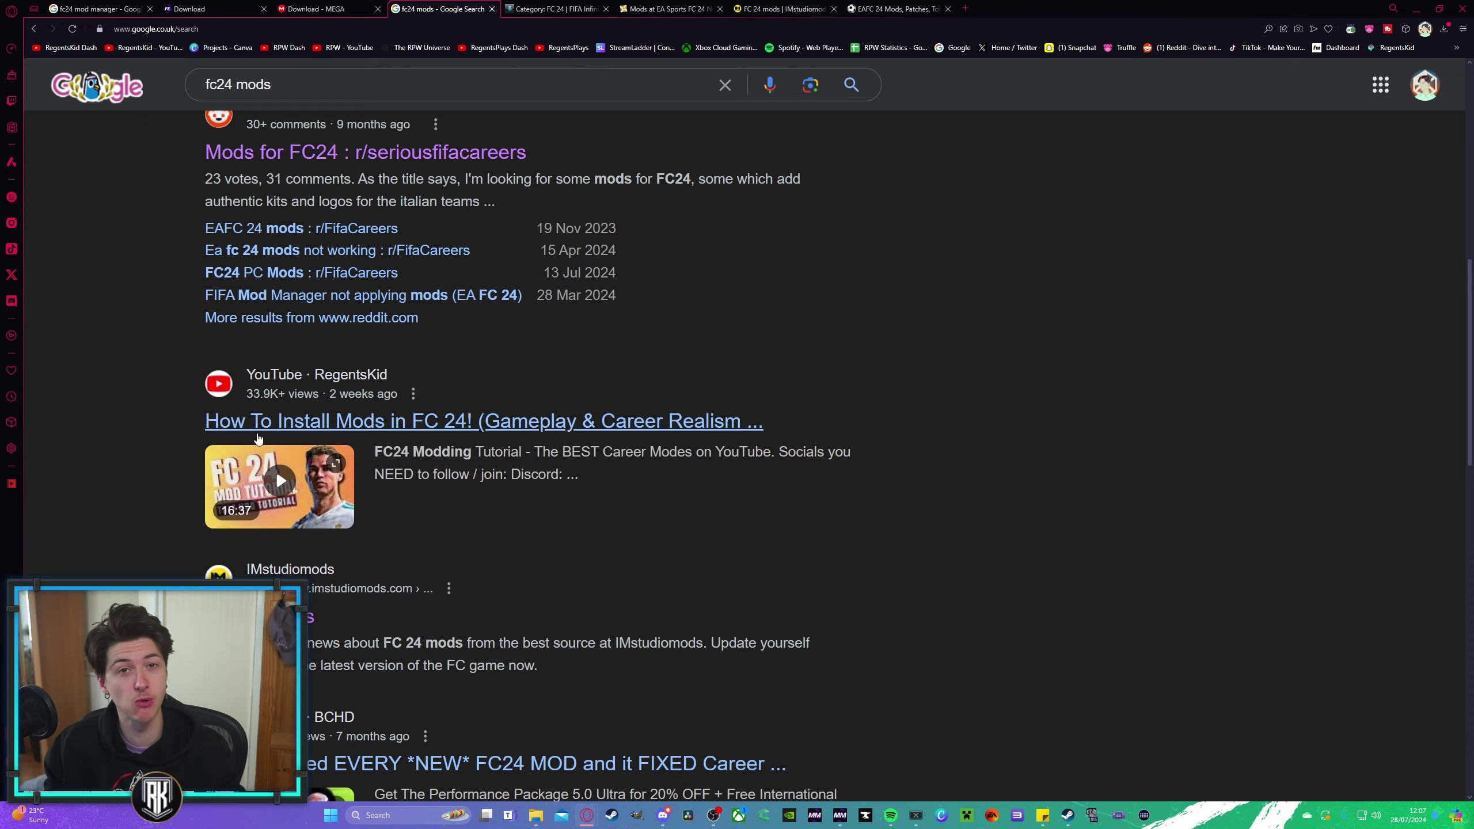
pyautogui.scroll(10, 255, 430)
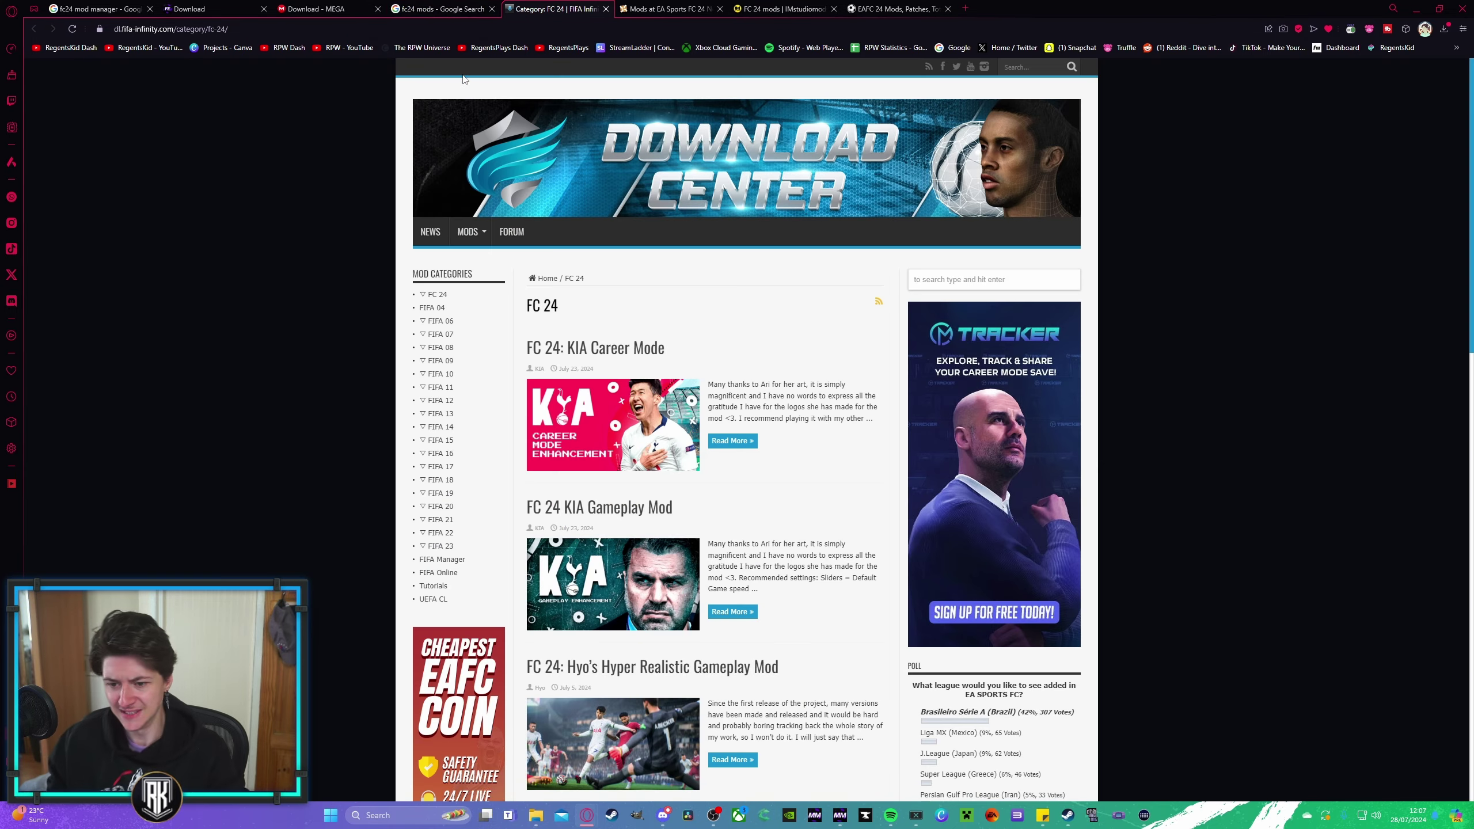
pyautogui.keyDown('ctrl'); pyautogui.scroll(3, 311, 291); pyautogui.keyUp('ctrl')
pyautogui.scroll(-3, 453, 308)
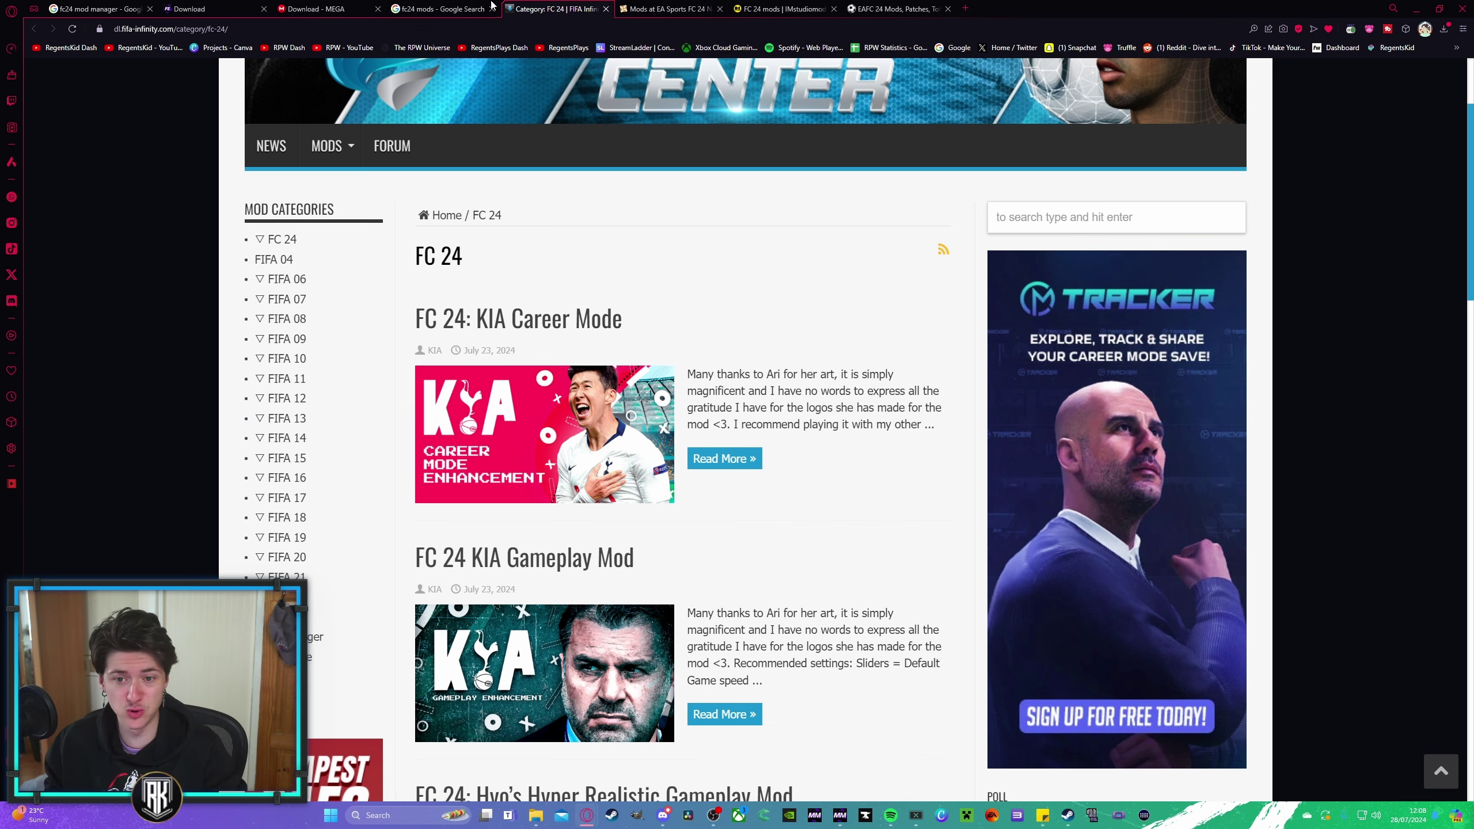
pyautogui.click(525, 320)
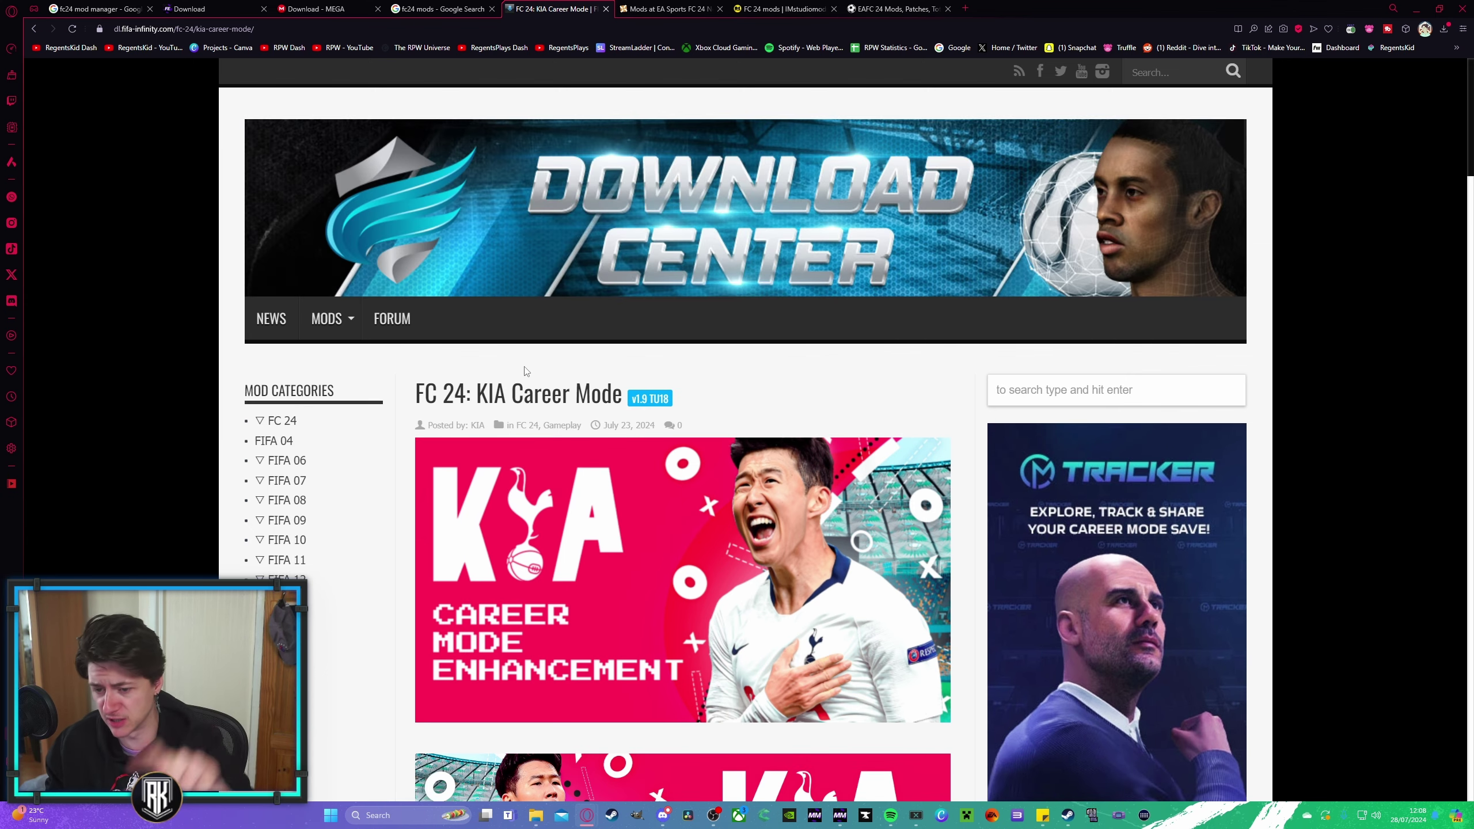
# Step: Review the KIA Career Mode v1.9 TU18 description and download KIA Career Mode.zip from its Google Drive page
pyautogui.scroll(-8, 527, 370)
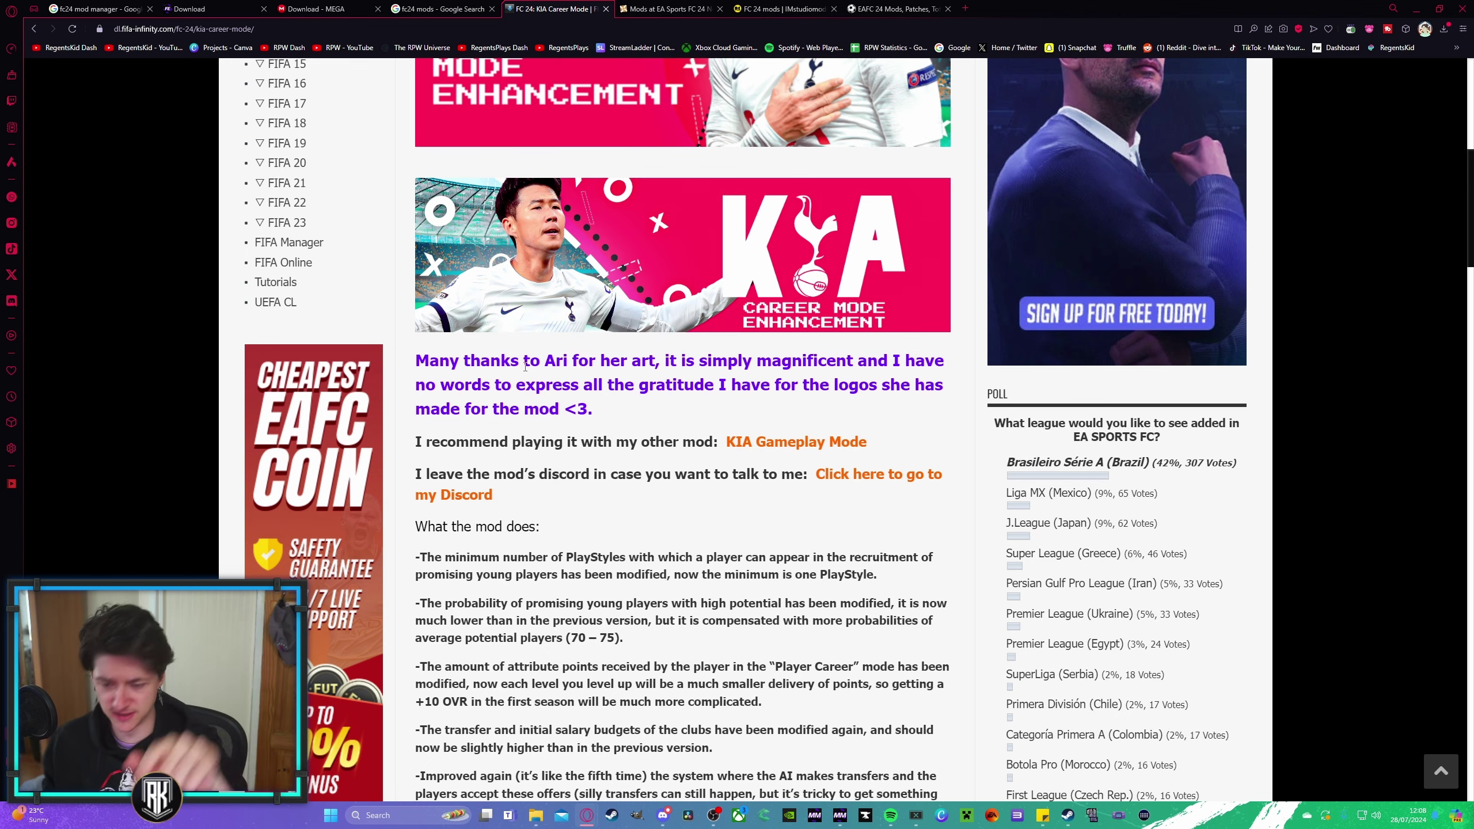
pyautogui.scroll(-3, 617, 439)
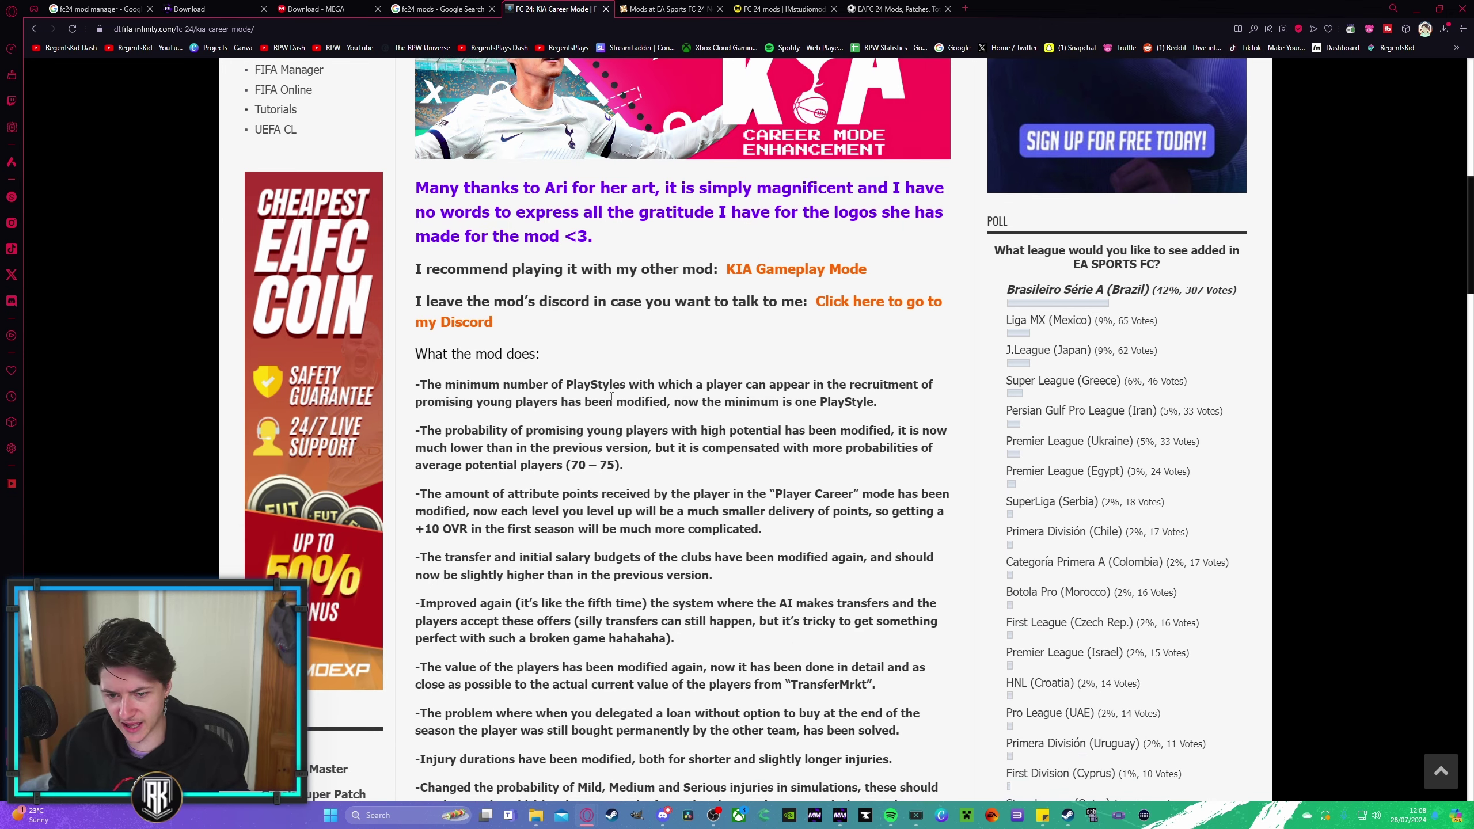
pyautogui.scroll(13, 638, 360)
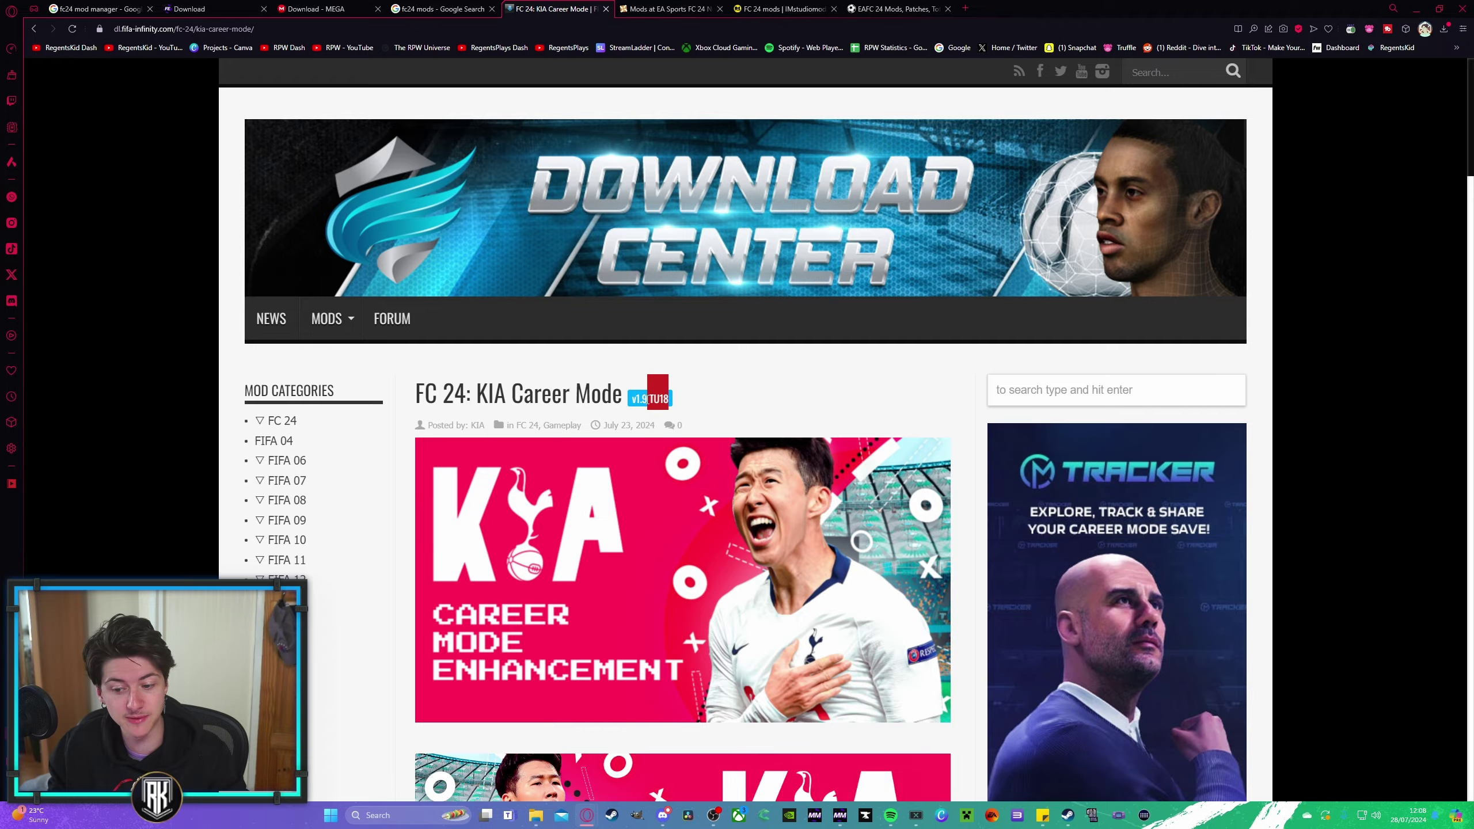
pyautogui.scroll(-15, 707, 384)
pyautogui.scroll(-1, 707, 384)
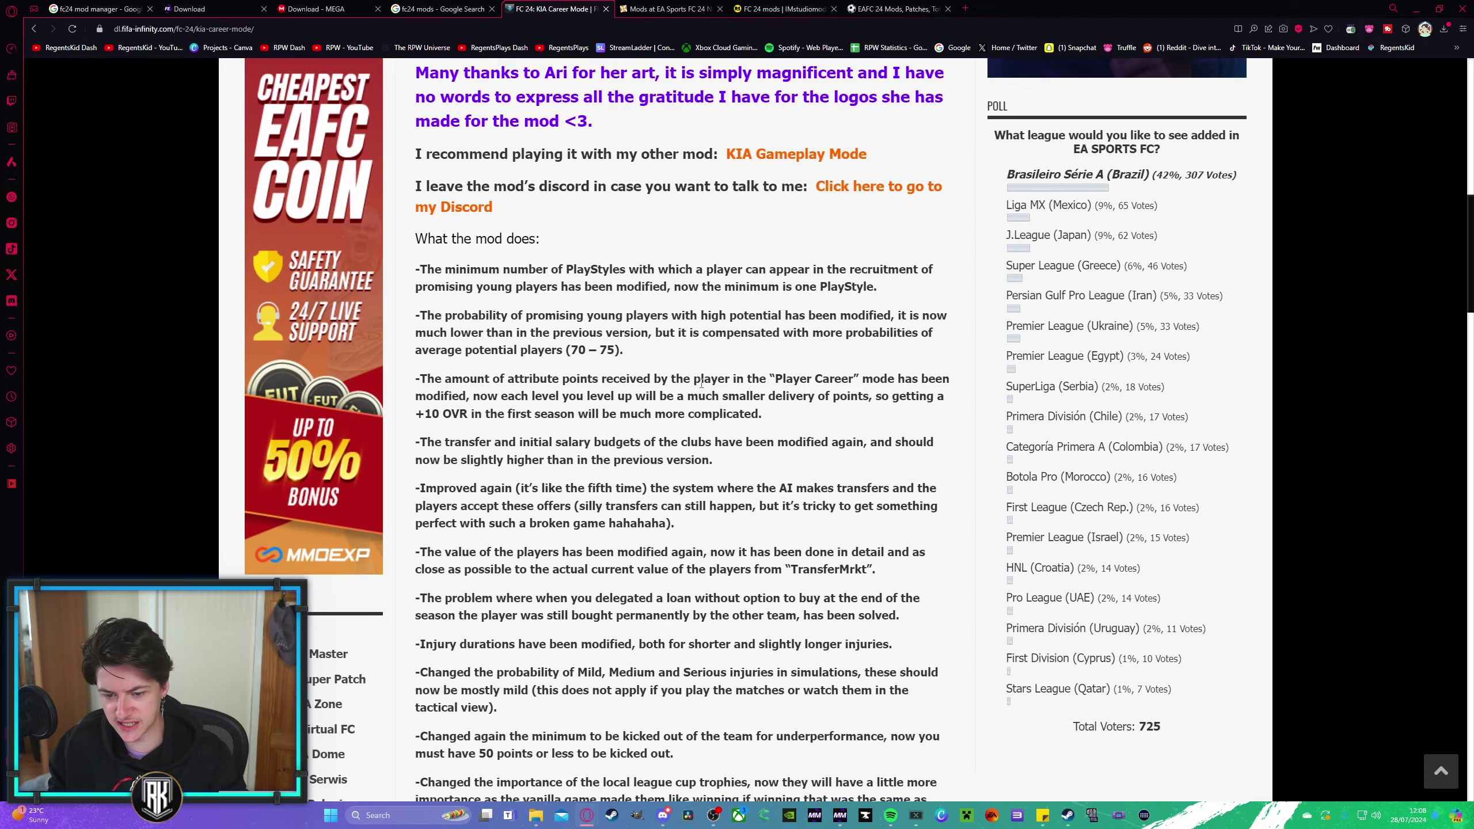
pyautogui.scroll(-20, 726, 395)
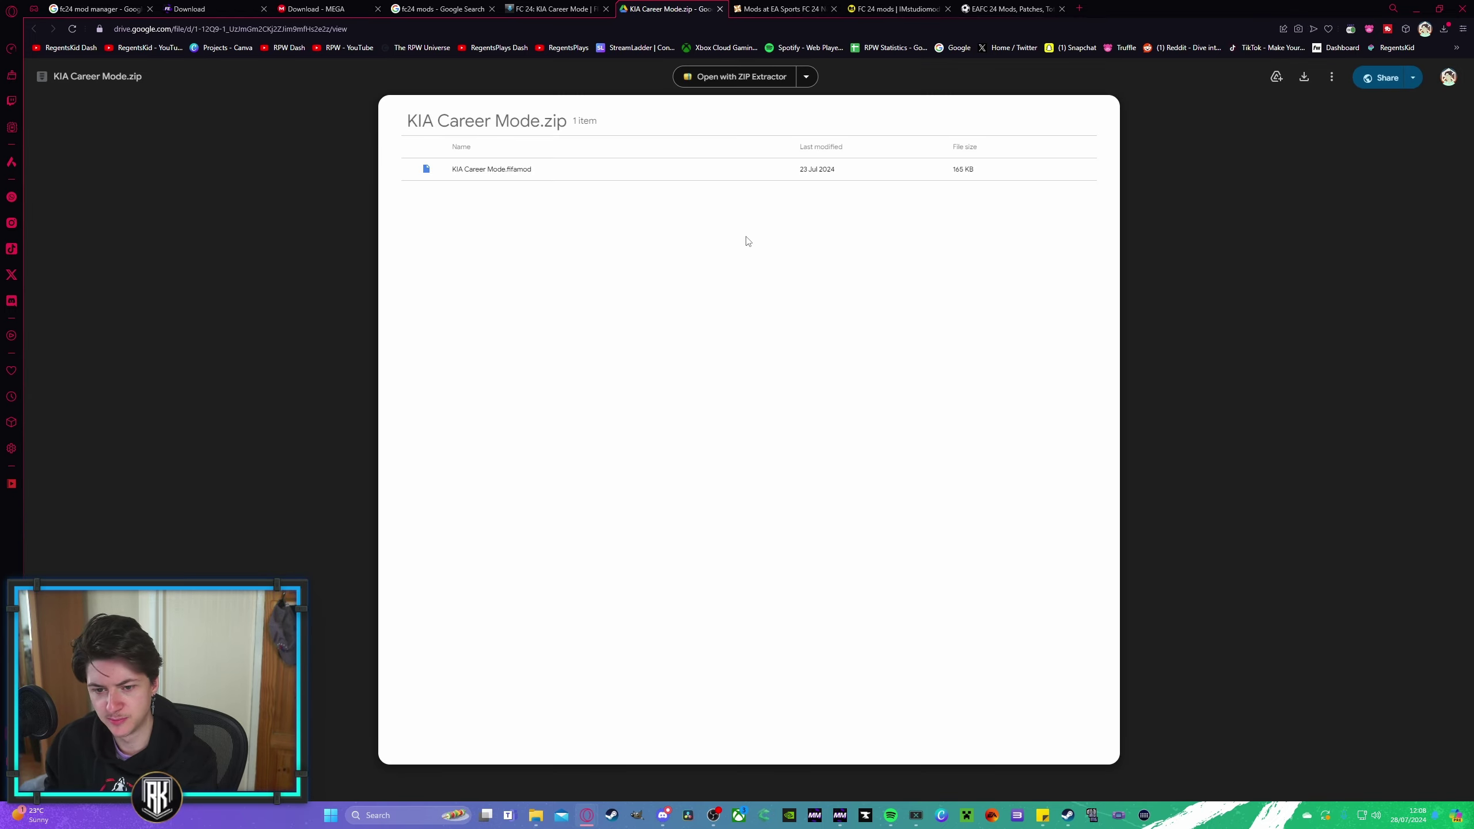
pyautogui.click(1305, 77)
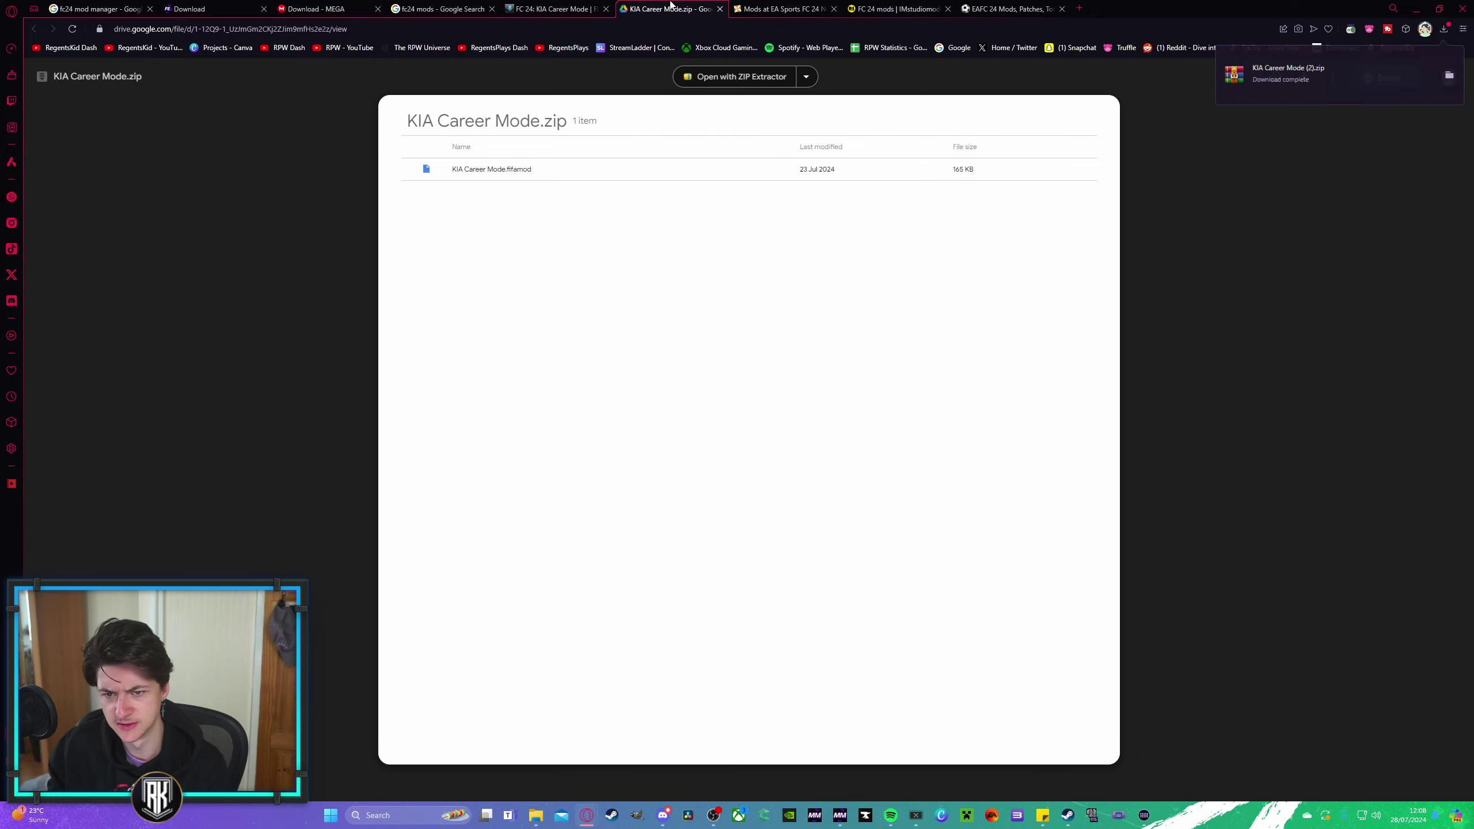
# Step: Close the KIA Career Mode file page, open the FC 24 KIA Gameplay Mod page and download KIA Gameplay Mode.zip from Google Drive
pyautogui.click(720, 8)
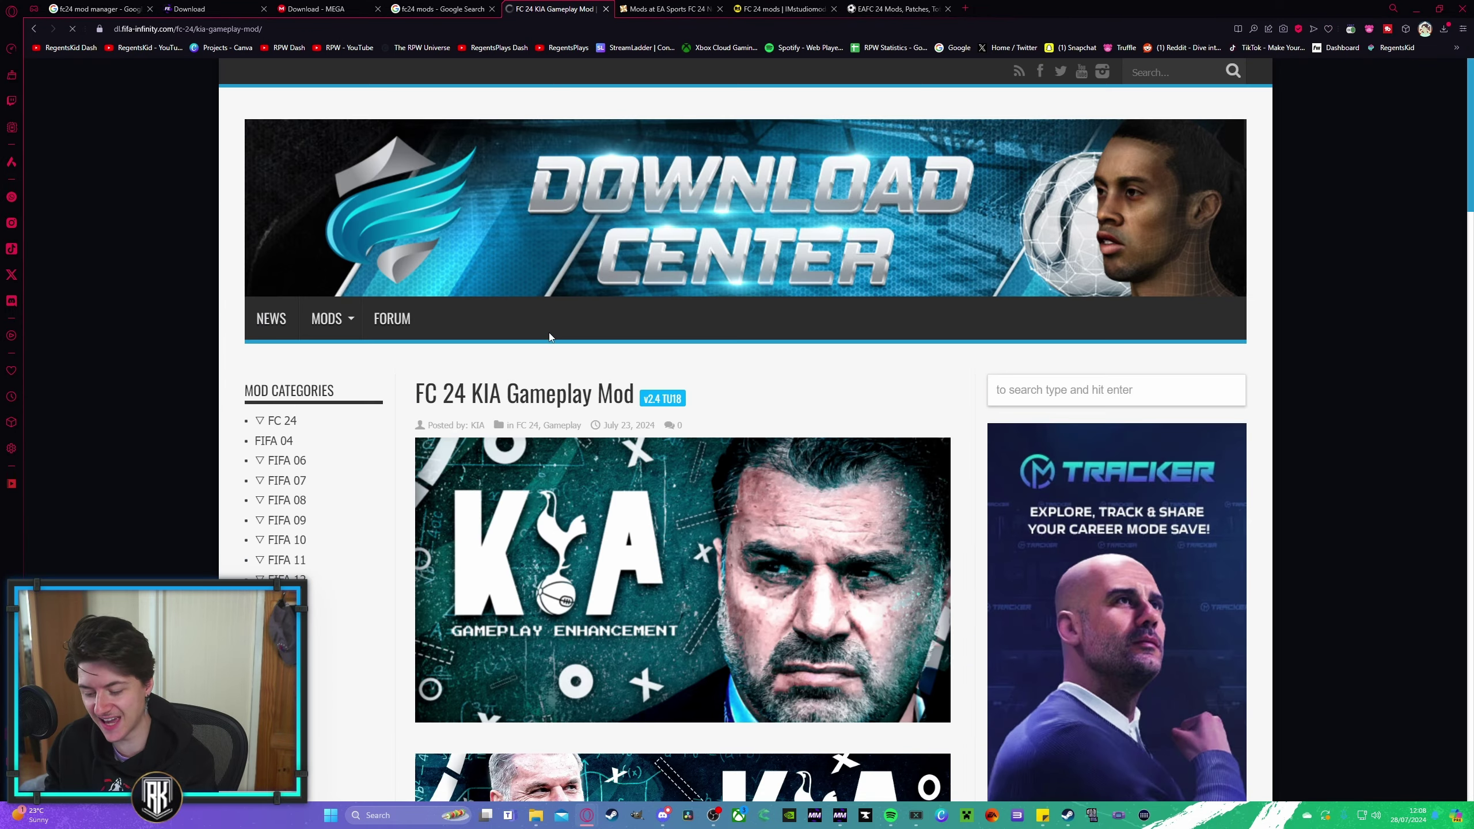
pyautogui.scroll(-5, 575, 393)
pyautogui.scroll(-20, 575, 393)
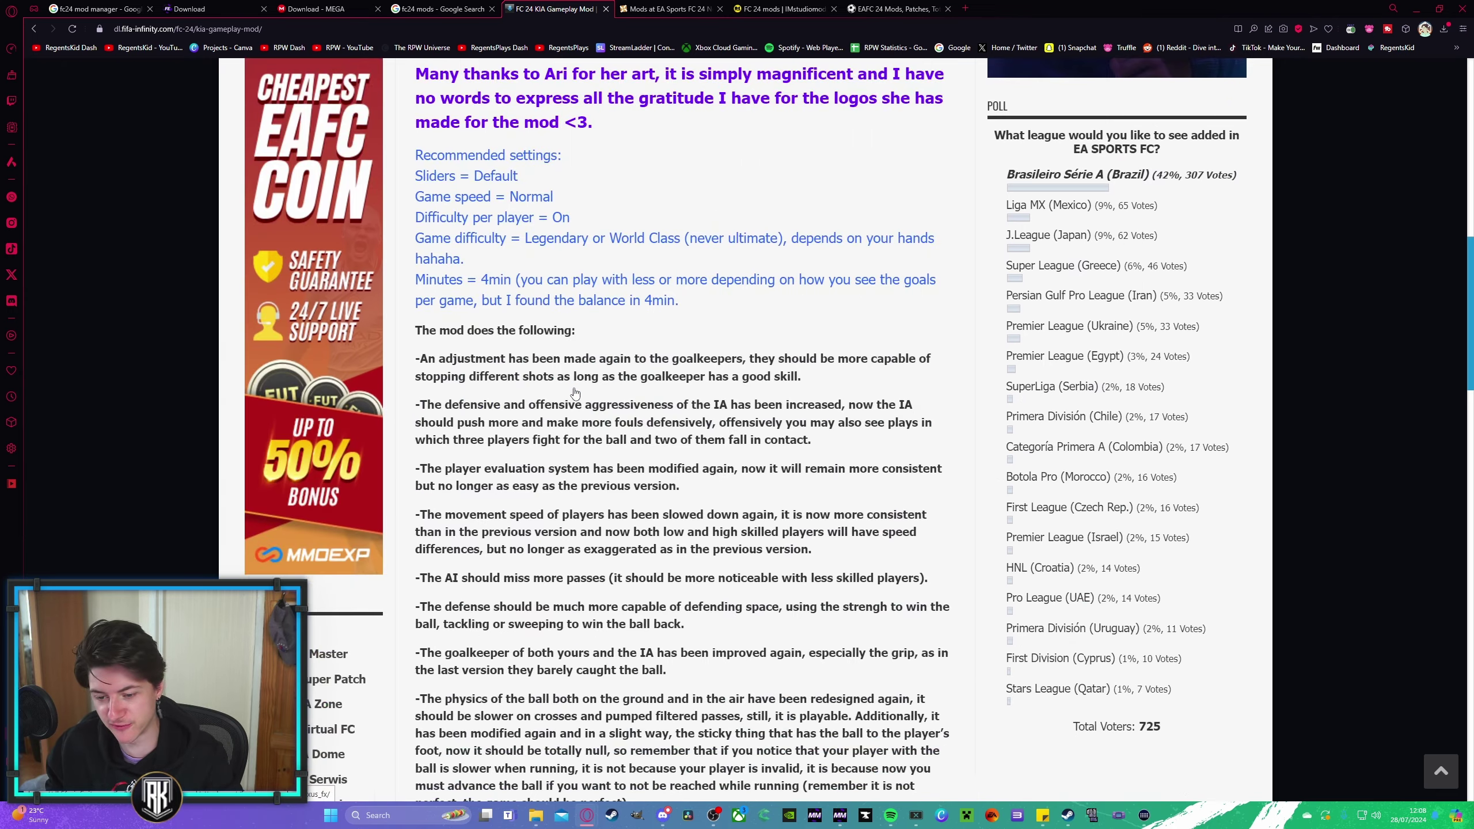
pyautogui.click(653, 453)
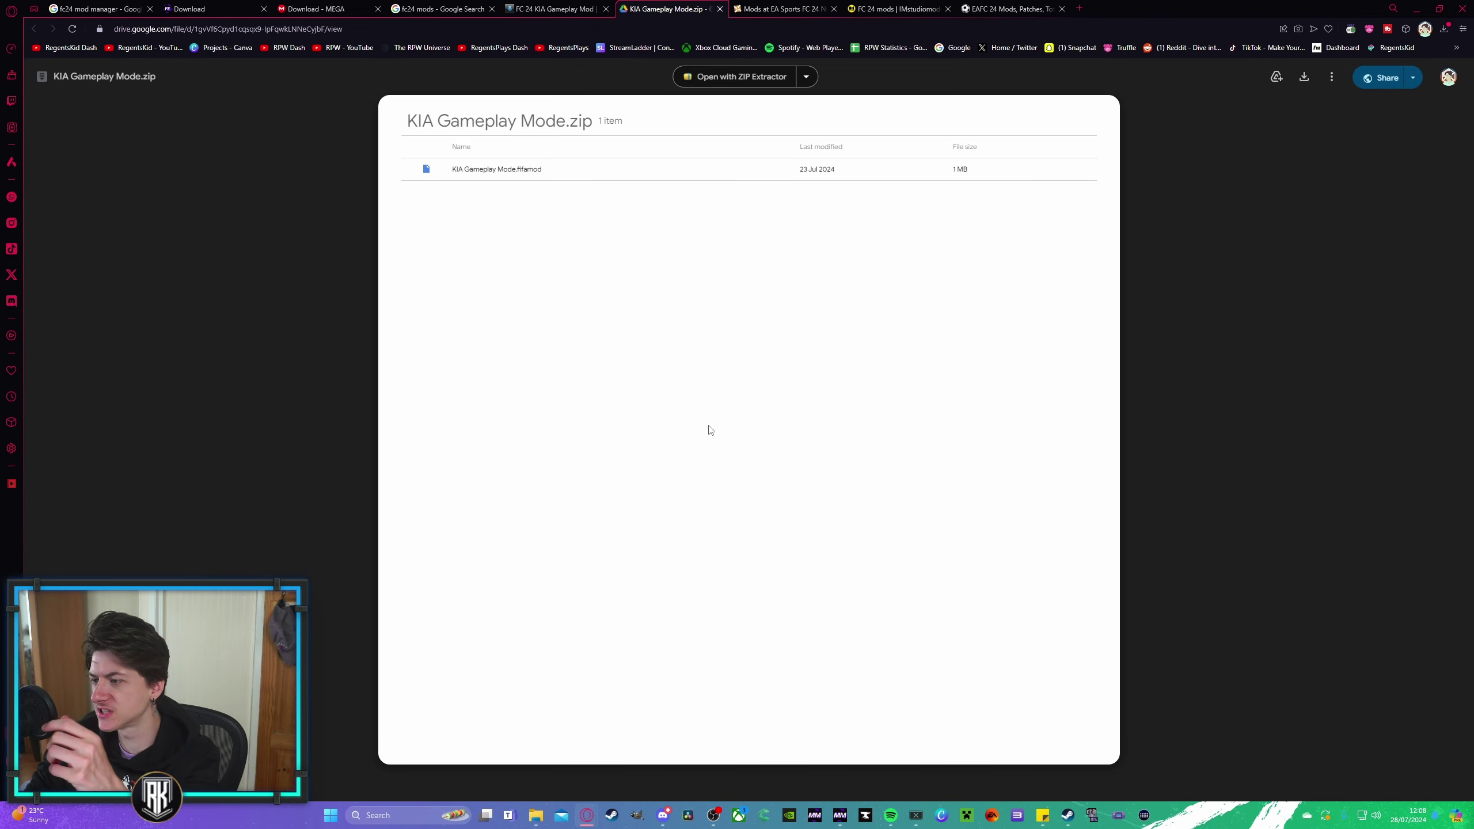
pyautogui.click(1304, 78)
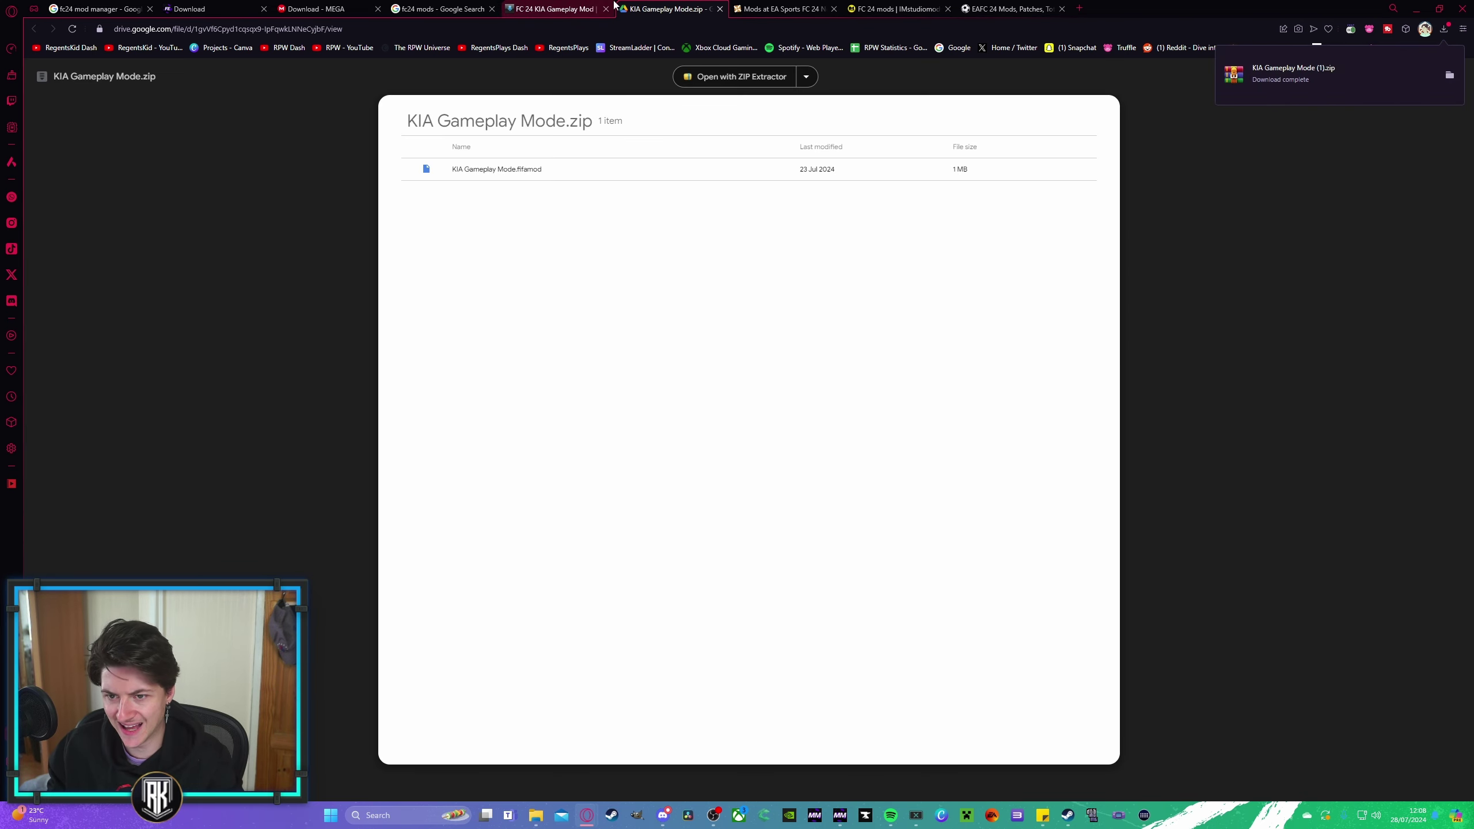
pyautogui.middleClick(615, 6)
# Step: Return to the FC 24 mod list, open Hyo's Hyper Realistic Gameplay Mod and check which title update it supports
pyautogui.hotkey('alt', 'Left')
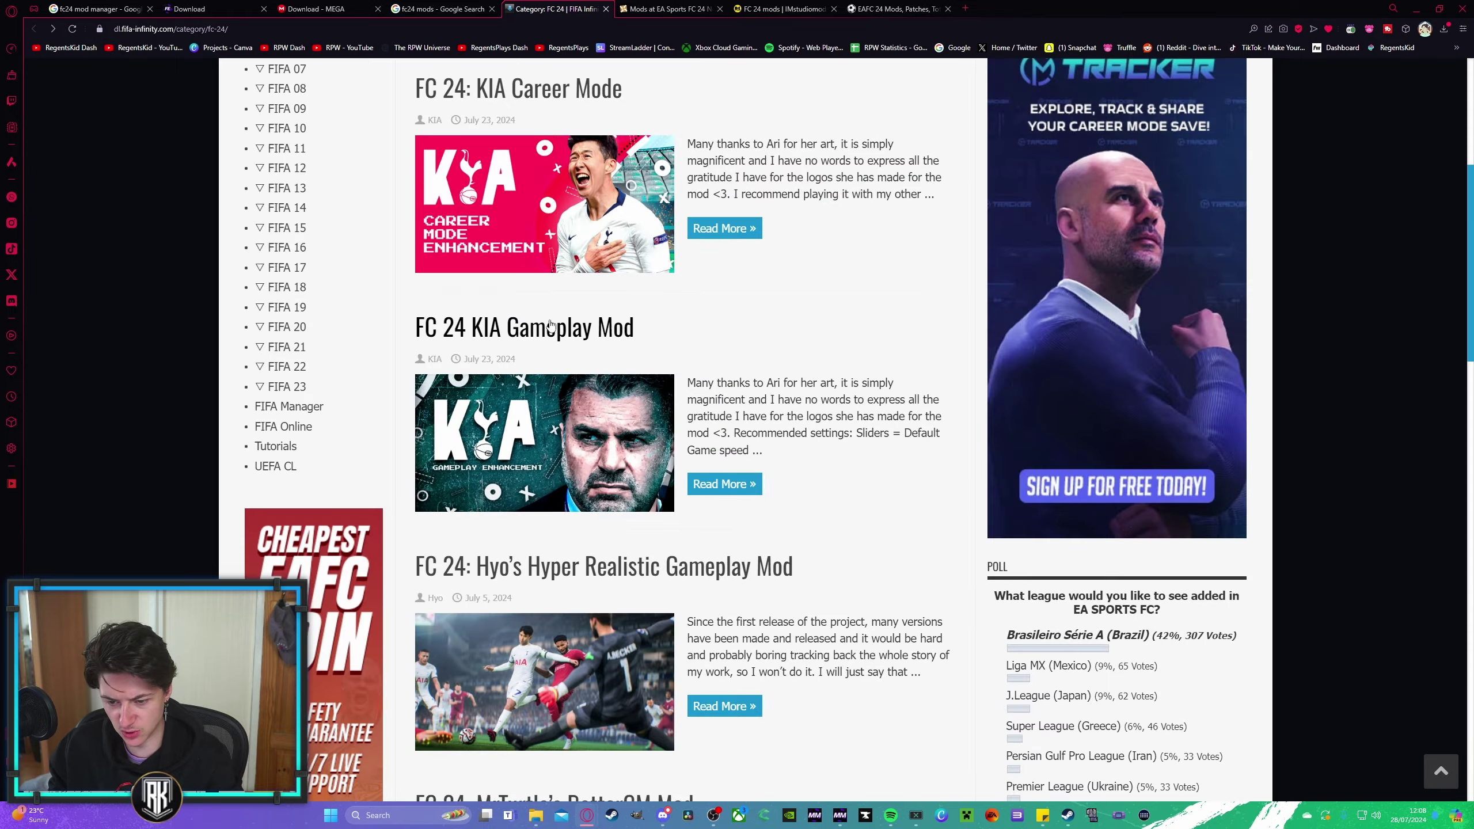
pyautogui.scroll(-2, 554, 324)
pyautogui.click(565, 345)
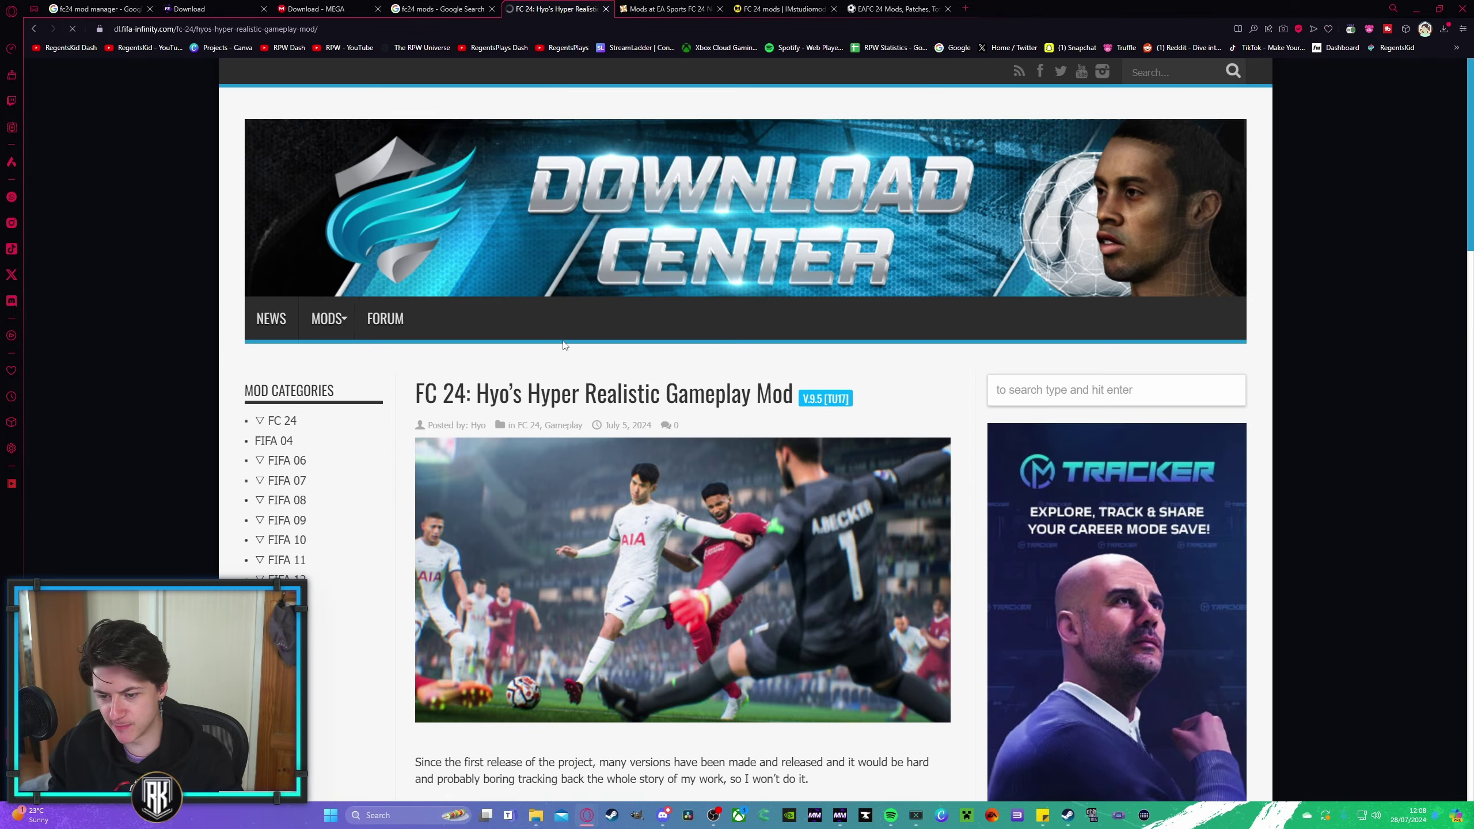
pyautogui.scroll(-10, 696, 372)
pyautogui.scroll(10, 813, 395)
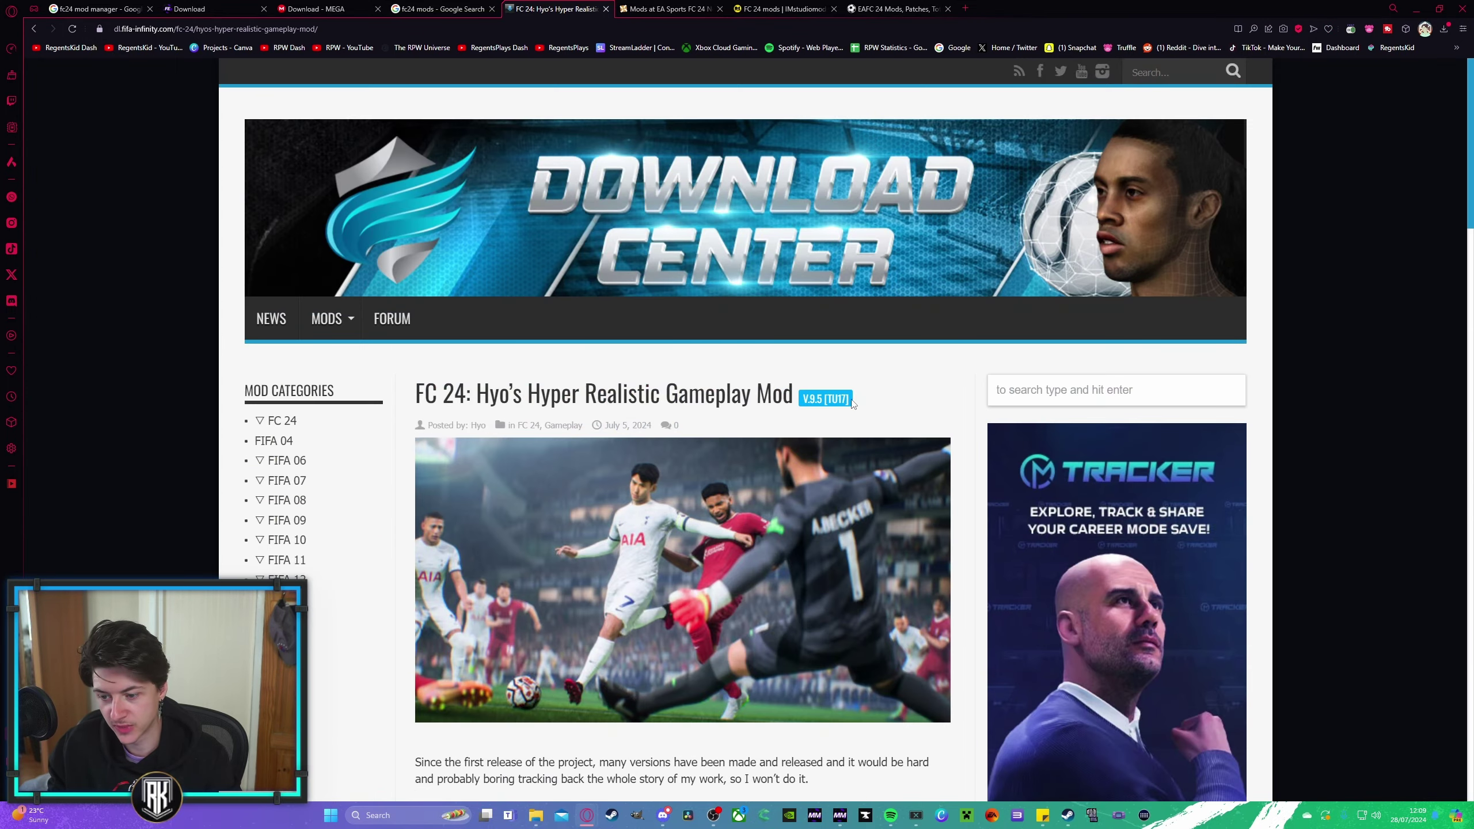
pyautogui.moveTo(852, 403); pyautogui.dragTo(825, 403)
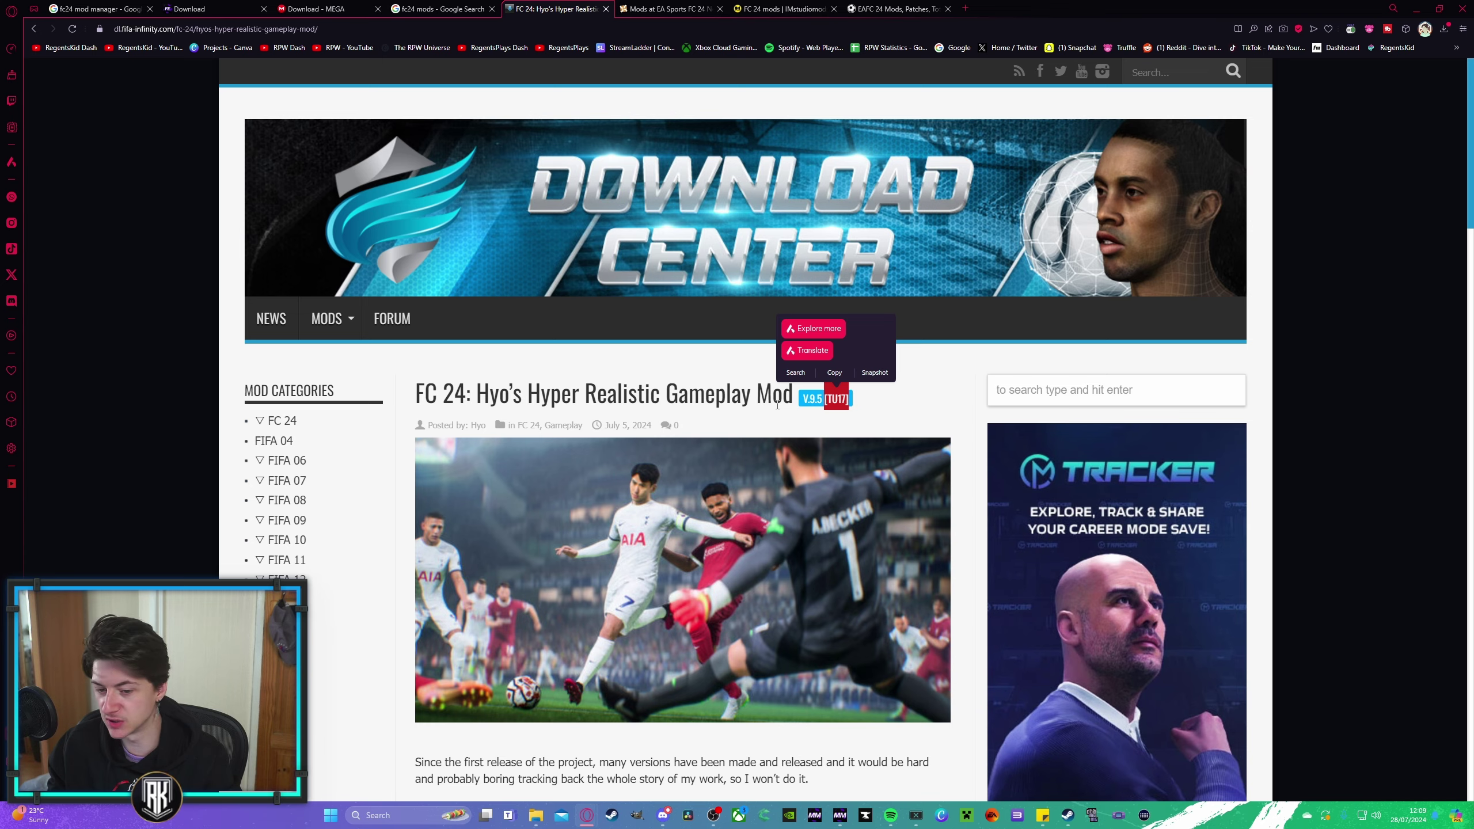
# Step: Go back to the FC 24 category, look through the remaining mods and close the FIFA Infinity page
pyautogui.hotkey('alt', 'Left')
pyautogui.scroll(-3, 551, 447)
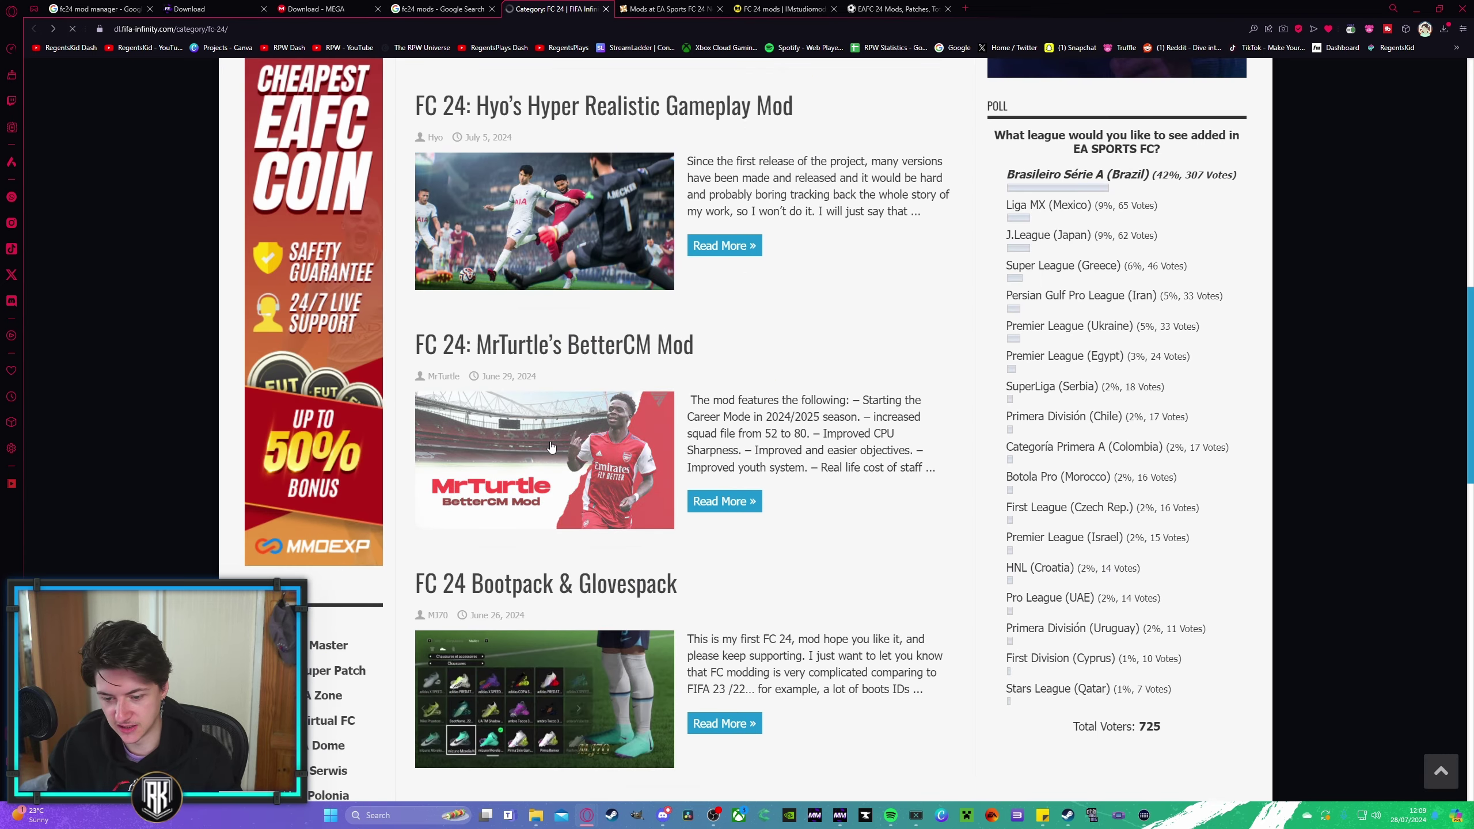
pyautogui.scroll(-3, 598, 433)
pyautogui.scroll(-2, 600, 433)
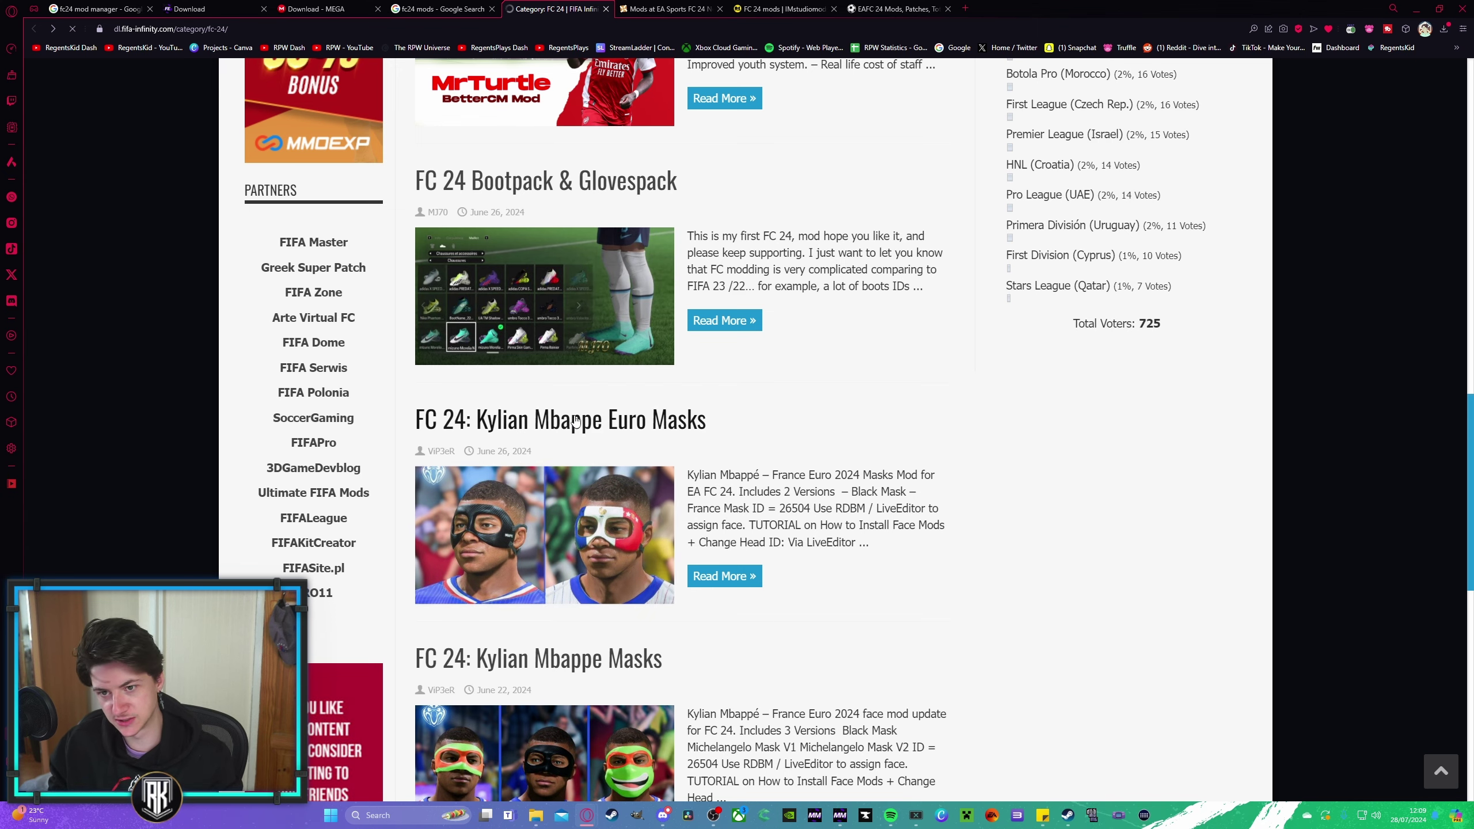
pyautogui.click(571, 505)
pyautogui.hotkey('ctrl', 'w')
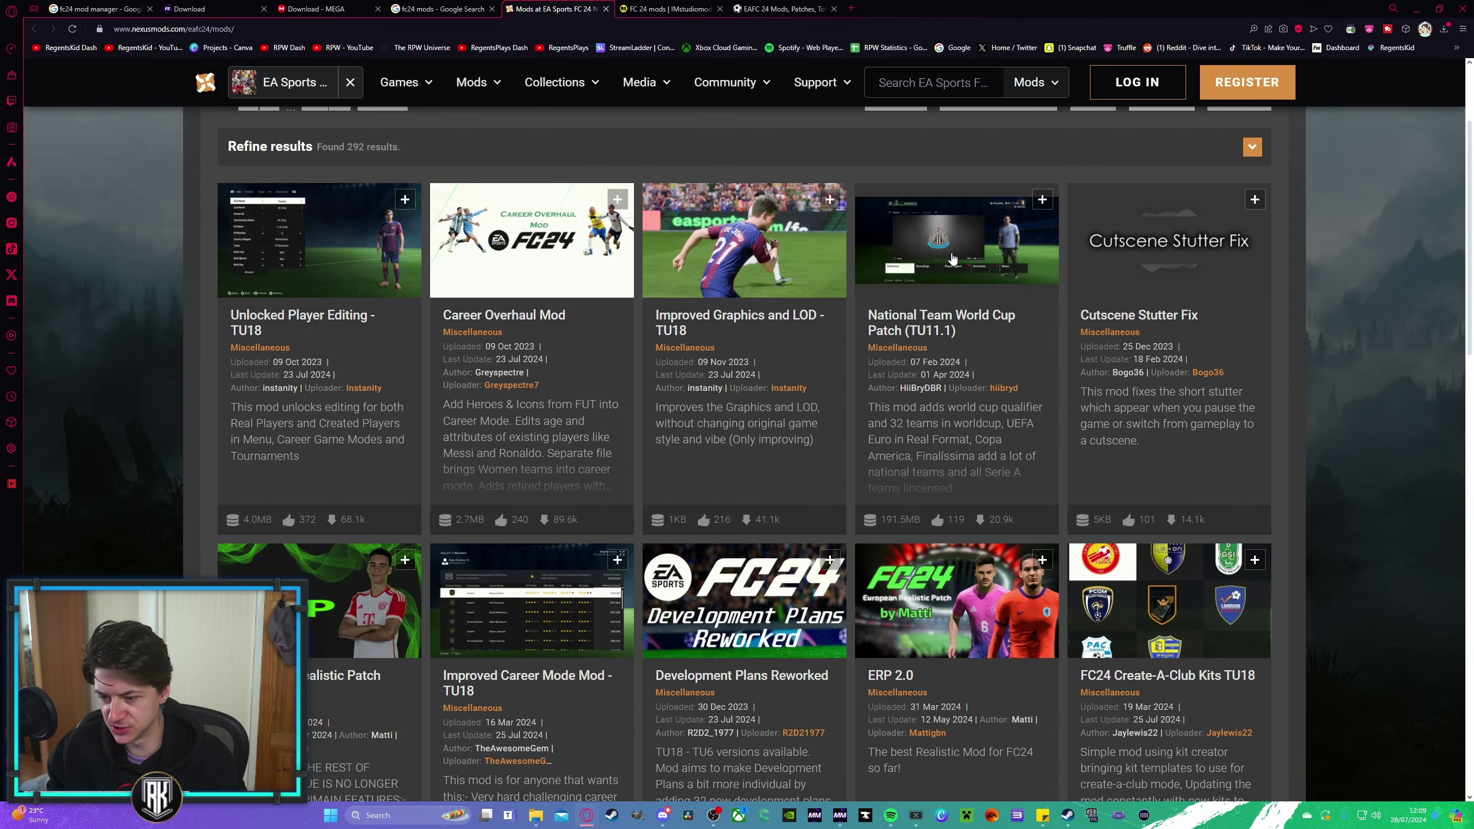
# Step: Open the National Team World Cup Patch (TU11.1) on Nexus Mods and review its added teams and installation instructions
pyautogui.click(917, 277)
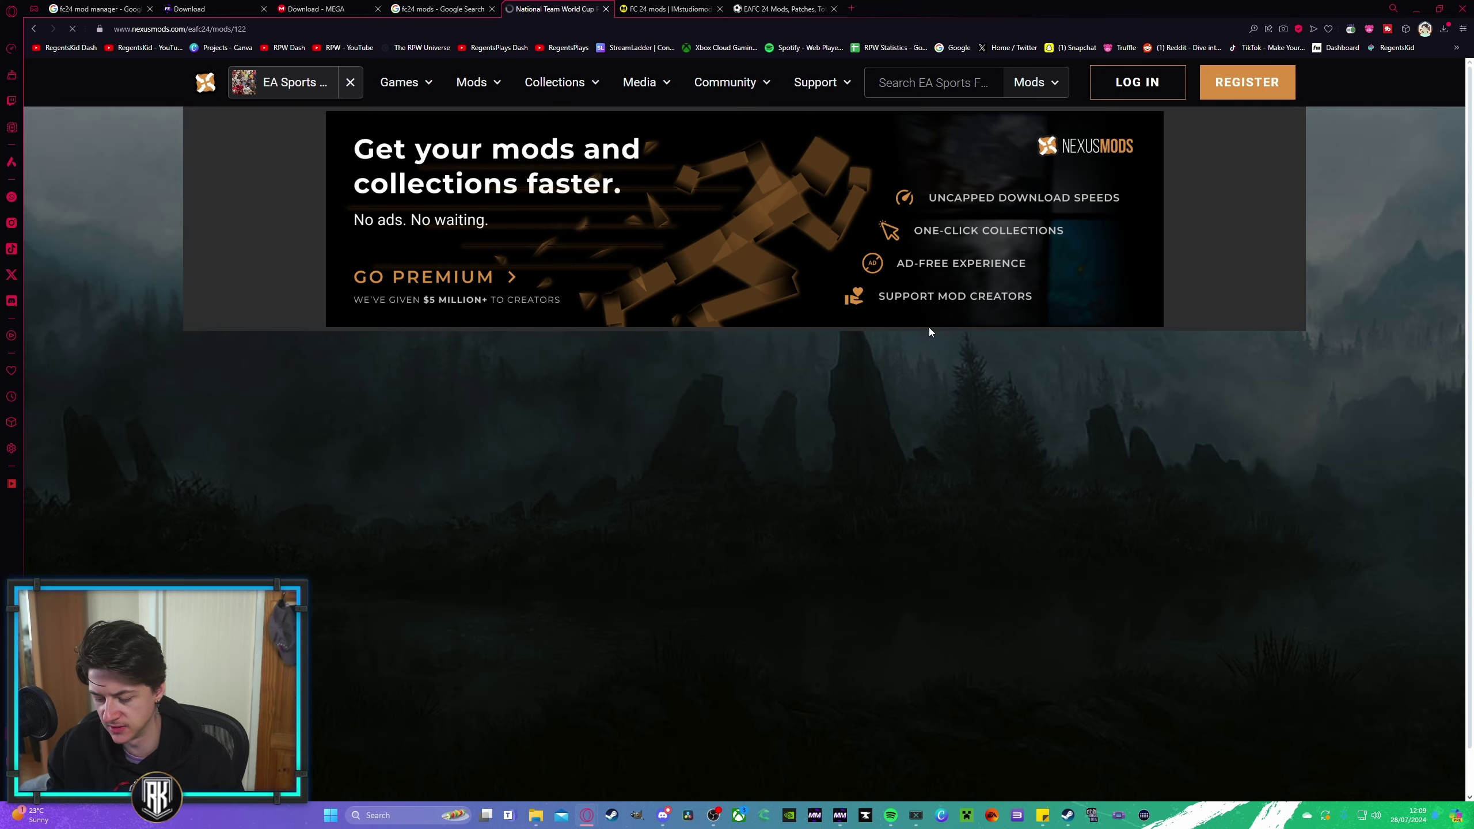
pyautogui.scroll(-5, 638, 376)
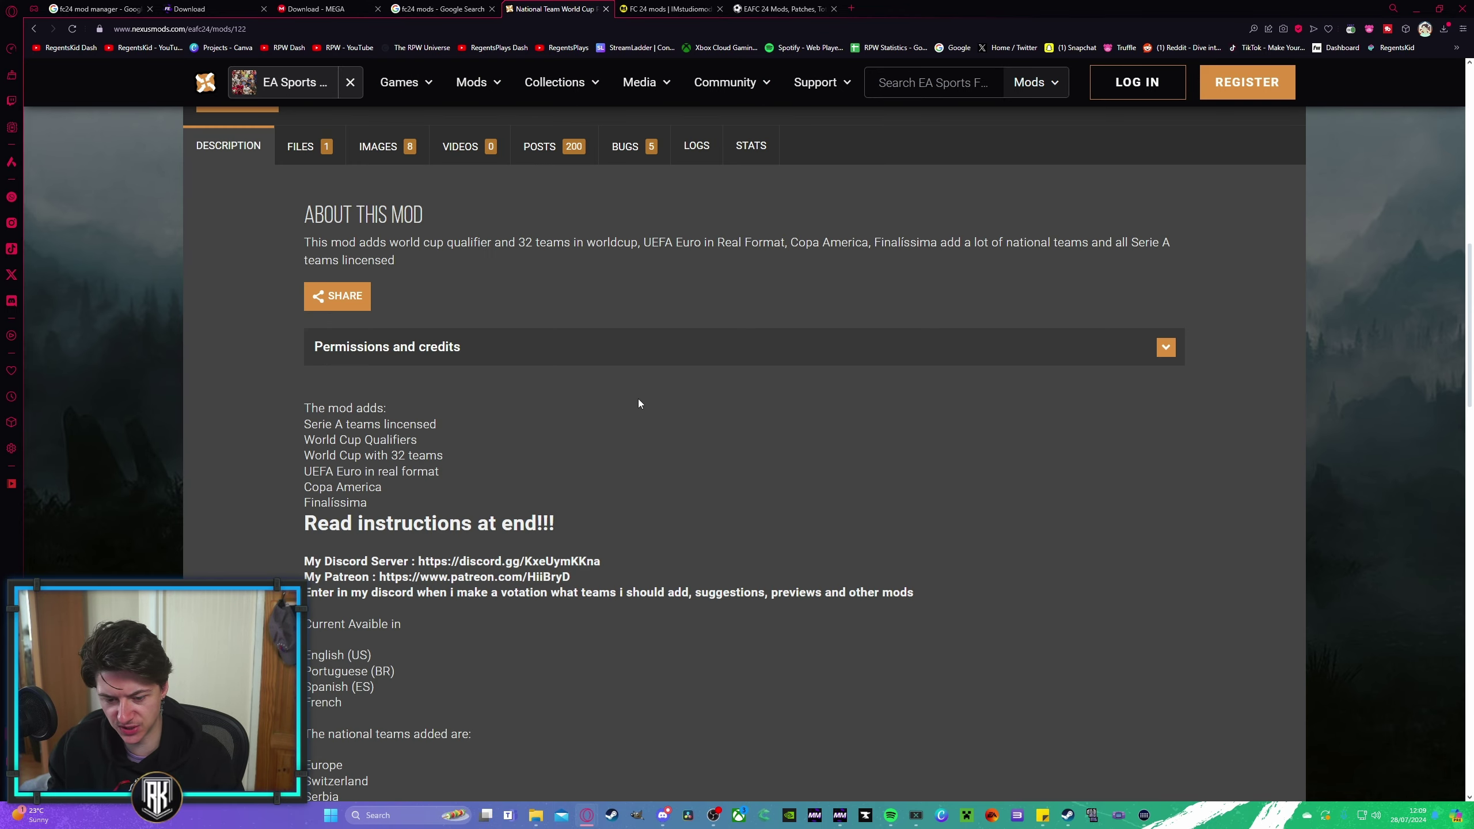
pyautogui.scroll(-15, 637, 402)
pyautogui.scroll(-1, 637, 406)
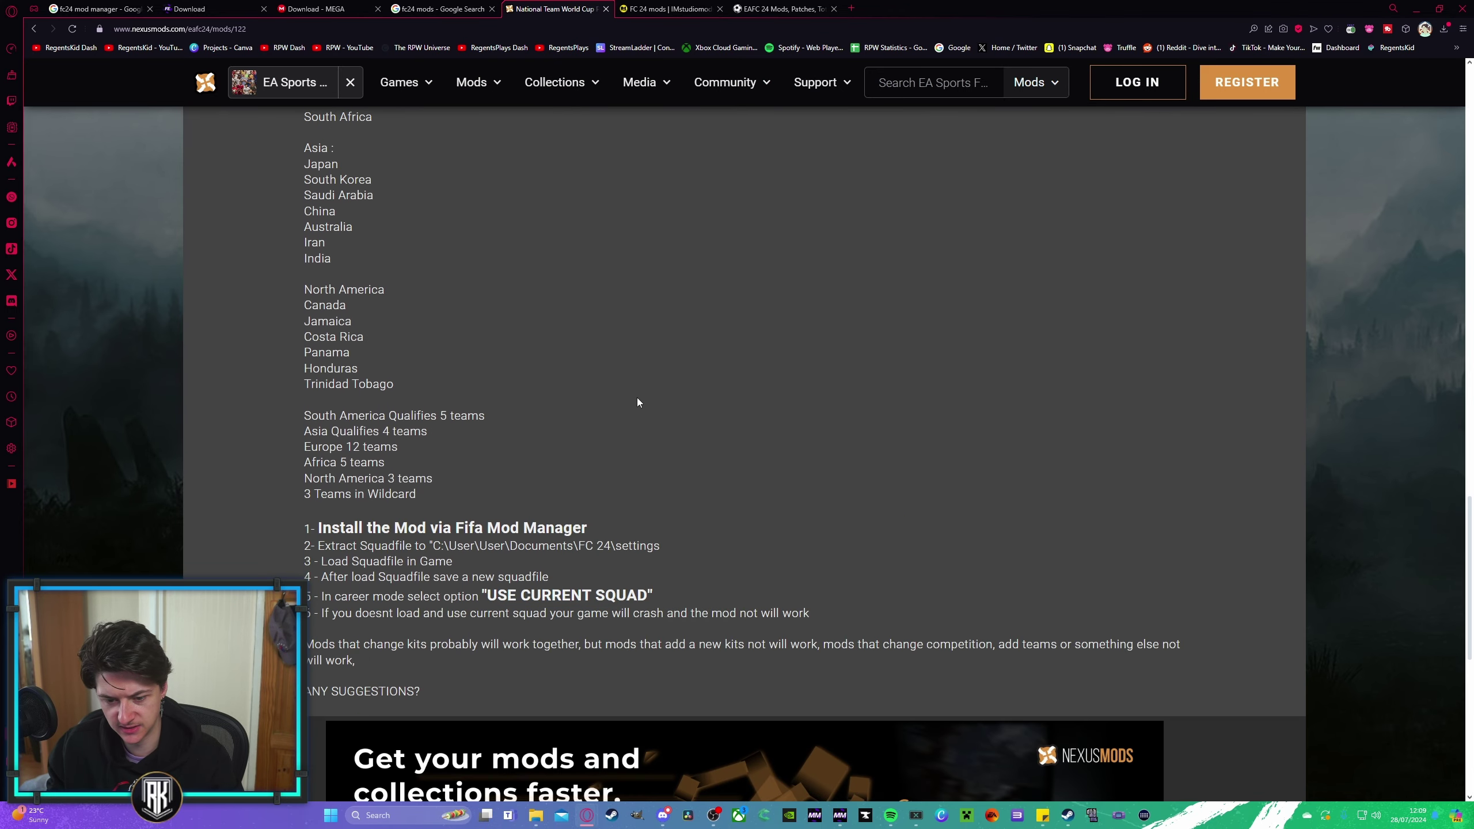
pyautogui.scroll(20, 629, 393)
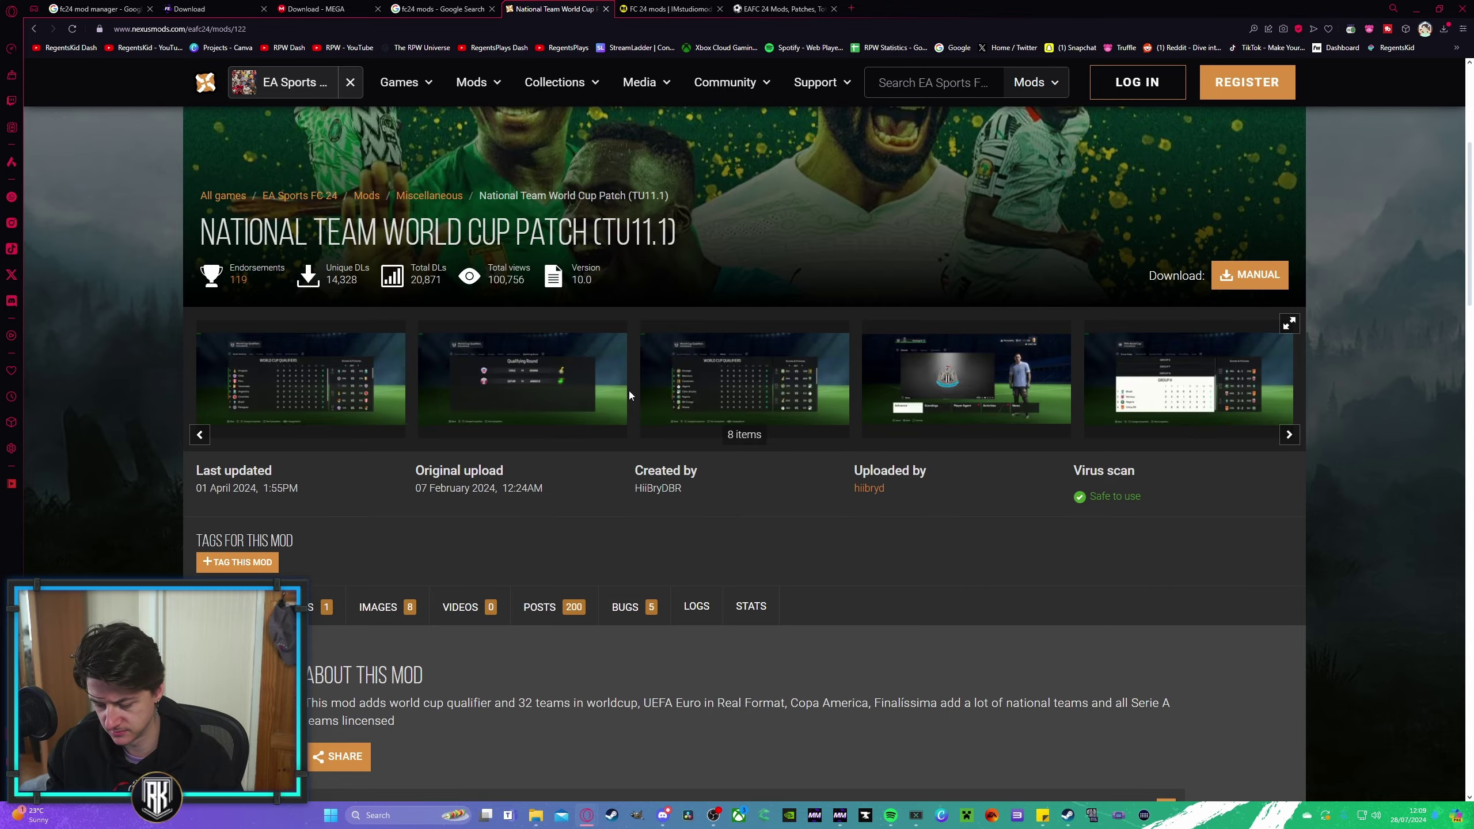
# Step: Return to the Nexus Mods list, open Career Overhaul Mod and preview one of its screenshots
pyautogui.hotkey('alt', 'Left')
pyautogui.click(511, 306)
pyautogui.scroll(-5, 525, 304)
pyautogui.click(526, 240)
pyautogui.press('Escape')
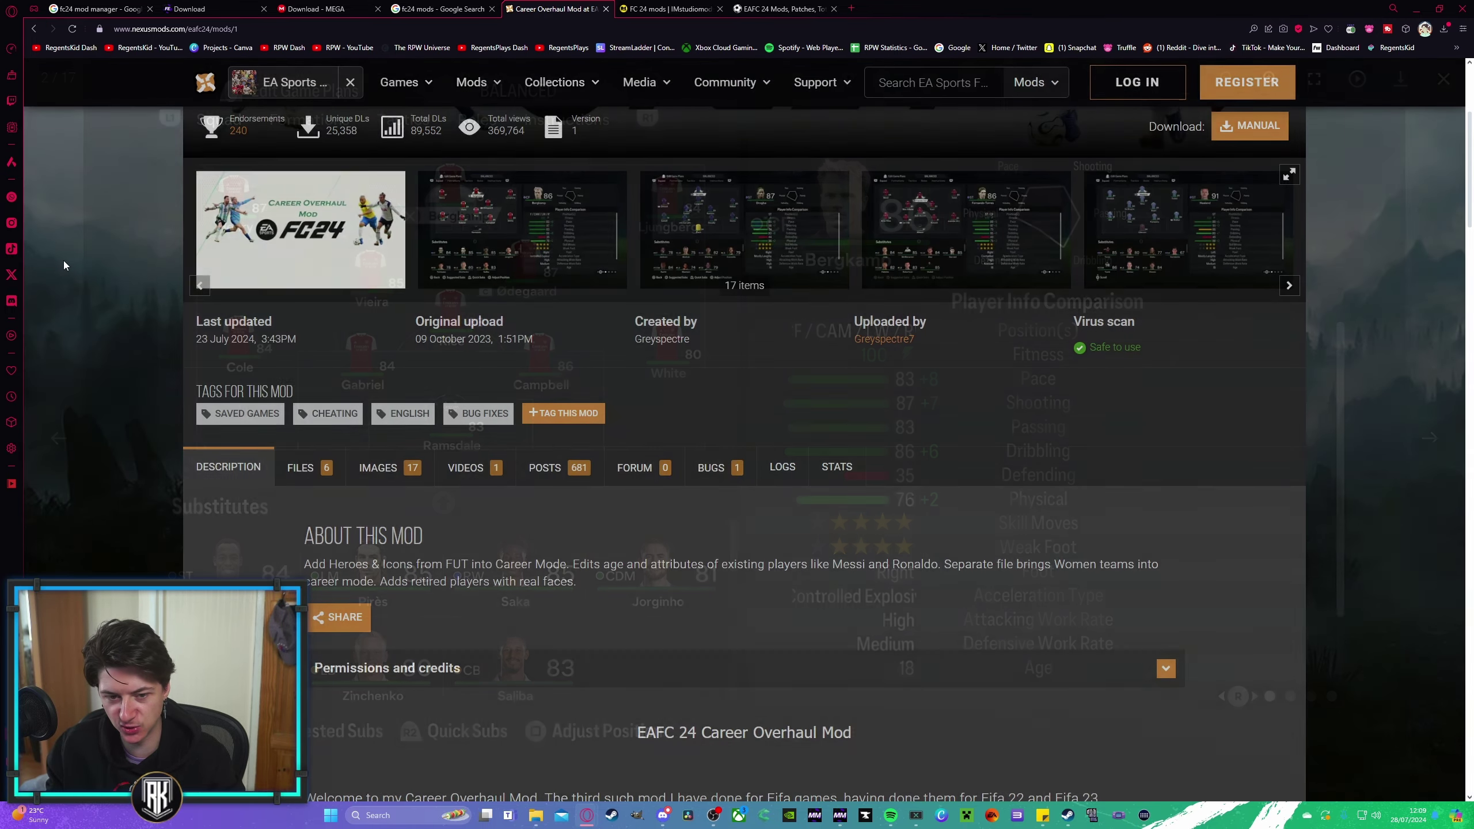
# Step: Go back to the Nexus Mods list, browse the remaining FC 24 mods and open the second results page
pyautogui.hotkey('alt', 'Left')
pyautogui.scroll(-10, 431, 258)
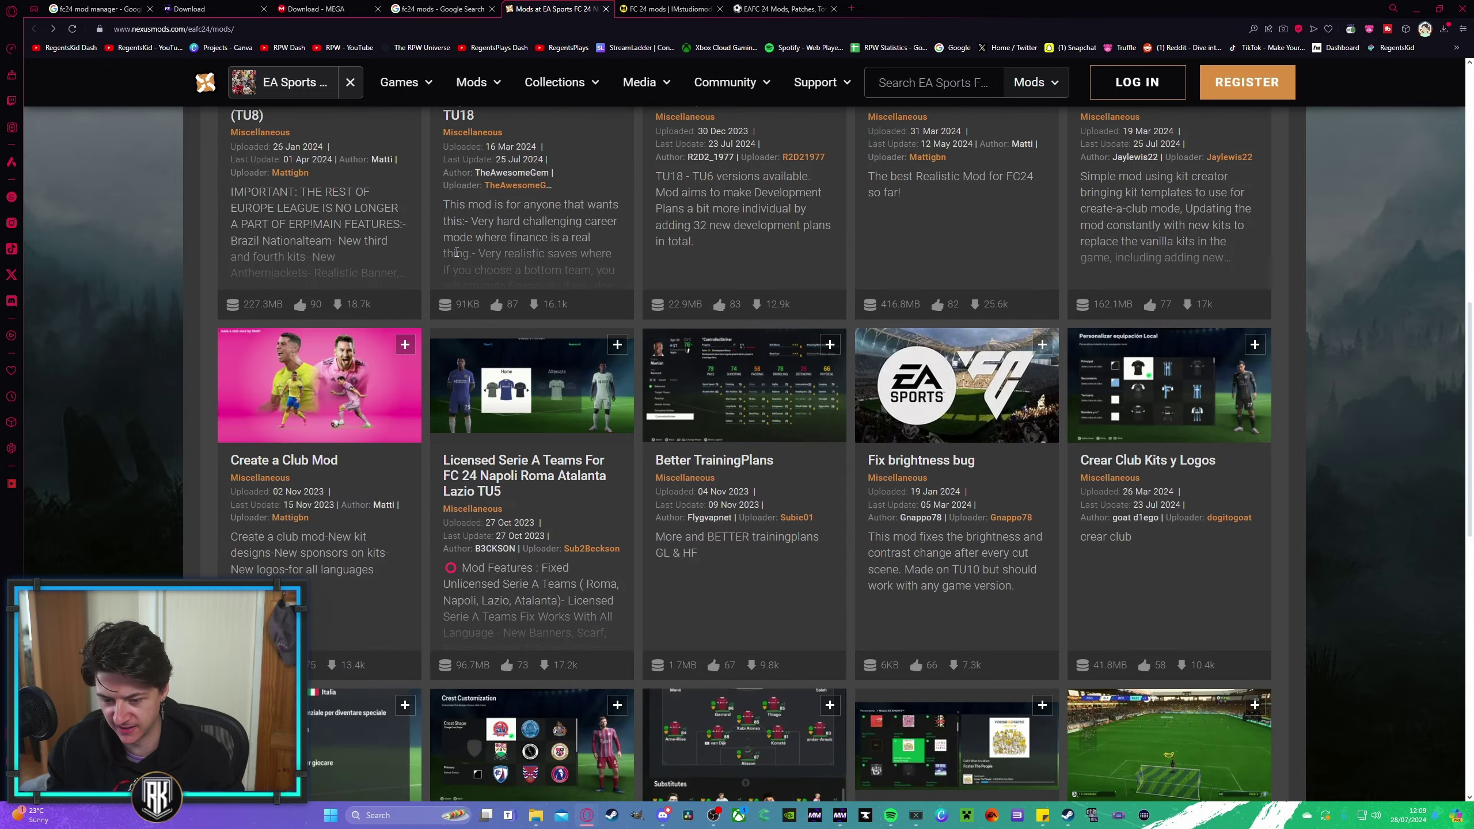
pyautogui.scroll(-5, 563, 325)
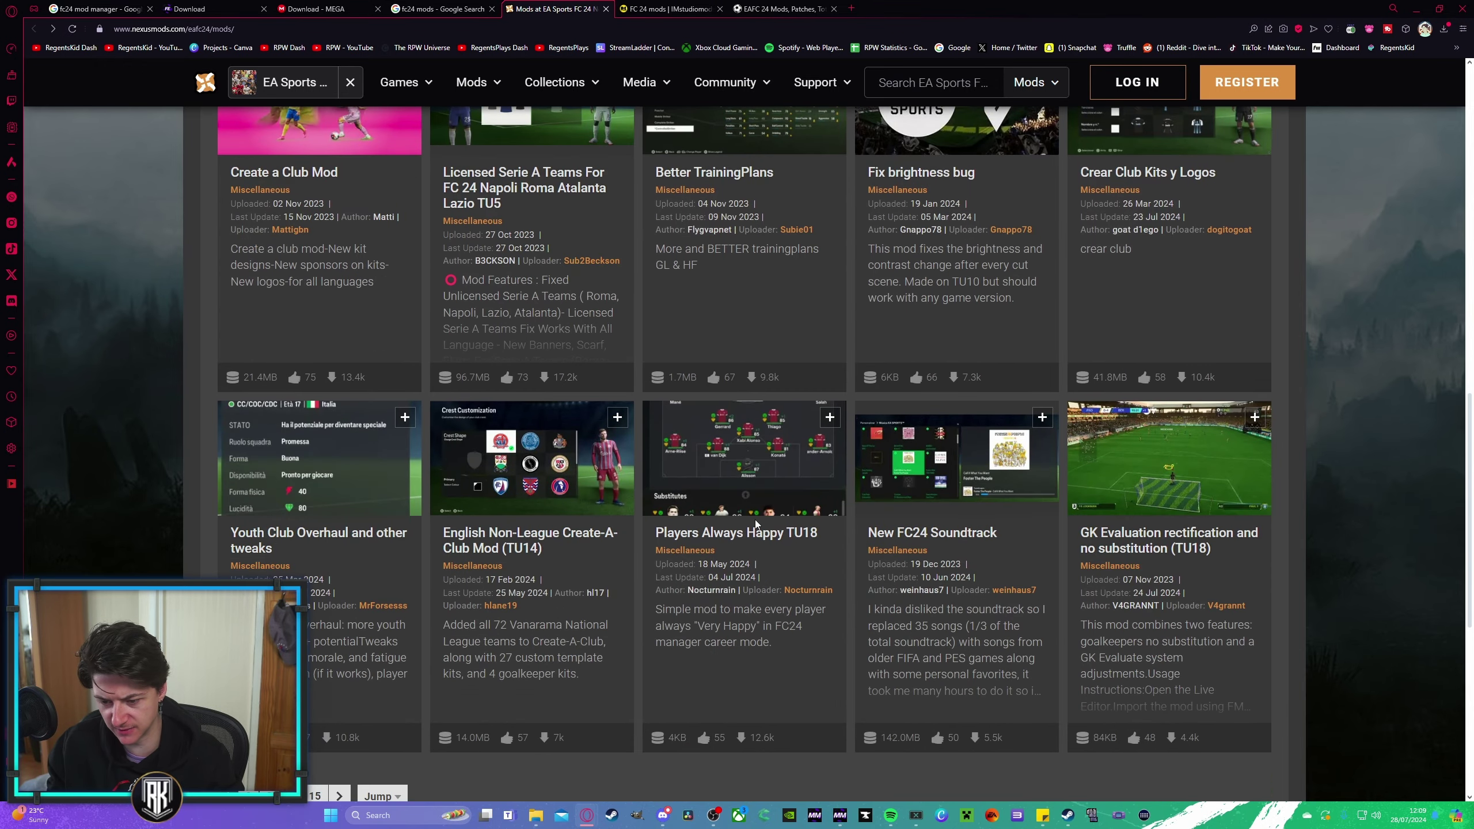
pyautogui.scroll(-2, 762, 477)
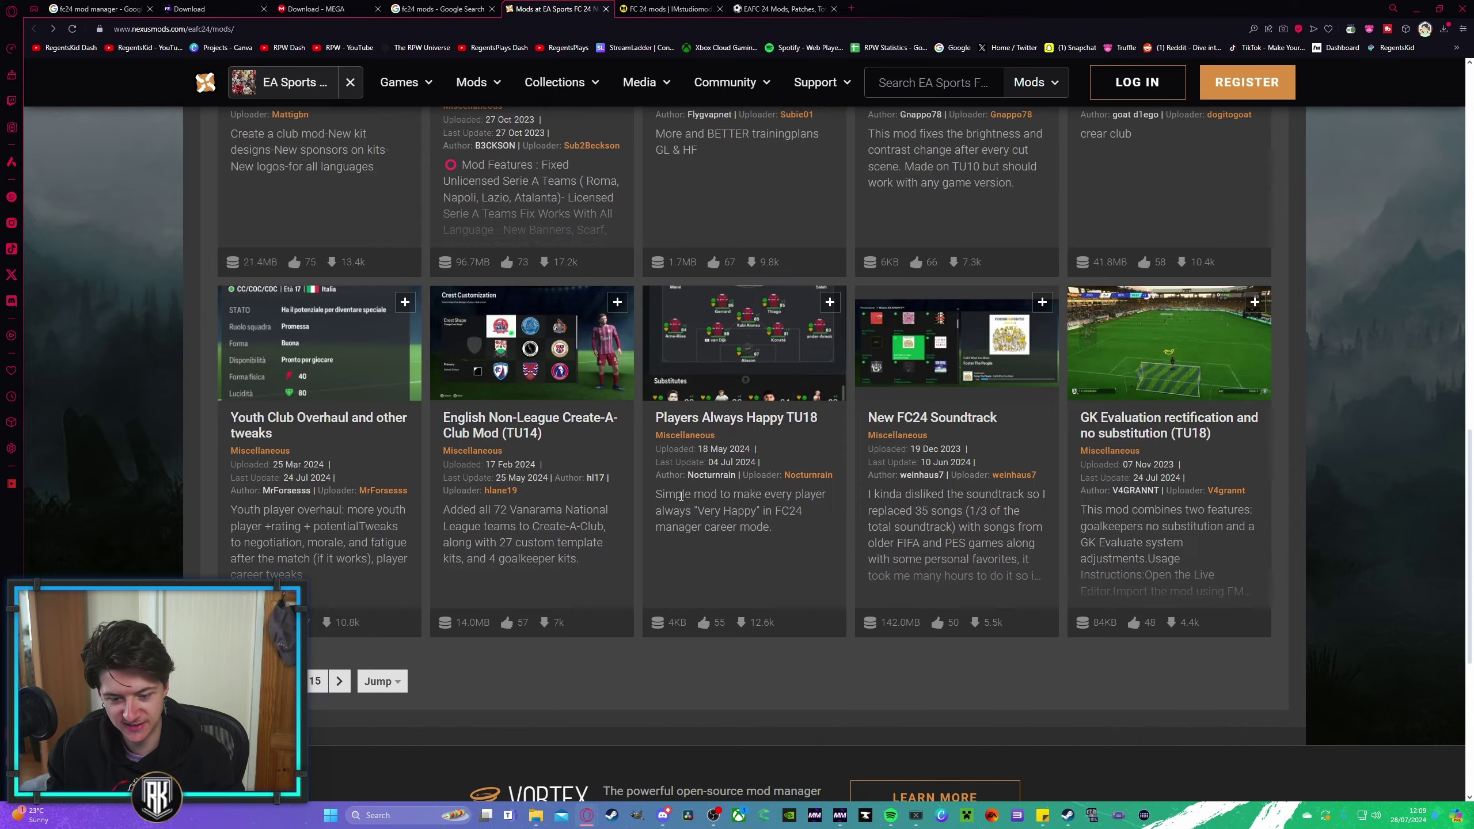
pyautogui.click(339, 681)
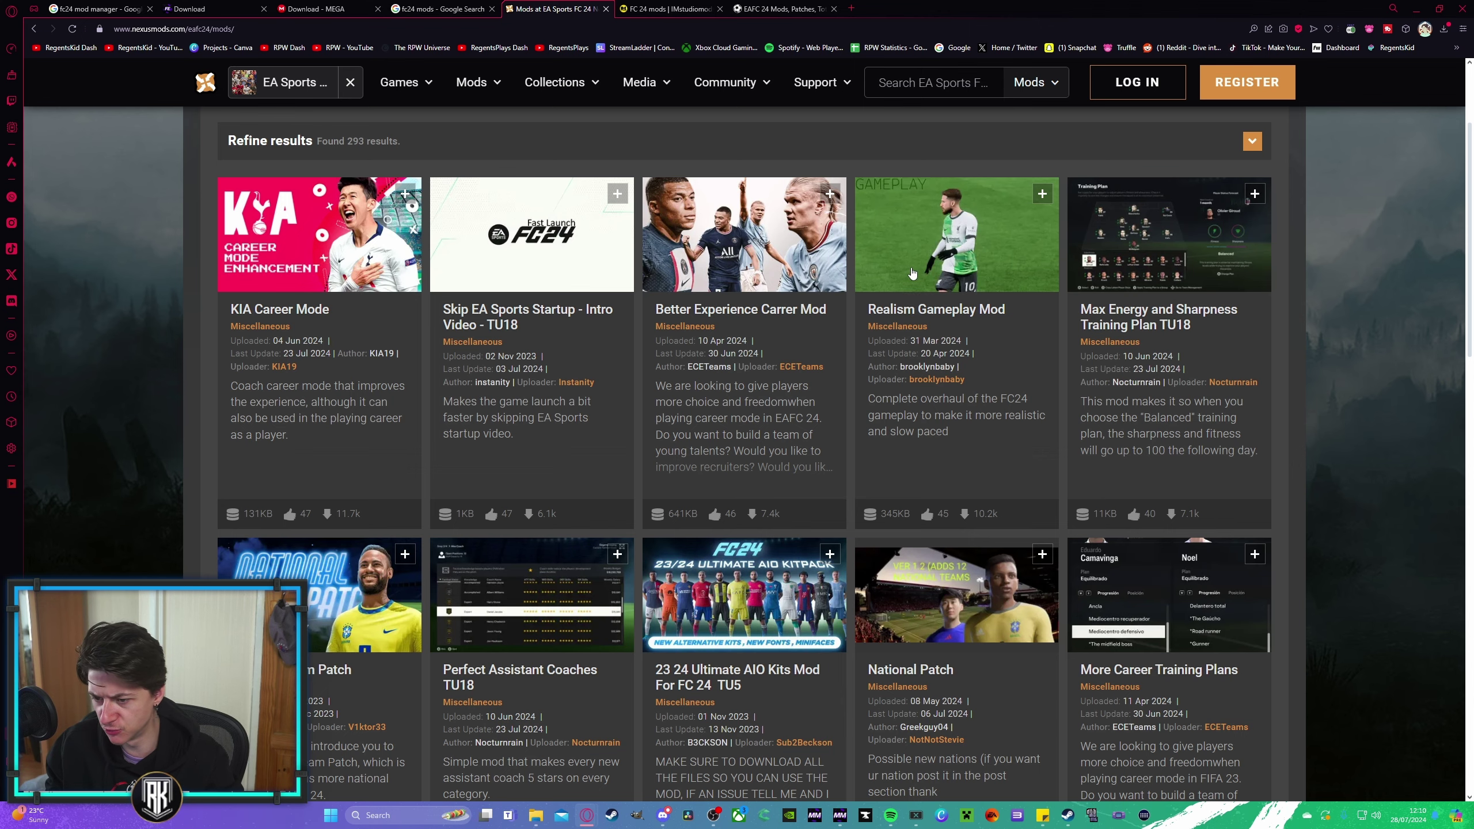
# Step: Switch to the IMstudiomods FC 24 page and download NEW IMSGM mod BASE 1.0 from MEGA through its ouo.io link
pyautogui.hotkey('ctrl', 'Tab')
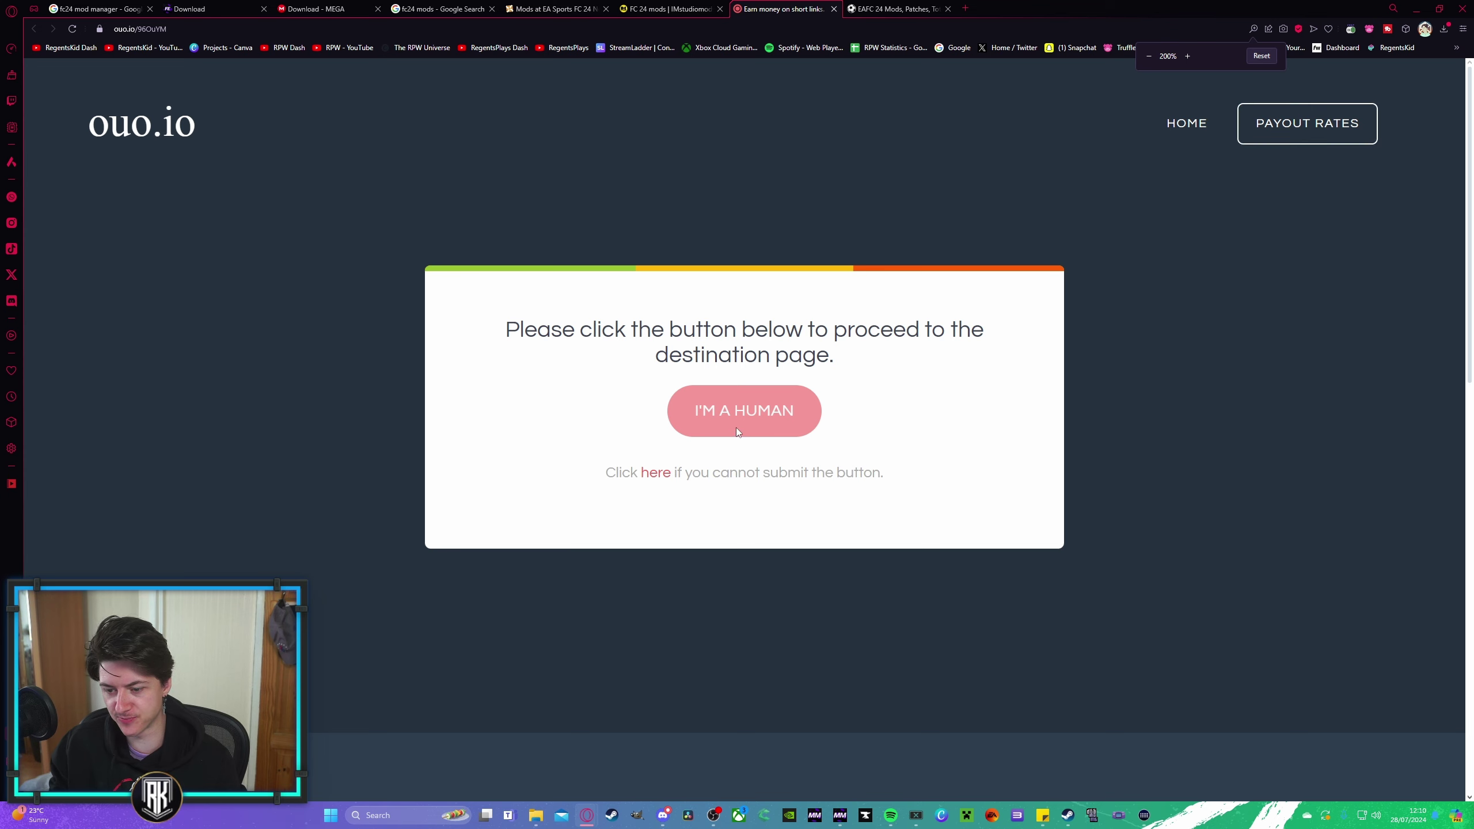
pyautogui.click(733, 409)
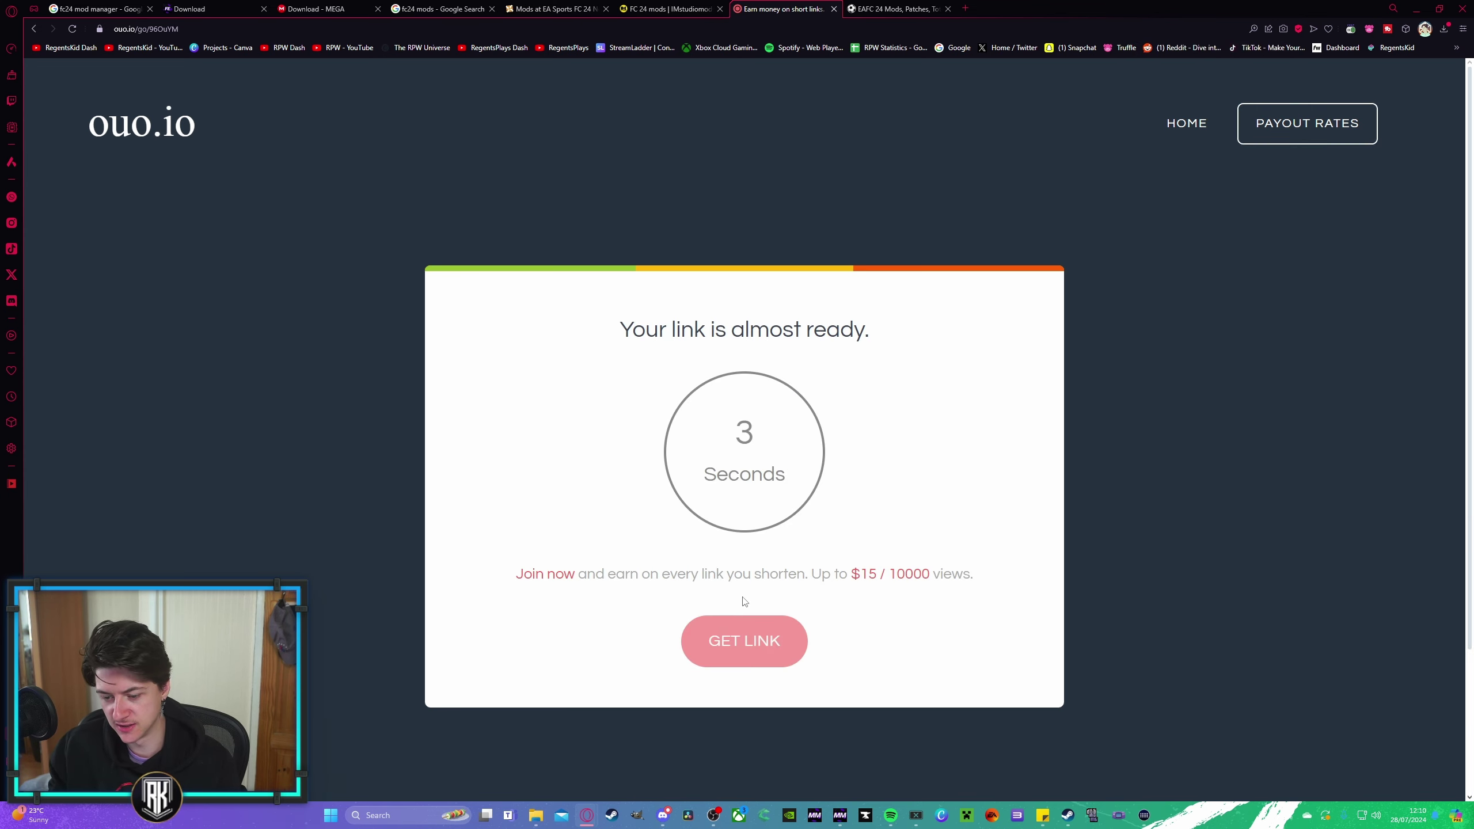
pyautogui.click(741, 643)
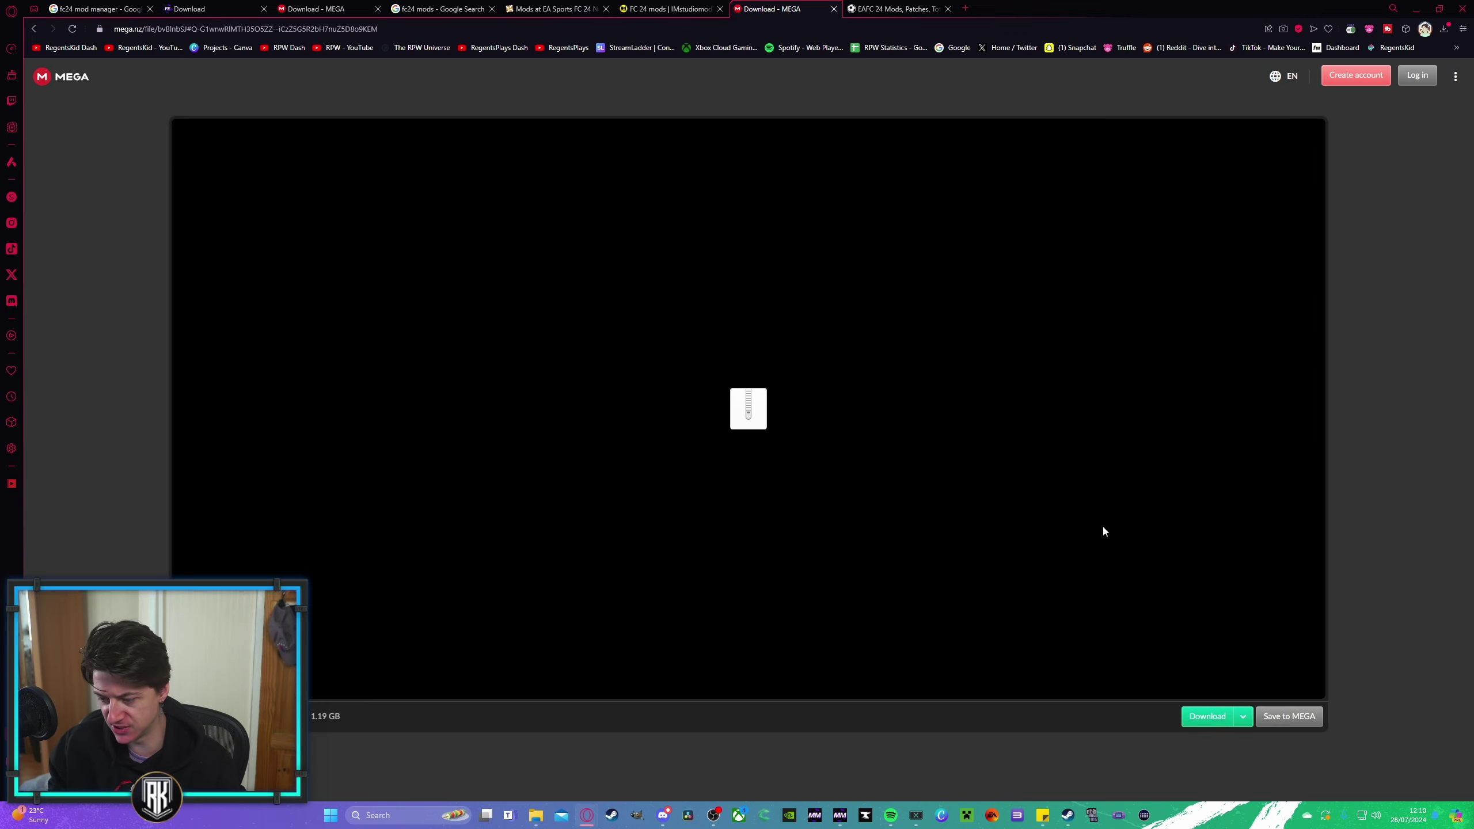
# Step: Return to the IMstudiomods page and start the MEGA download of IMSGM mod BASE 1.0 faces through its ouo.io link
pyautogui.click(668, 9)
pyautogui.click(756, 492)
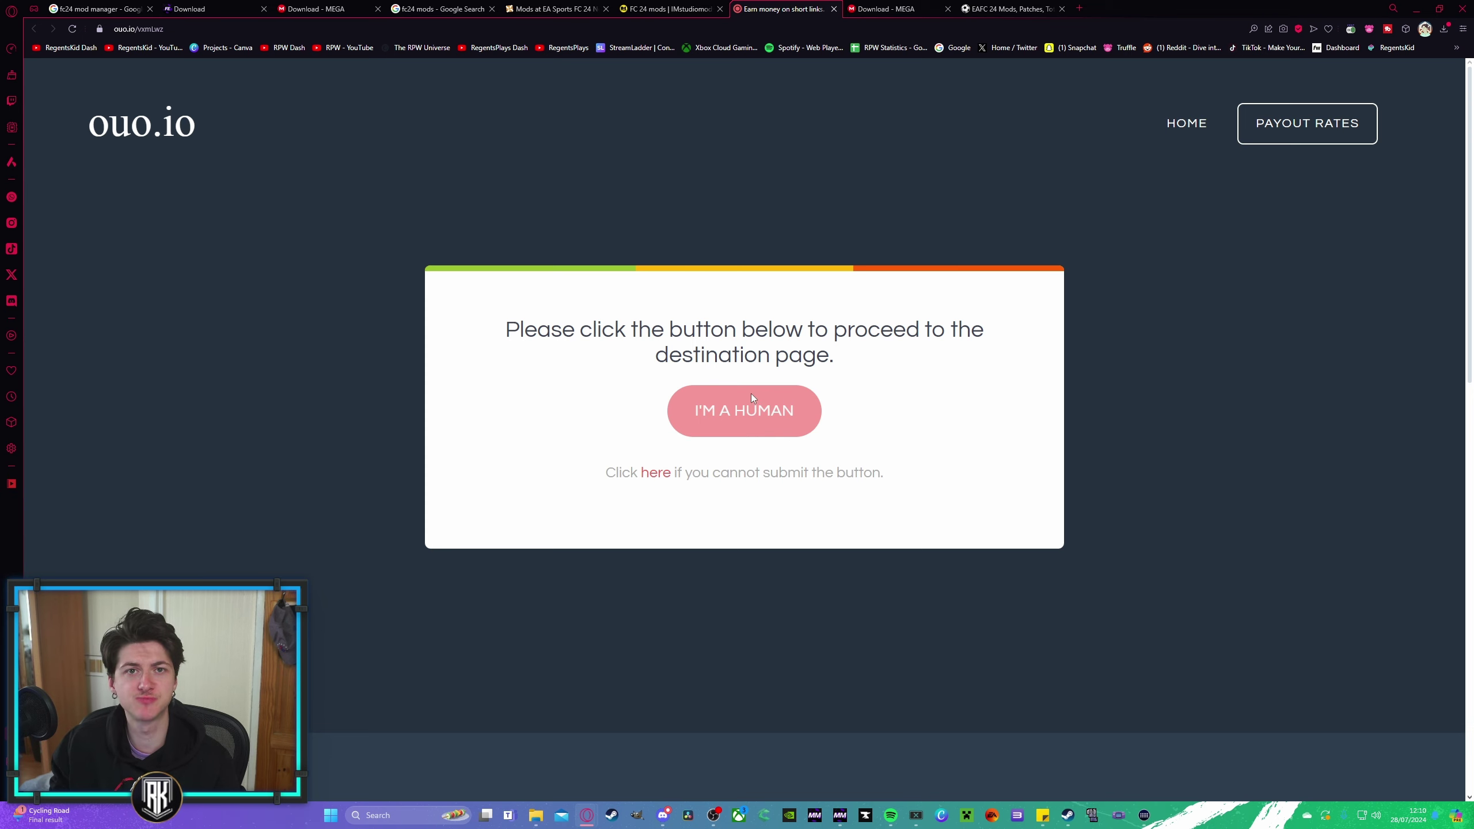
pyautogui.click(750, 409)
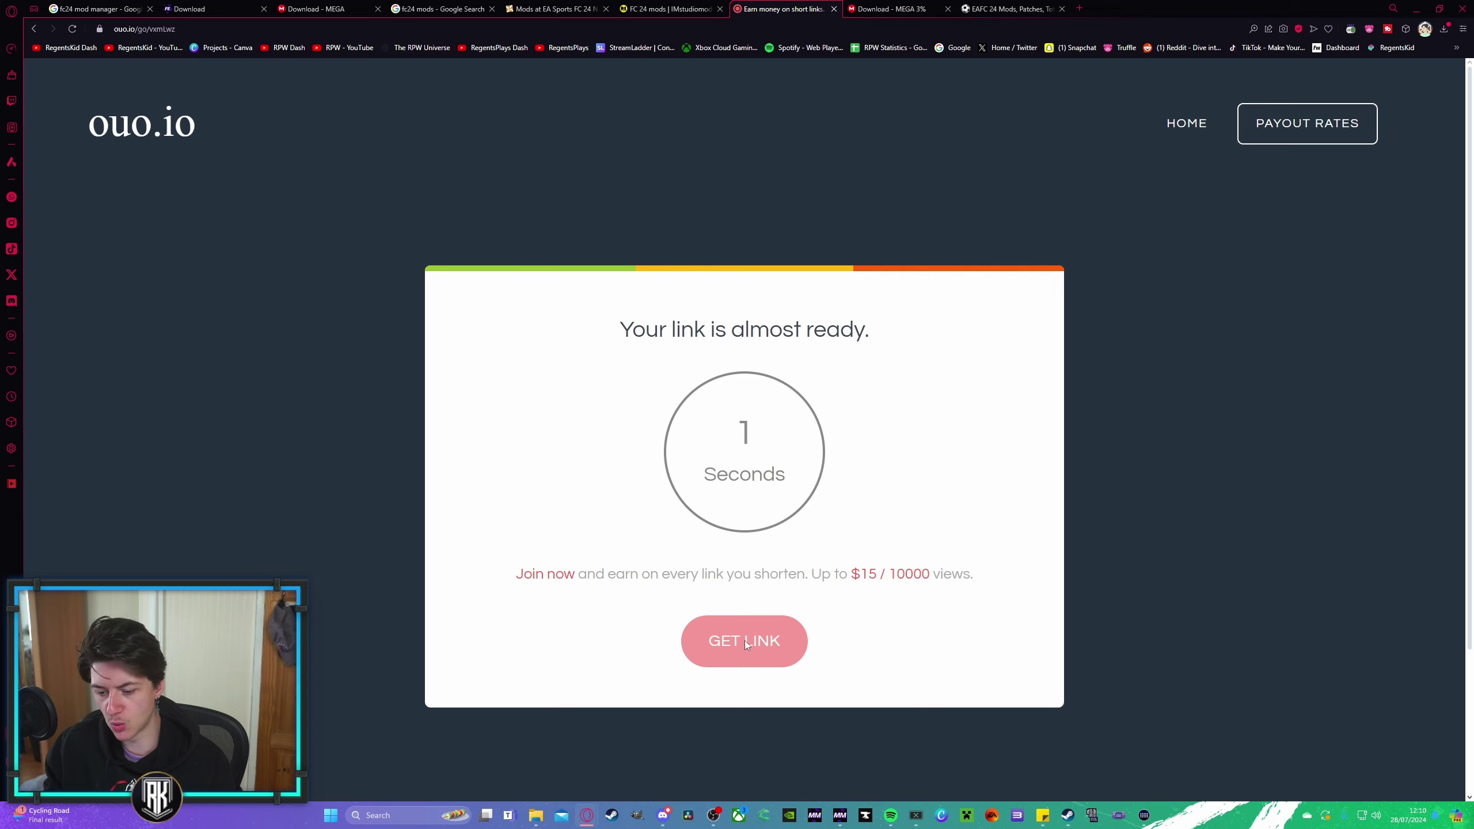
pyautogui.click(746, 642)
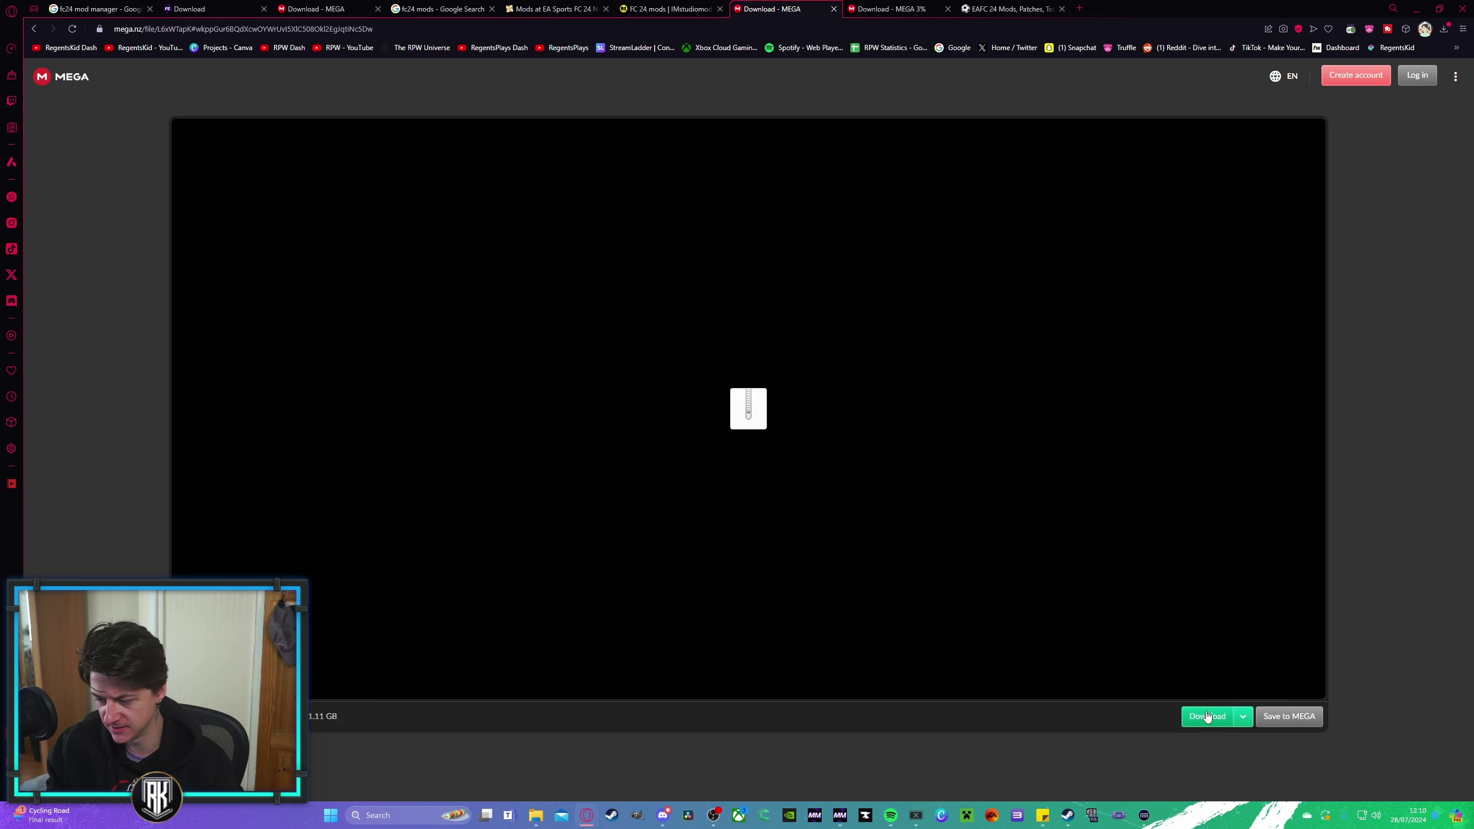
pyautogui.click(1207, 715)
# Step: Go back to IMstudiomods and download the IMSGM mod BASE 1.0 squad file from MEGA through its ouo.io link
pyautogui.hotkey('ctrl', 'shift', 'Tab')
pyautogui.scroll(-1, 735, 610)
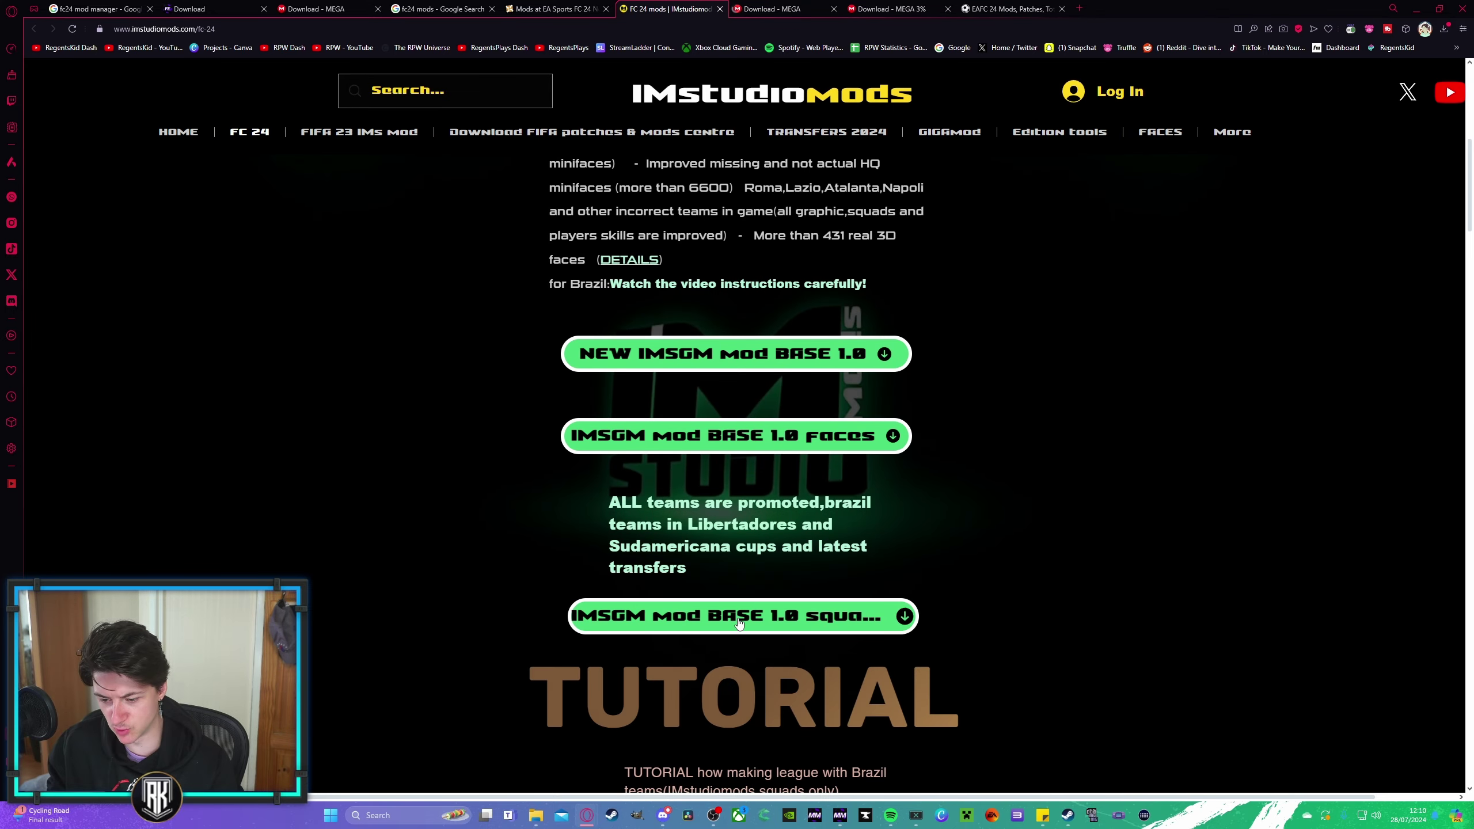
pyautogui.click(739, 623)
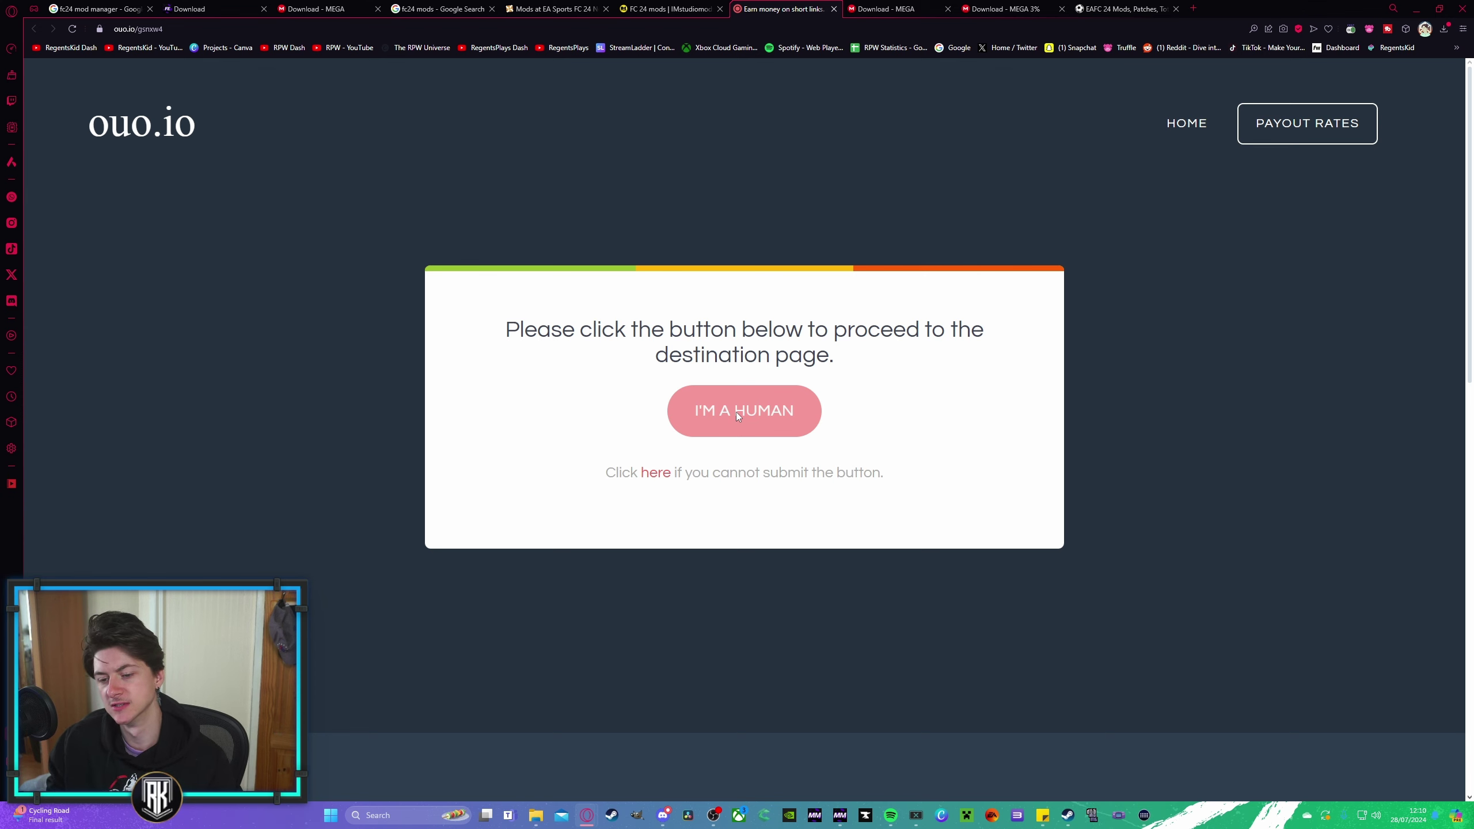
pyautogui.click(736, 413)
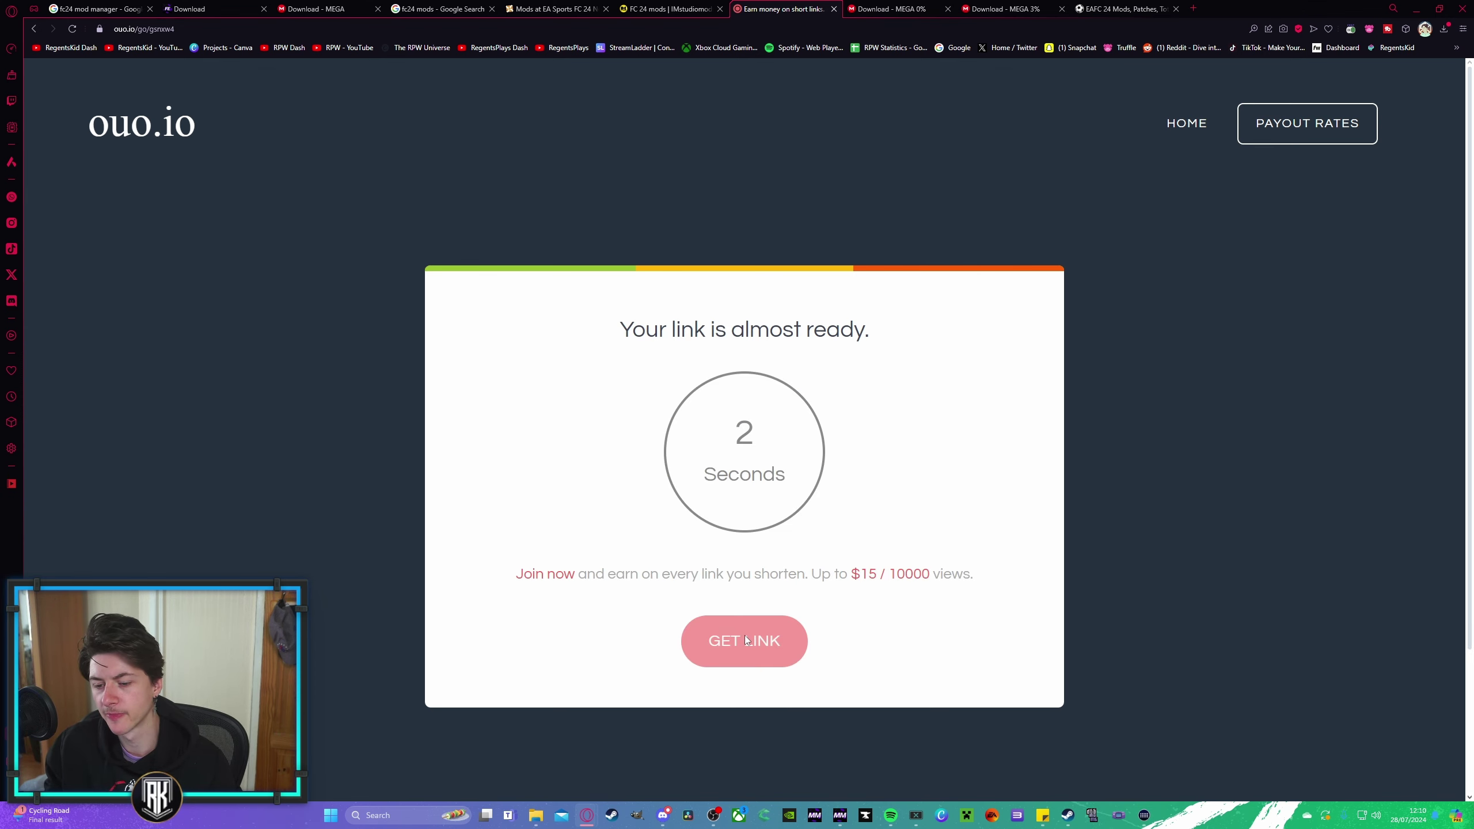
pyautogui.click(747, 640)
pyautogui.click(1188, 710)
# Step: Examine the KBR mod 3.0.3 TU 18 description, its download options and the other FC 24 mods on IMstudiomods
pyautogui.click(667, 9)
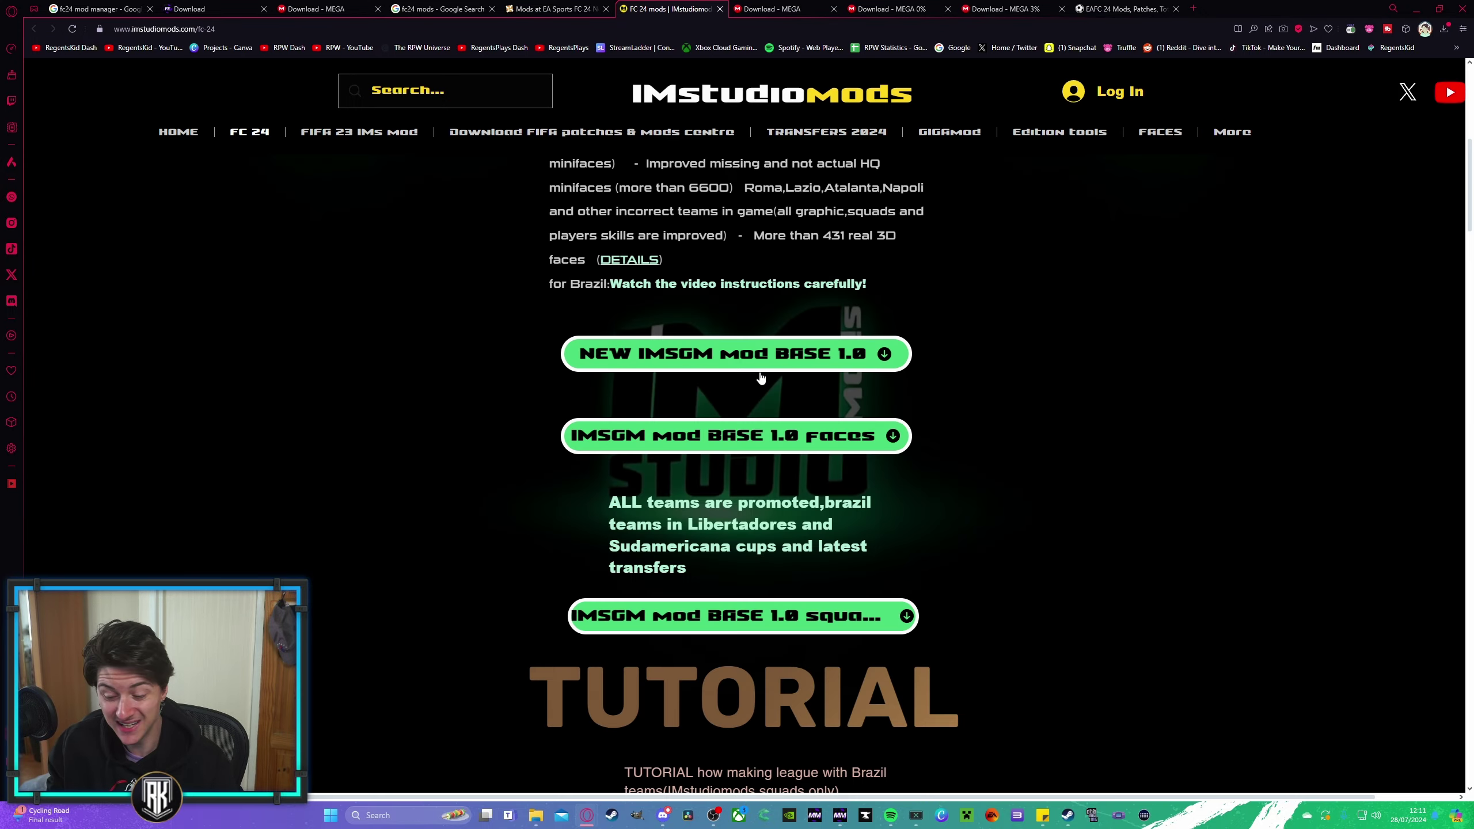
pyautogui.scroll(-7, 464, 421)
pyautogui.scroll(-5, 407, 418)
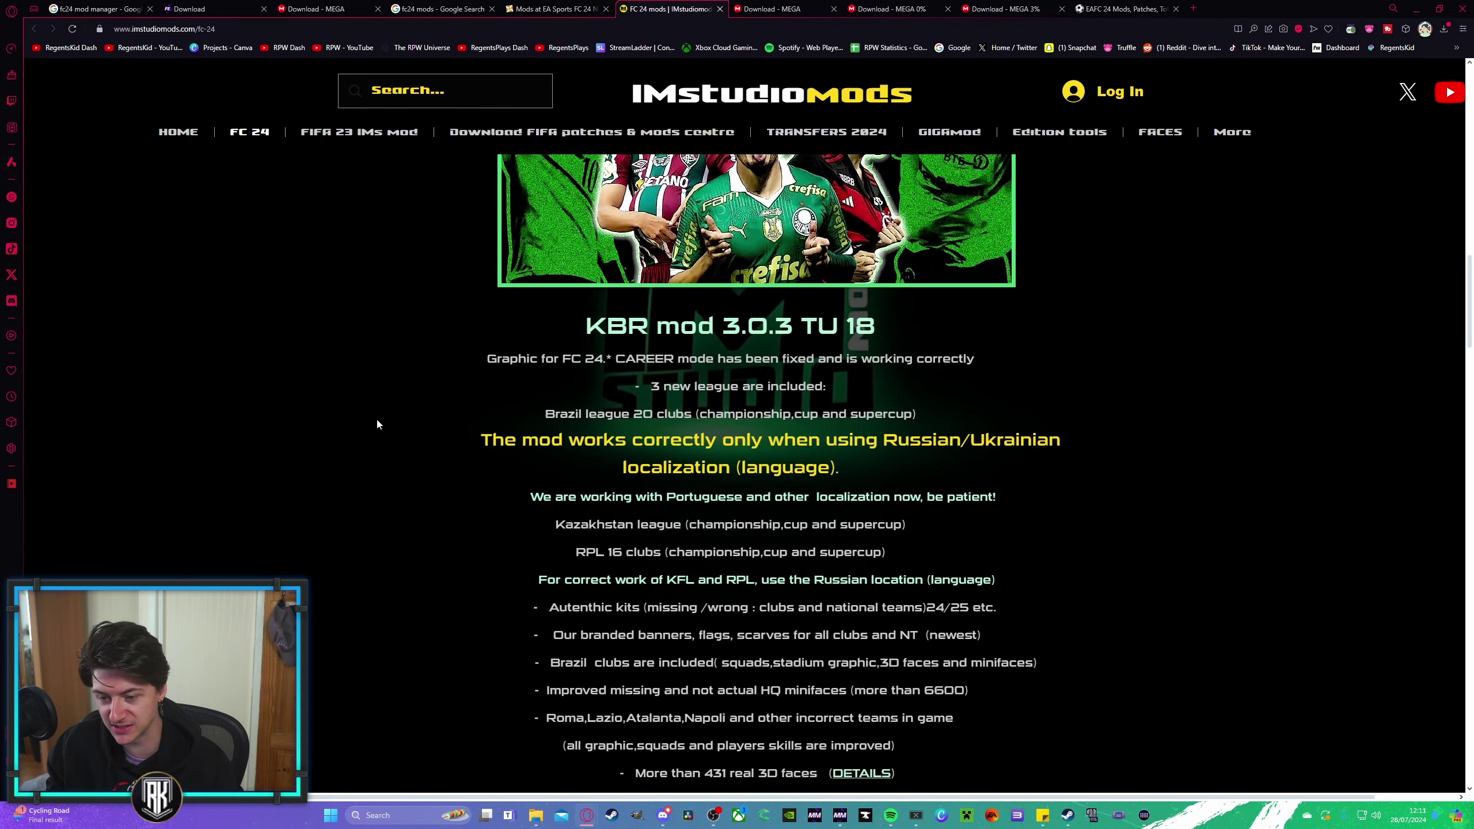
pyautogui.scroll(-6, 377, 417)
pyautogui.scroll(-2, 400, 418)
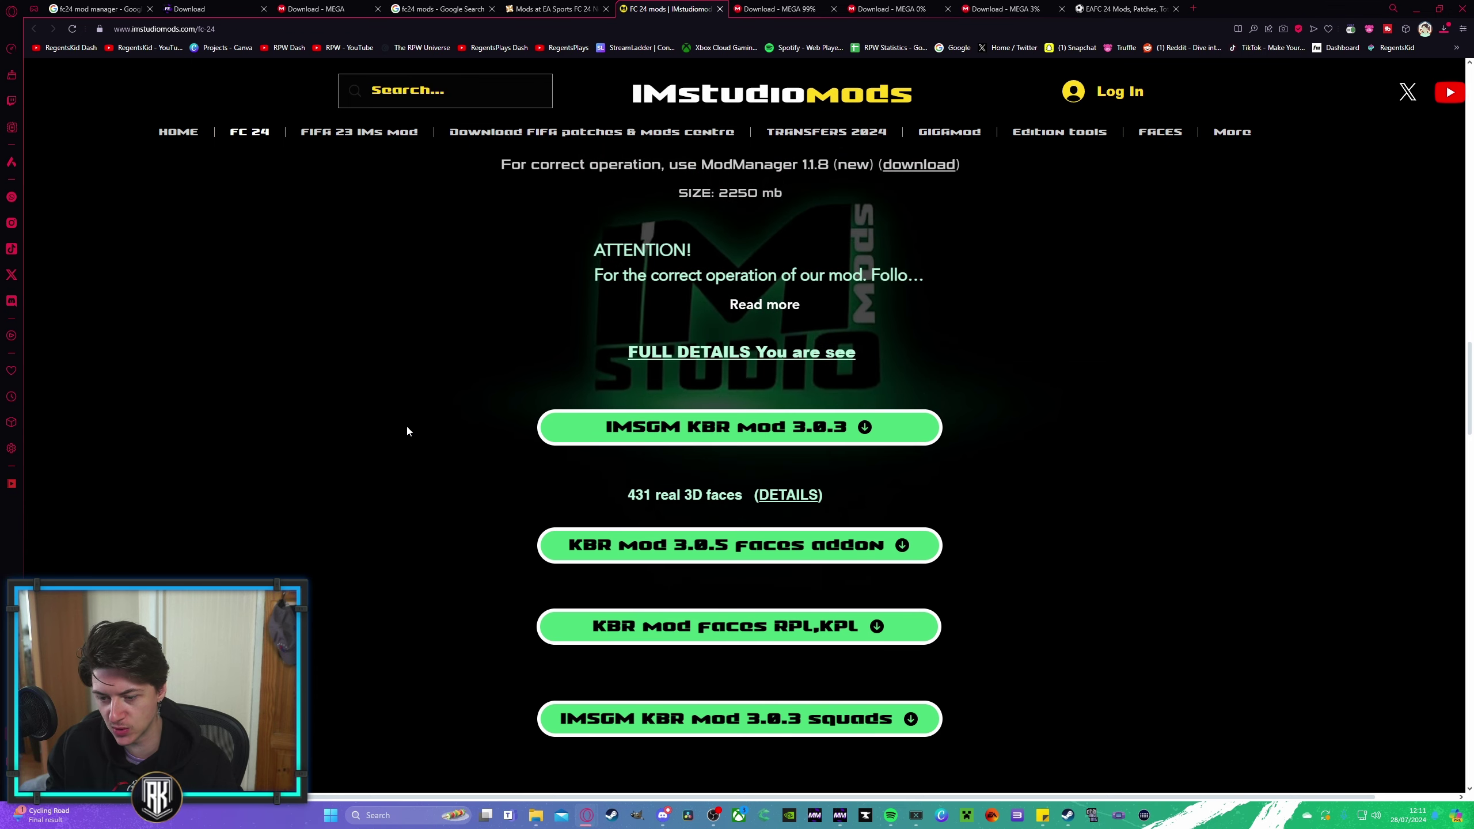
pyautogui.scroll(10, 409, 430)
pyautogui.scroll(-3, 410, 430)
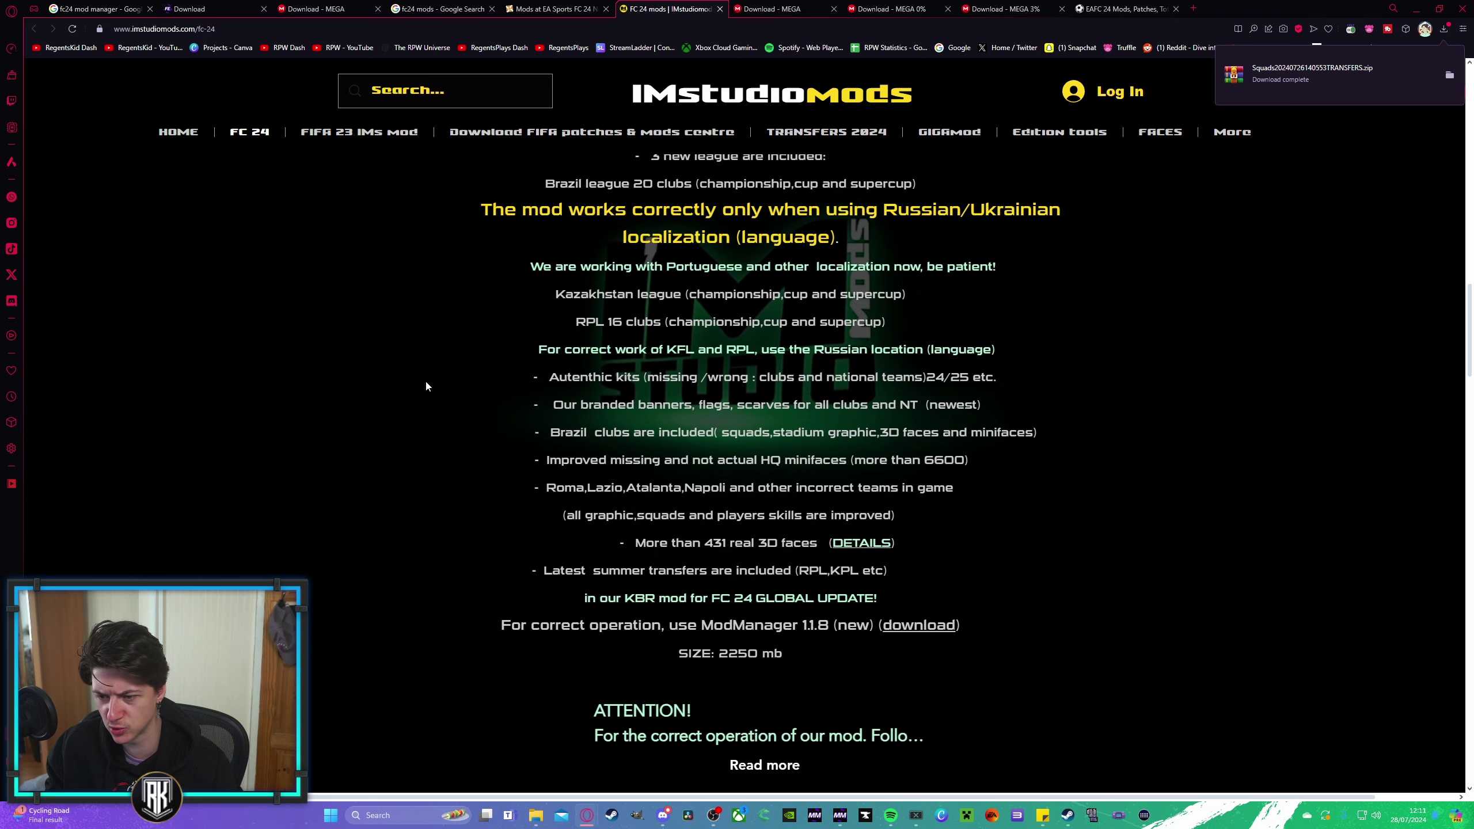
pyautogui.scroll(-6, 427, 387)
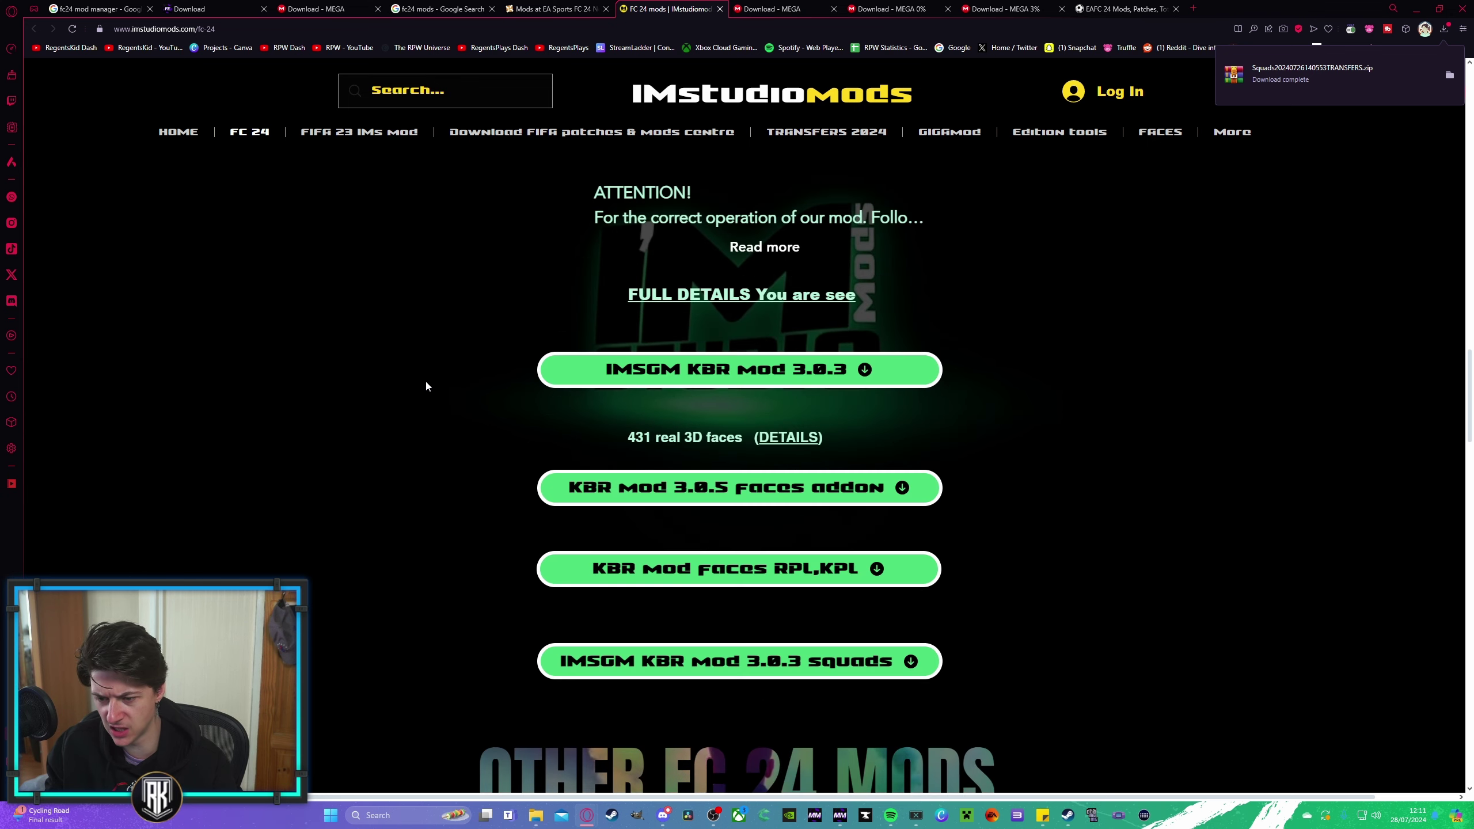
pyautogui.scroll(-6, 426, 387)
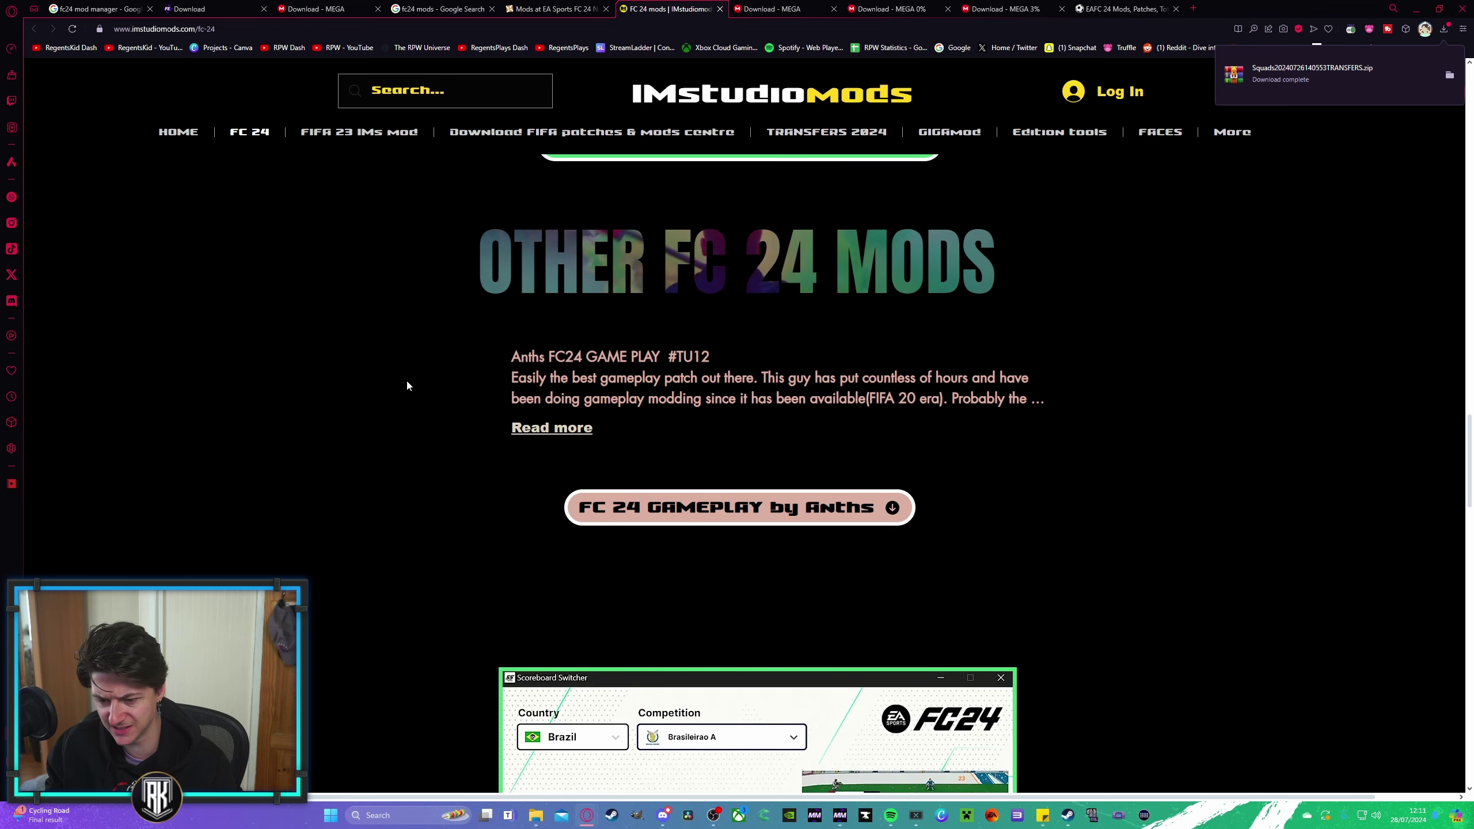
# Step: Examine the FC 24 Scoreboard Switcher entry and its download option on the IMstudiomods page
pyautogui.scroll(-5, 794, 403)
pyautogui.scroll(-3, 794, 403)
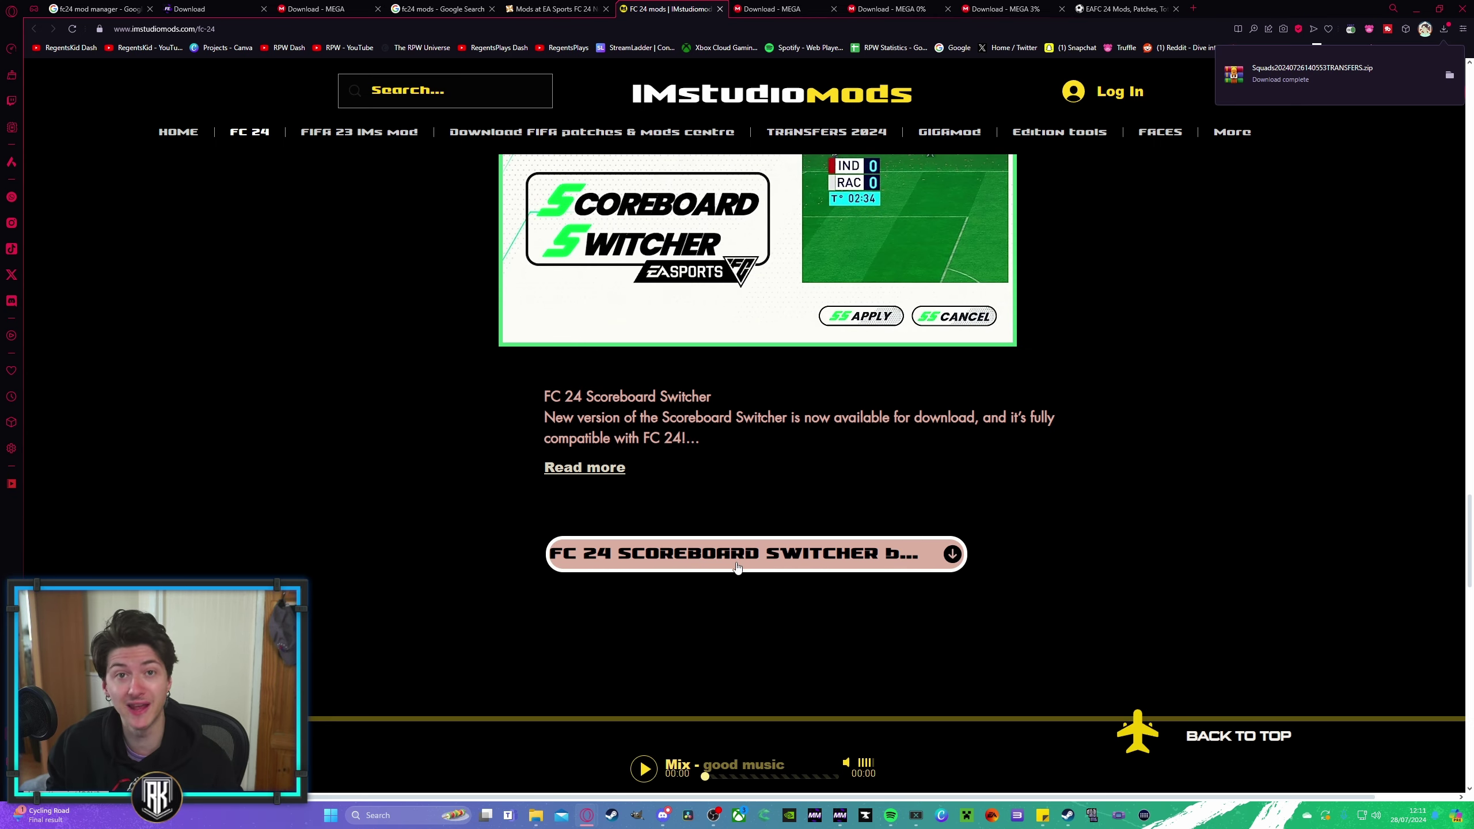
pyautogui.scroll(3, 687, 355)
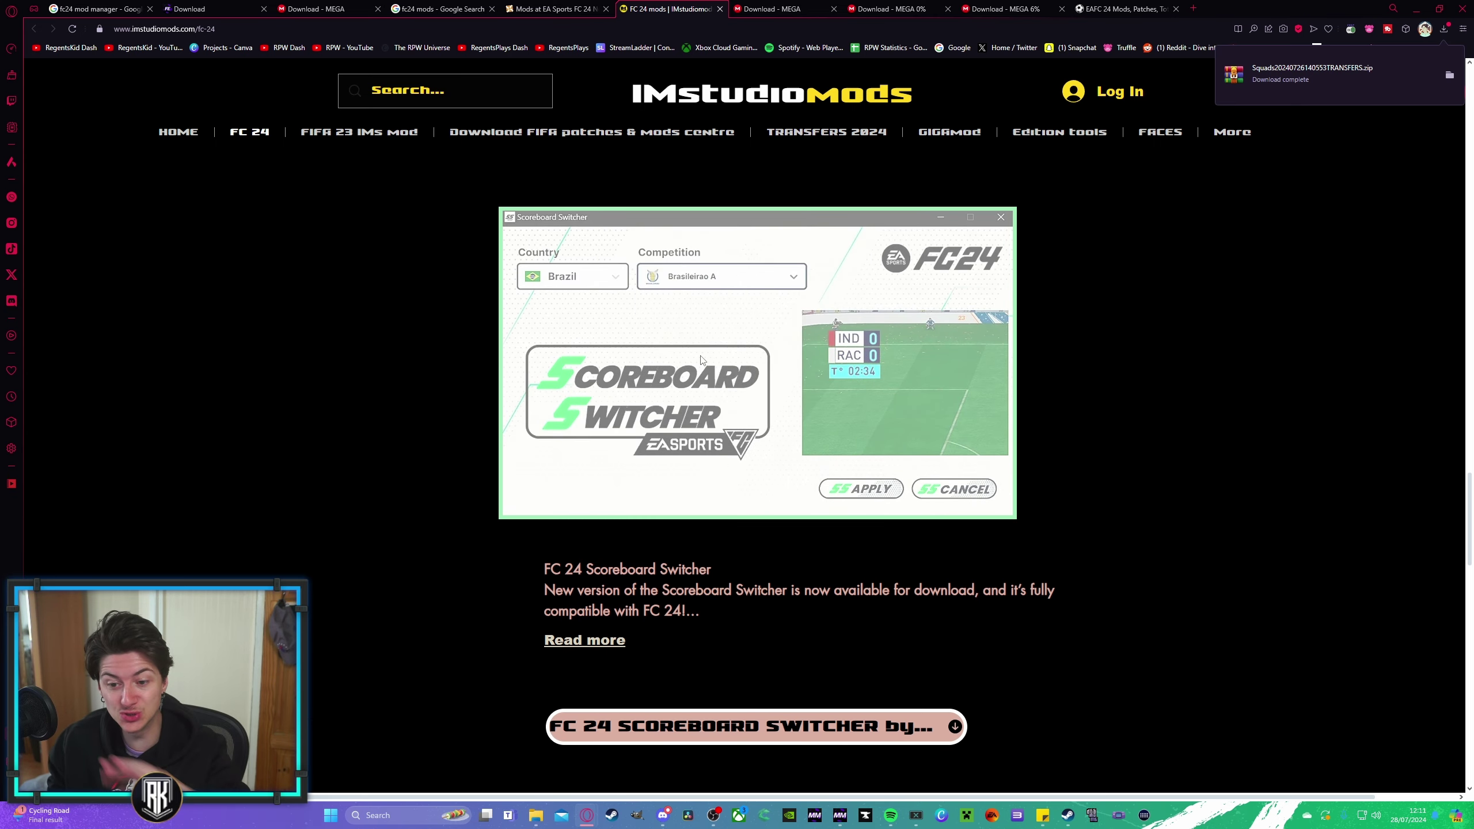
pyautogui.scroll(-2, 705, 366)
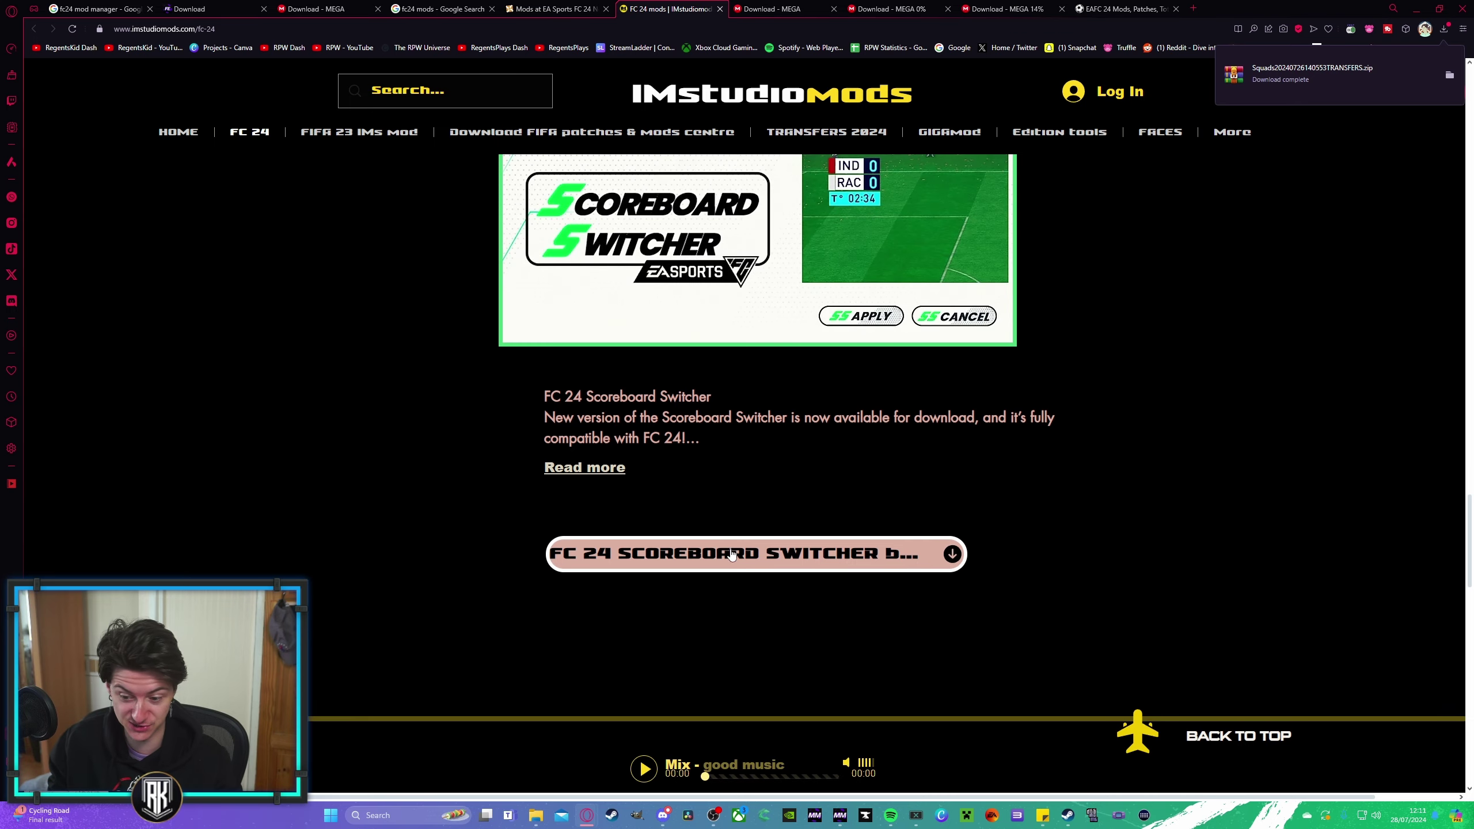
# Step: Start the MEGA download of IMSGM KBR mod 3.0.3 through its ouo.io link
pyautogui.scroll(15, 717, 426)
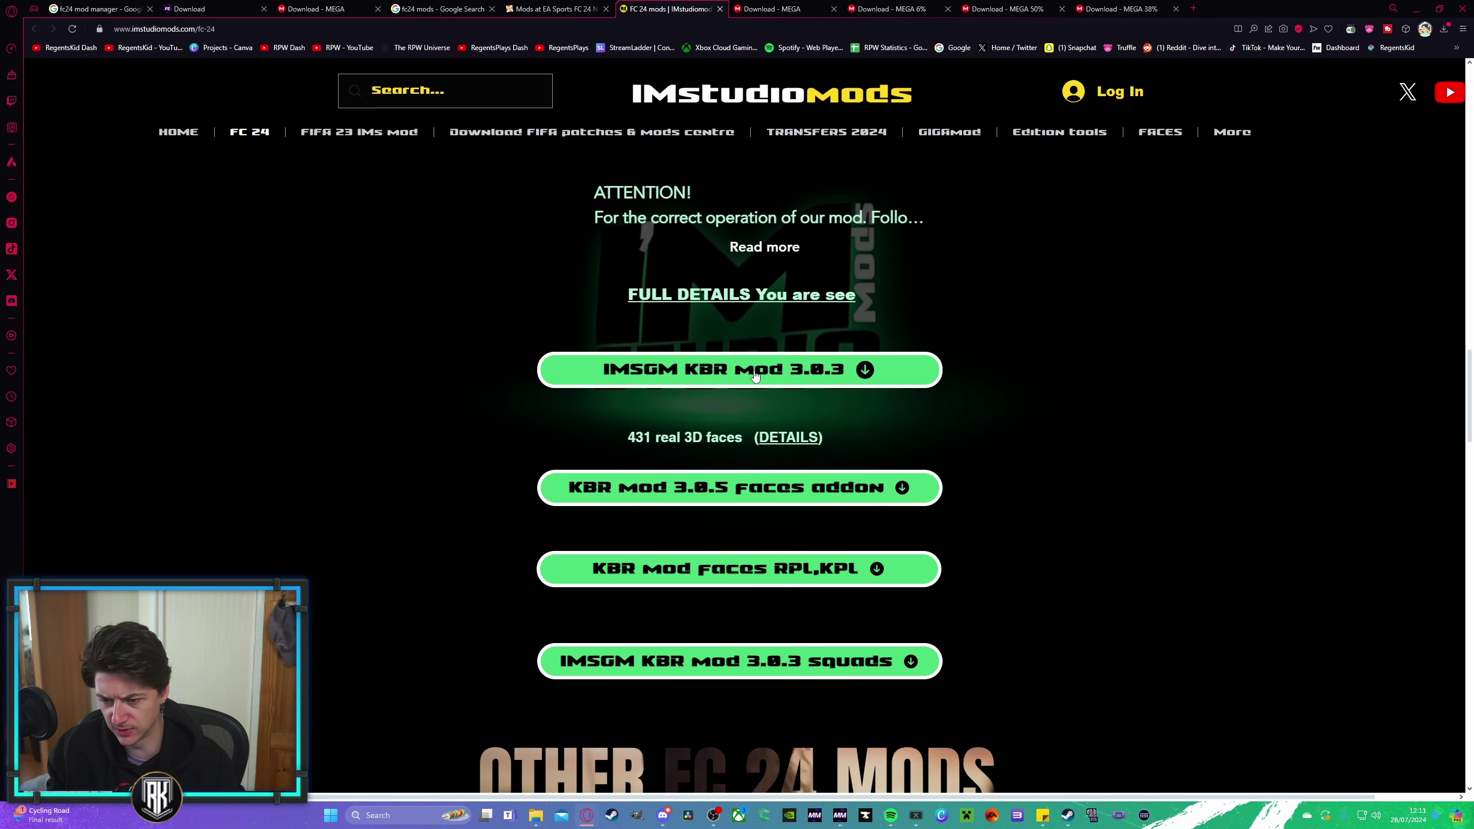
pyautogui.click(754, 374)
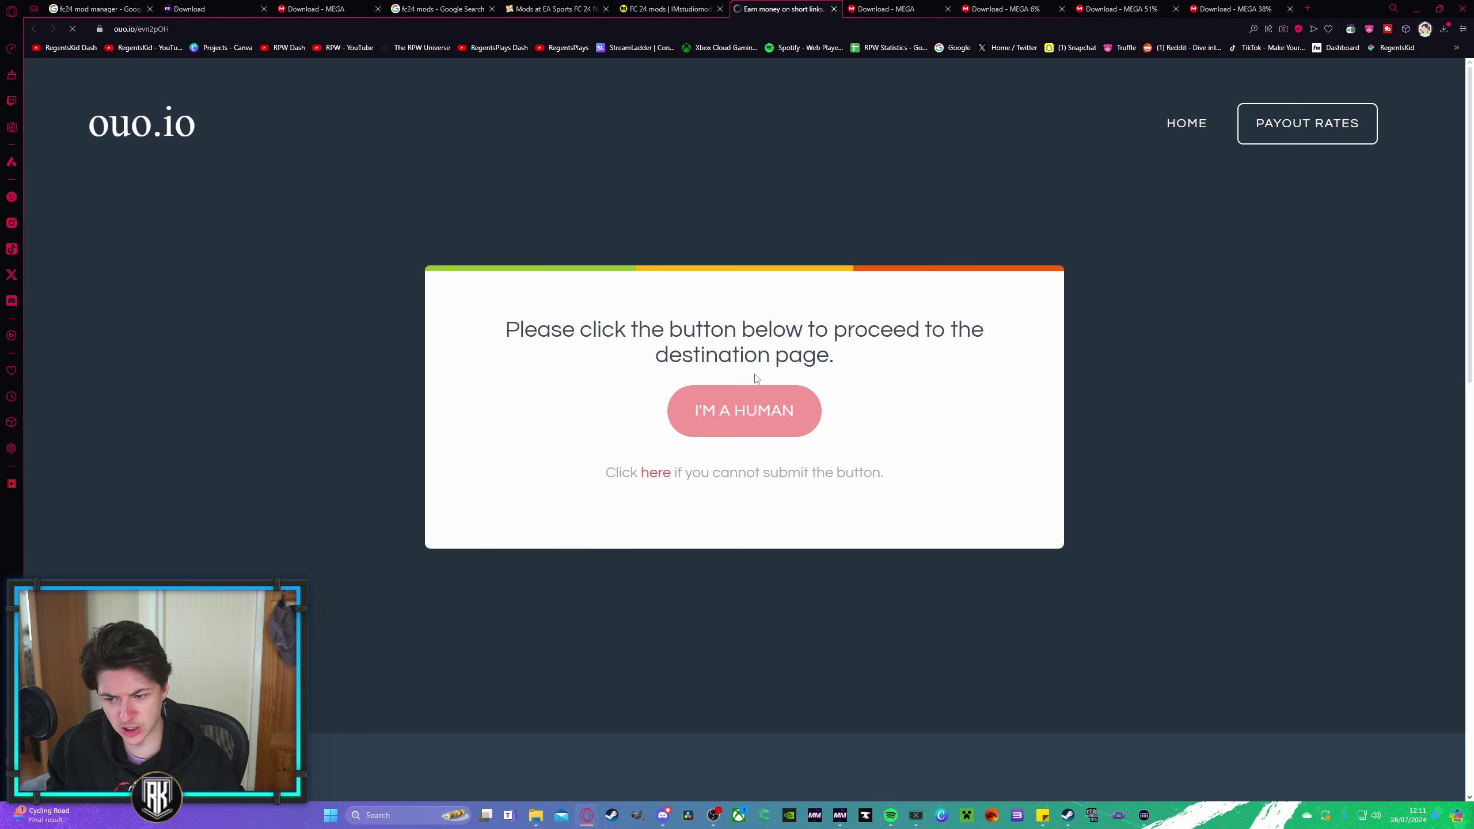
pyautogui.click(747, 411)
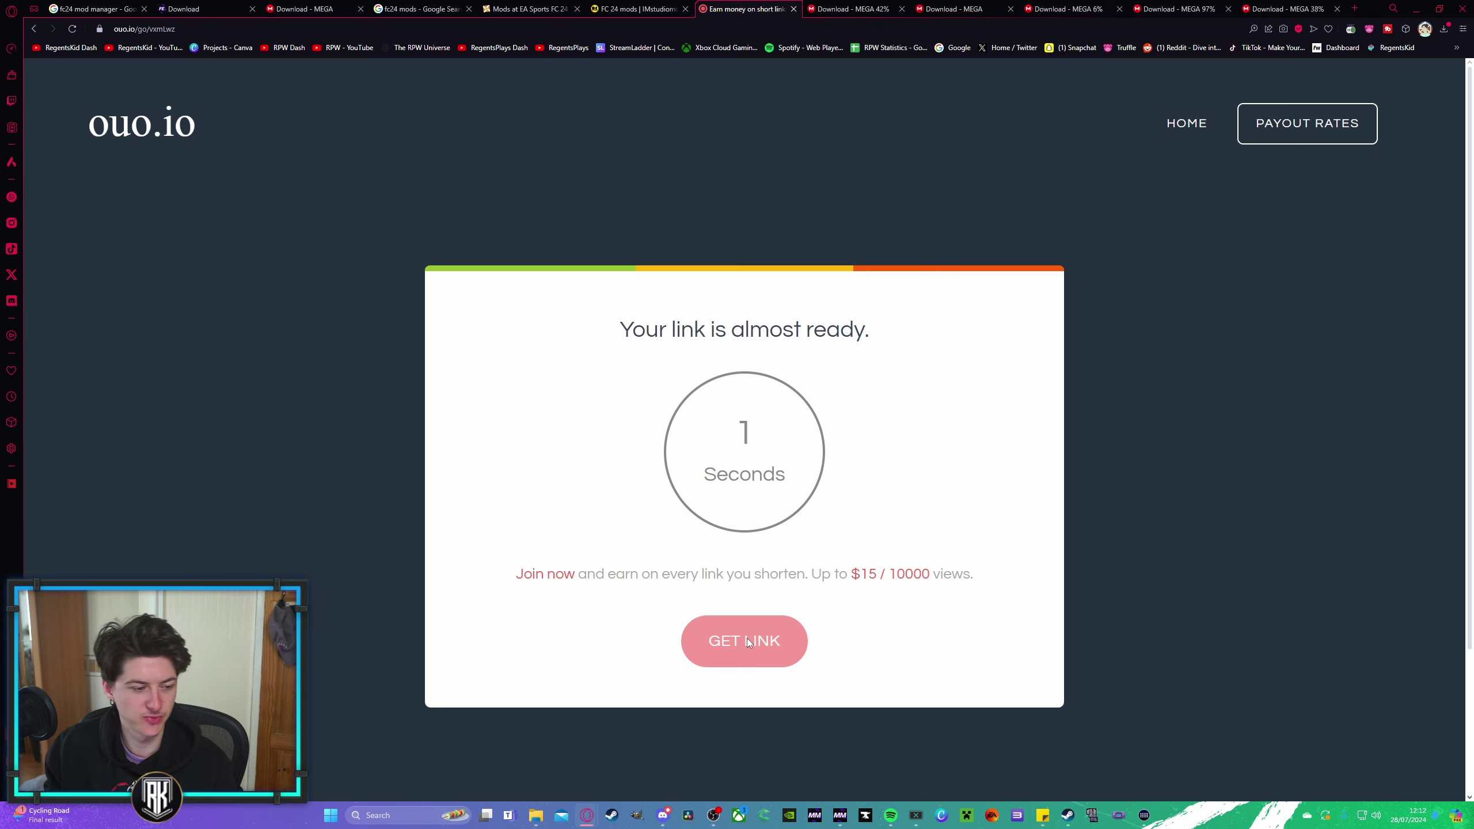
# Step: Try to resume the incomplete 1.11 GB MEGA transfer from its ouo.io link, and close that duplicate download page
pyautogui.click(749, 641)
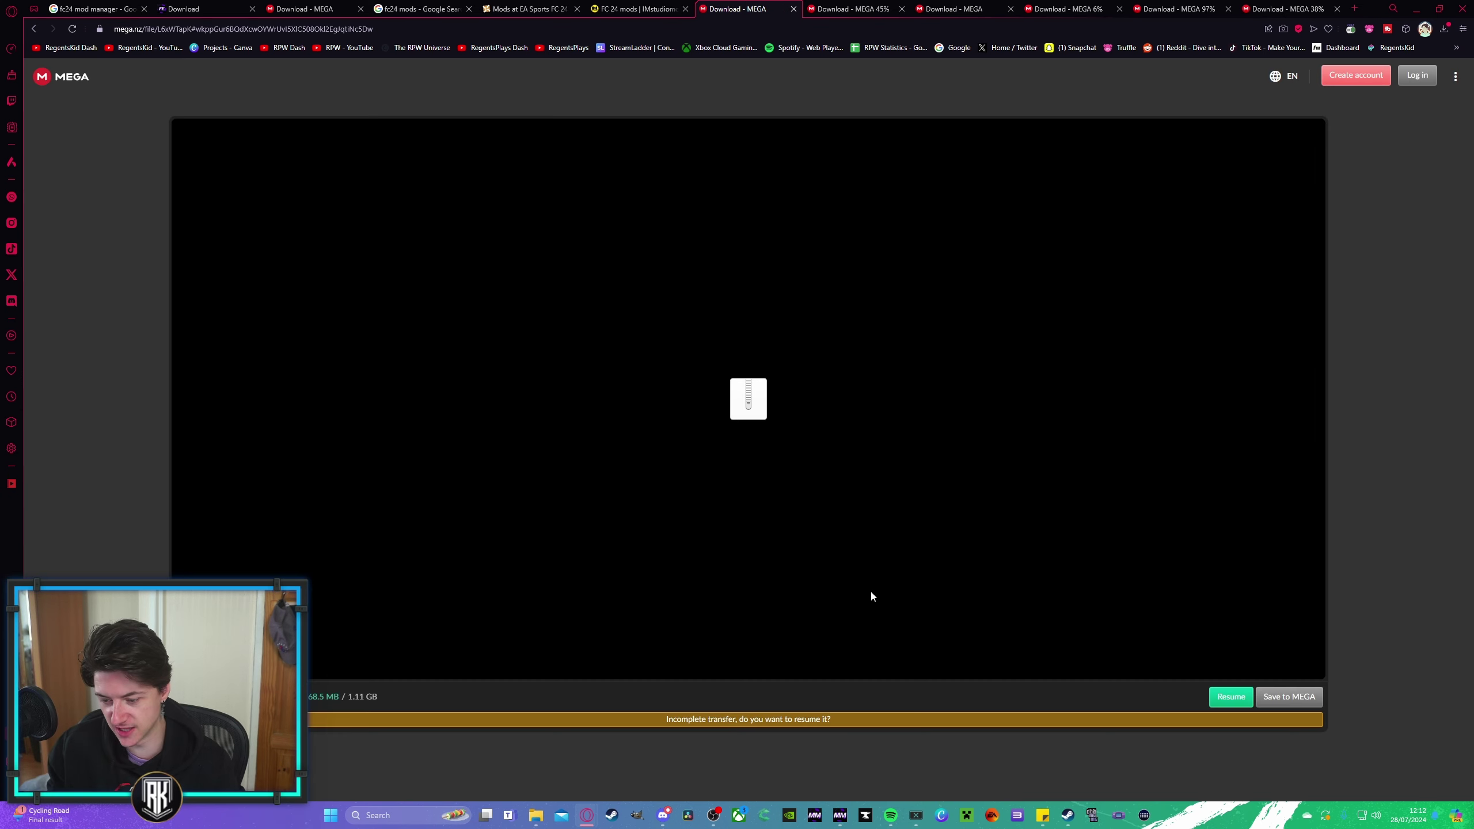
pyautogui.click(1229, 697)
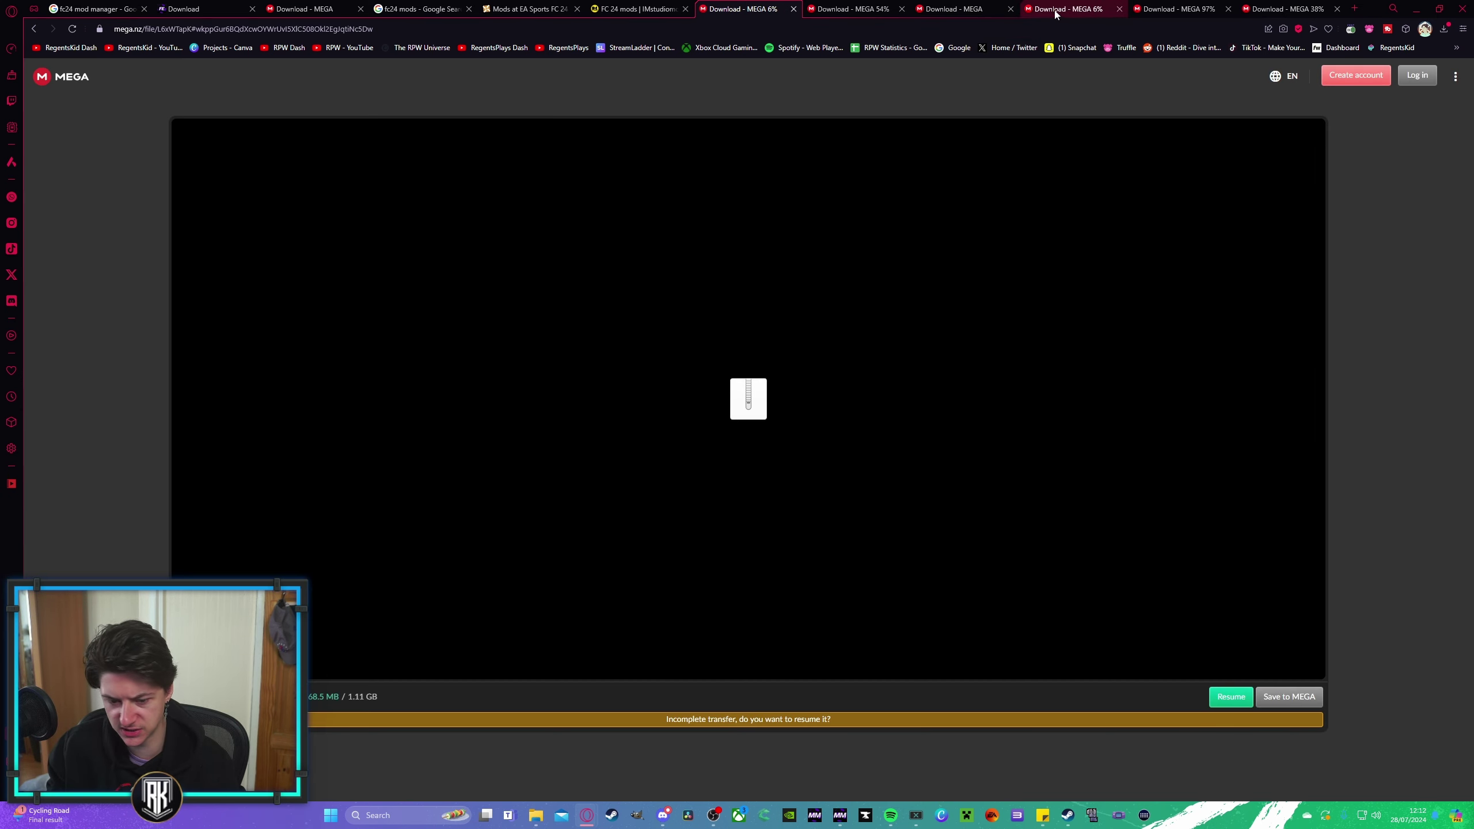
pyautogui.hotkey('ctrl', 'w')
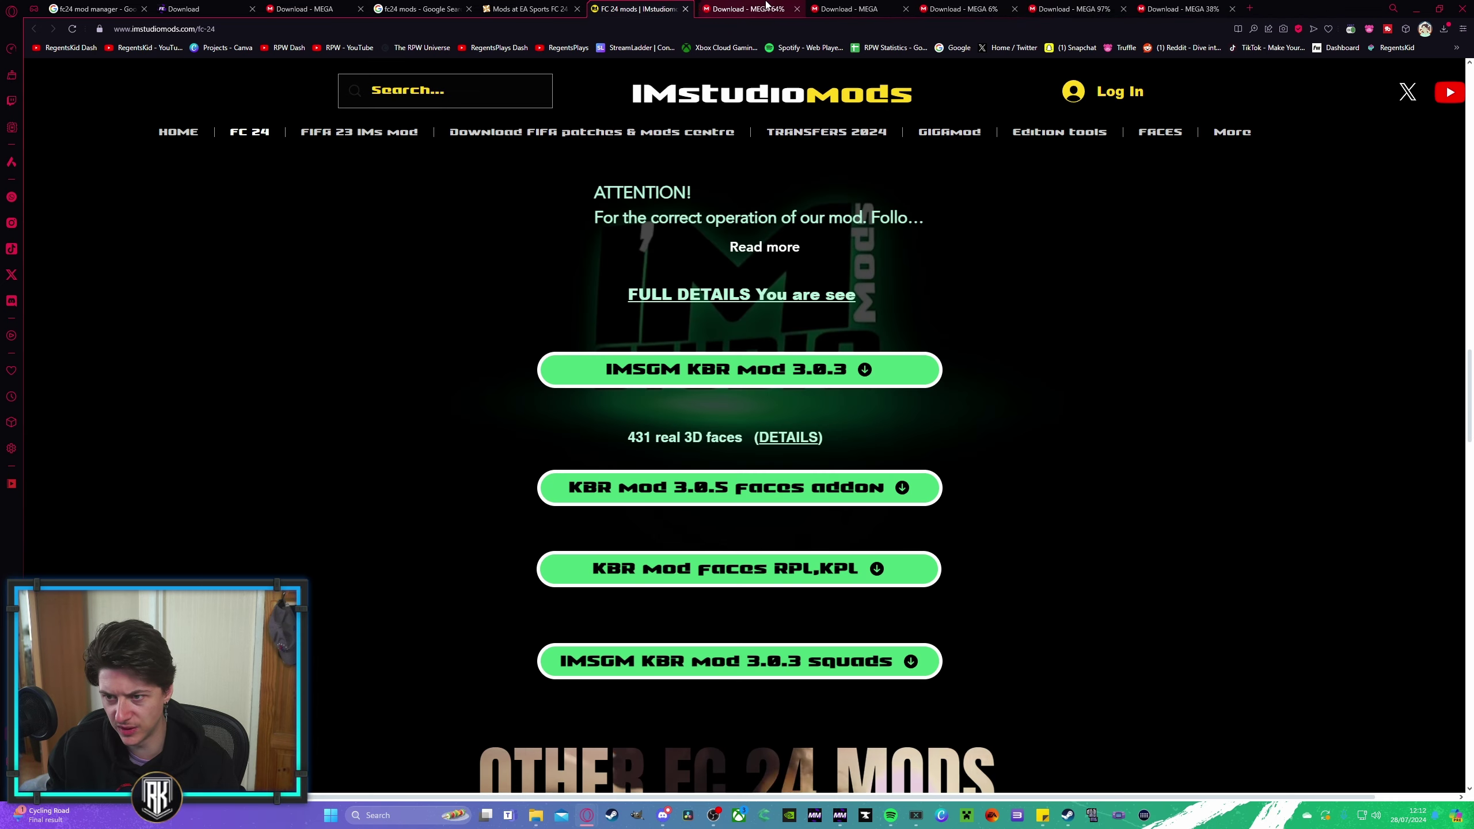
# Step: Check the progress of the open MEGA downloads and close the MEGA page without a running transfer
pyautogui.click(767, 7)
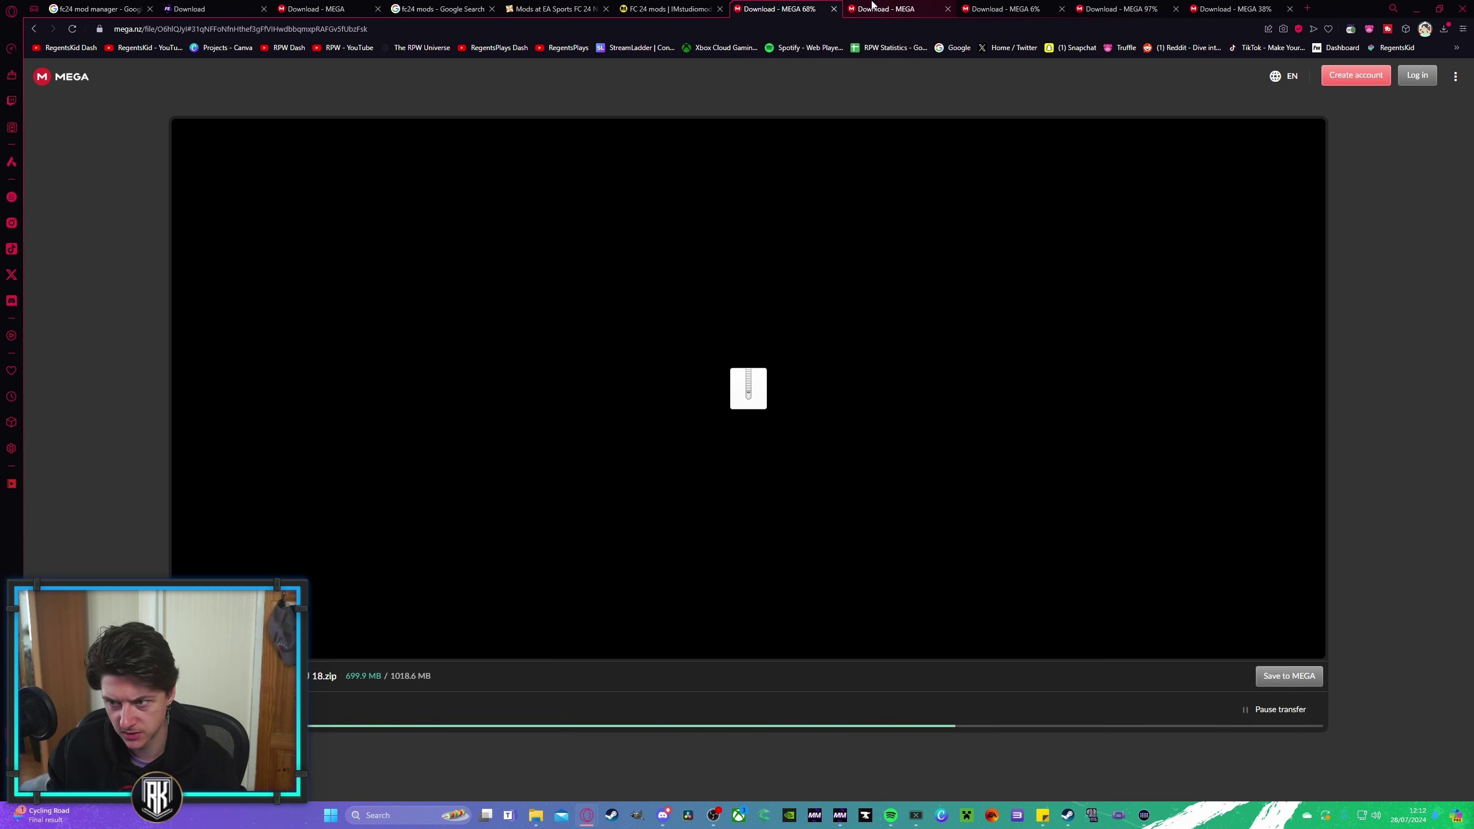
pyautogui.click(999, 8)
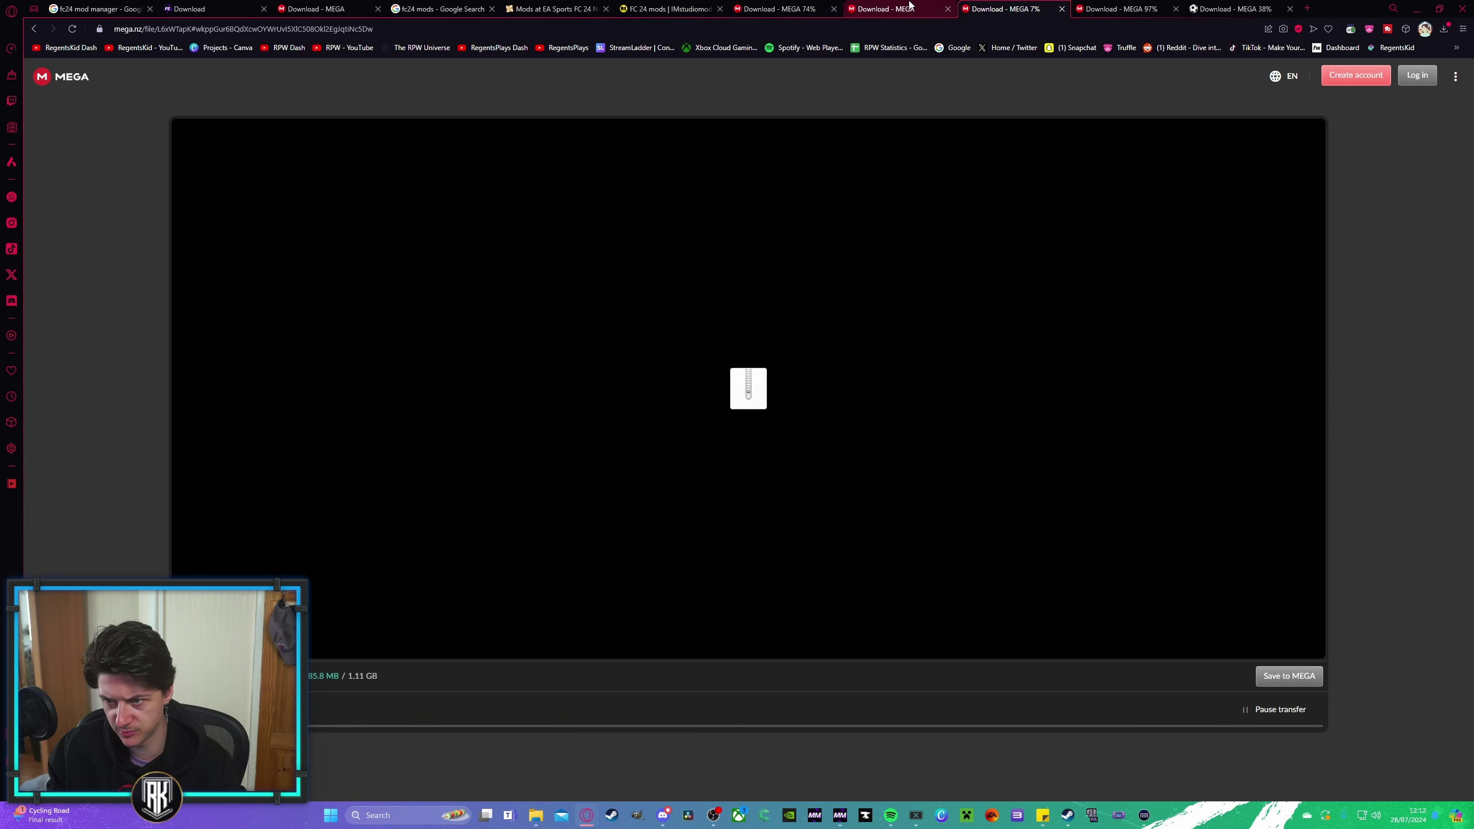
pyautogui.click(910, 5)
pyautogui.click(807, 5)
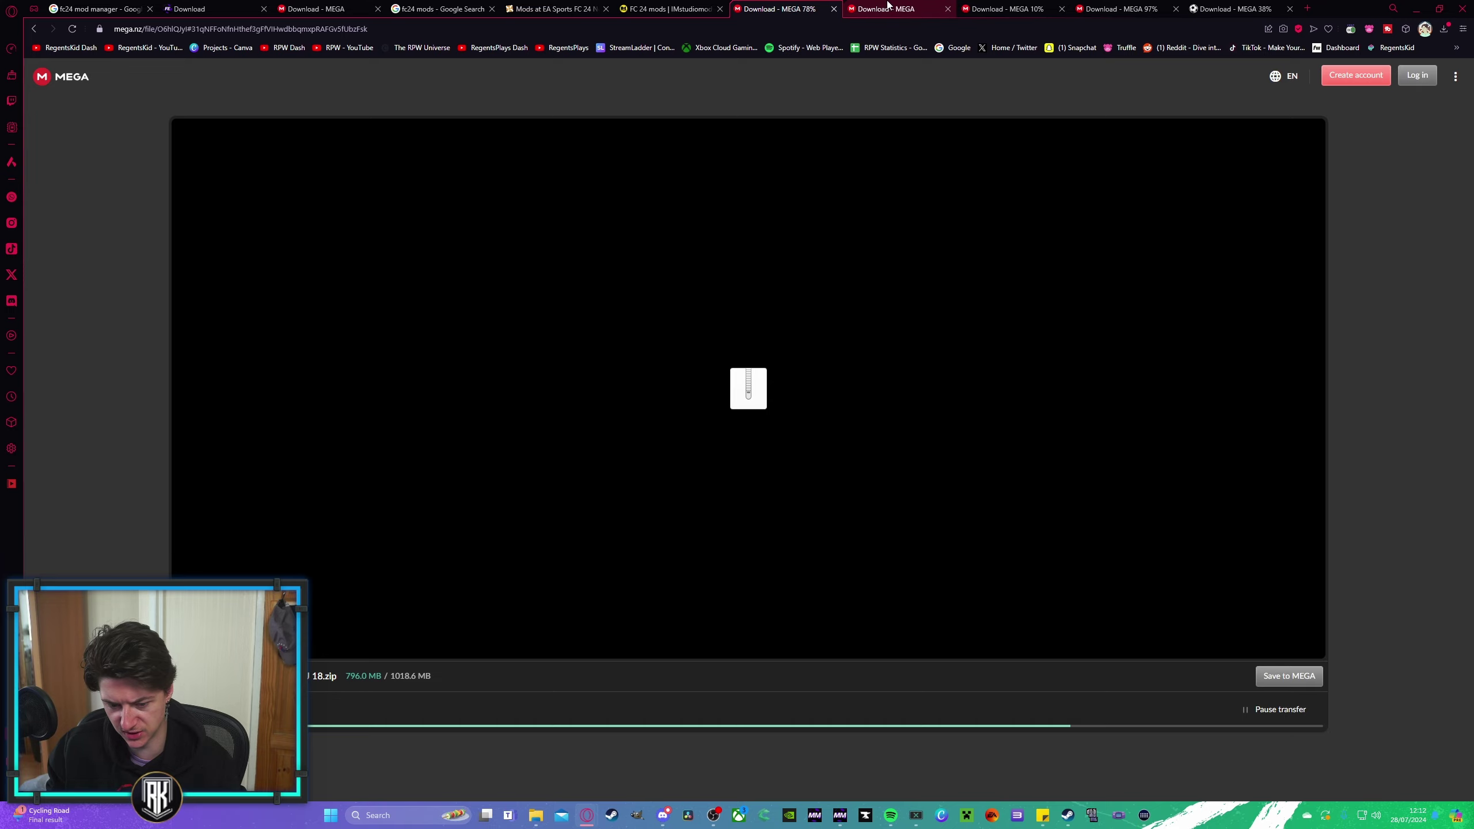
pyautogui.middleClick(888, 5)
# Step: Review the SoccerGaming EAFC 24 mods list and check the latest posts in the ClubberClay's Mods thread for TU18 support
pyautogui.click(668, 8)
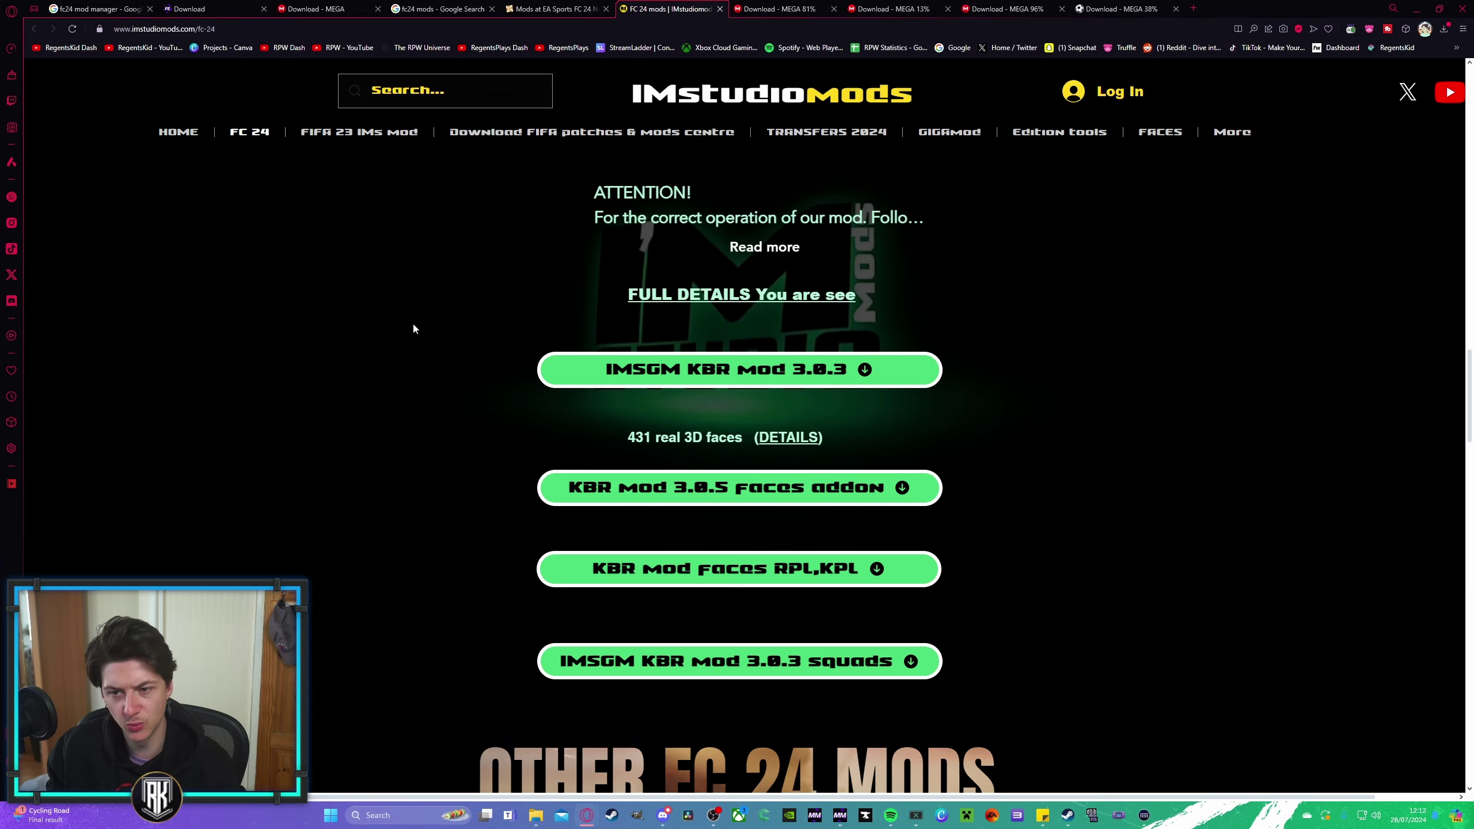
pyautogui.click(510, 152)
pyautogui.scroll(-2, 187, 332)
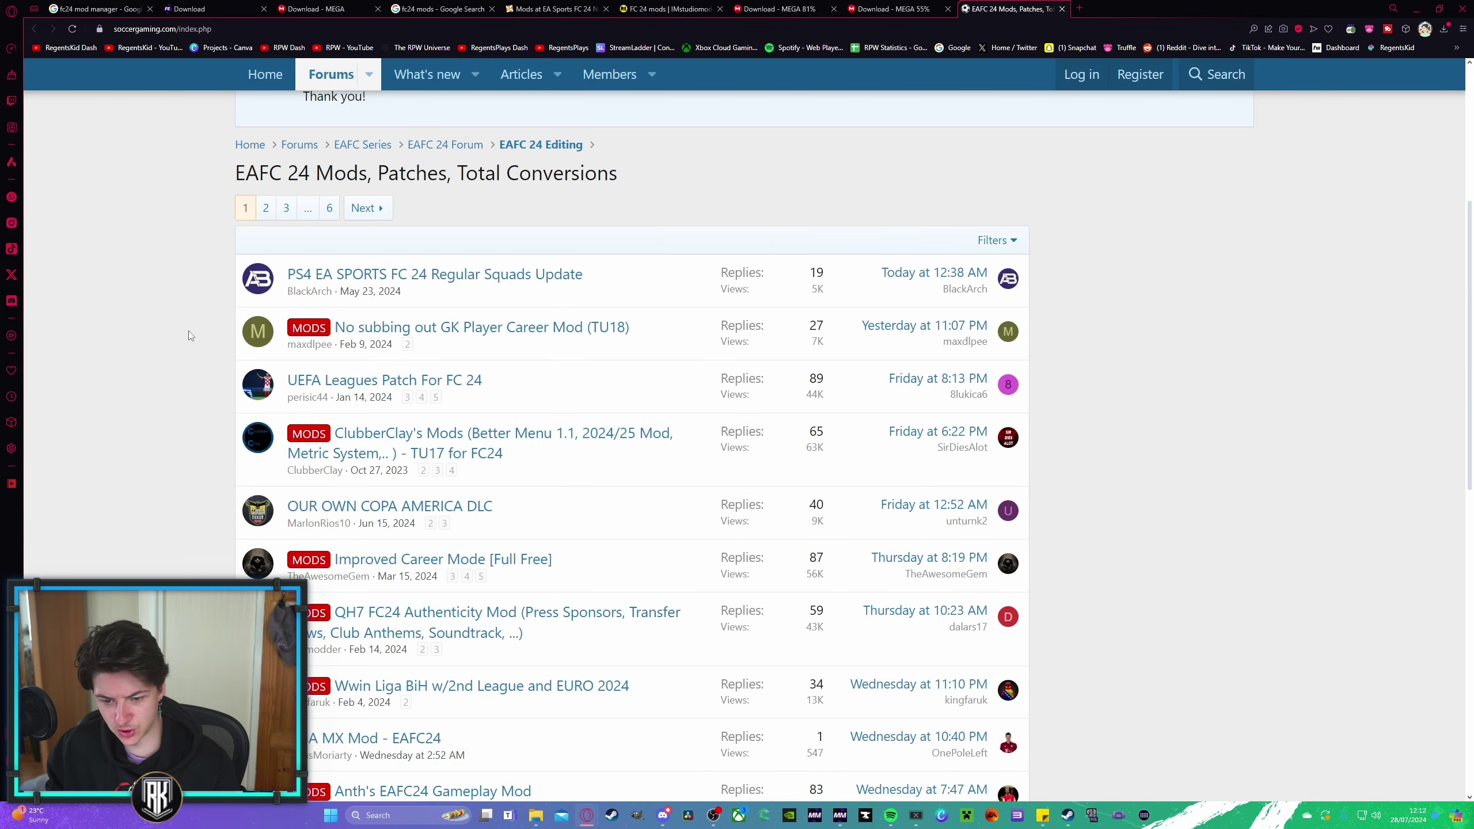
pyautogui.click(923, 432)
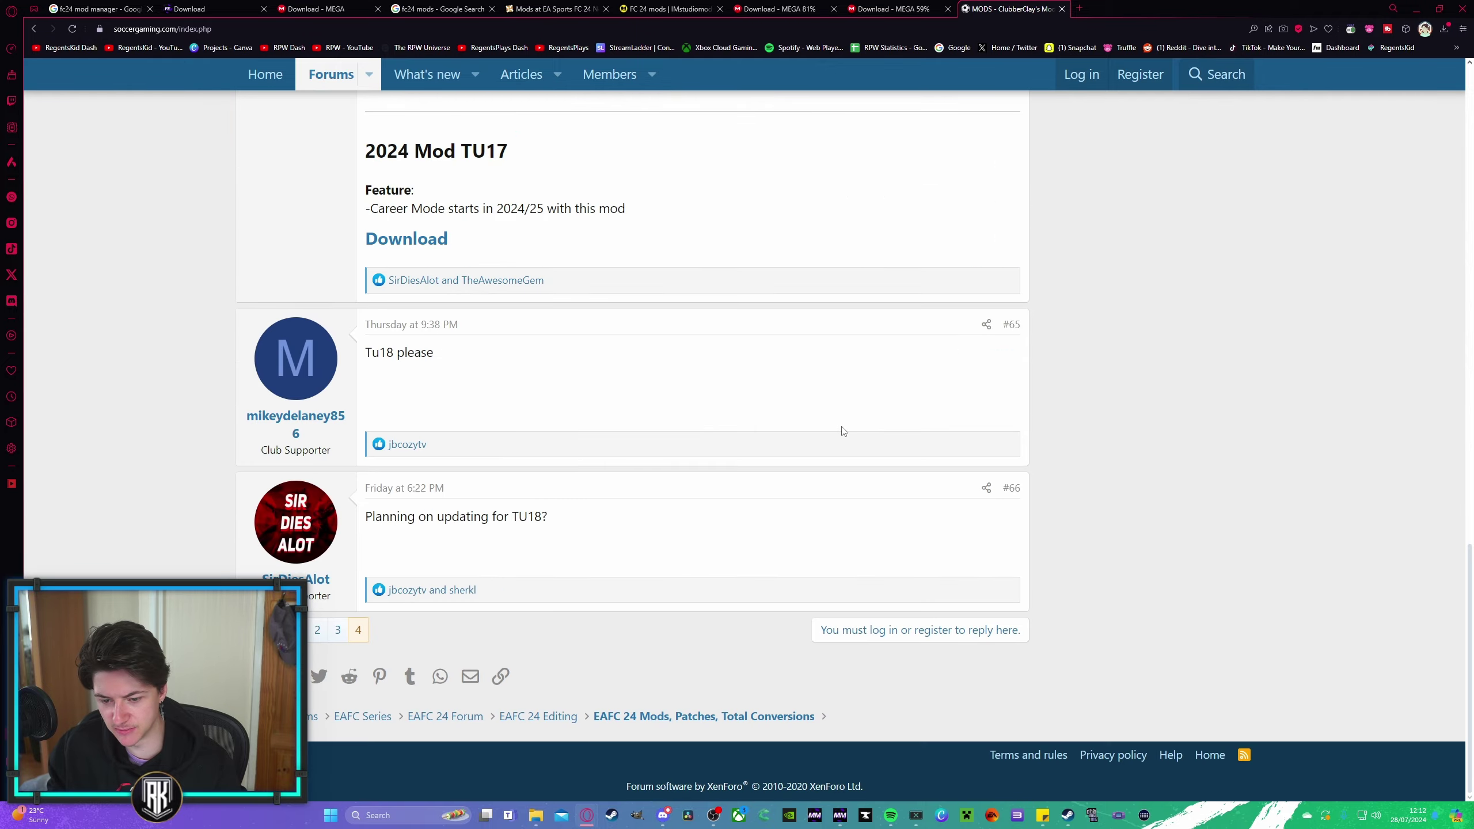
pyautogui.scroll(5, 819, 427)
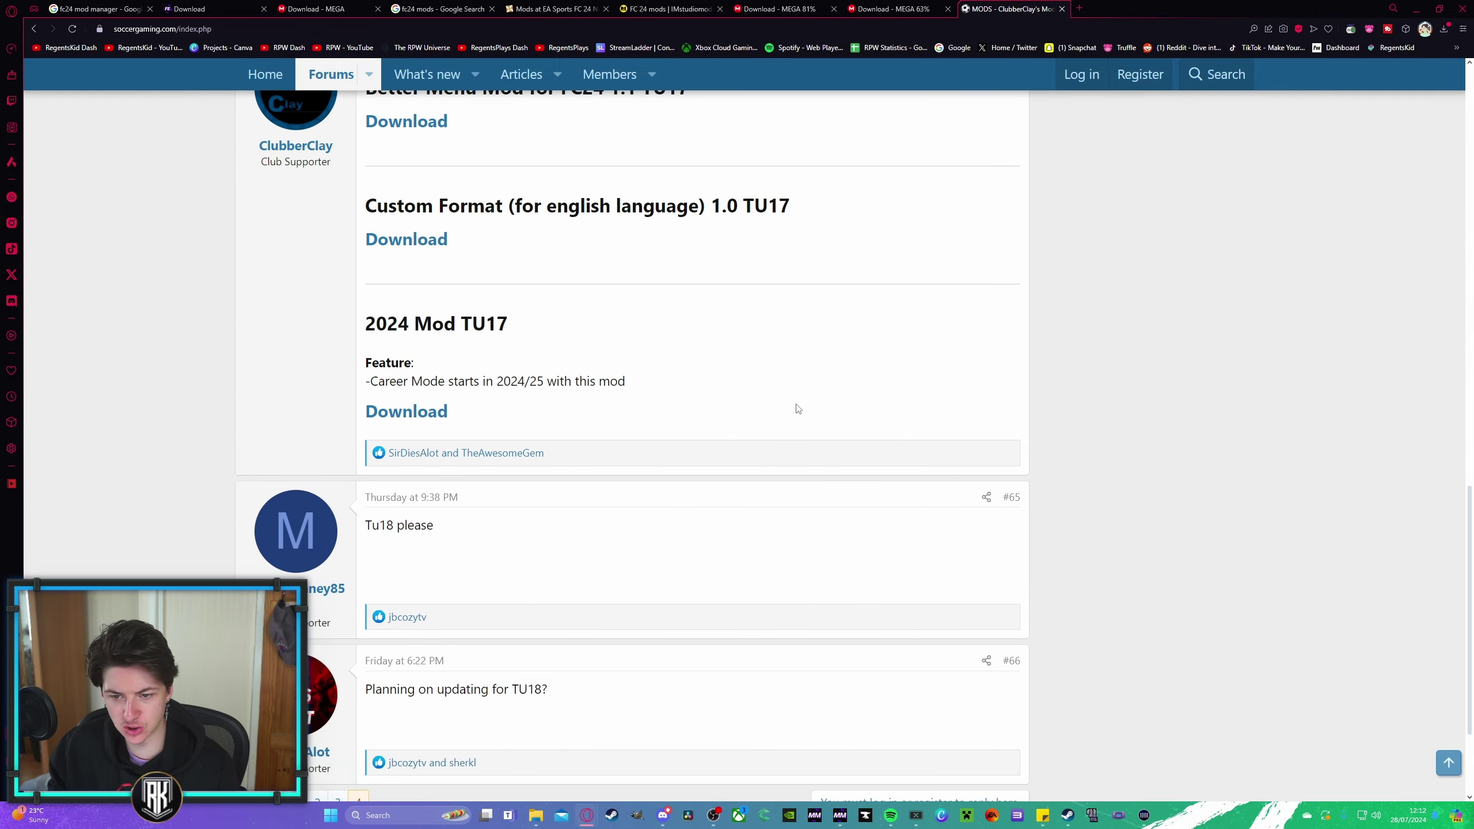
pyautogui.scroll(-4, 791, 410)
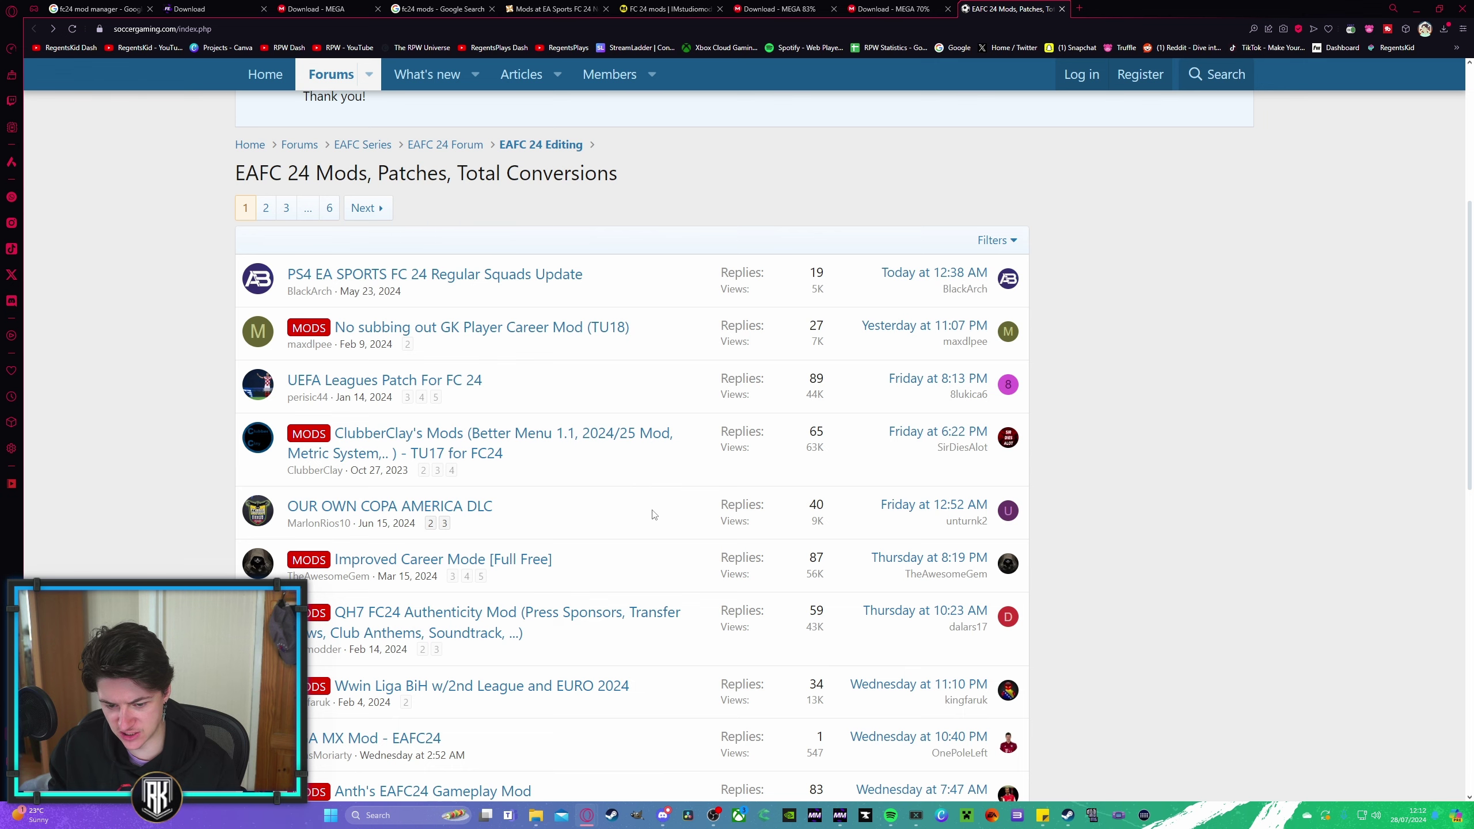
pyautogui.scroll(-3, 654, 515)
pyautogui.scroll(9, 654, 511)
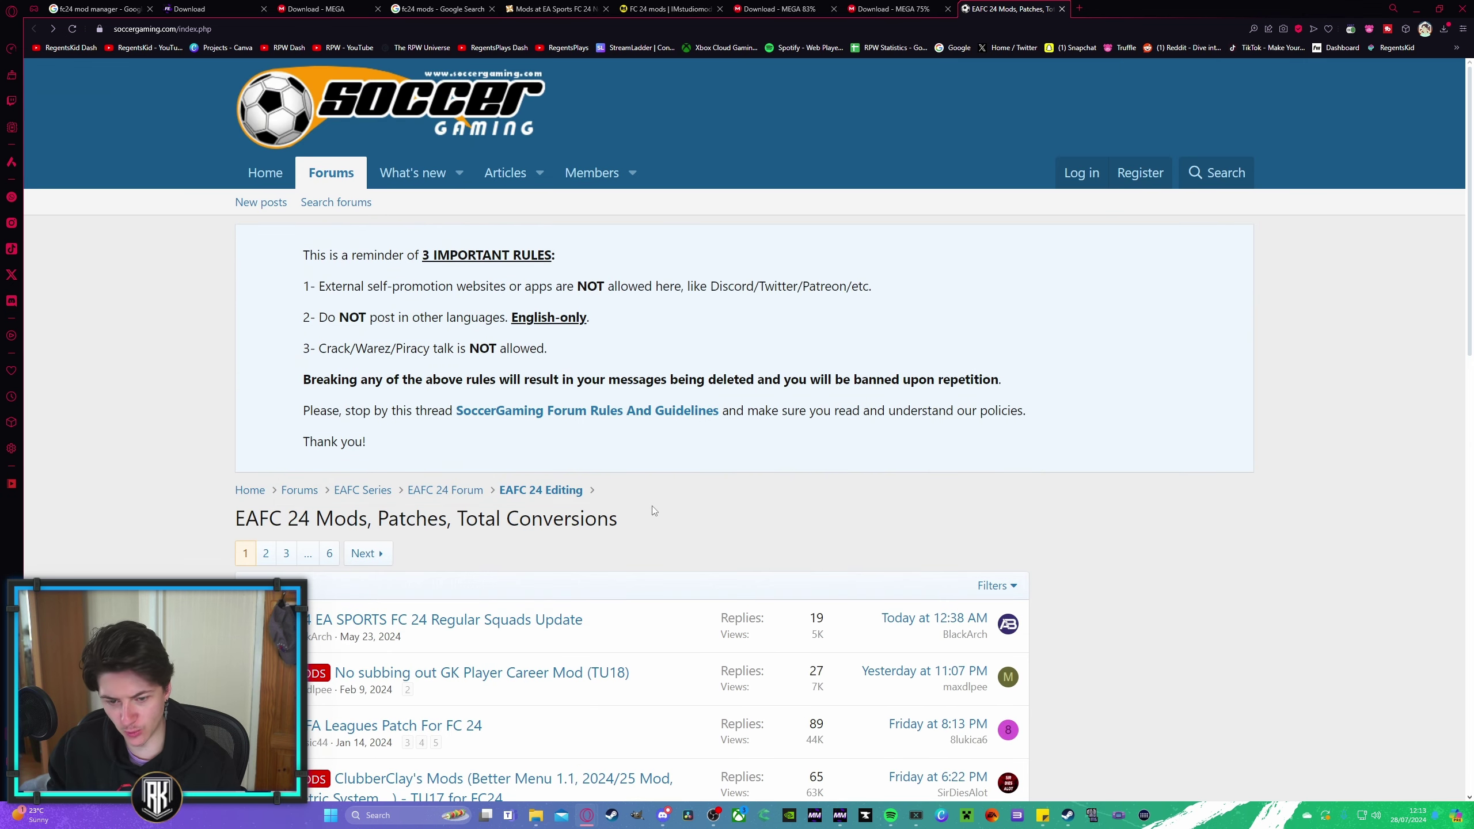
# Step: Close the extra MEGA page and monitor the KBR mod 3.0.3 TU 18 download and the other remaining MEGA transfer
pyautogui.click(378, 9)
pyautogui.click(685, 5)
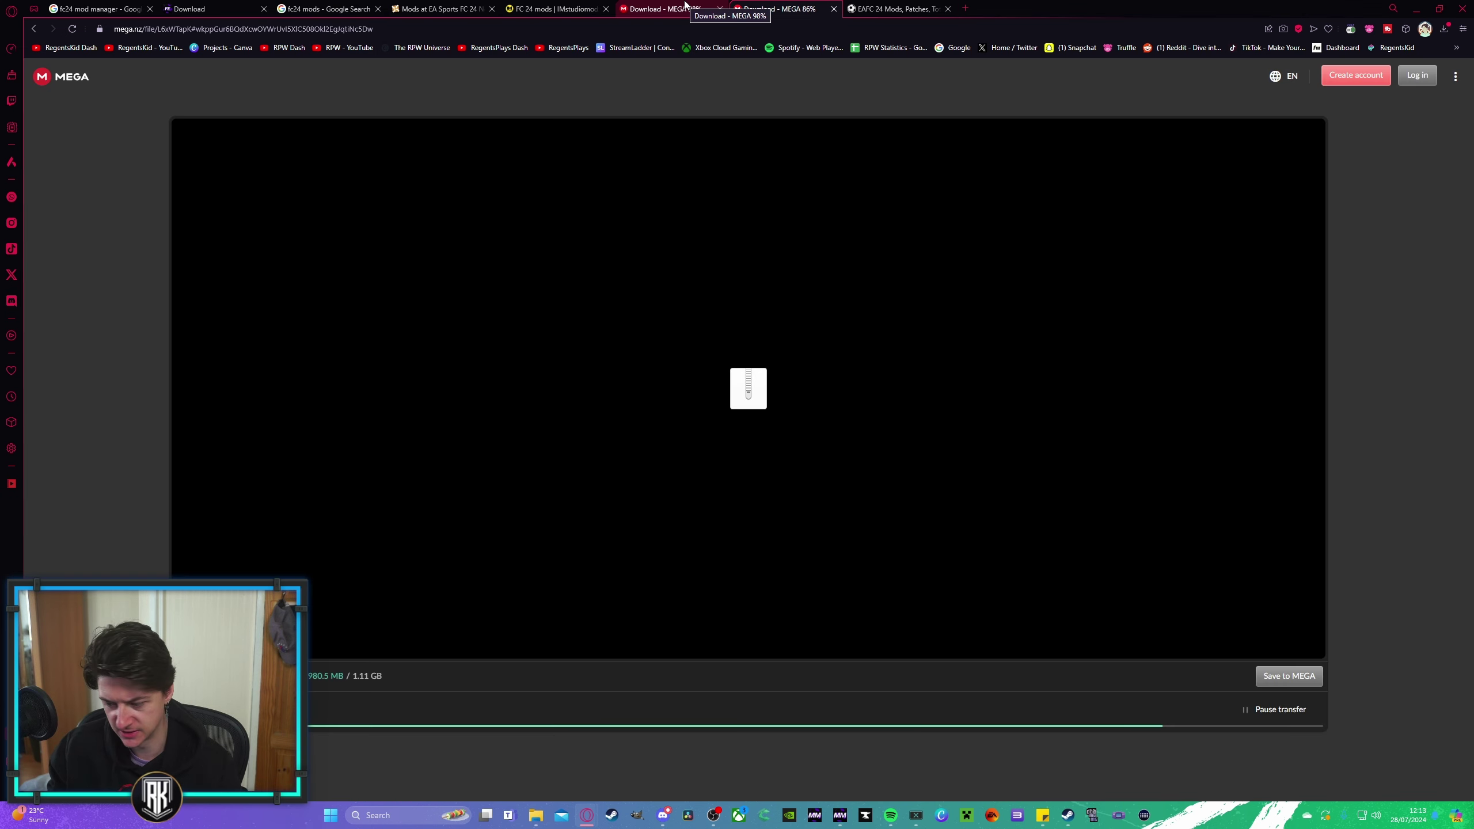
pyautogui.click(699, 6)
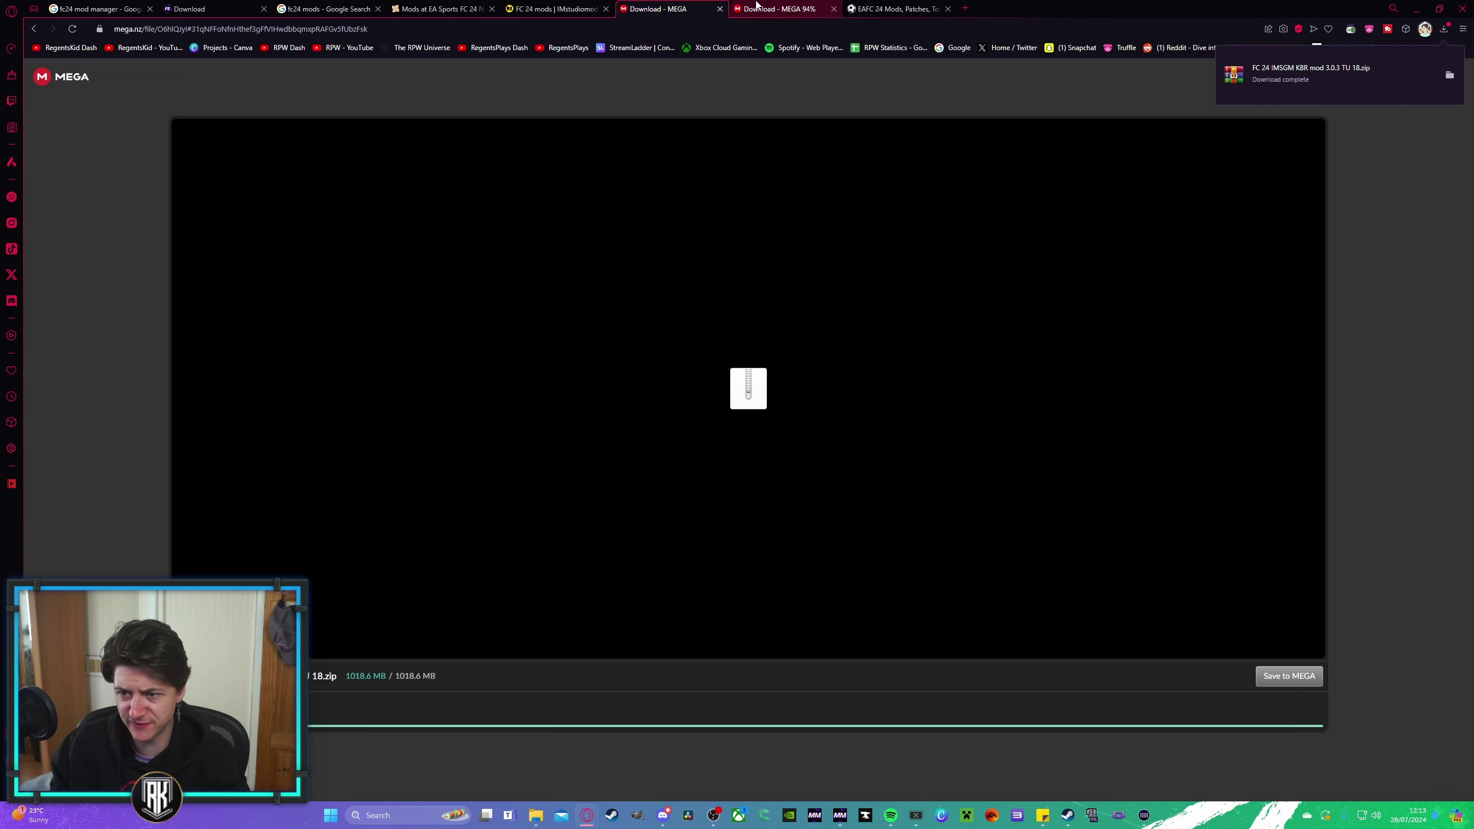
pyautogui.click(756, 5)
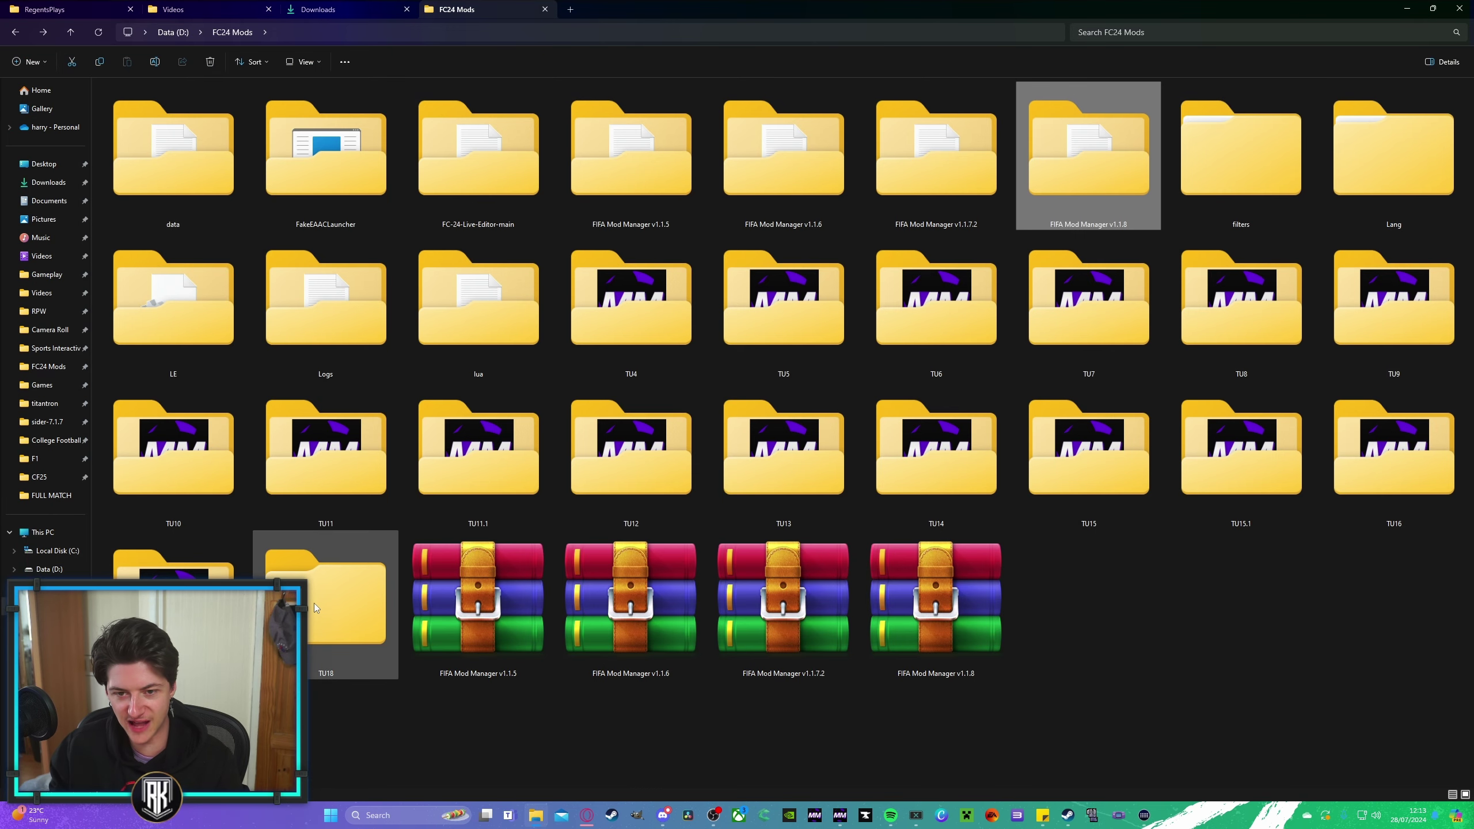
# Step: In File Explorer, copy today's downloaded mod files except FC-24-Live-Editor-main from Downloads into the TU18 folder of D:\FC24 Mods
pyautogui.doubleClick(314, 605)
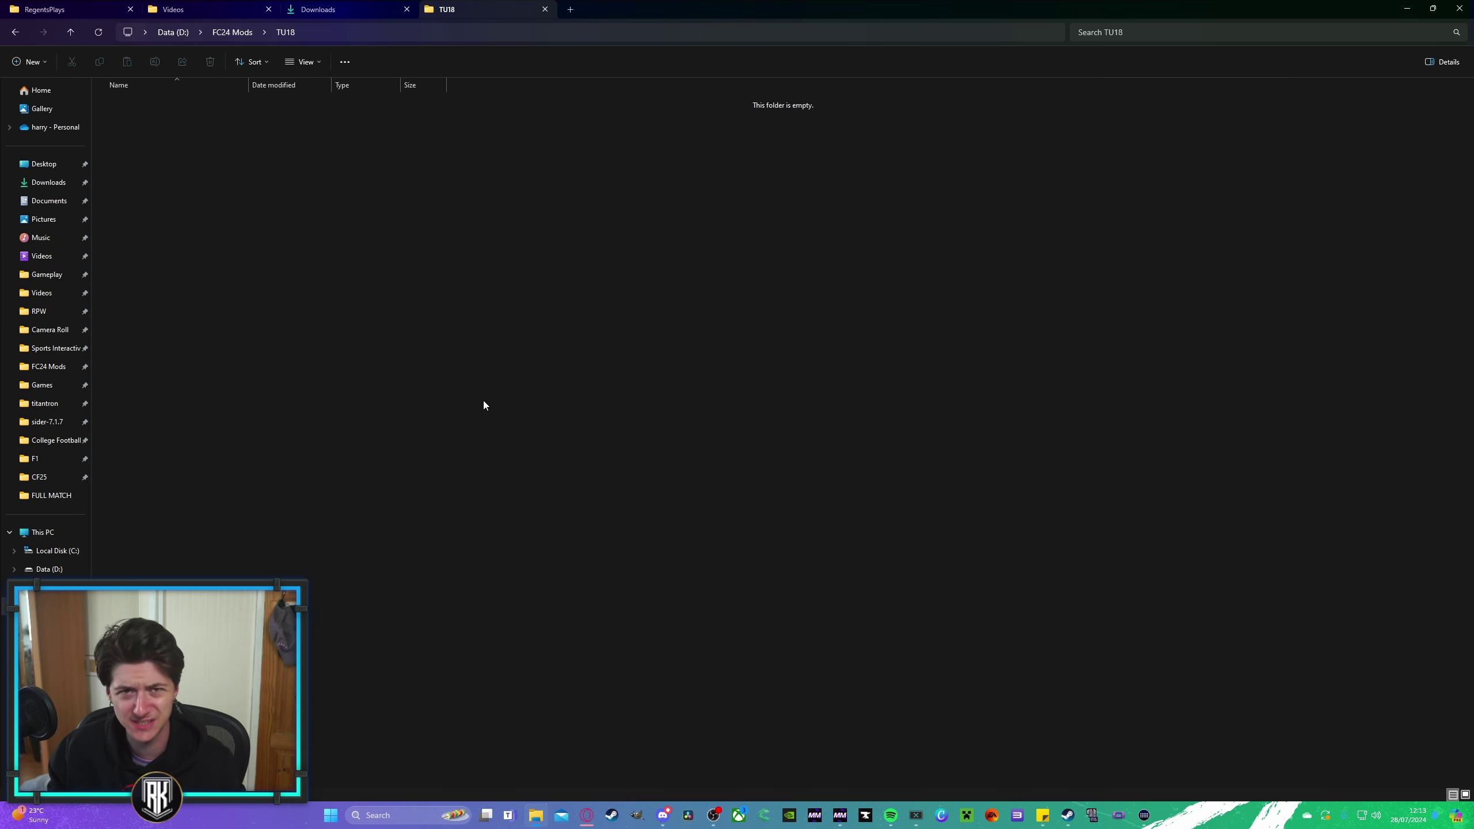
pyautogui.click(350, 14)
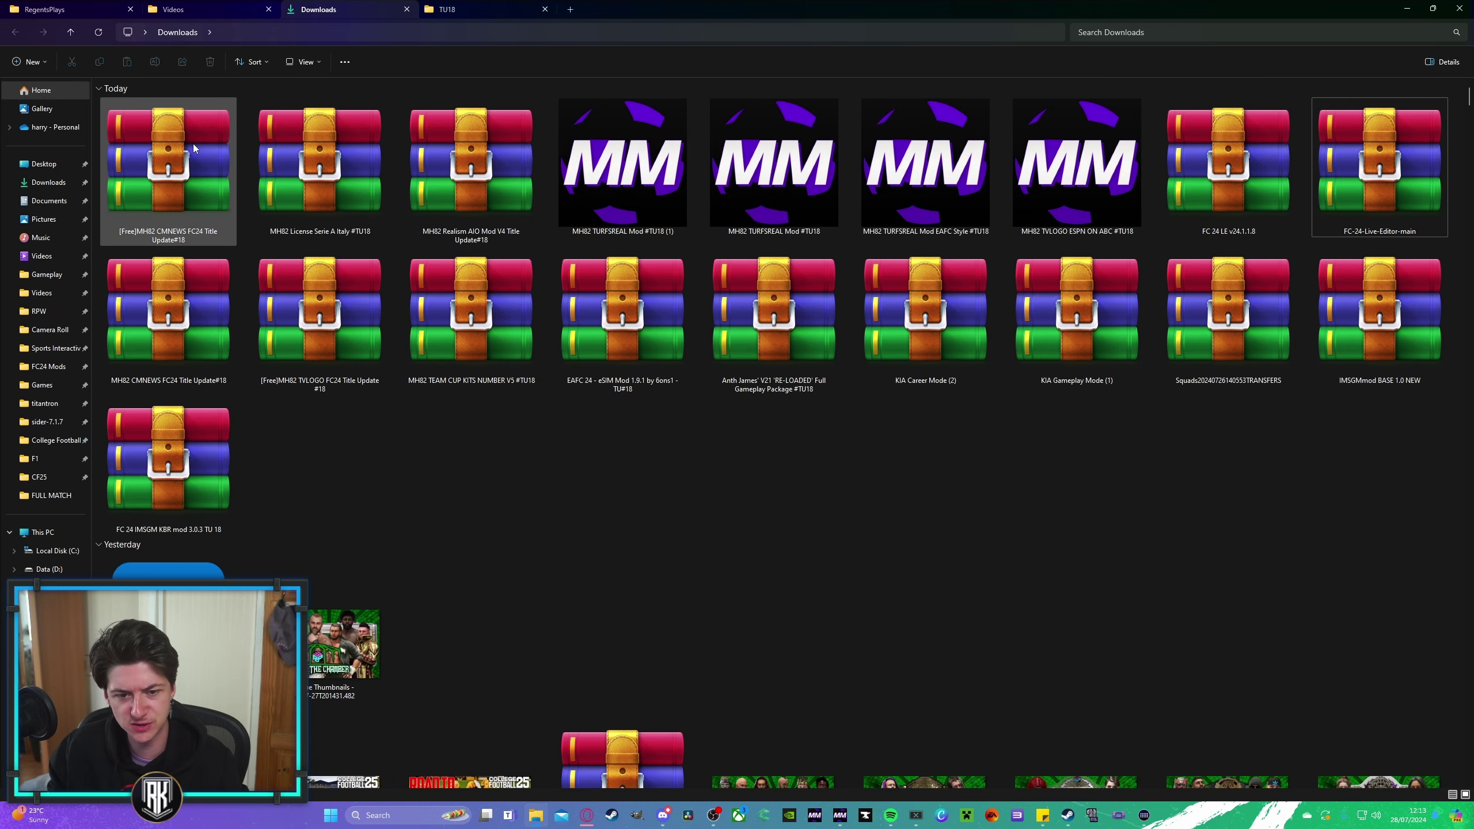
pyautogui.click(194, 148)
pyautogui.click(191, 148)
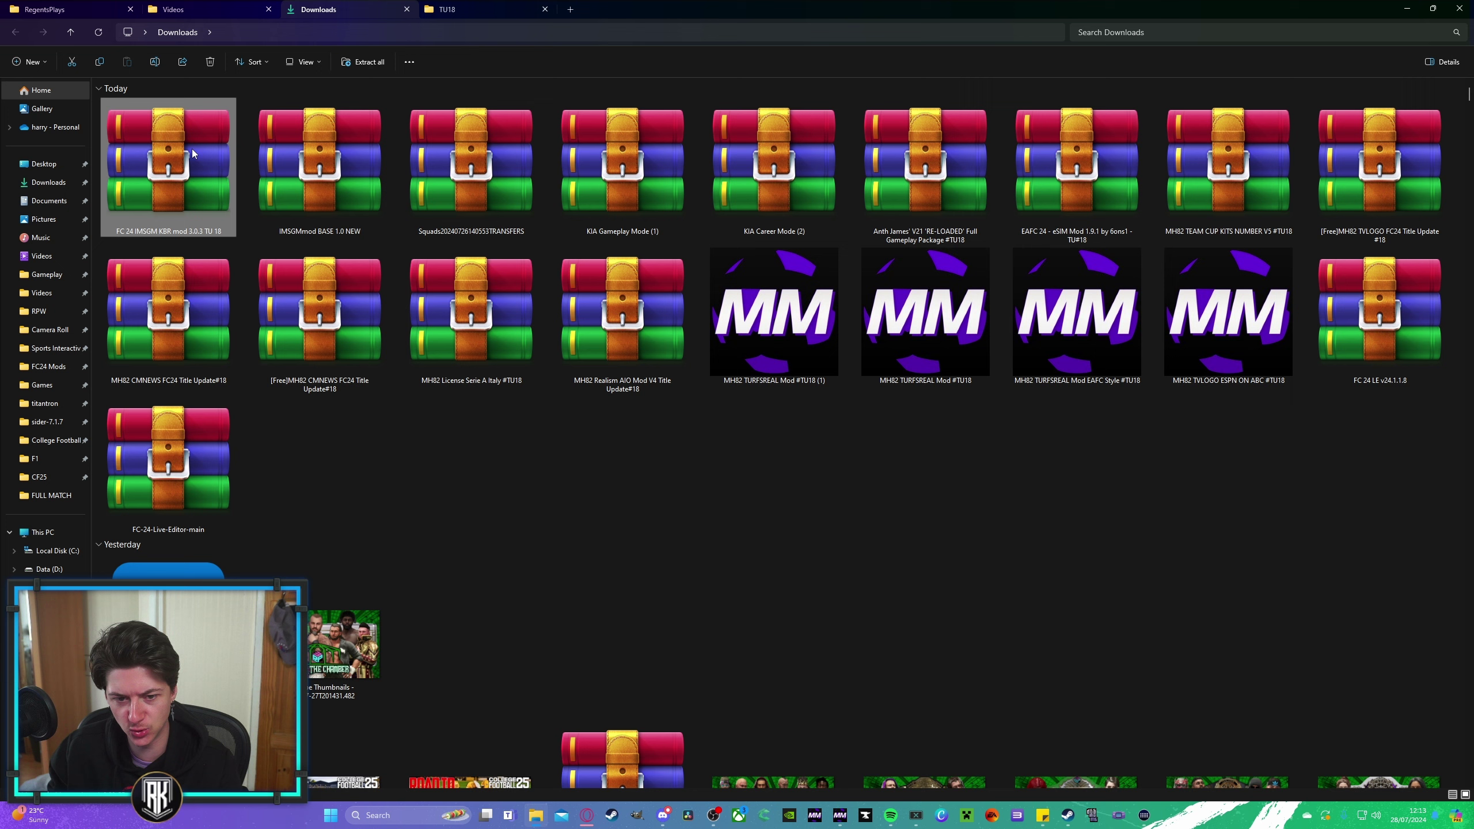
pyautogui.keyDown('shift'); pyautogui.click(170, 449); pyautogui.keyUp('shift')
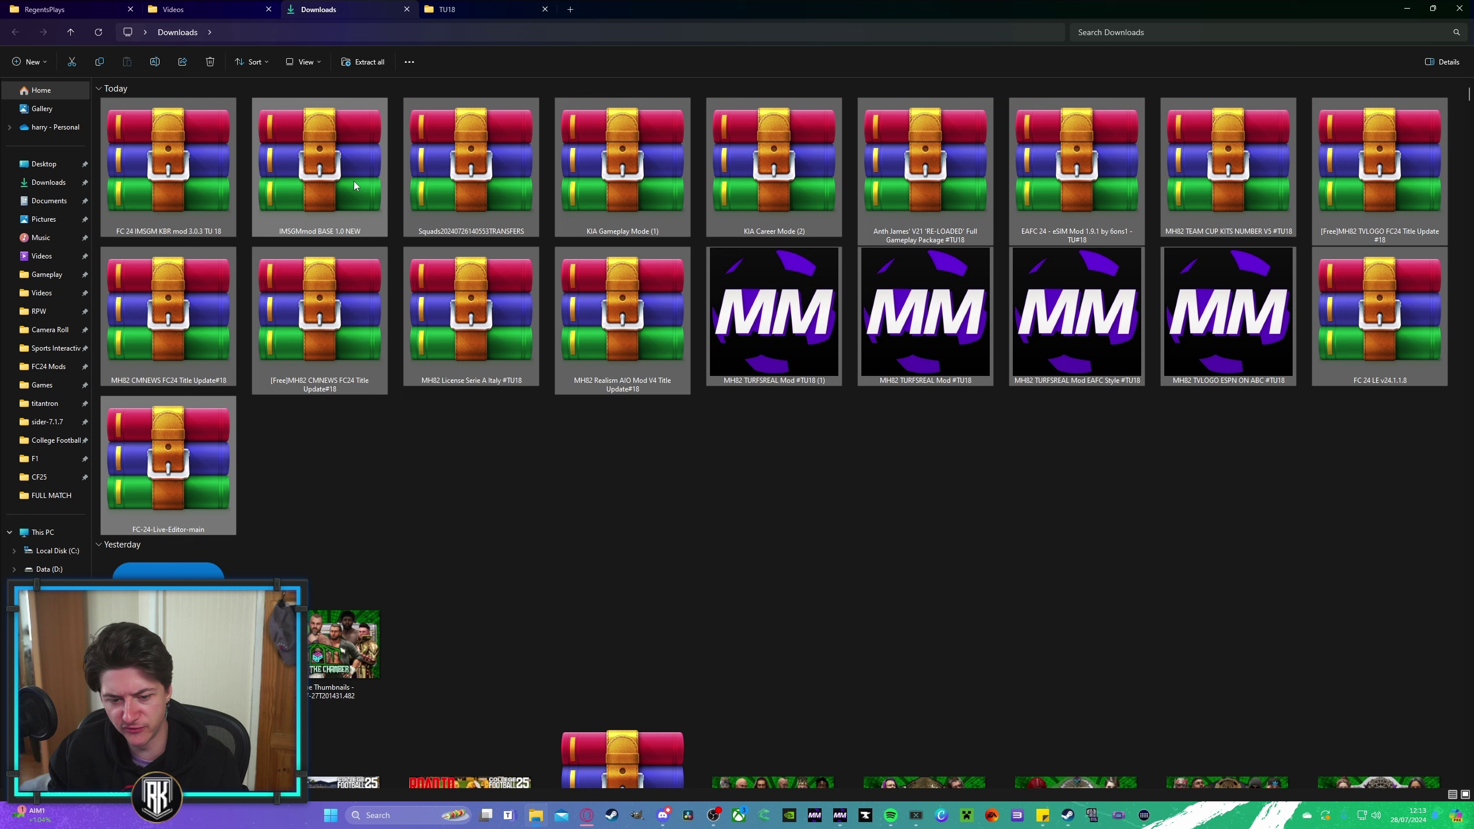
pyautogui.moveTo(355, 184); pyautogui.dragTo(383, 253)
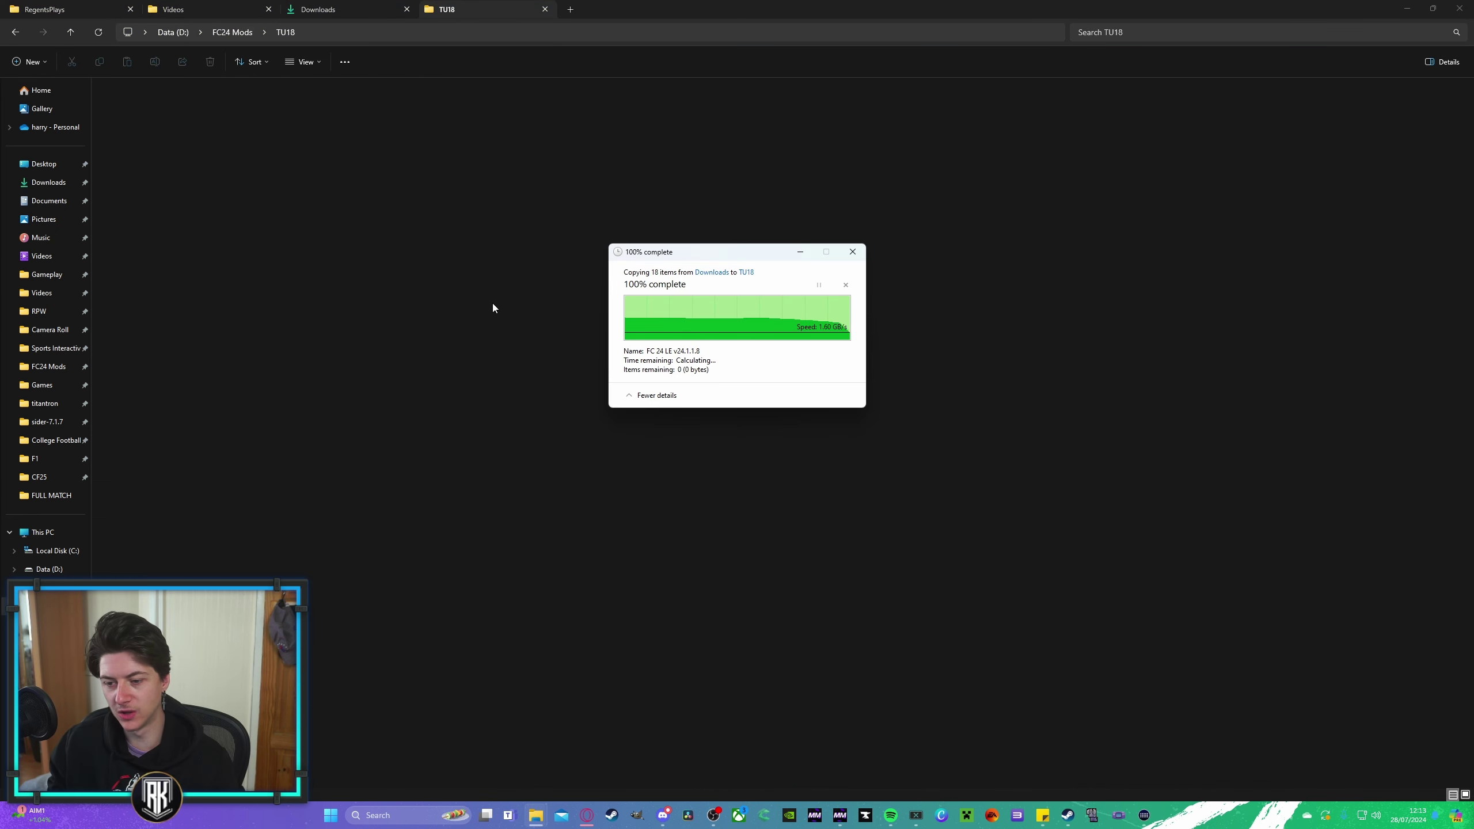
pyautogui.click(514, 288)
pyautogui.scroll(5, 523, 282)
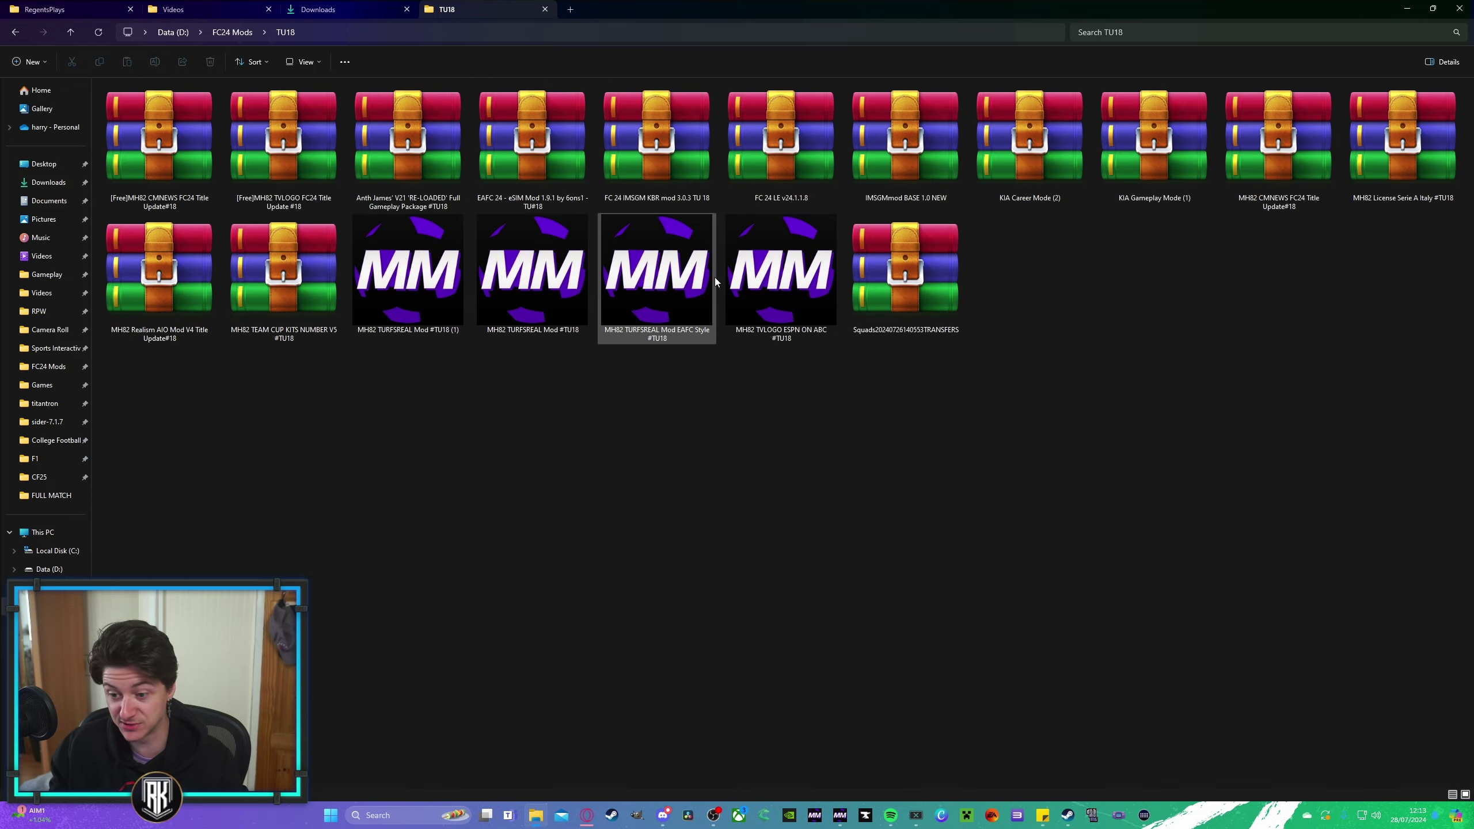
# Step: Place the TU18 folder beside FIFA Mod Manager, then import and apply MH82 TVLOGO ESPN ON ABC #TU18
pyautogui.moveTo(789, 6); pyautogui.dragTo(3, 175)
pyautogui.click(1175, 349)
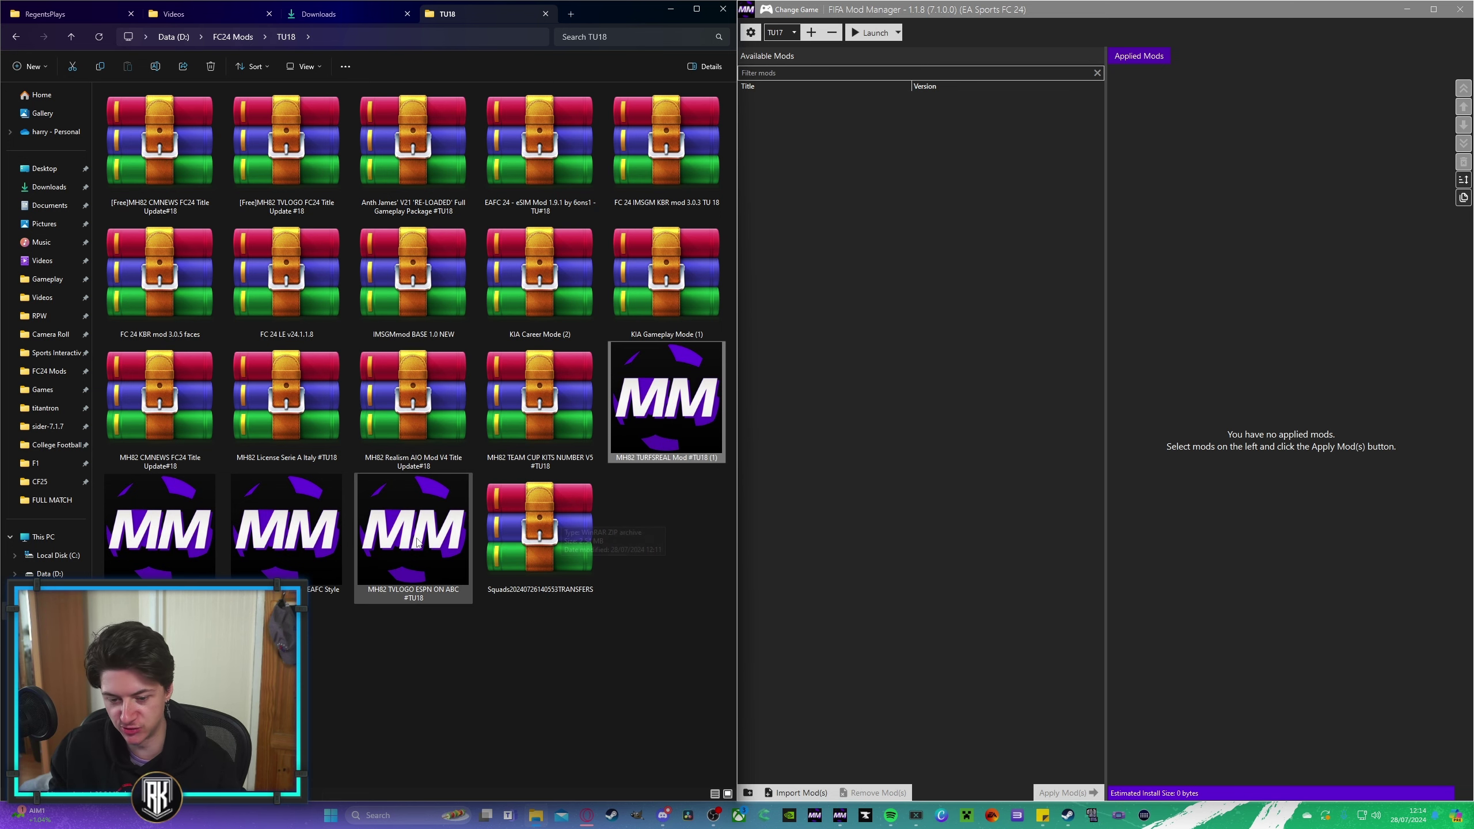
pyautogui.moveTo(413, 532); pyautogui.dragTo(877, 438)
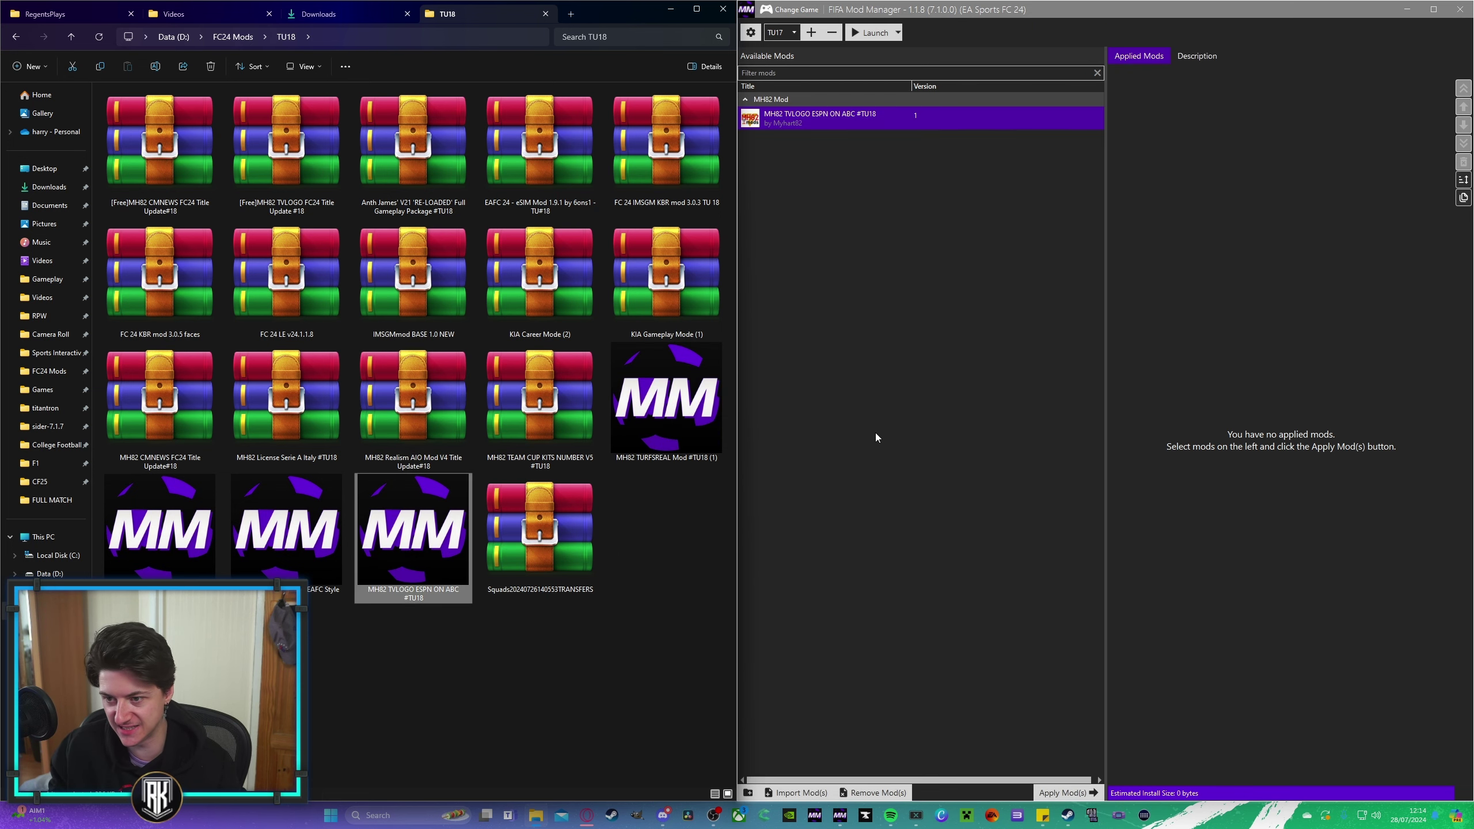
pyautogui.click(1073, 793)
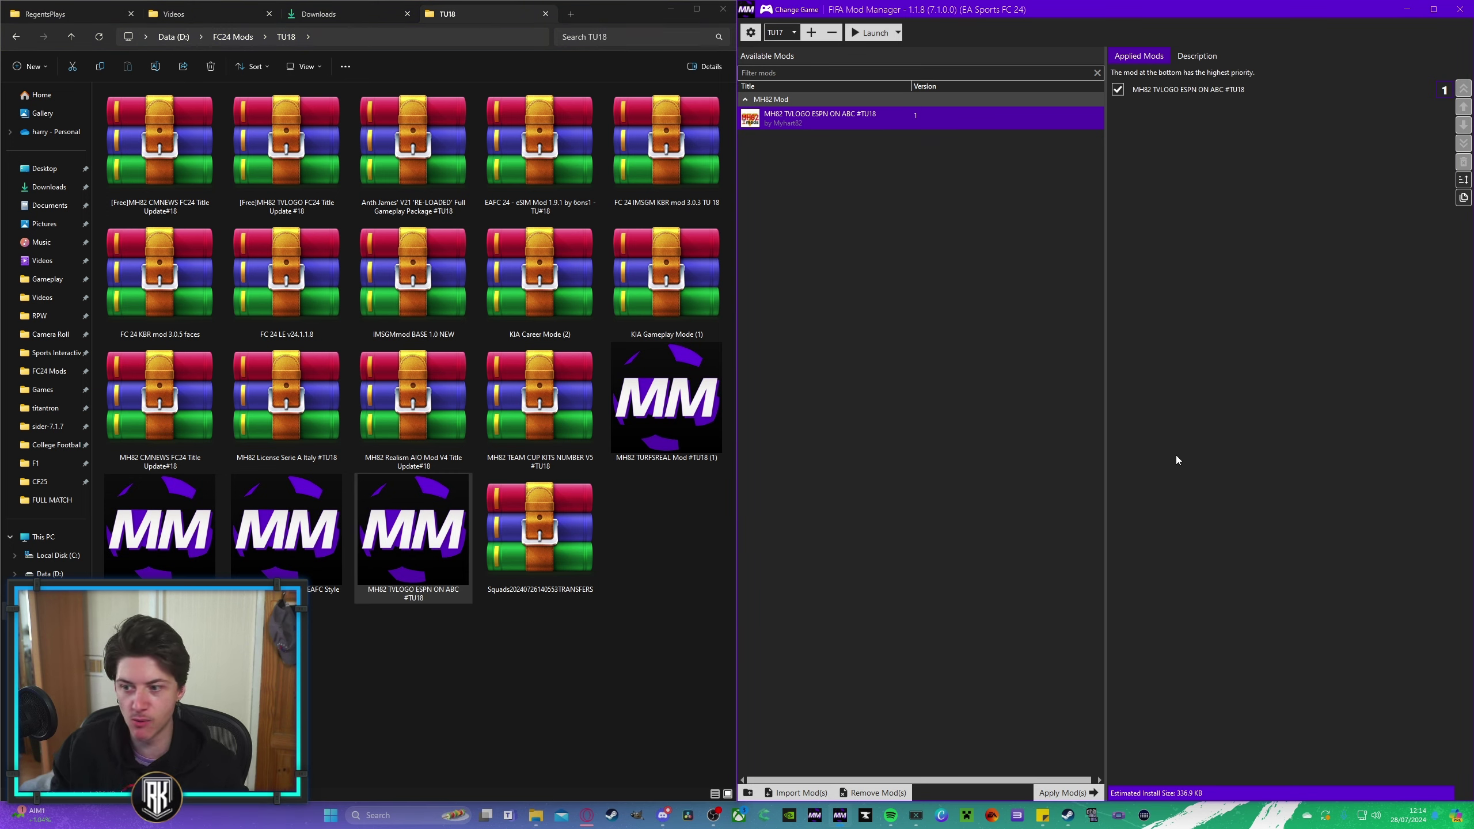
# Step: Extract the EAFC 24 - eSIM Mod 1.9.1 archive into the TU18 folder, enter the archive password, and open the extracted folder
pyautogui.rightClick(515, 153)
pyautogui.moveTo(624, 379)
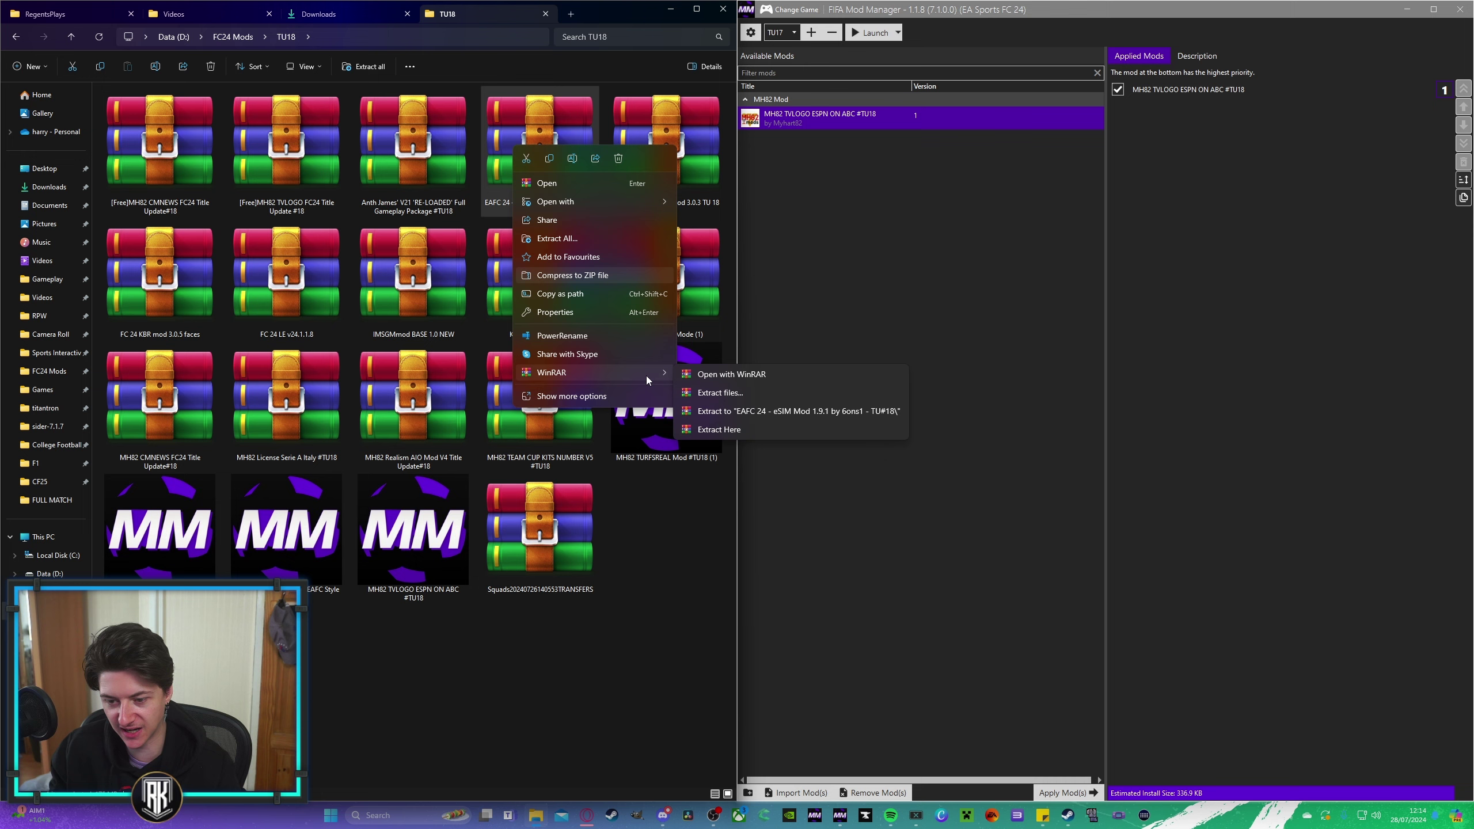
pyautogui.click(710, 429)
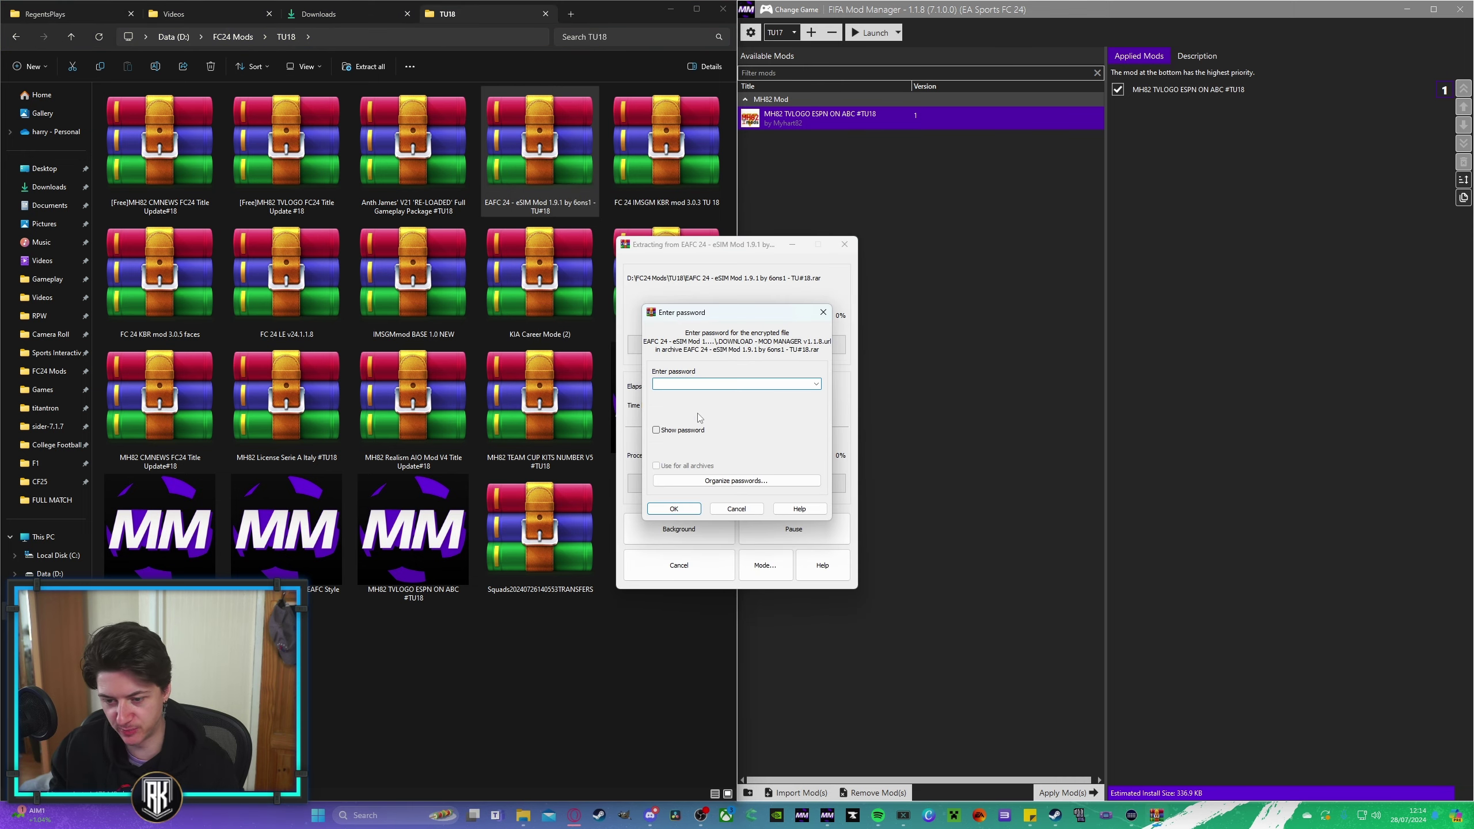
pyautogui.press('Return')
pyautogui.doubleClick(182, 147)
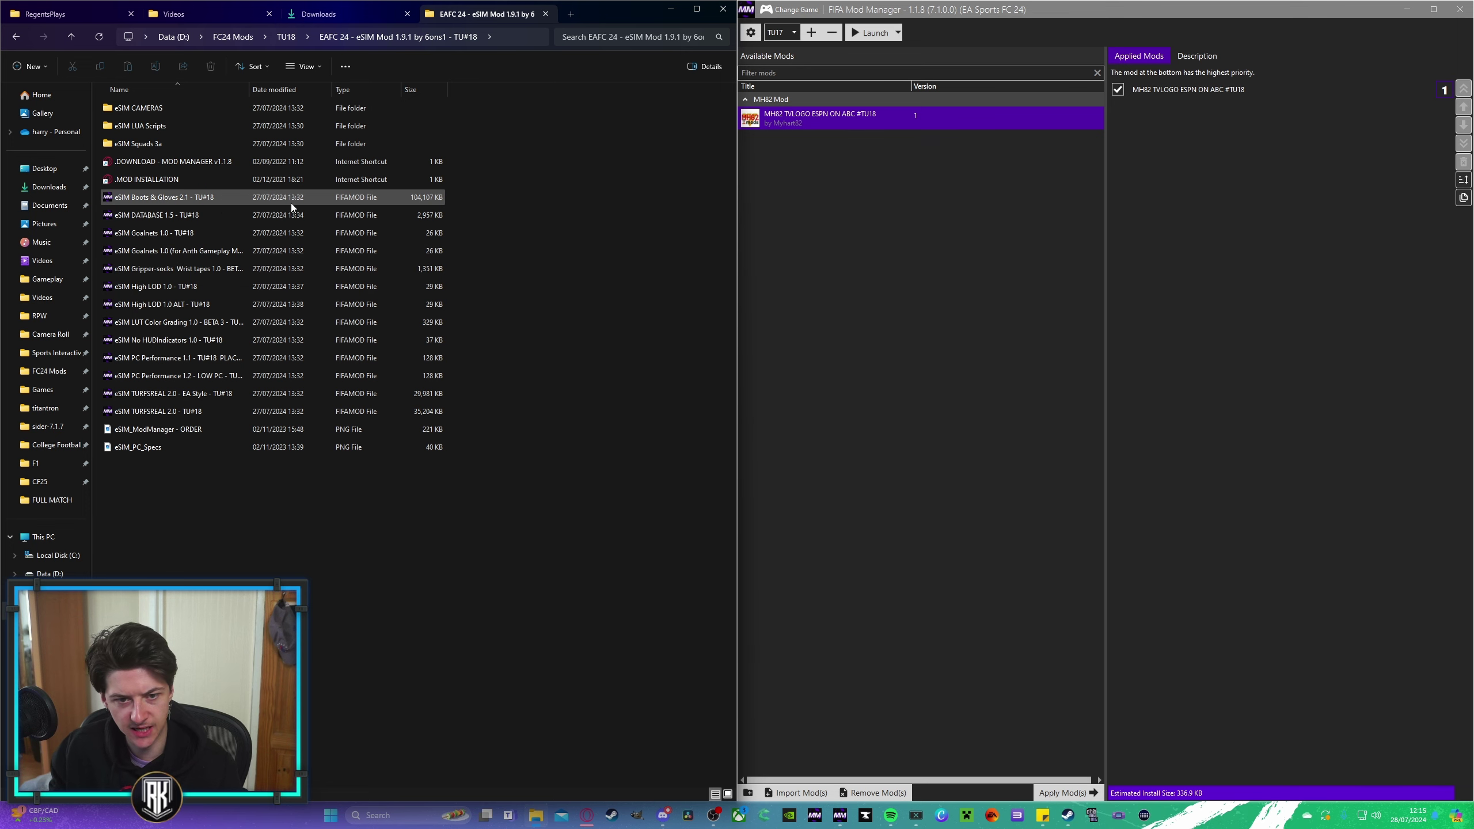
# Step: View the eSIM_ModManager - ORDER image to check the recommended mod order, and close it
pyautogui.click(129, 435)
pyautogui.press('Return')
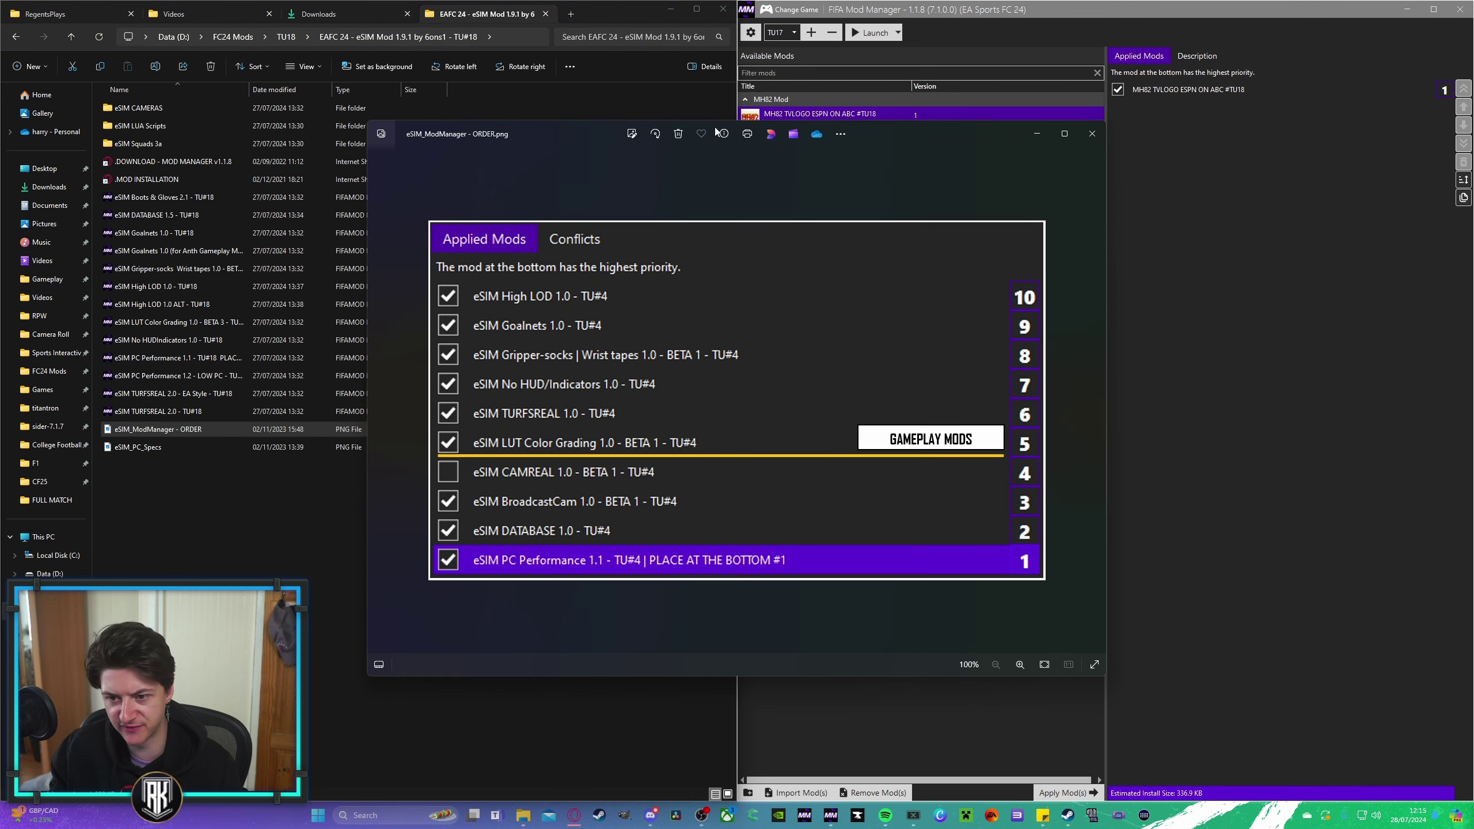
pyautogui.press('Escape')
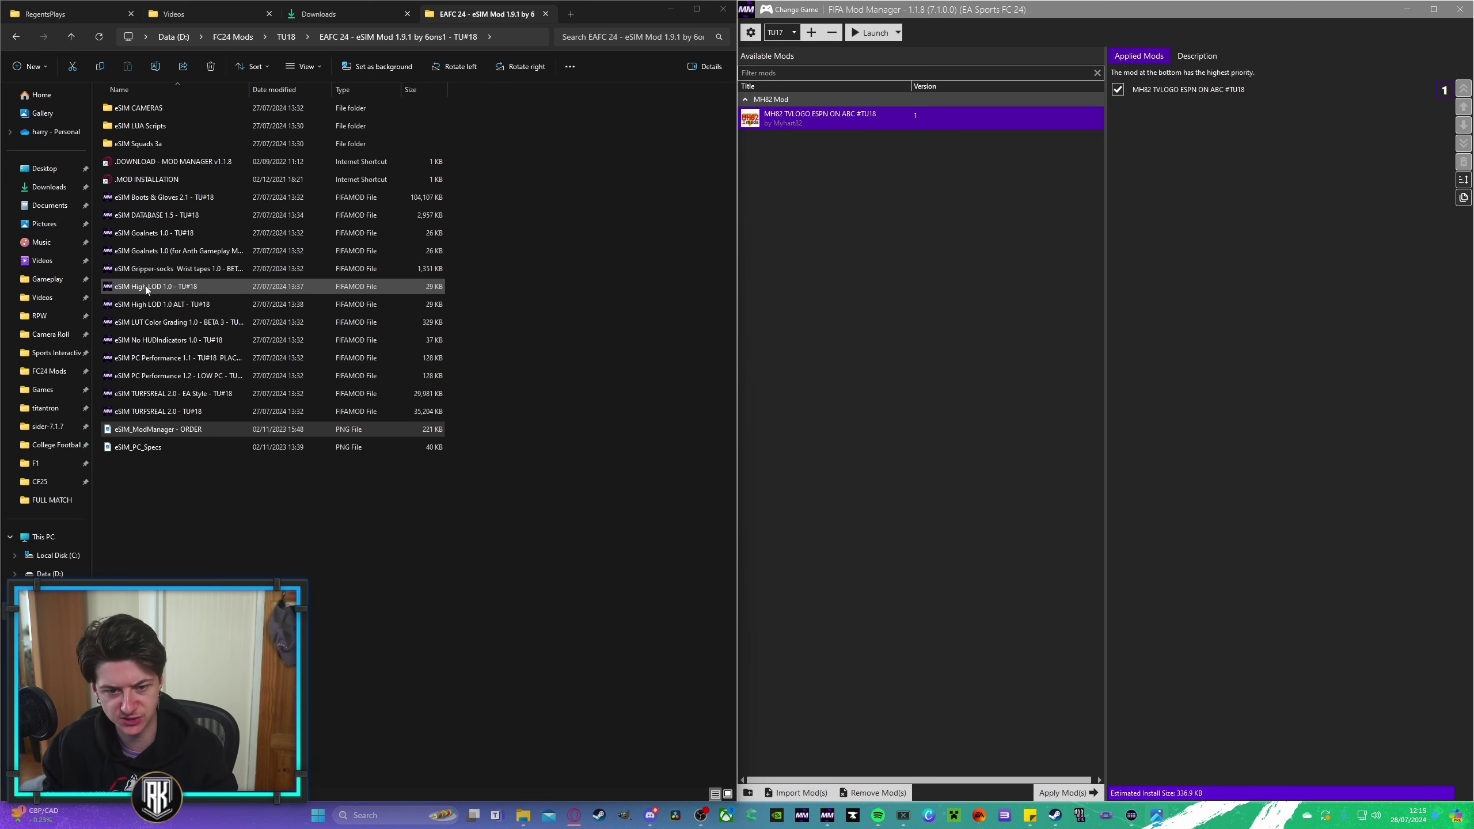
# Step: Import and apply eSIM High LOD 1.0, eSIM Goalnets 1.0 (for Anth Gameplay Mod), and eSIM Gripper-socks Wrist tapes 1.0 - BETA 1
pyautogui.moveTo(145, 285); pyautogui.dragTo(846, 401)
pyautogui.click(1075, 792)
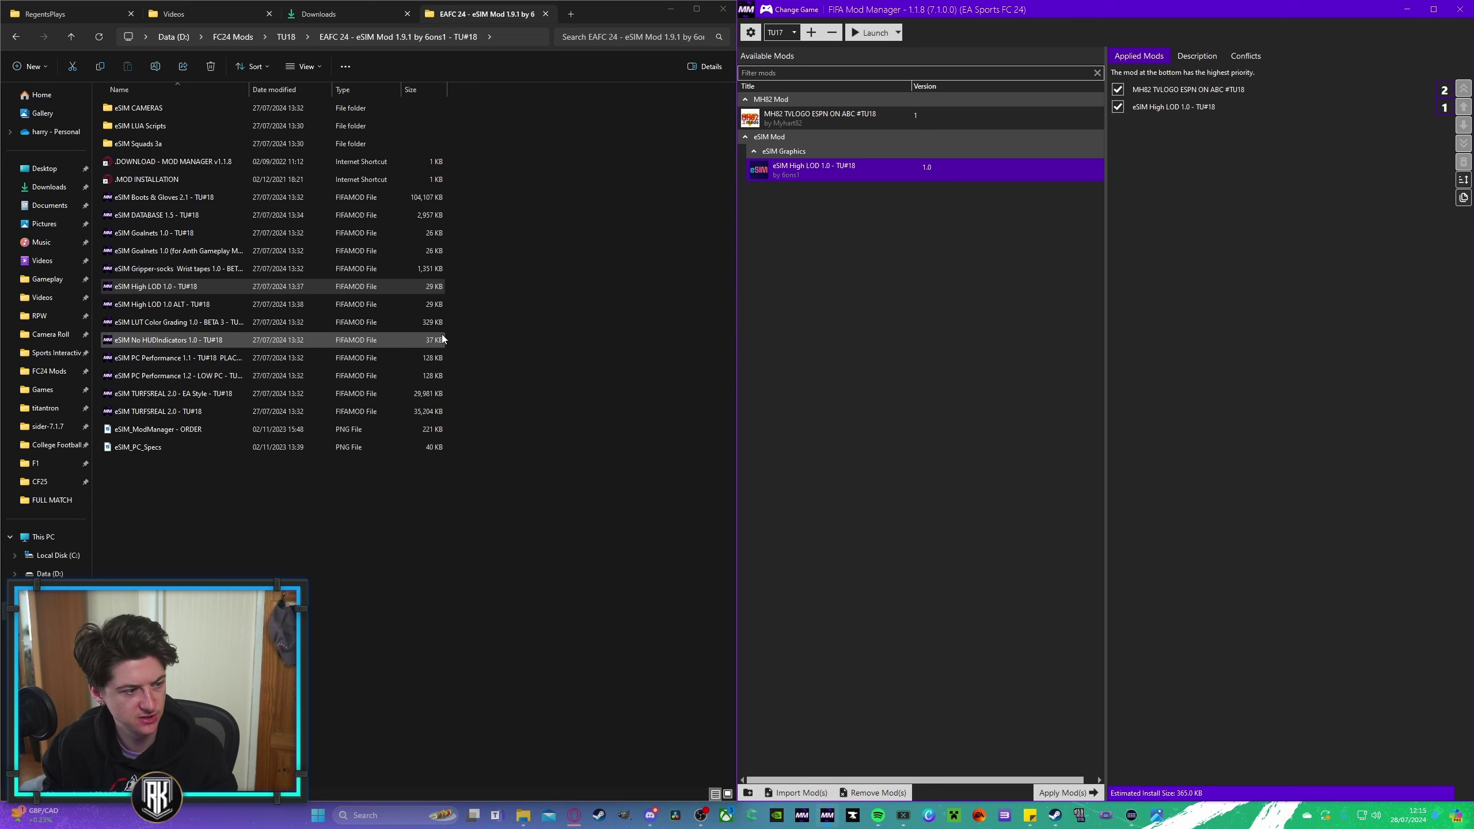
pyautogui.moveTo(174, 250); pyautogui.dragTo(929, 581)
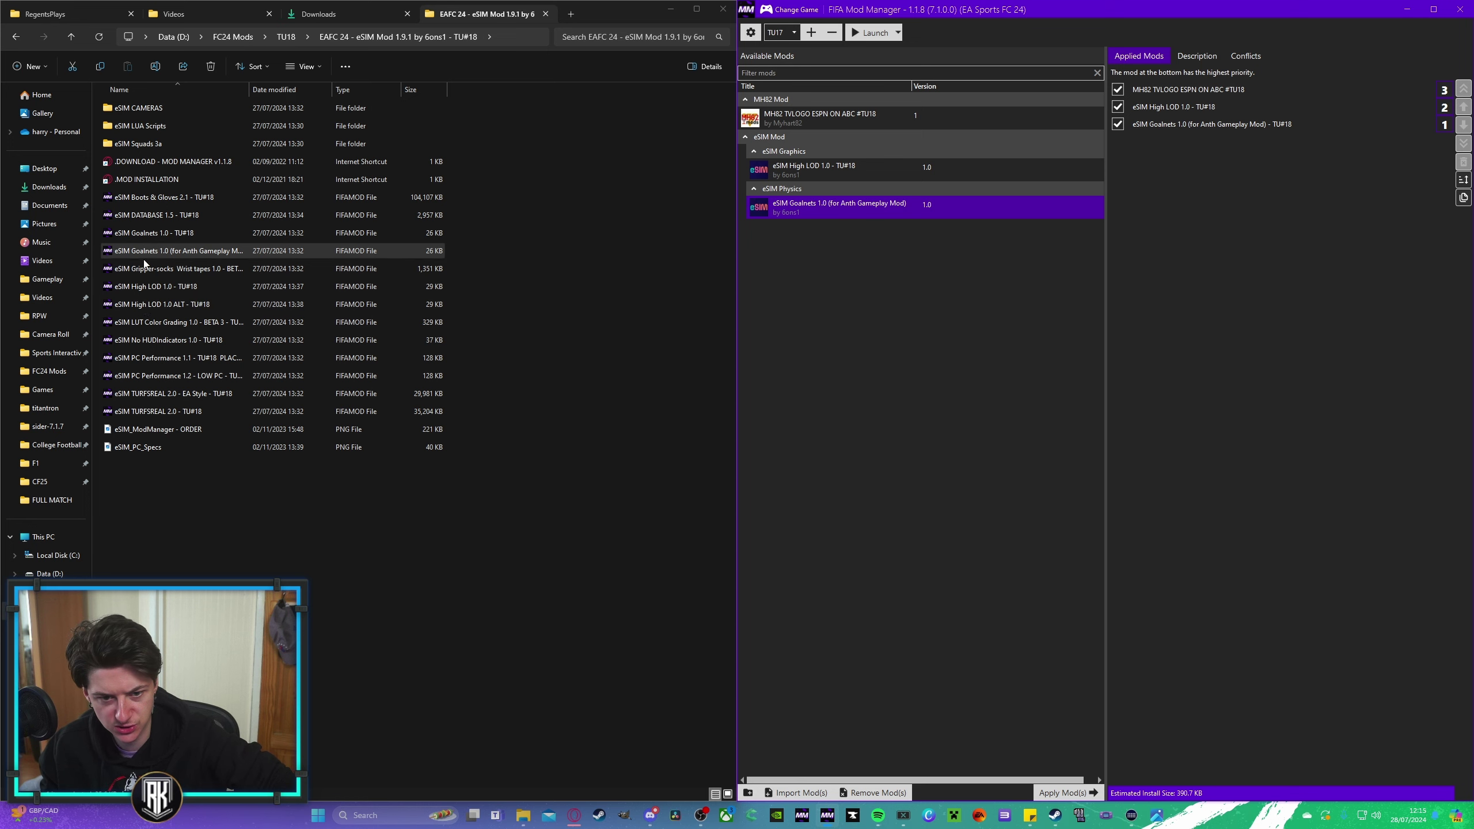
pyautogui.moveTo(145, 269); pyautogui.dragTo(917, 406)
pyautogui.click(1062, 792)
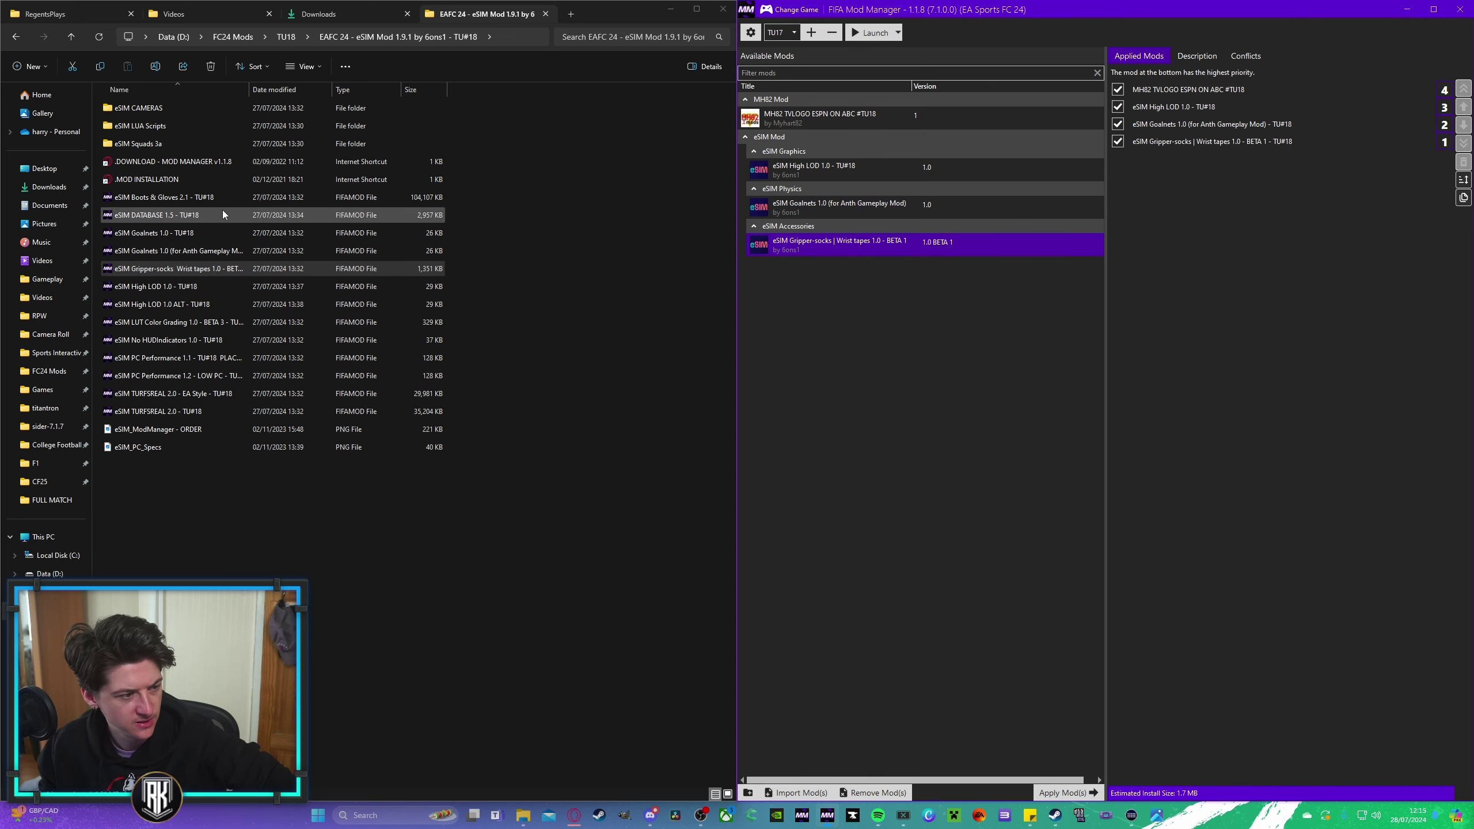
# Step: Import and apply eSIM No HUD/Indicators 1.0, eSIM TURFSREAL 2.0, and eSIM LUT Color Grading 1.0 - BETA 3
pyautogui.moveTo(149, 338); pyautogui.dragTo(813, 580)
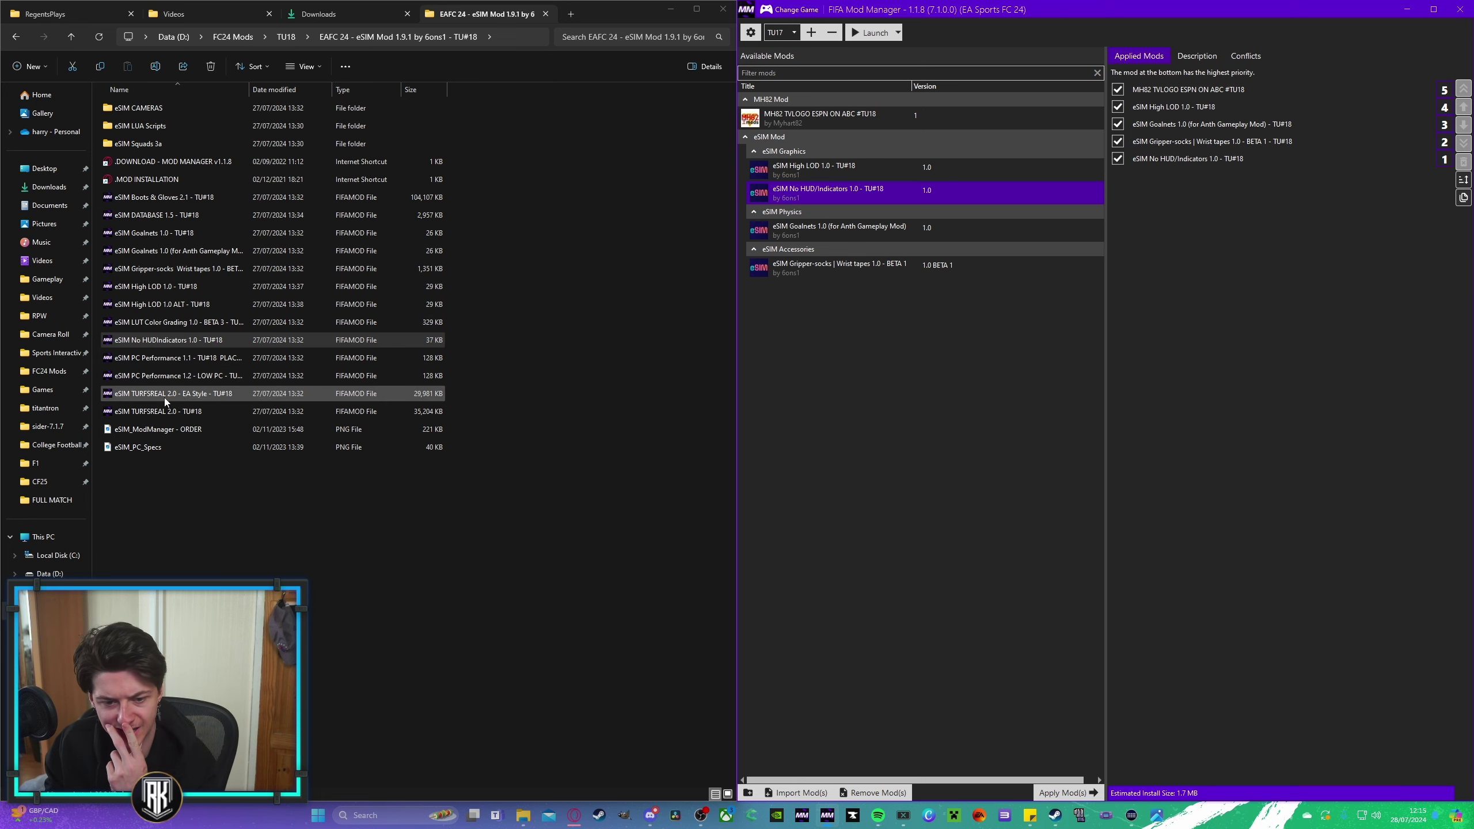
pyautogui.moveTo(165, 411); pyautogui.dragTo(979, 720)
pyautogui.click(1073, 793)
pyautogui.moveTo(142, 323); pyautogui.dragTo(1012, 776)
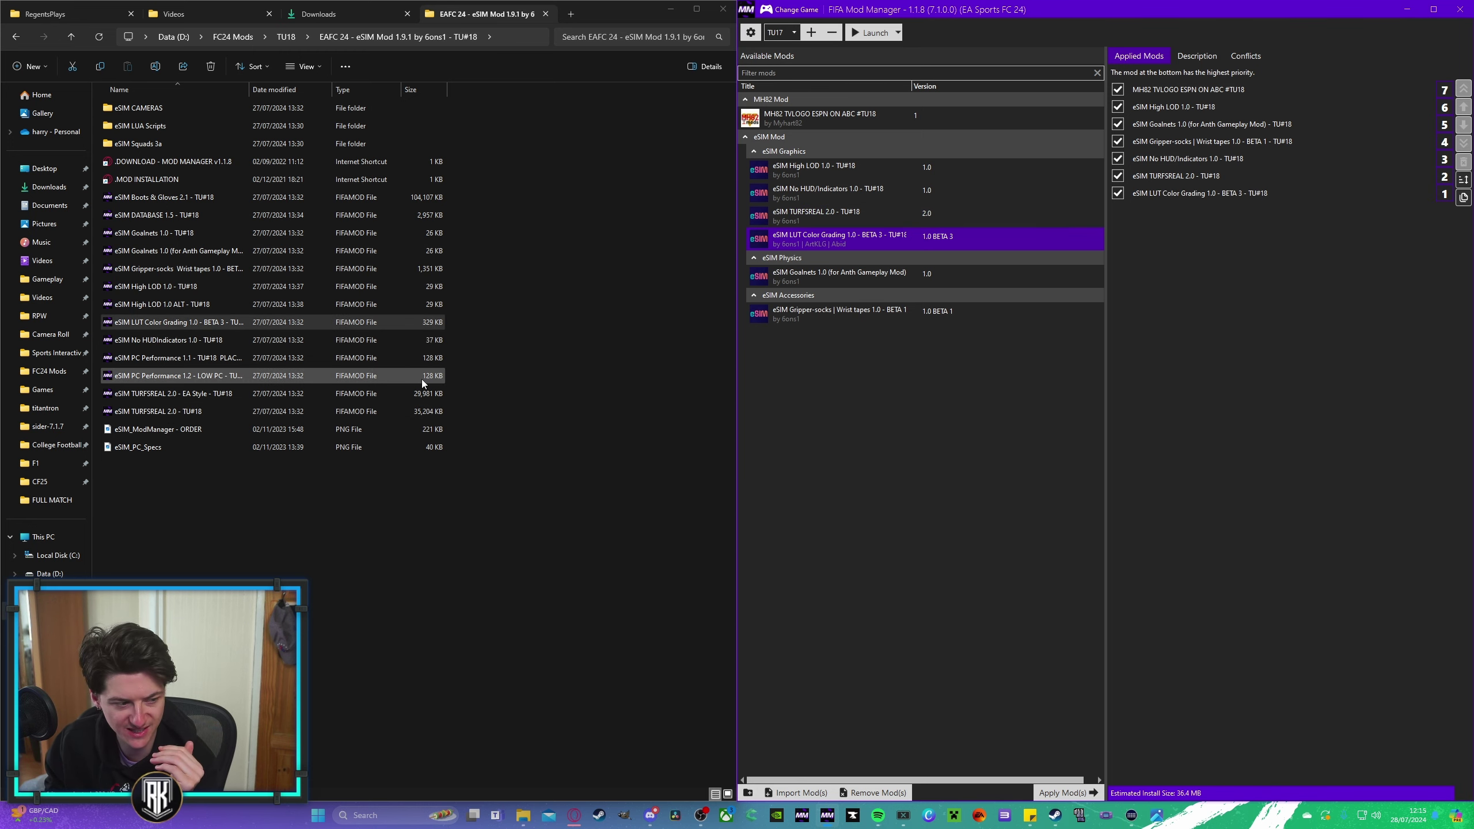
# Step: From the eSIM CAMERAS folder, import and apply CAMREAL 1.0 - BETA 1 and BroadcastCam 1.0 - BETA 5, and return to the eSIM folder
pyautogui.click(161, 108)
pyautogui.doubleClick(161, 108)
pyautogui.moveTo(160, 178); pyautogui.dragTo(876, 579)
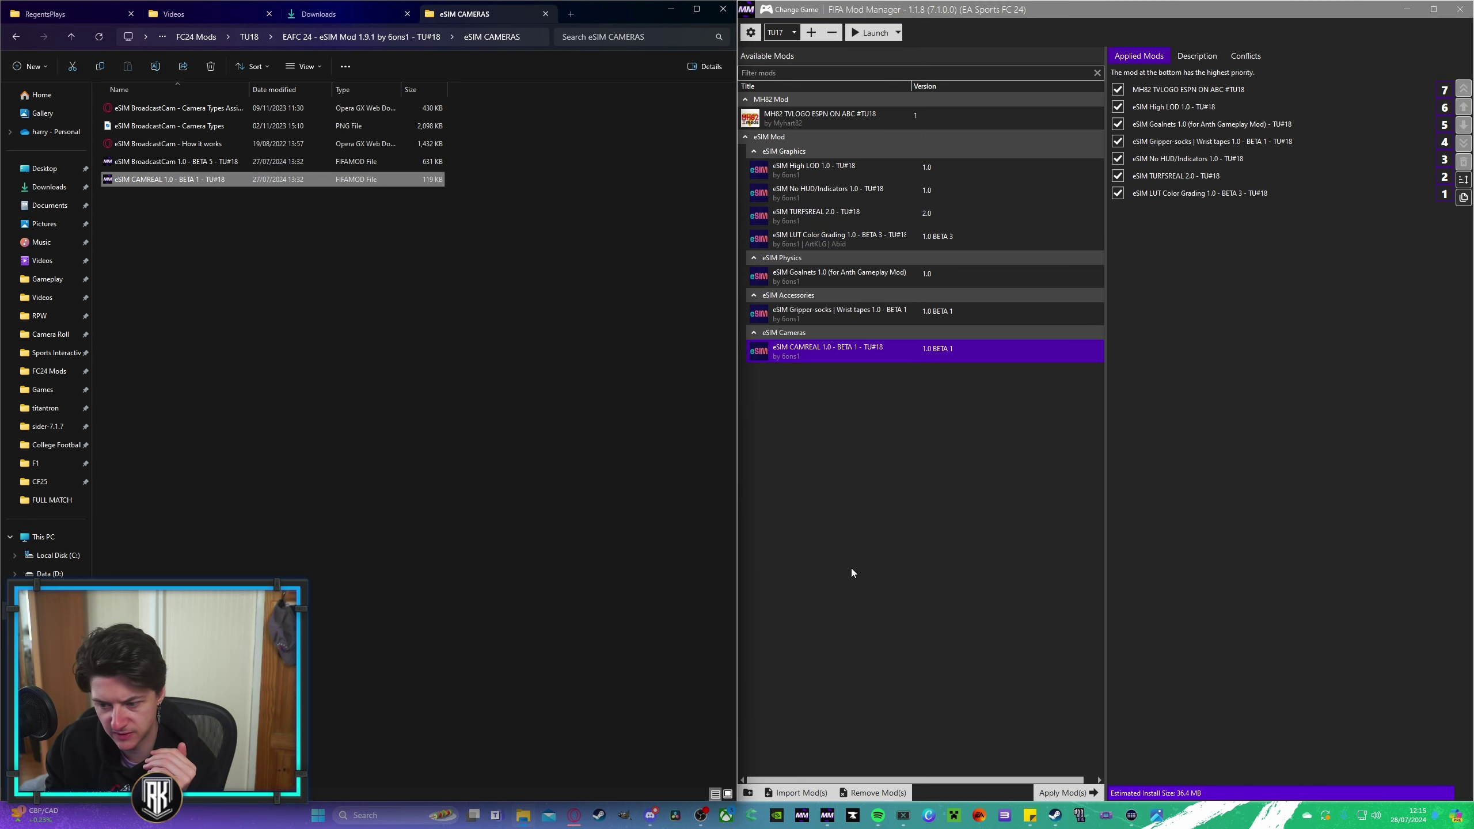
pyautogui.click(1073, 793)
pyautogui.moveTo(145, 162); pyautogui.dragTo(1072, 768)
pyautogui.hotkey('alt', 'Left')
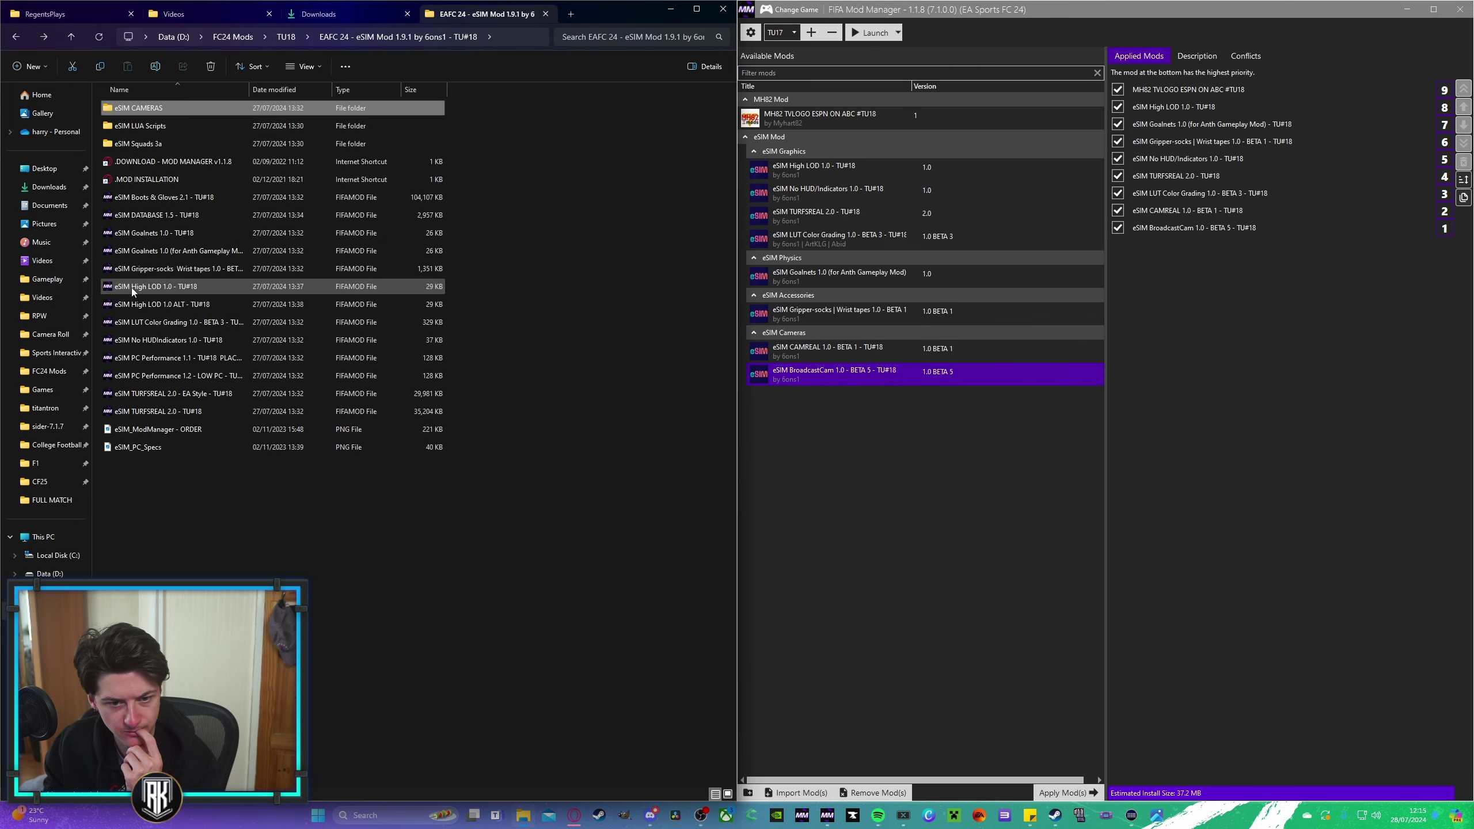
# Step: Import and apply eSIM DATABASE 1.5 and eSIM PC Performance 1.1, plus MH82 CMNEWS ESPN #TU18 from the TU18 folder
pyautogui.moveTo(145, 215); pyautogui.dragTo(871, 523)
pyautogui.click(1073, 793)
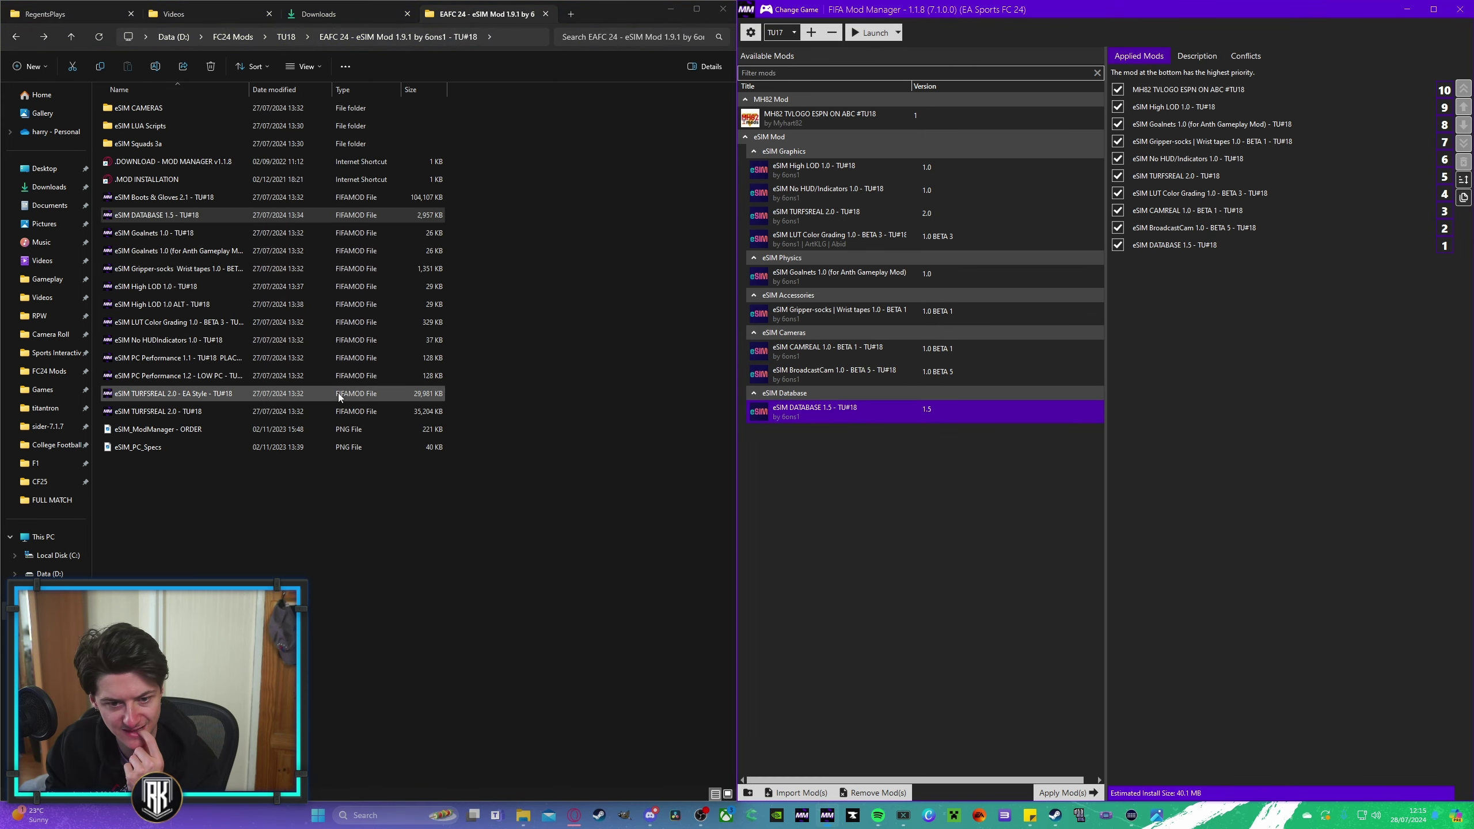
pyautogui.click(253, 94)
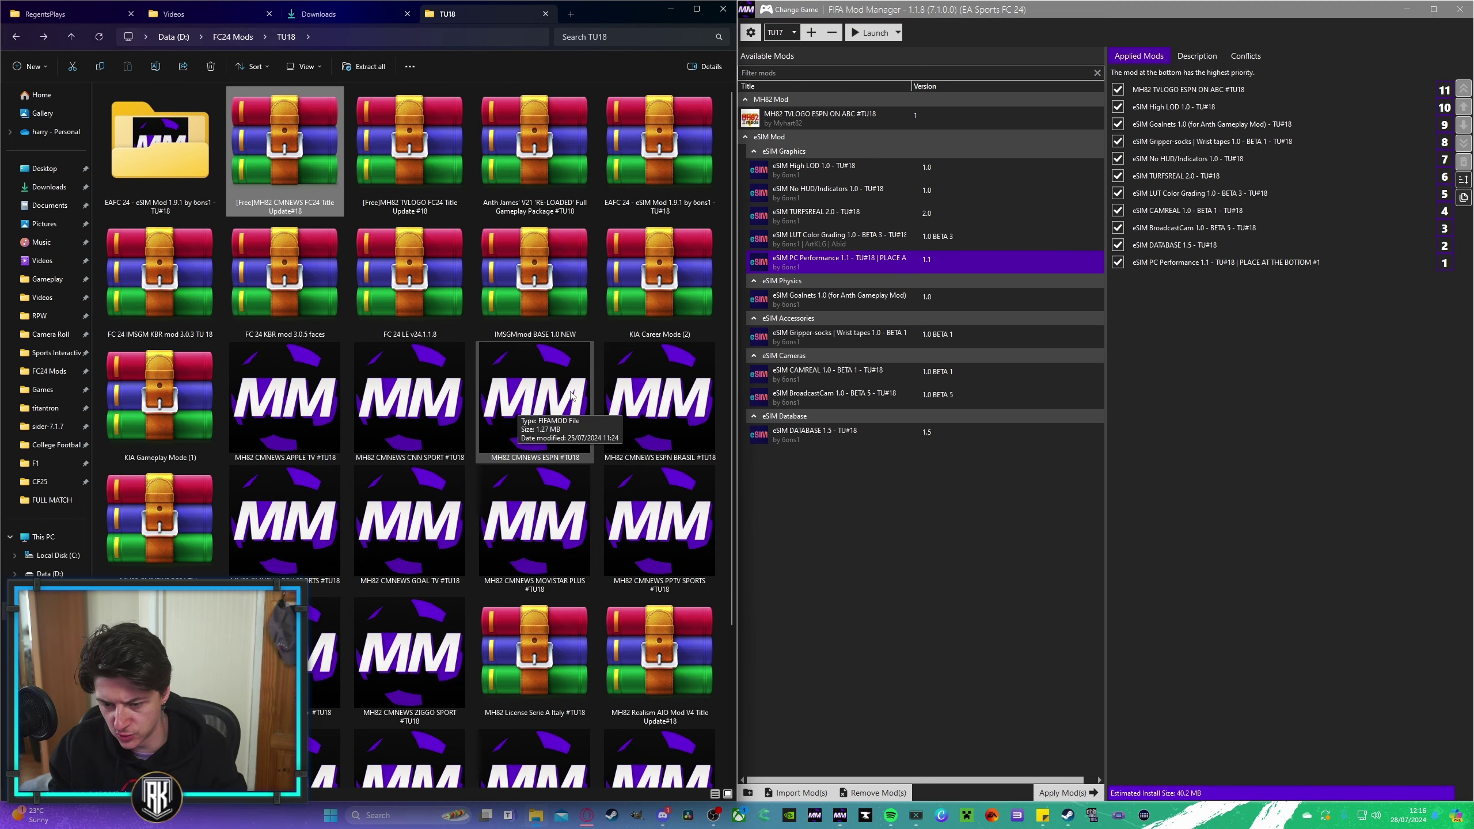
pyautogui.doubleClick(535, 401)
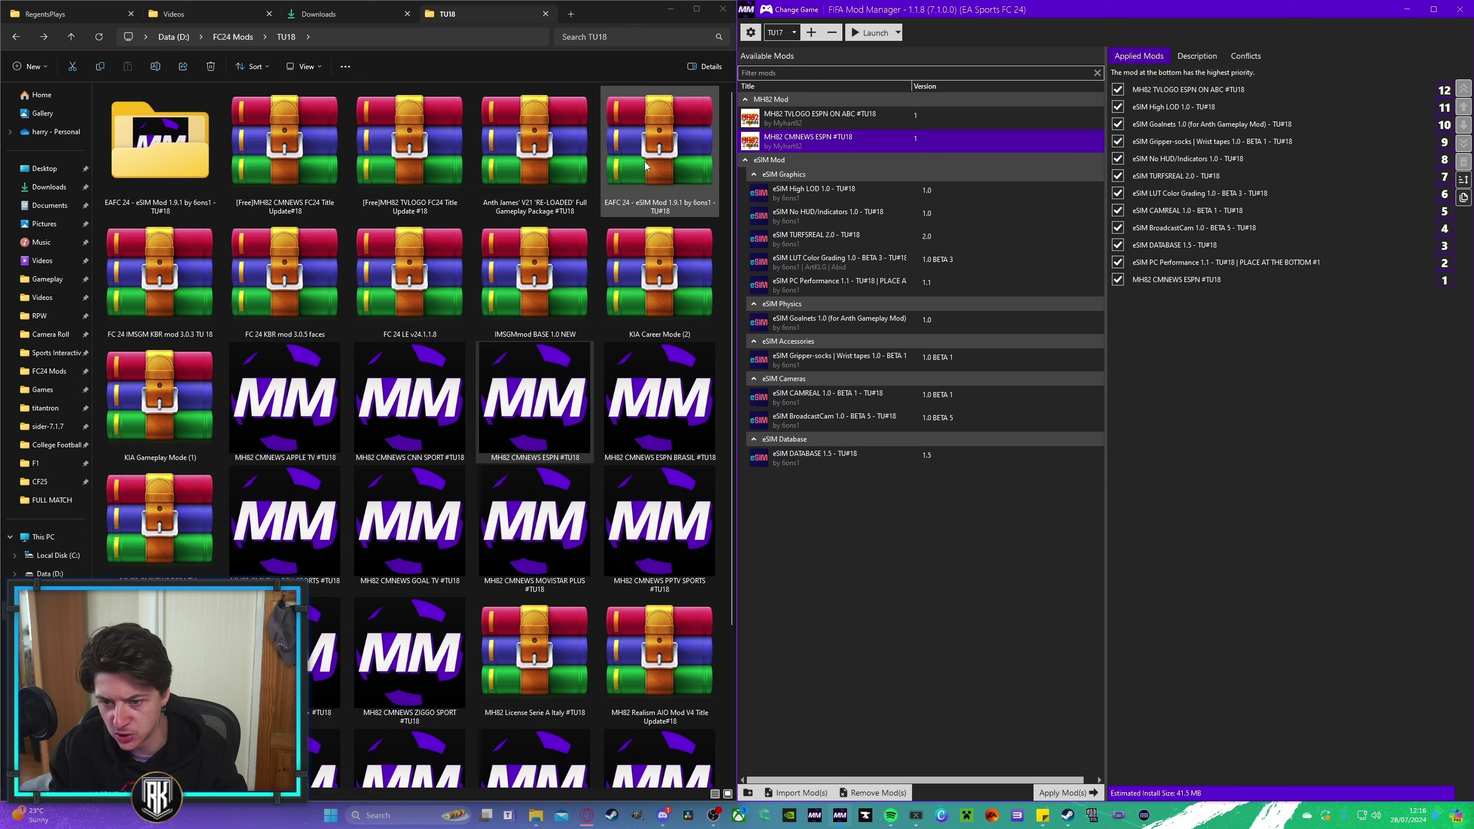
# Step: Extract the [Free]MH82 TVLOGO FC24 Title Update #18 archive directly into the TU18 folder
pyautogui.rightClick(550, 165)
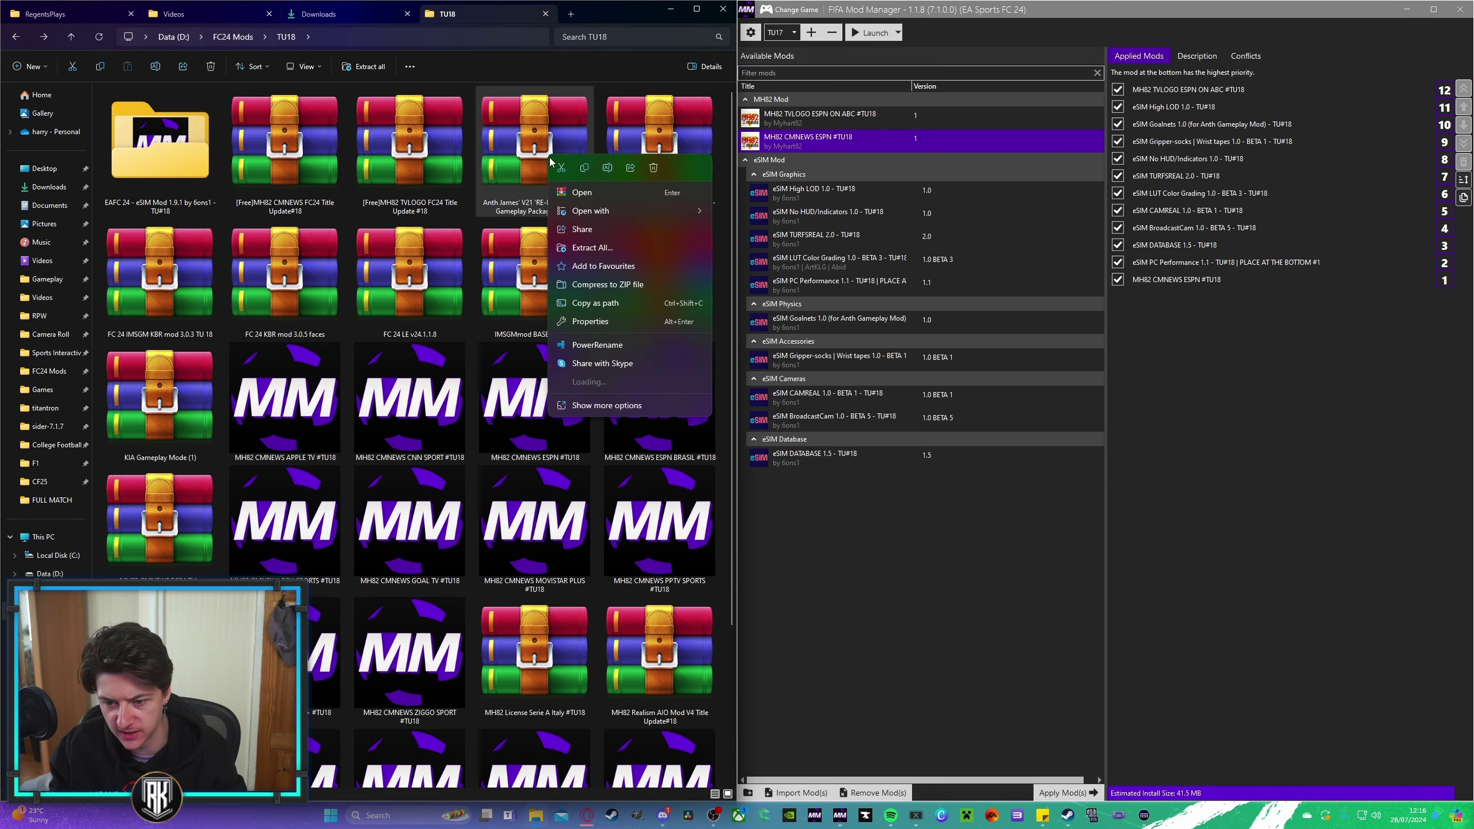
pyautogui.click(423, 136)
pyautogui.rightClick(423, 135)
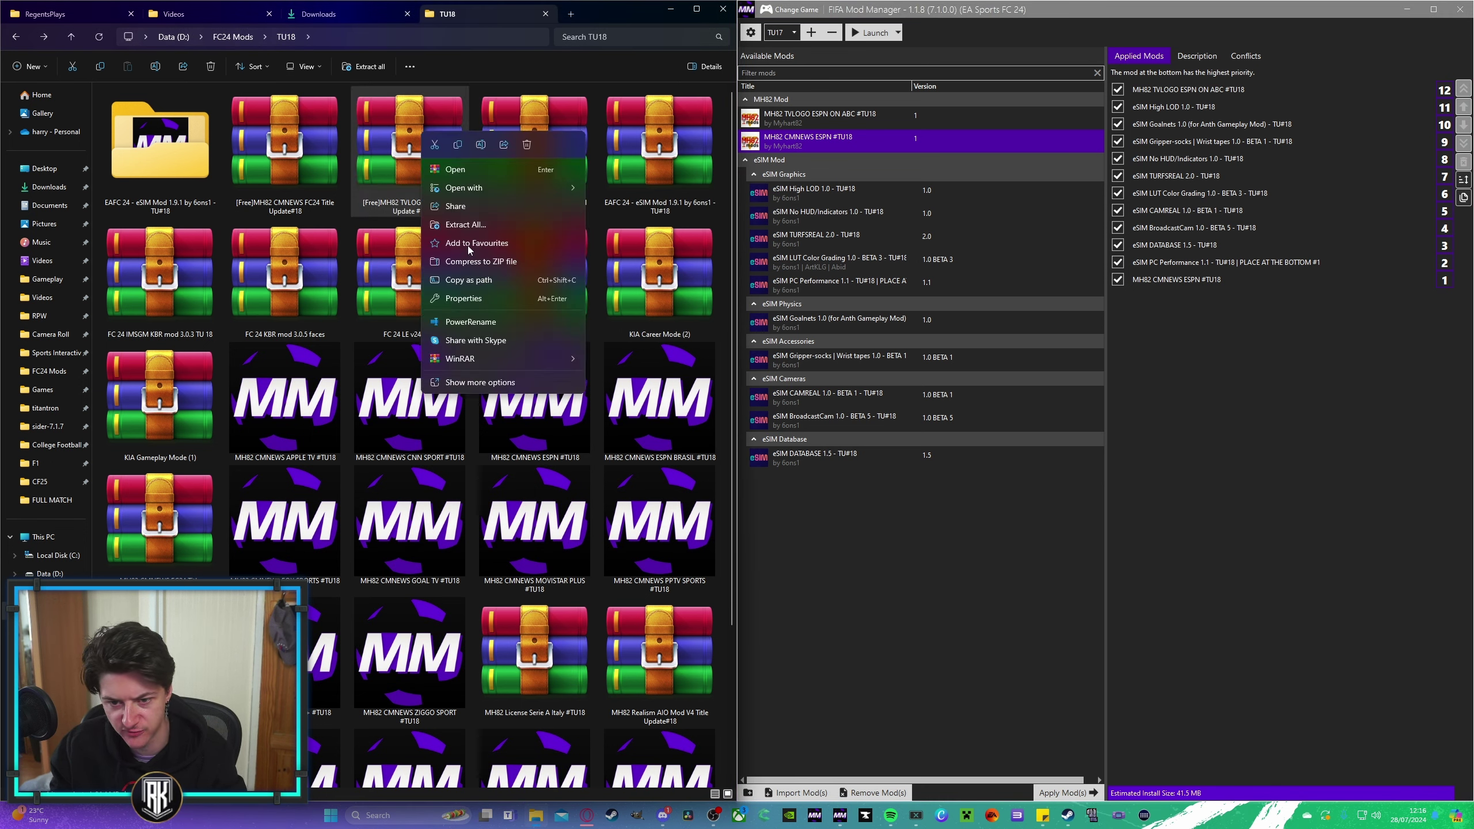
pyautogui.moveTo(559, 358)
pyautogui.click(615, 384)
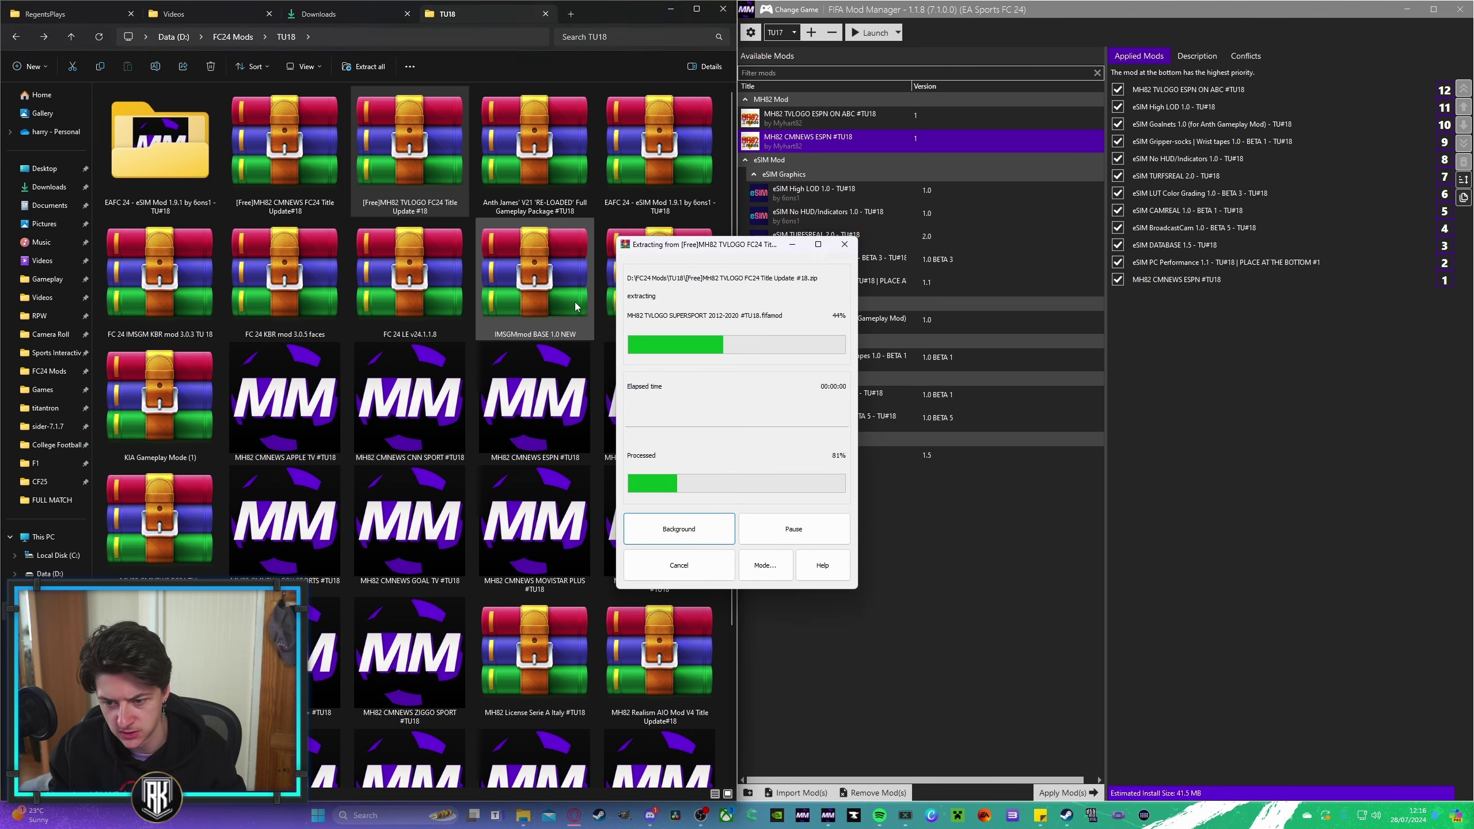
# Step: Import and apply MH82 TVLOGO EURO 2024 BBC SPORT #TU18 from the TU18 folder
pyautogui.scroll(-5, 555, 344)
pyautogui.keyDown('ctrl'); pyautogui.scroll(-2, 500, 520); pyautogui.keyUp('ctrl')
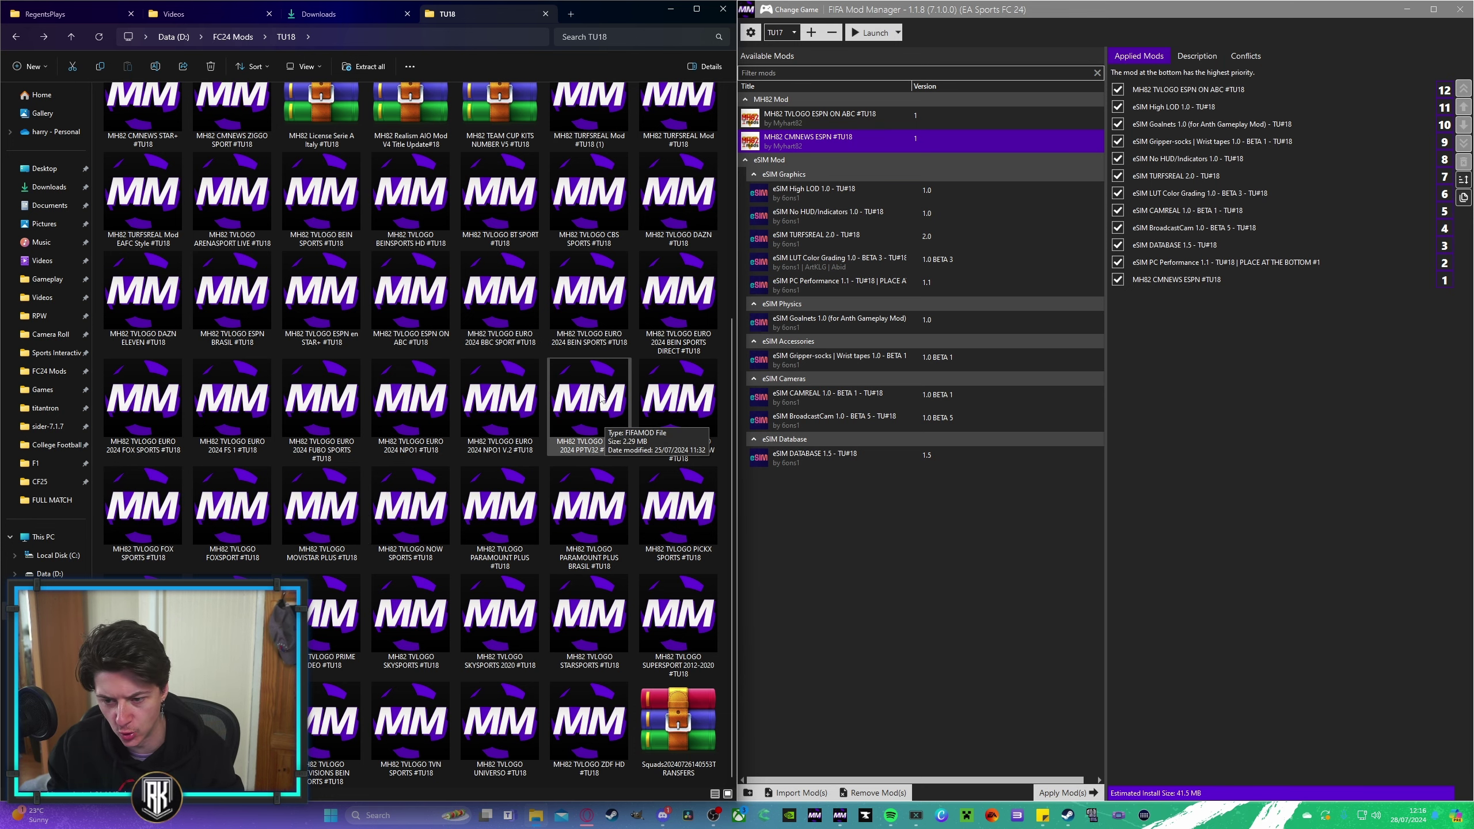
pyautogui.moveTo(488, 308); pyautogui.dragTo(1076, 691)
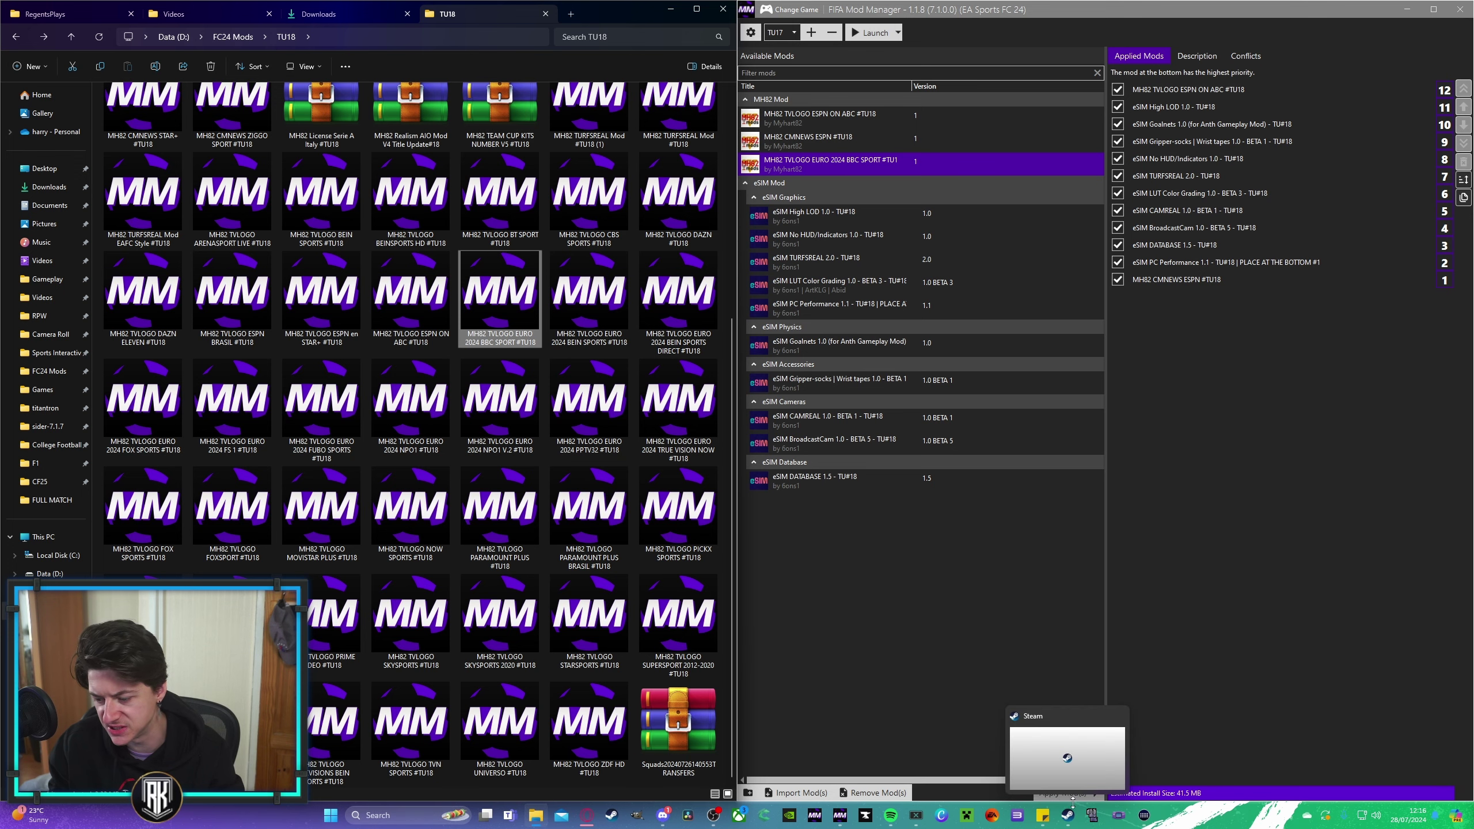
pyautogui.click(1062, 792)
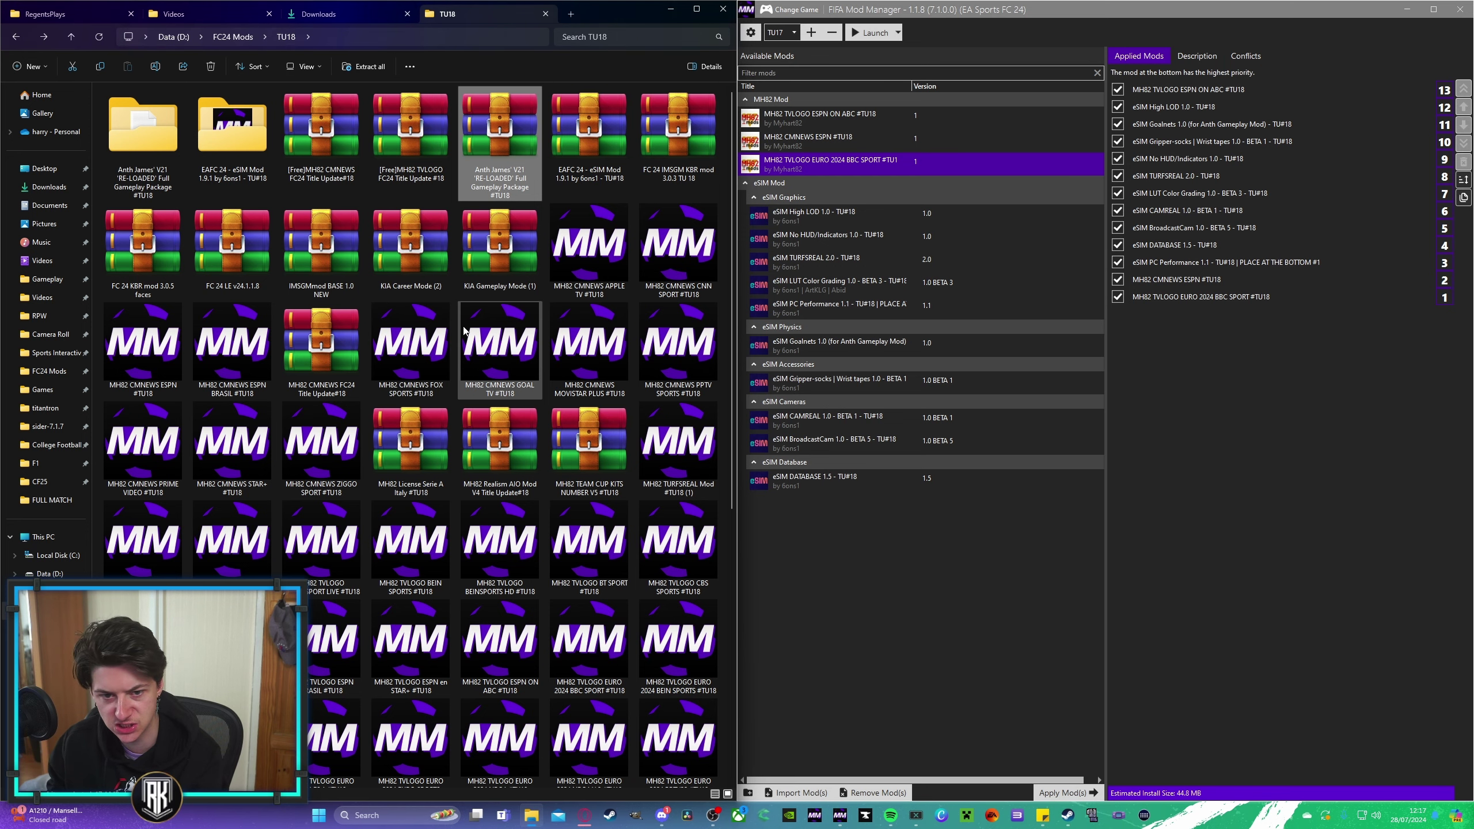
# Step: Open the extracted Anth James' V21 package and import and apply Anth James' Realistic Gameplay Mod - V21 #TU18
pyautogui.doubleClick(174, 194)
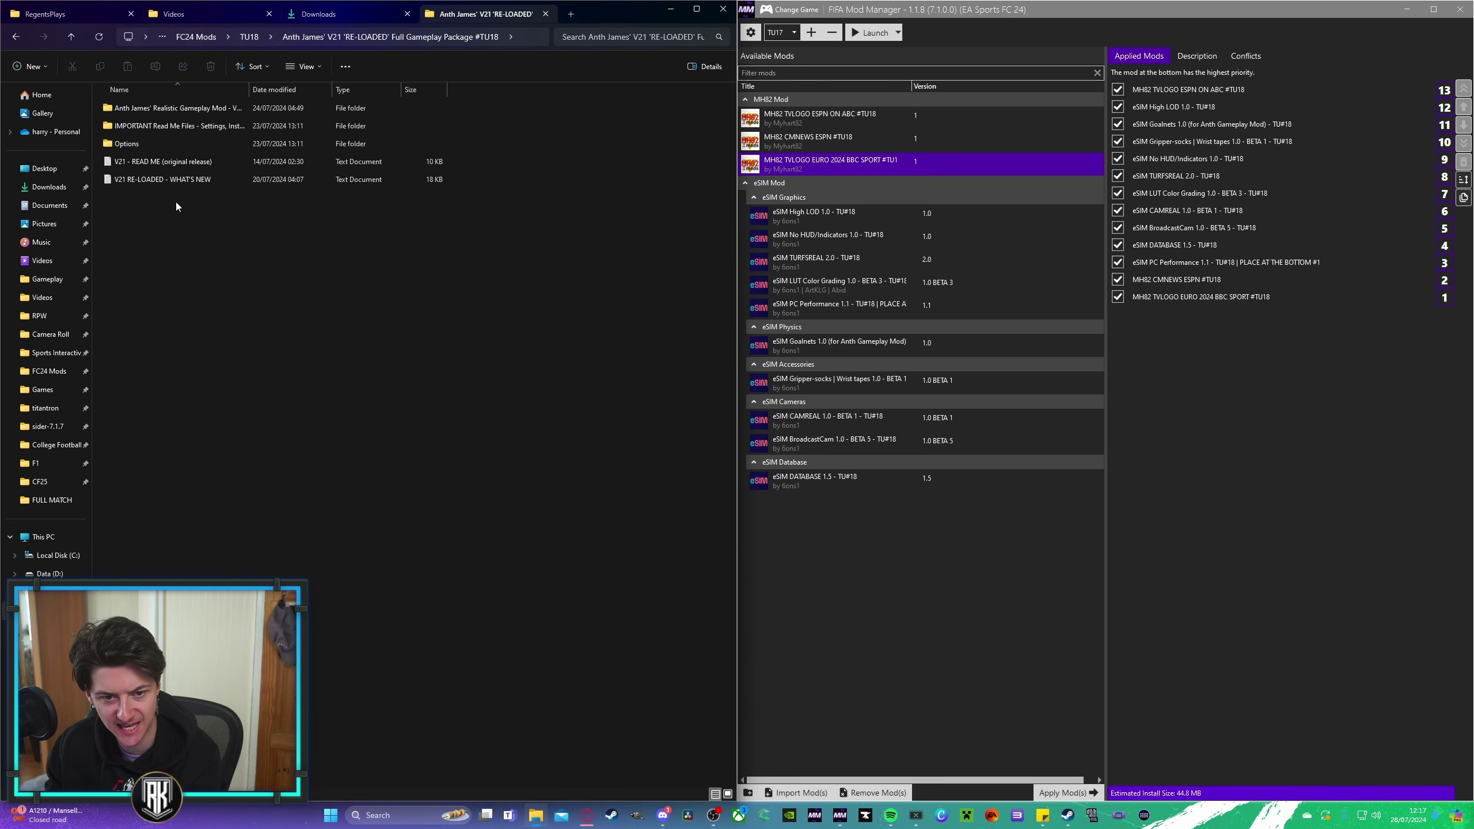
pyautogui.doubleClick(165, 107)
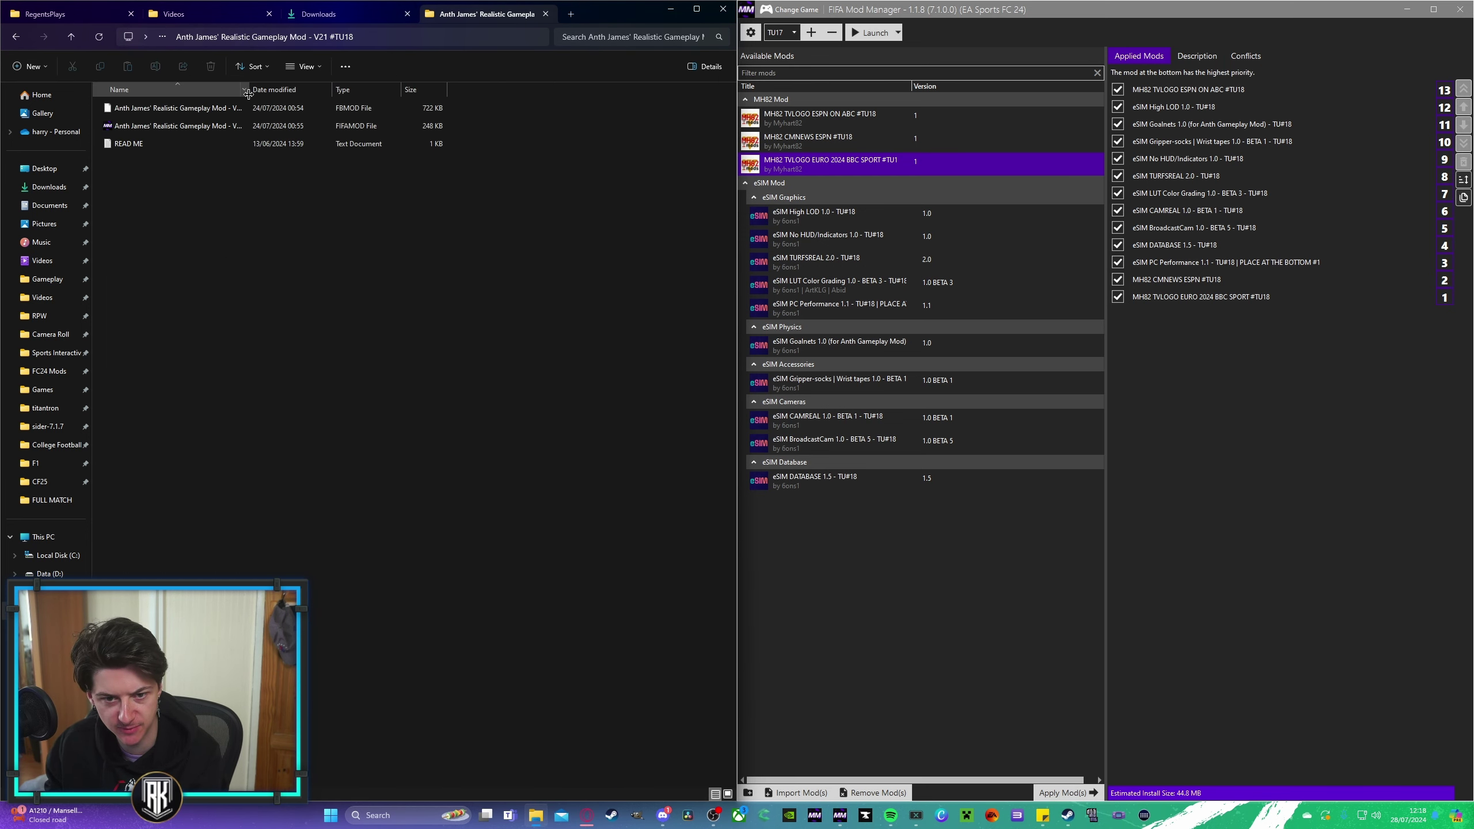
pyautogui.doubleClick(247, 95)
pyautogui.click(174, 89)
pyautogui.moveTo(210, 124); pyautogui.dragTo(839, 388)
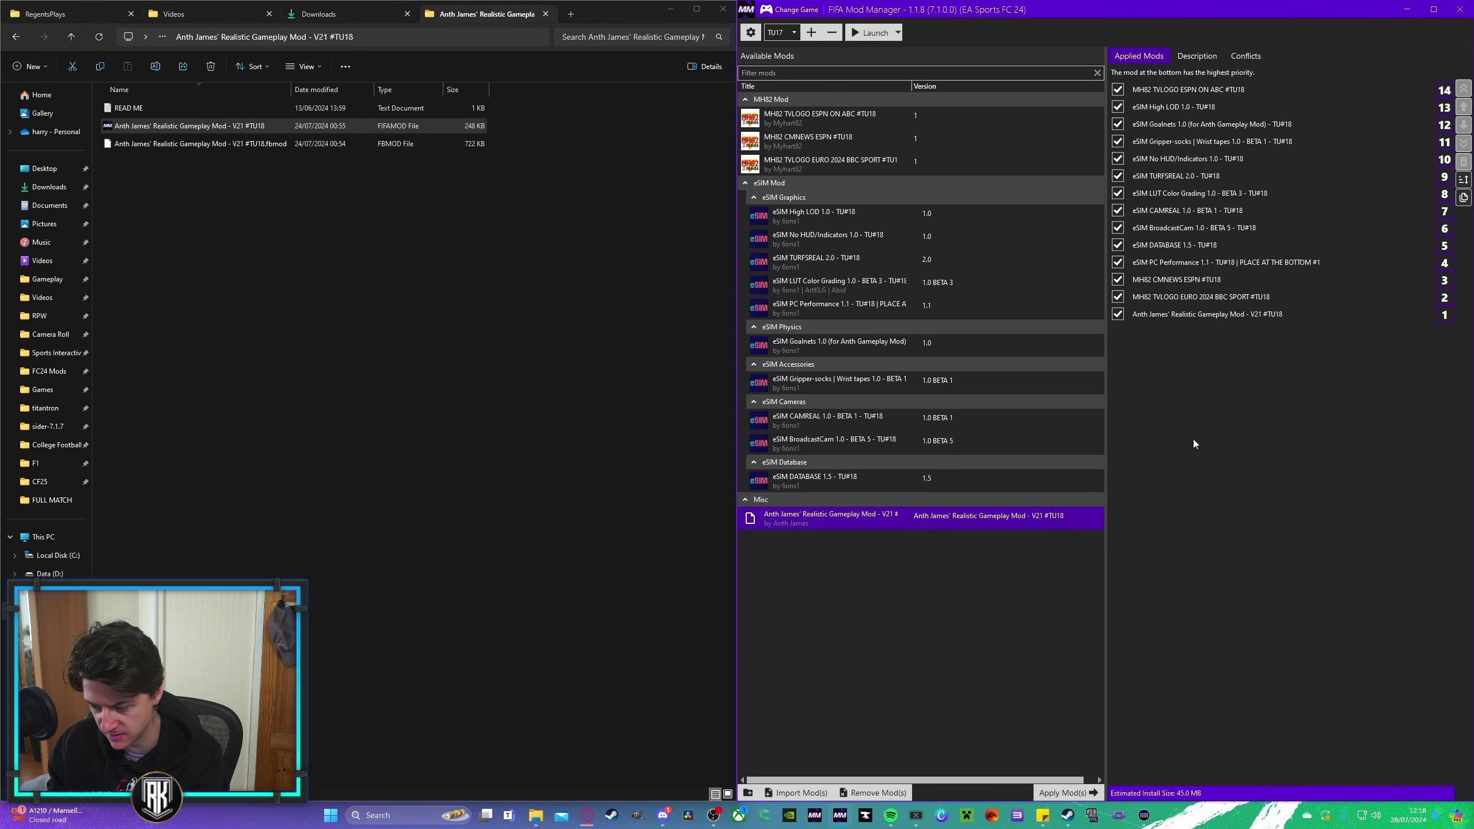
# Step: Reorder the applied mods: Anth James' Realistic Gameplay Mod below eSIM TURFSREAL 2.0, and the other MH82 mods below MH82 TVLOGO ESPN ON ABC
pyautogui.moveTo(1195, 321); pyautogui.dragTo(1187, 263)
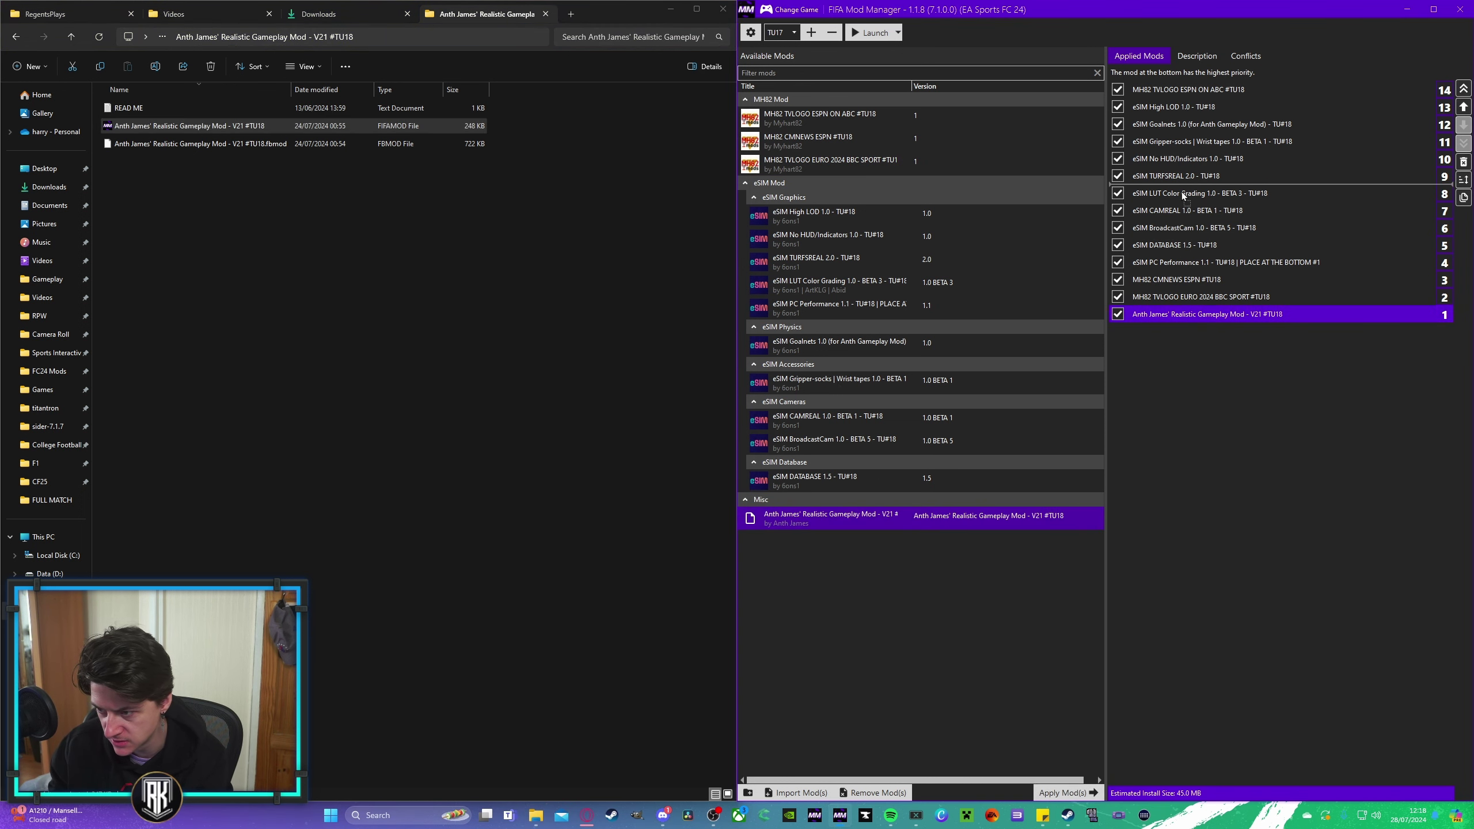
pyautogui.moveTo(1182, 195); pyautogui.dragTo(1183, 196)
pyautogui.click(1184, 312)
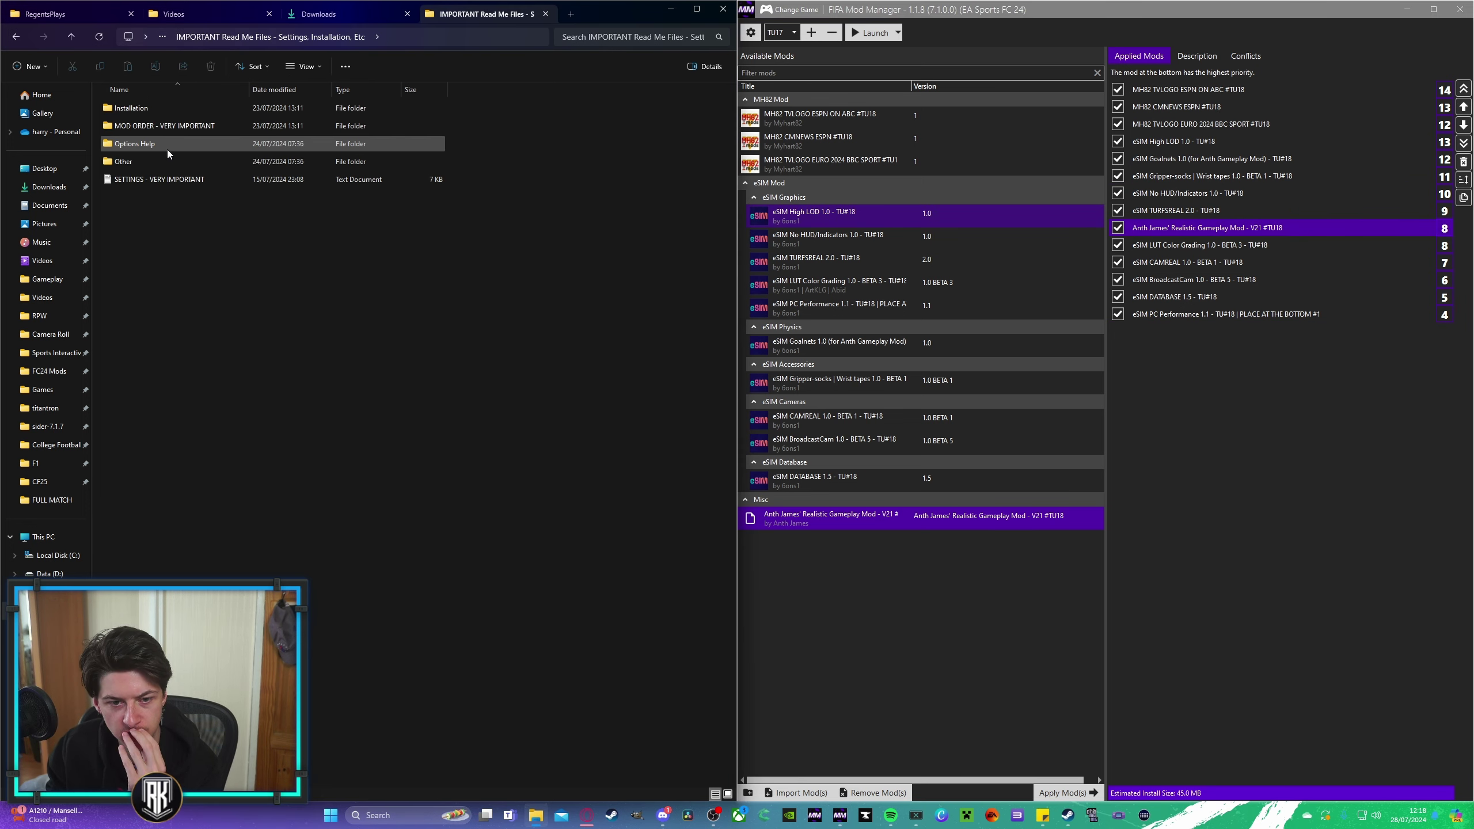
# Step: Browse the package's read-me and Options folders, and import and apply Attacking Adjustment 4 #TU18 from Attacking Adjustment Option 4
pyautogui.doubleClick(160, 158)
pyautogui.hotkey('alt', 'Up')
pyautogui.hotkey('alt', 'Up')
pyautogui.doubleClick(164, 144)
pyautogui.doubleClick(173, 114)
pyautogui.doubleClick(169, 109)
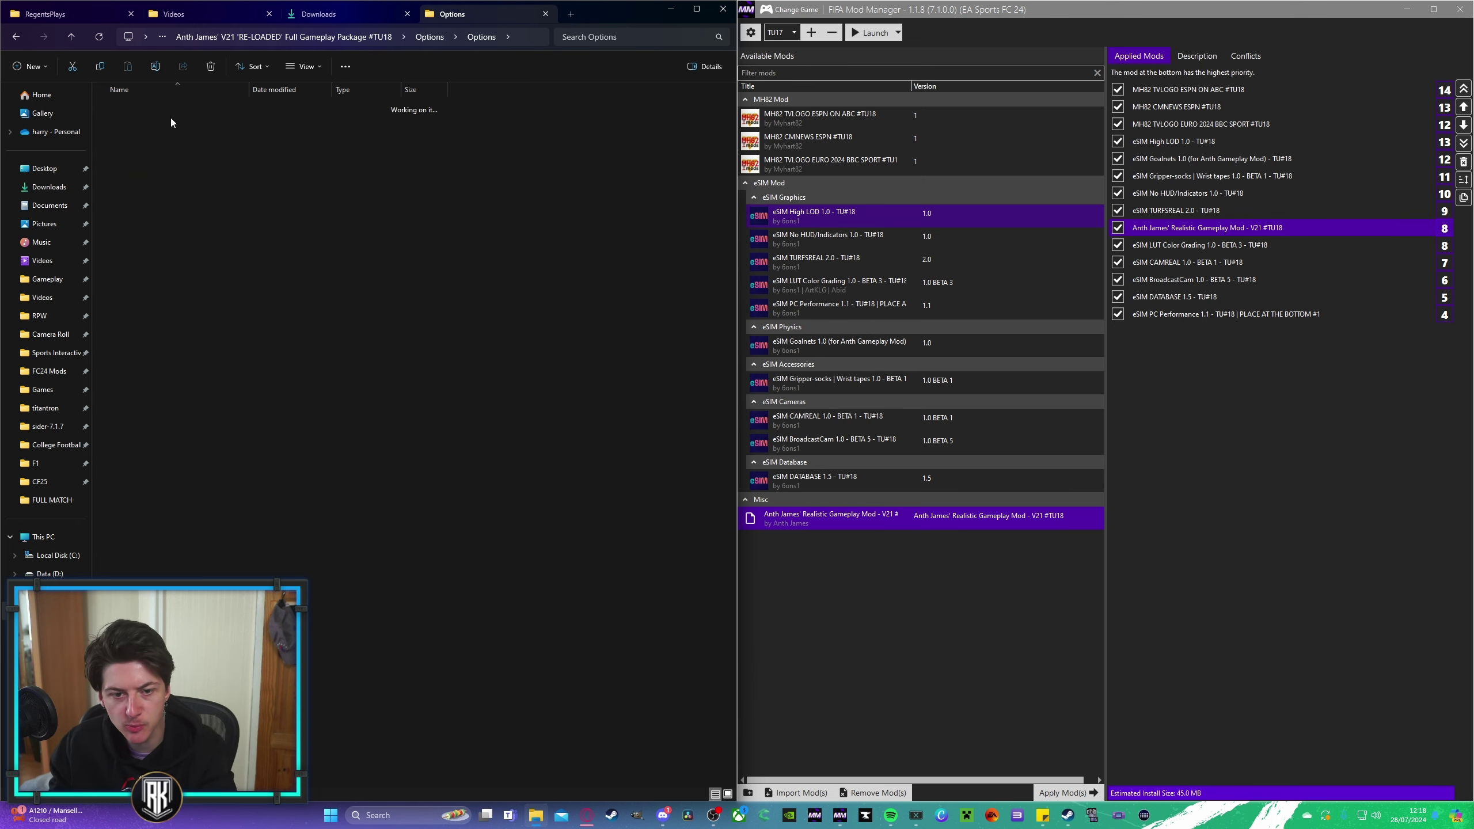
pyautogui.doubleClick(169, 161)
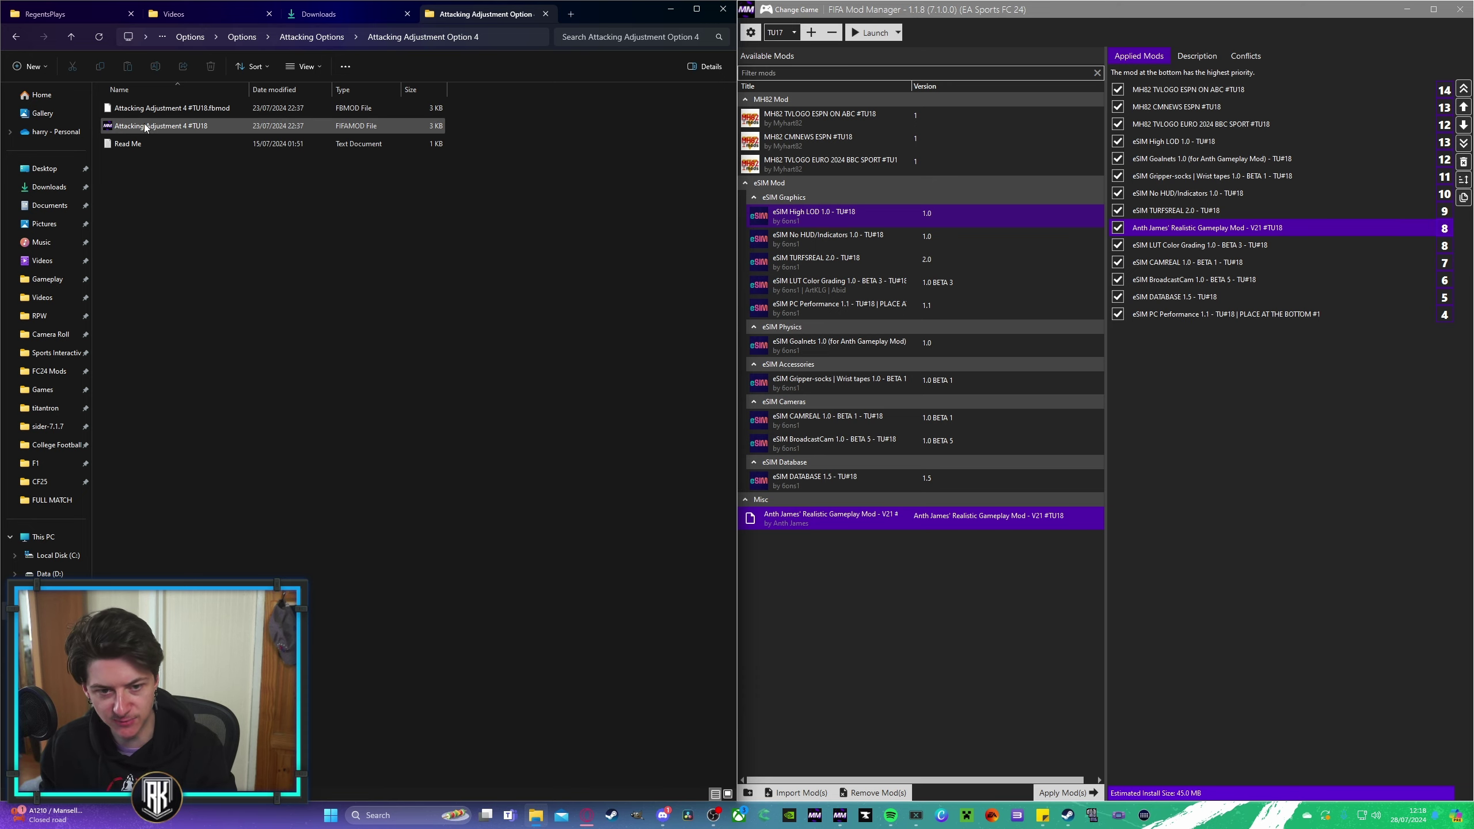
pyautogui.moveTo(144, 123); pyautogui.dragTo(889, 553)
pyautogui.hotkey('alt', 'Left')
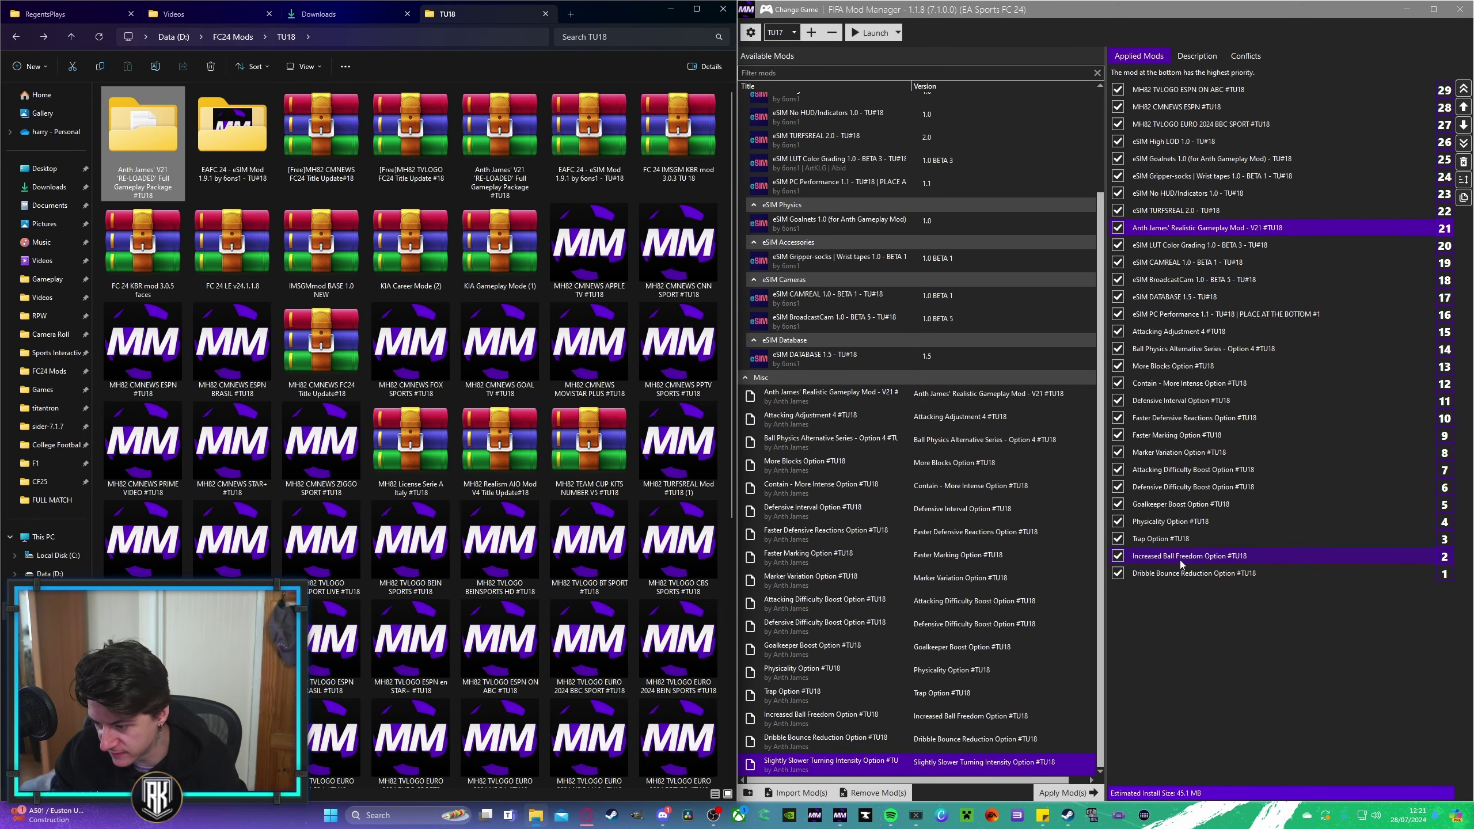
# Step: Move the applied mods from Attacking Adjustment 4 through Dribble Bounce Reduction Option directly above Anth James' Realistic Gameplay Mod
pyautogui.click(1182, 573)
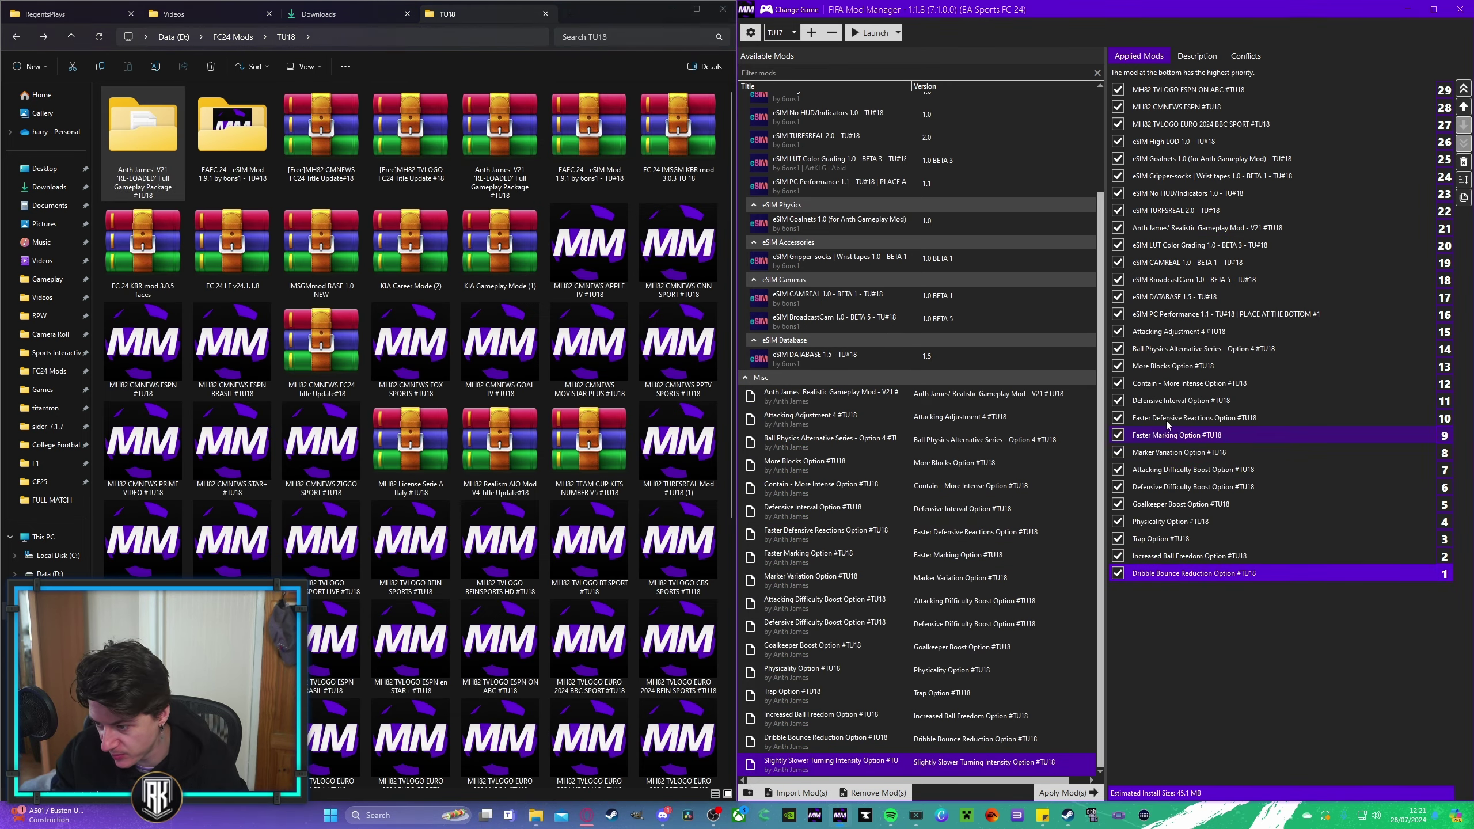
pyautogui.keyDown('shift'); pyautogui.click(1150, 336); pyautogui.keyUp('shift')
pyautogui.moveTo(1150, 335); pyautogui.dragTo(1157, 226)
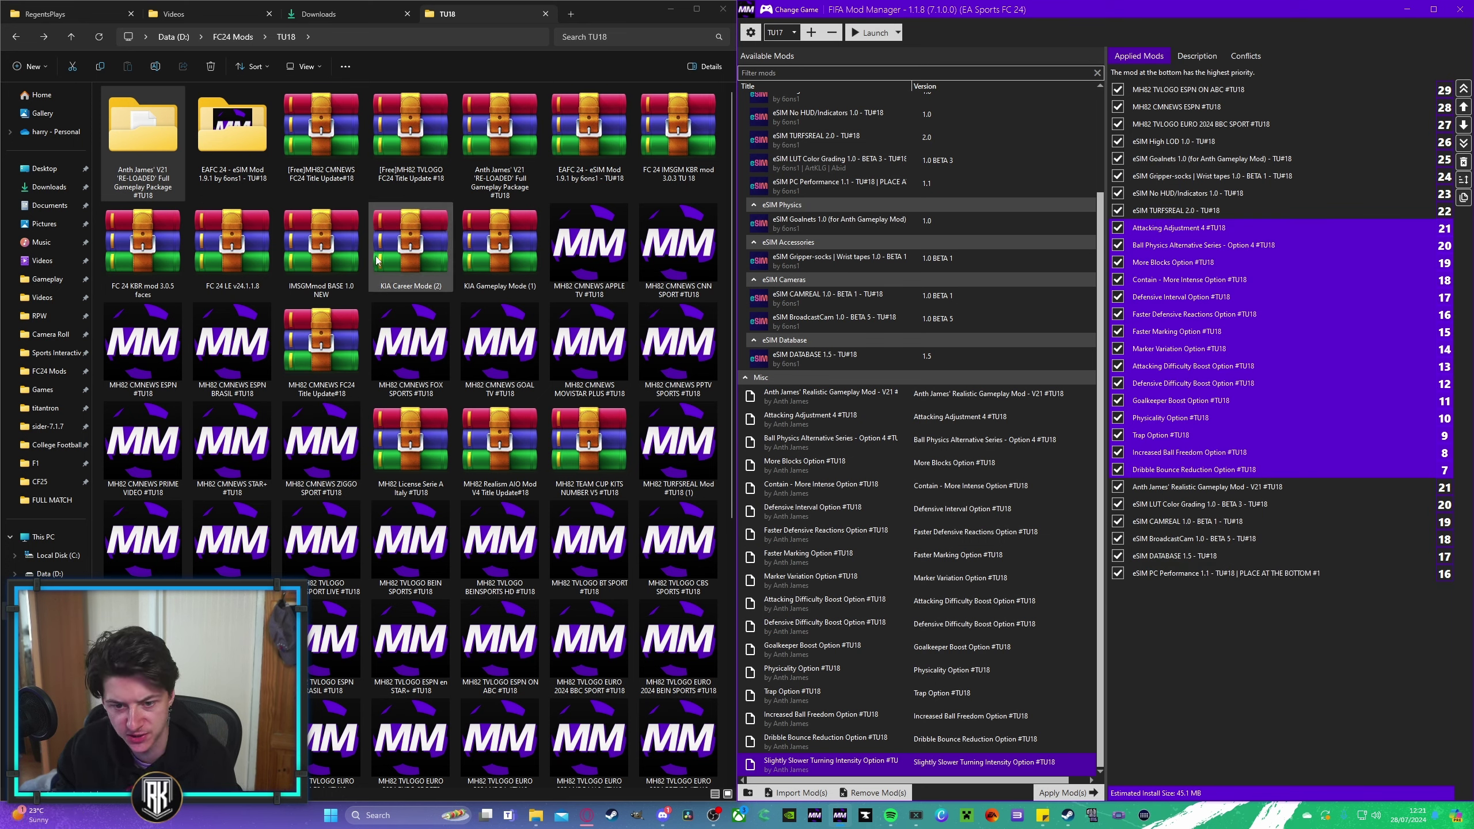
# Step: Extract the IMSGMmod BASE 1.0 NEW and FC 24 KBR mod 3.0.5 faces archives into the TU18 folder
pyautogui.rightClick(330, 251)
pyautogui.moveTo(459, 480)
pyautogui.click(580, 536)
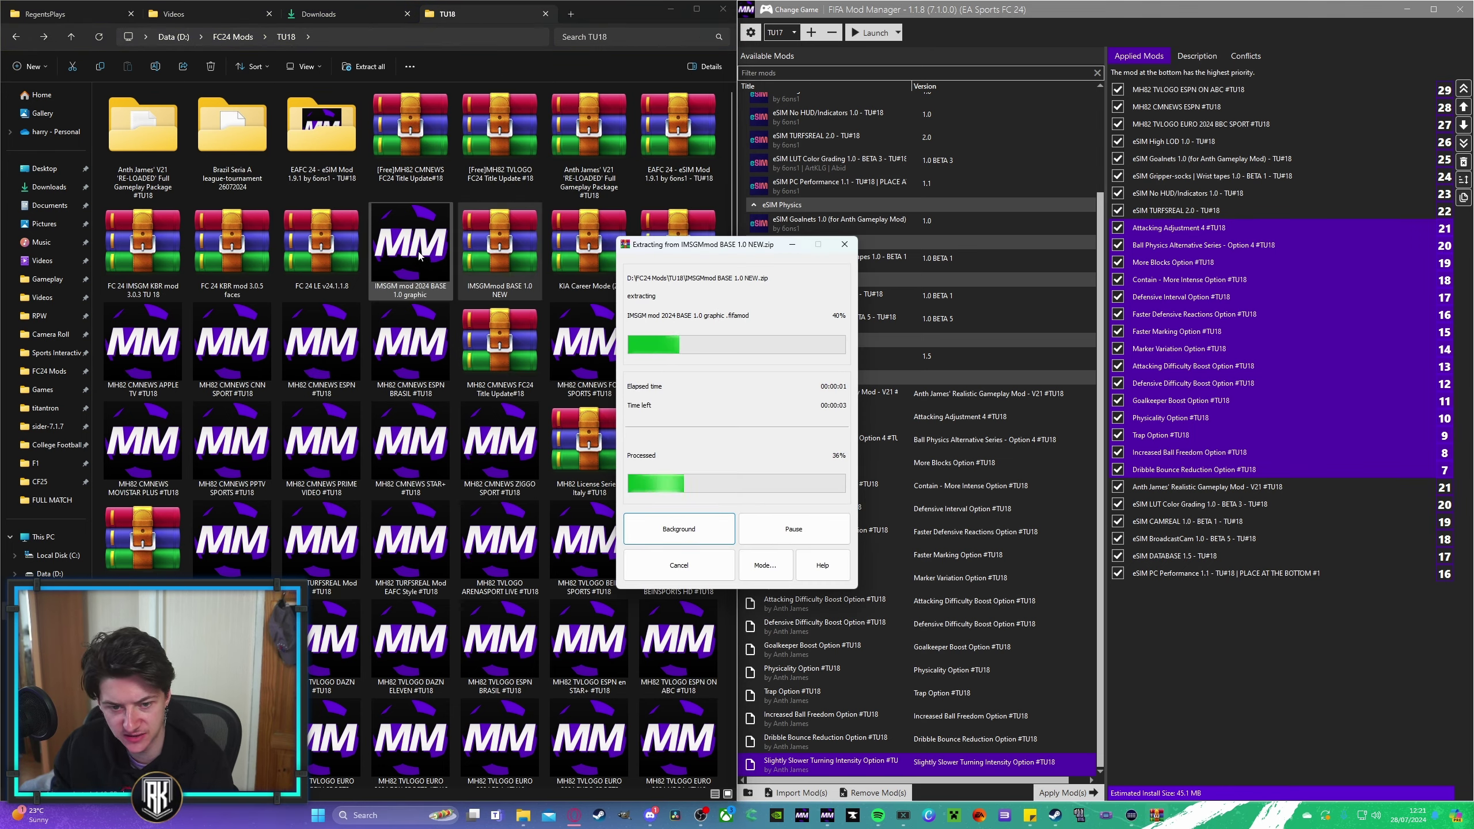
pyautogui.rightClick(231, 249)
pyautogui.moveTo(302, 477)
pyautogui.click(428, 527)
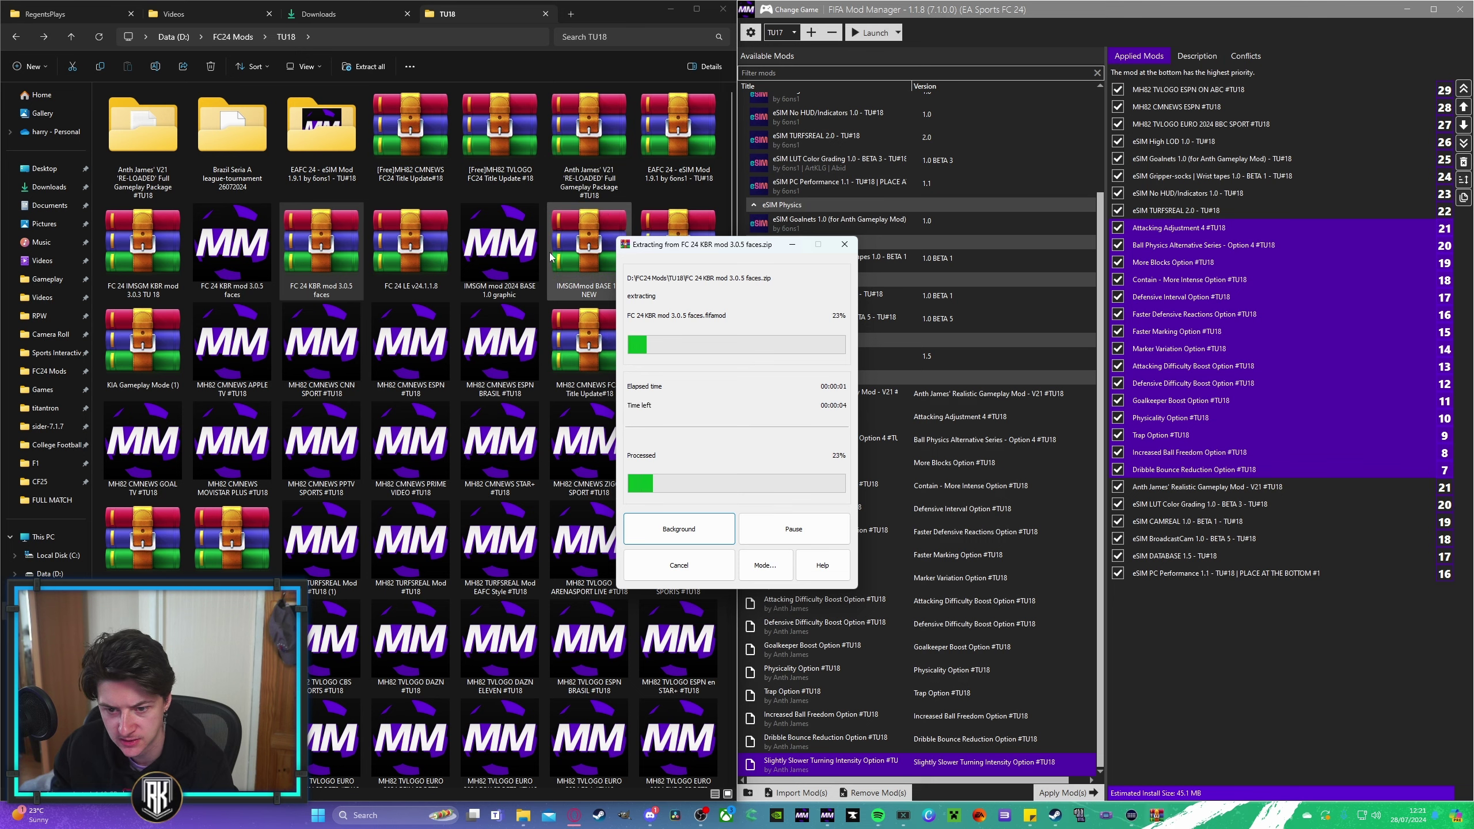
# Step: Extract the KIA Career Mode (2) and KIA Gameplay Mode (1) archives into the TU18 folder
pyautogui.click(133, 248)
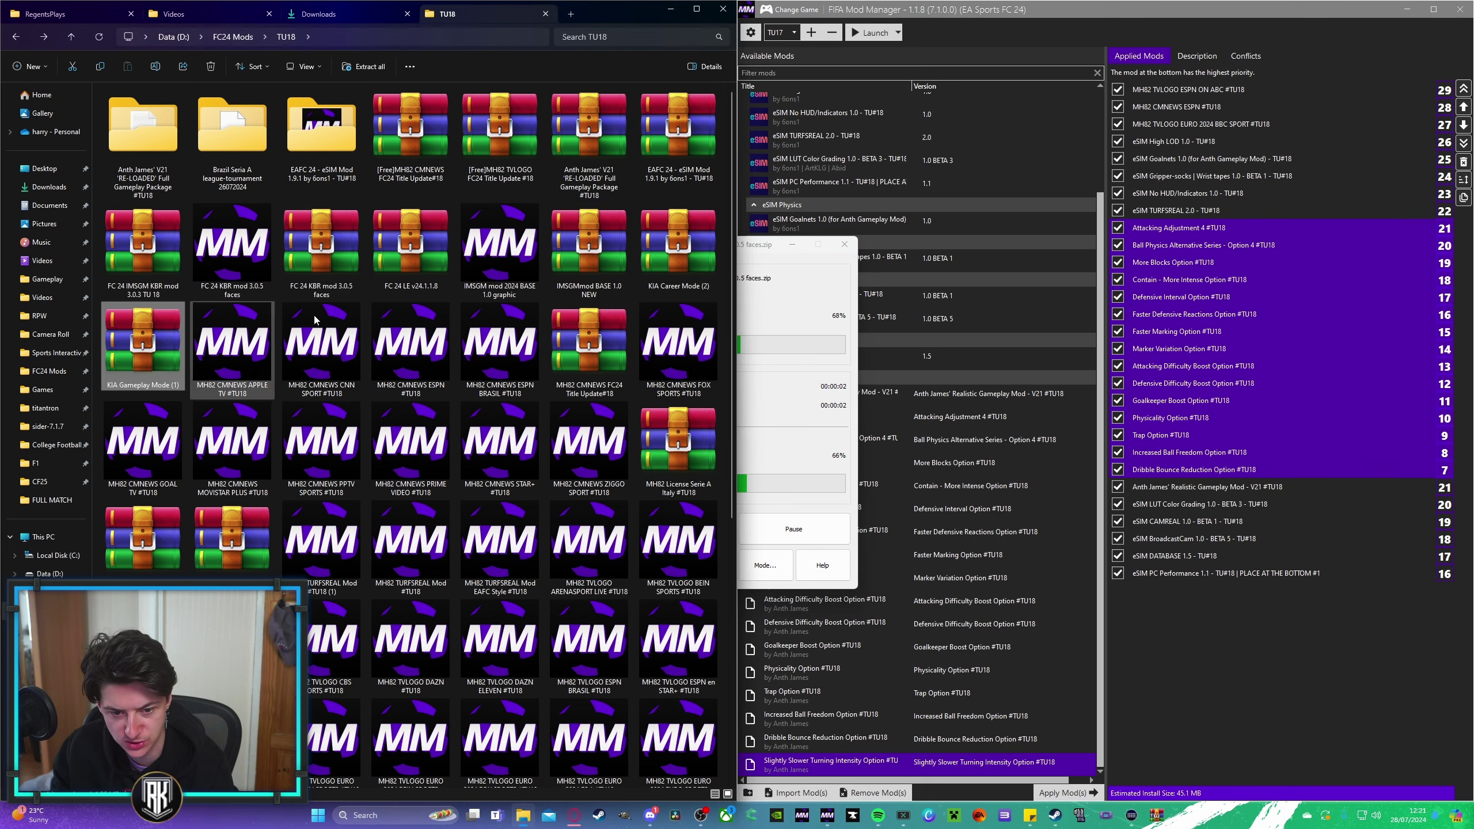
pyautogui.rightClick(664, 254)
pyautogui.moveTo(794, 479)
pyautogui.click(859, 513)
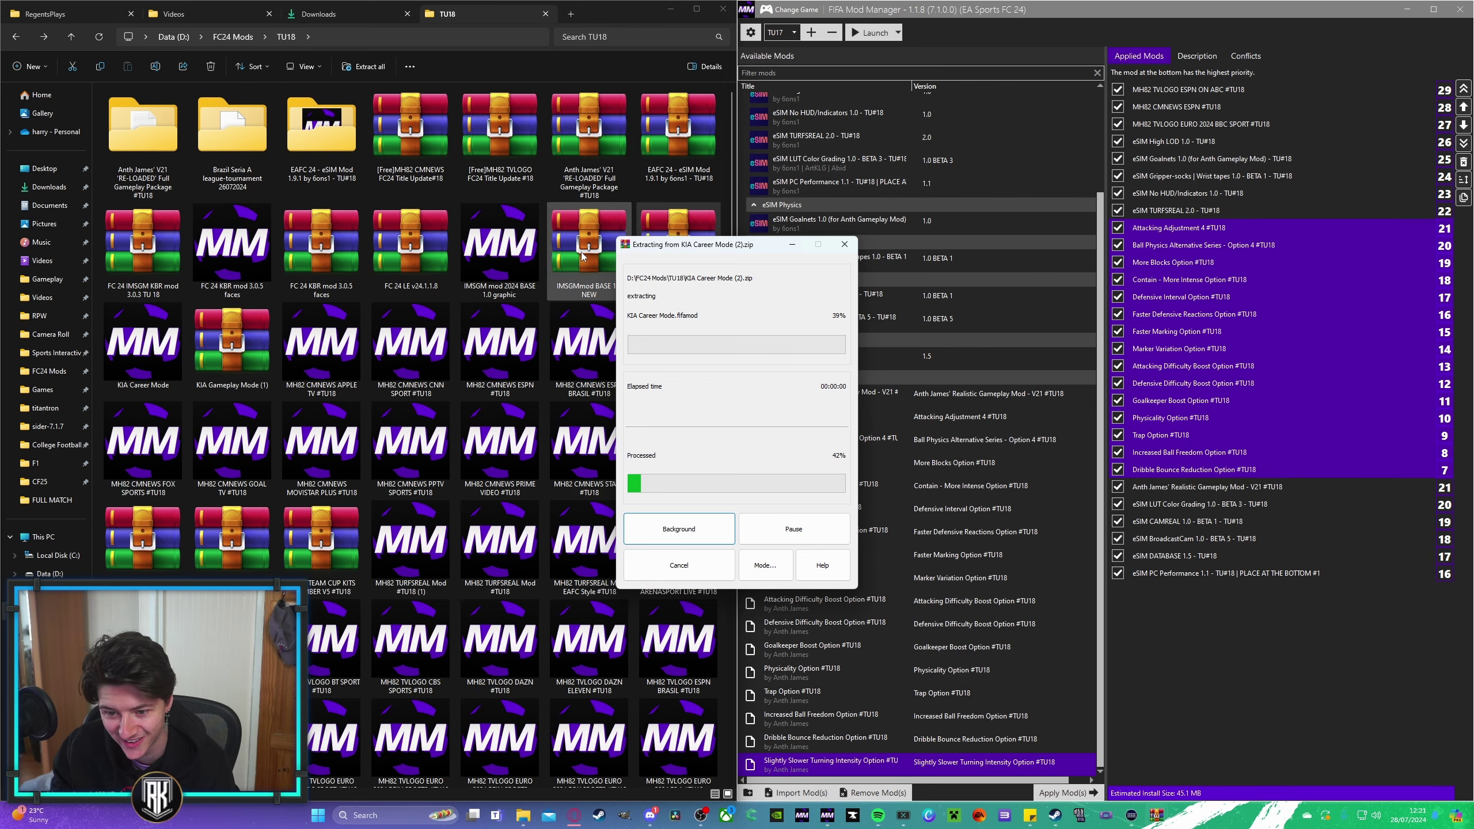
pyautogui.click(239, 358)
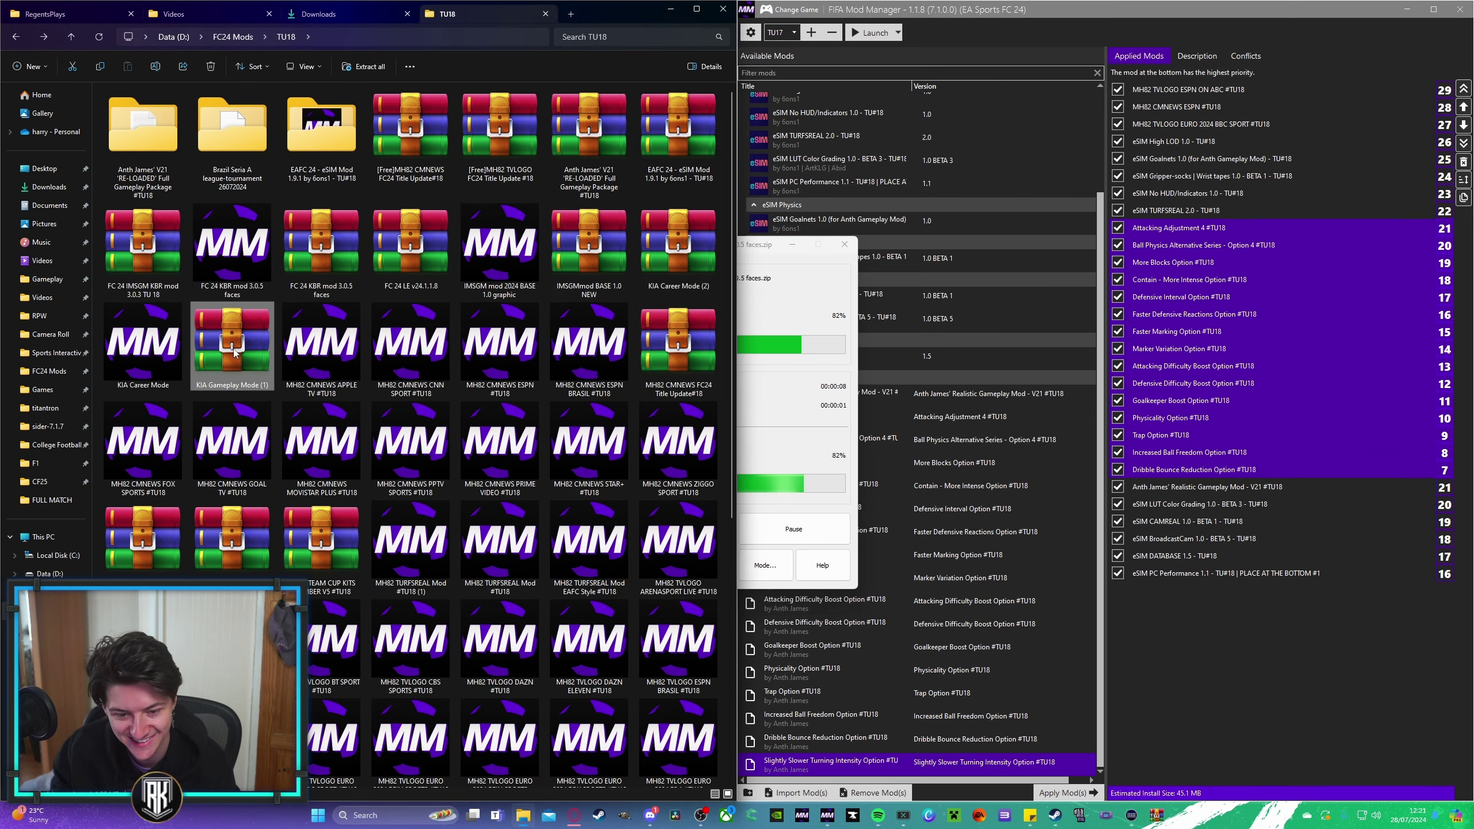
# Step: Extract the MH82 License Serie A Italy #TU18 archive directly into the TU18 folder
pyautogui.rightClick(144, 423)
pyautogui.moveTo(232, 616)
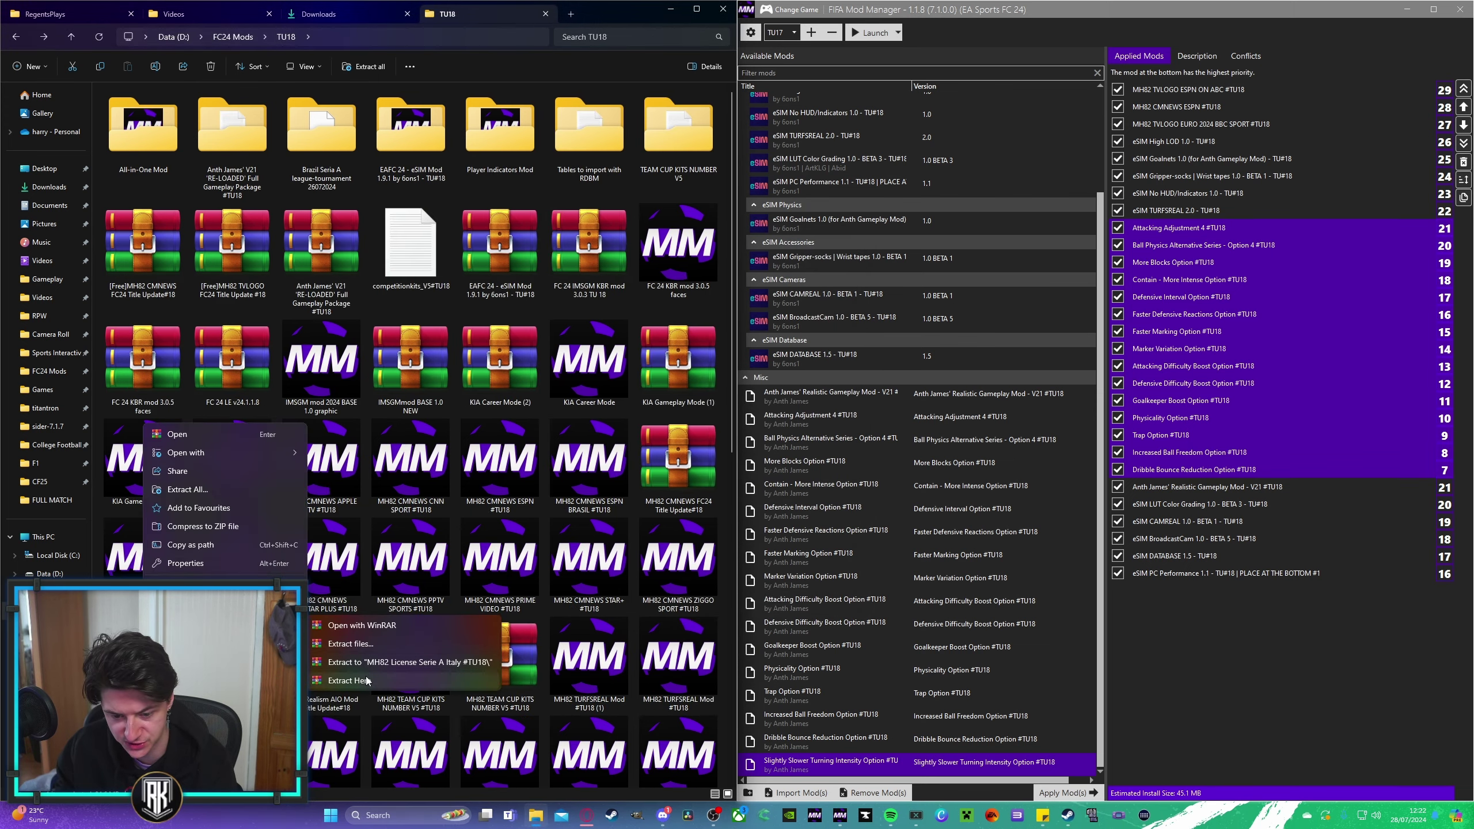
pyautogui.click(407, 682)
pyautogui.click(715, 478)
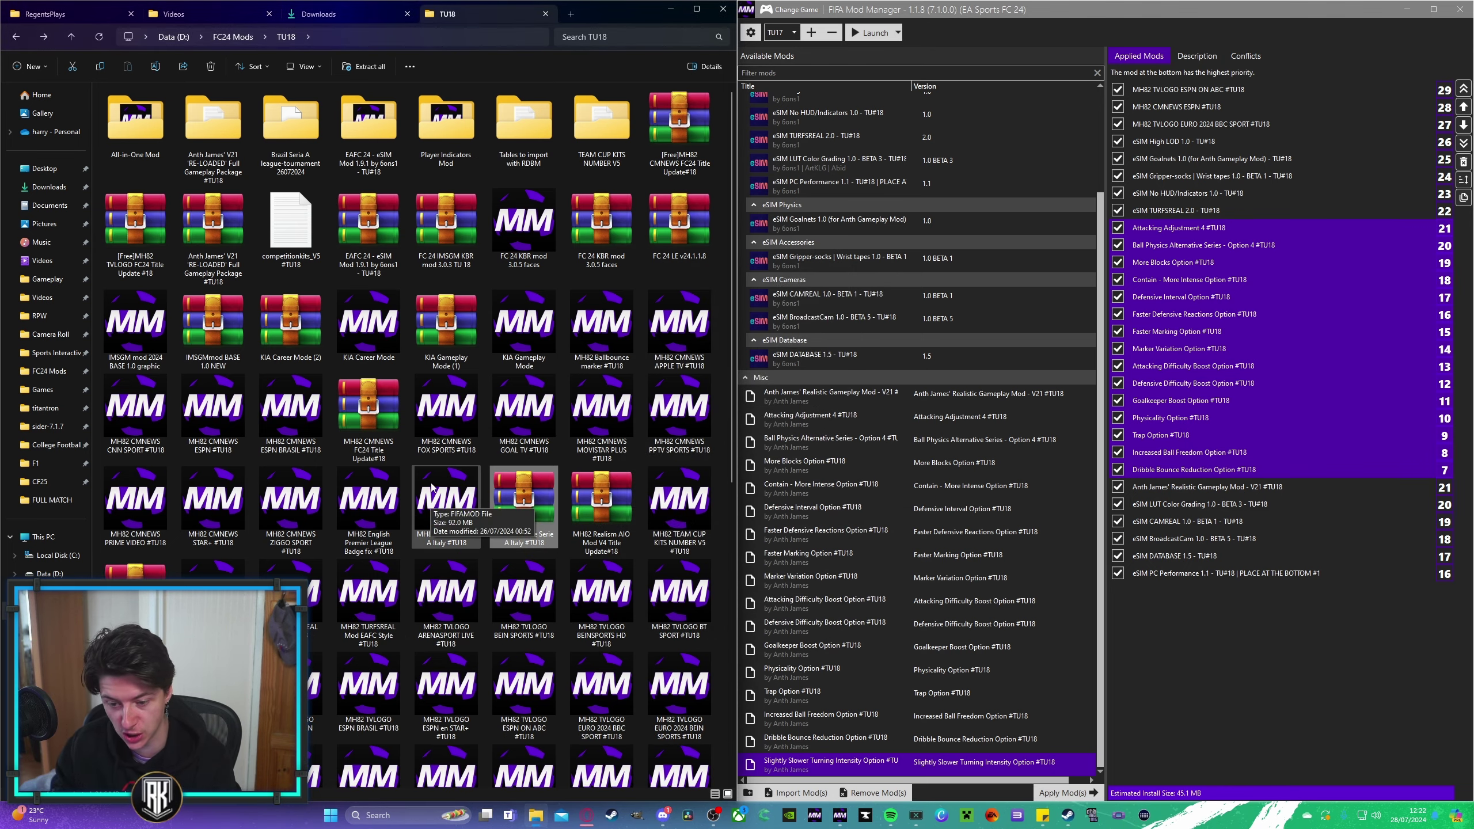
# Step: Import and apply MH82 License Serie A Italy #TU18 and MH82 English Premier League Badge fix #TU18
pyautogui.click(456, 497)
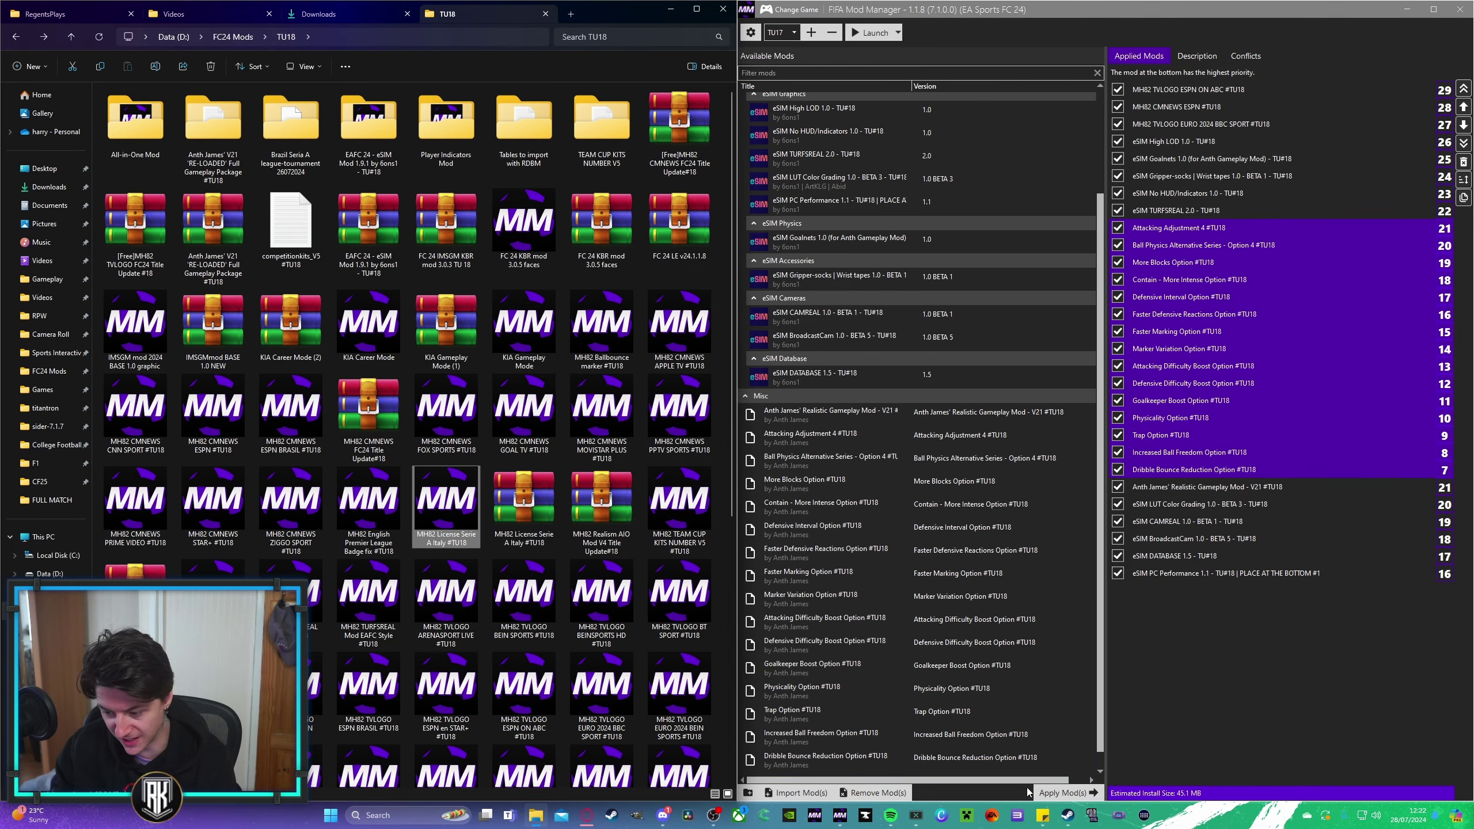
pyautogui.moveTo(446, 505); pyautogui.dragTo(1053, 798)
pyautogui.click(1051, 793)
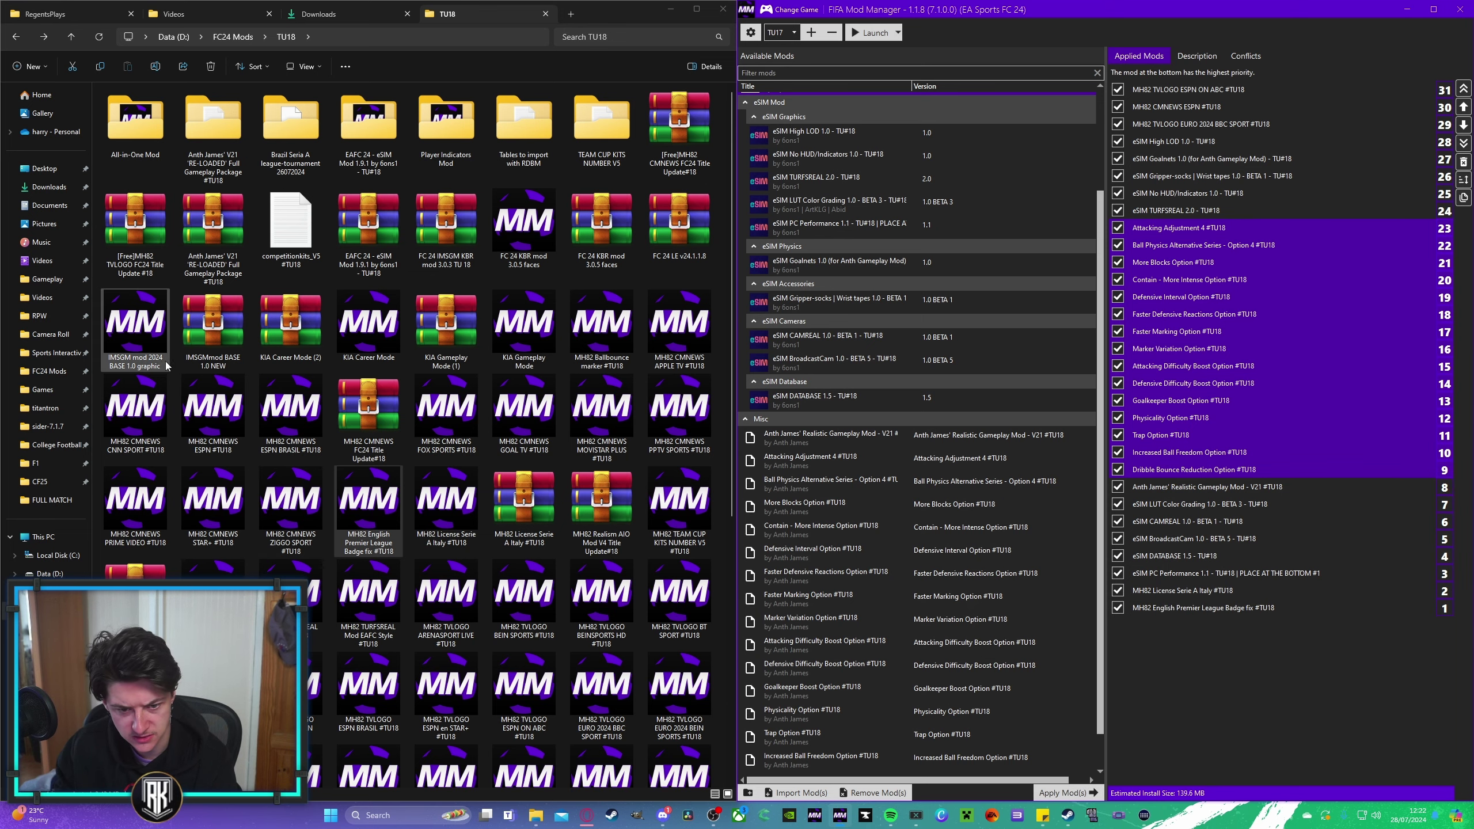
# Step: Import and apply IMSGM mod 2024 BASE 1.0 graphic and FC 24 KBR mod 3.0.5 faces, and extract the FC 24 IMSGM KBR mod 3.0.3 archive
pyautogui.moveTo(120, 327); pyautogui.dragTo(1078, 769)
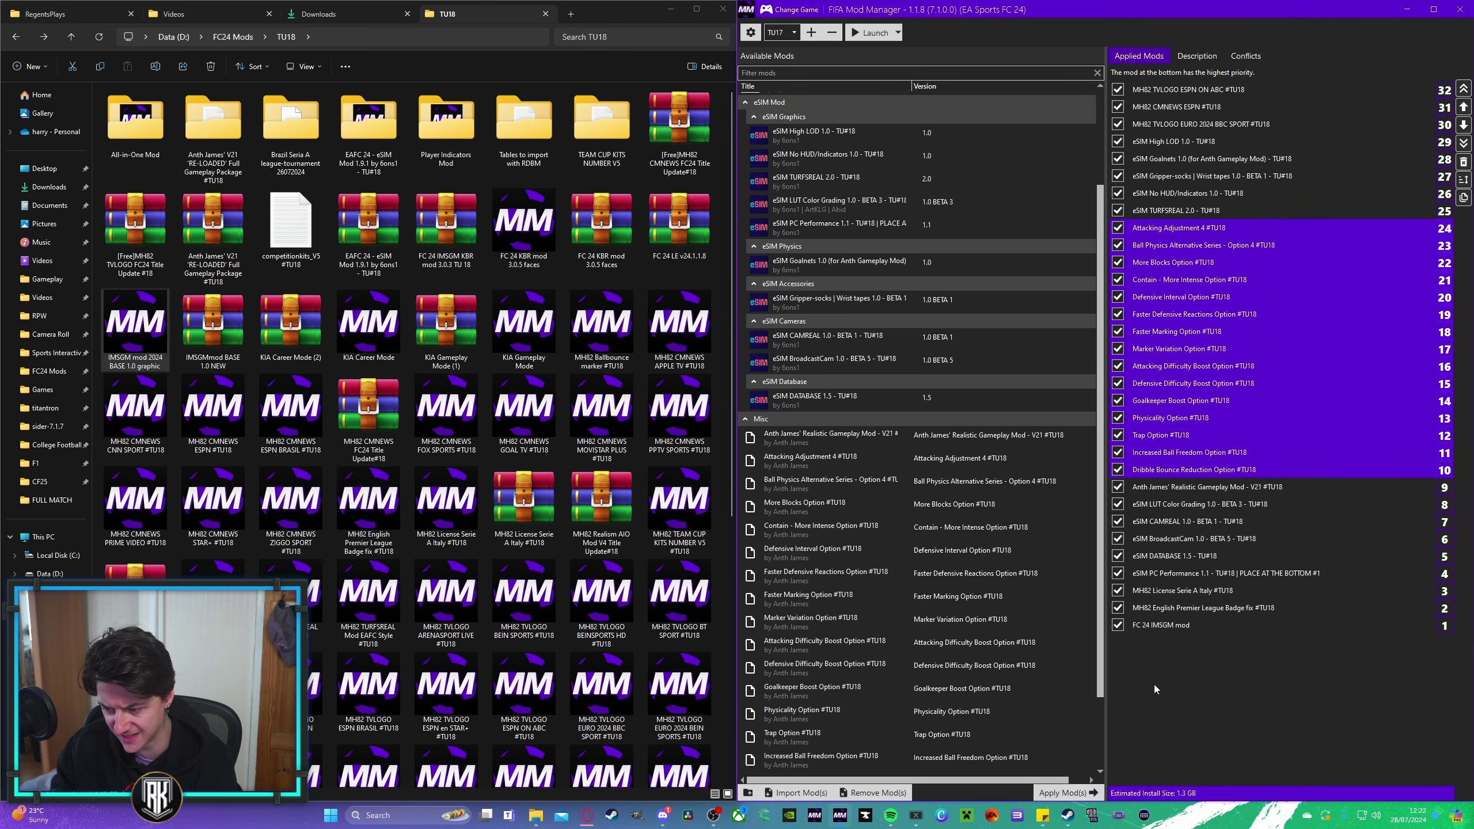
pyautogui.moveTo(524, 226); pyautogui.dragTo(1029, 758)
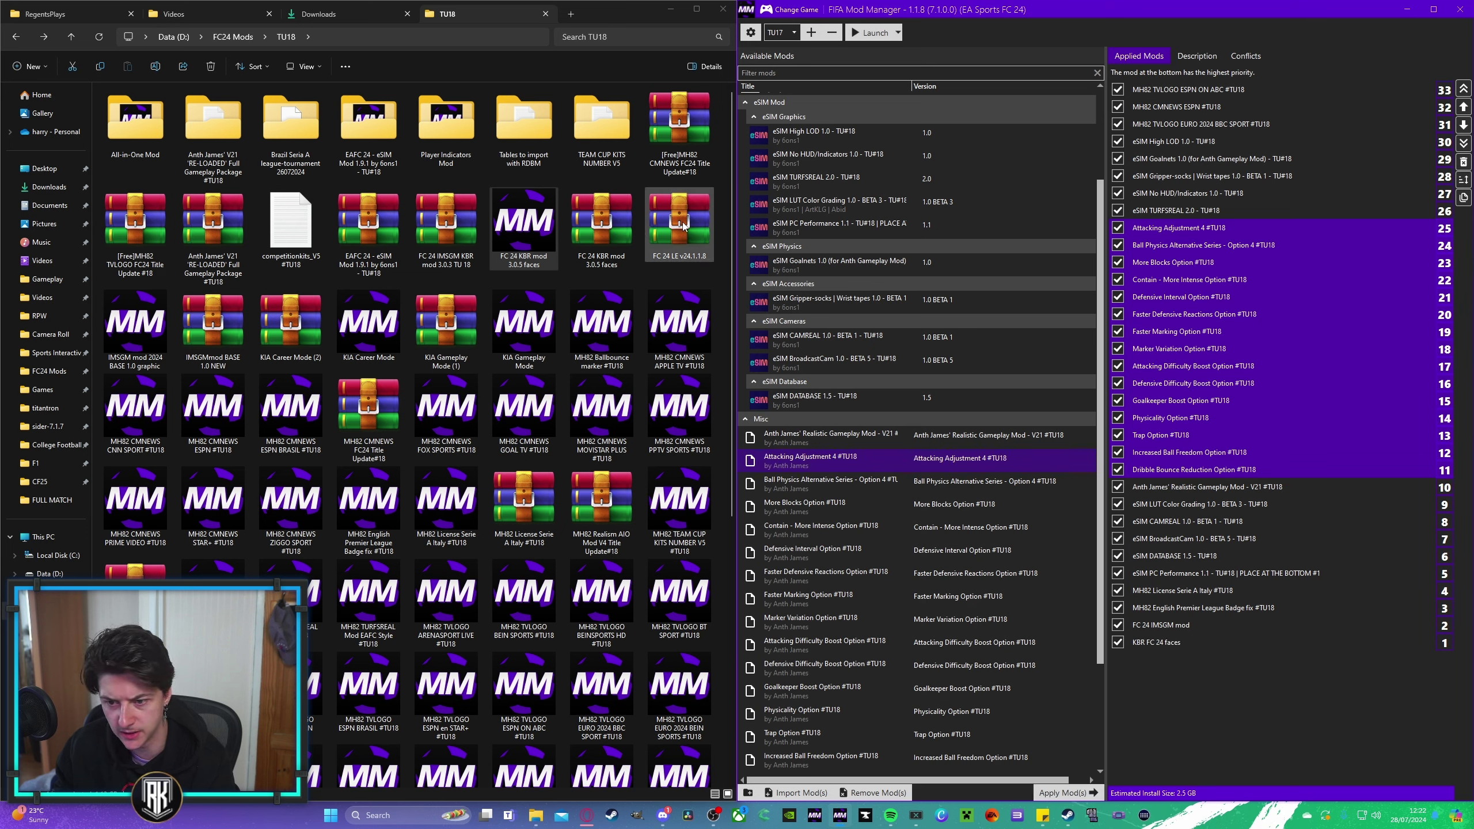
pyautogui.click(437, 235)
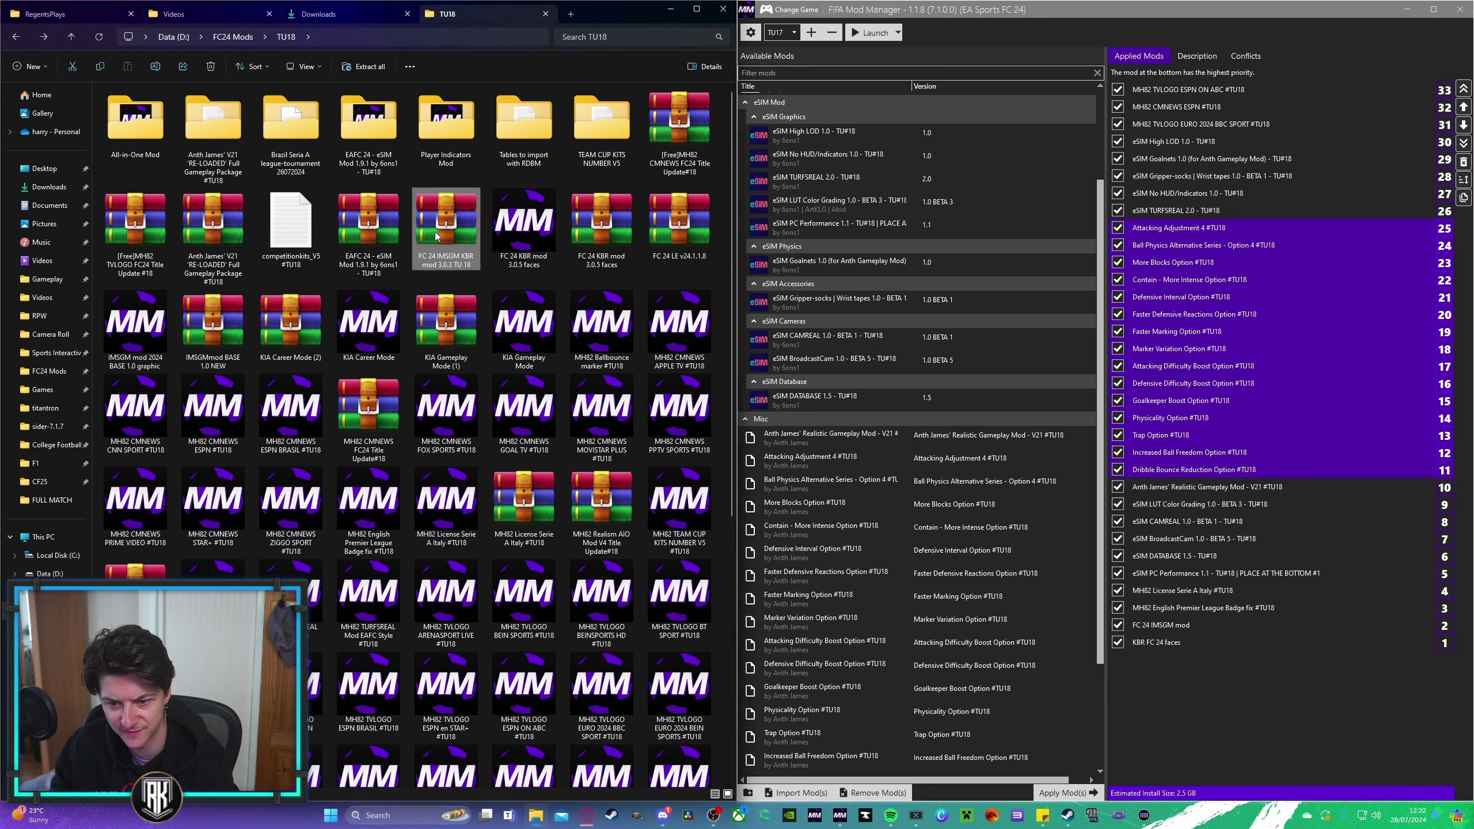
pyautogui.doubleClick(442, 235)
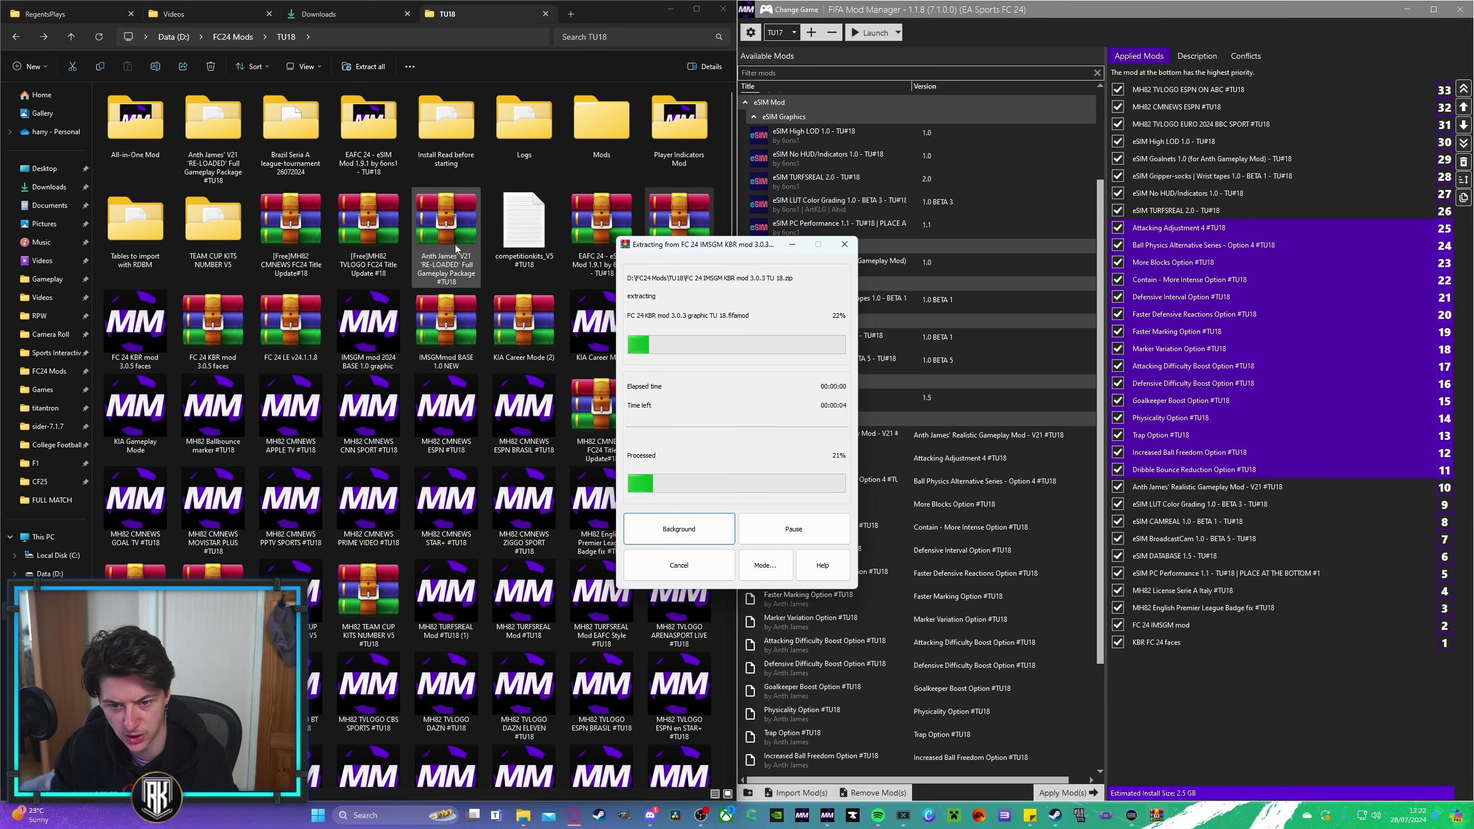
# Step: Import and apply MH82 AIO Realism Mod #TU18 and MH82 AIO Unlock Mod #TU18 from the All-in-One Mod folder
pyautogui.doubleClick(135, 119)
pyautogui.moveTo(145, 108); pyautogui.dragTo(917, 406)
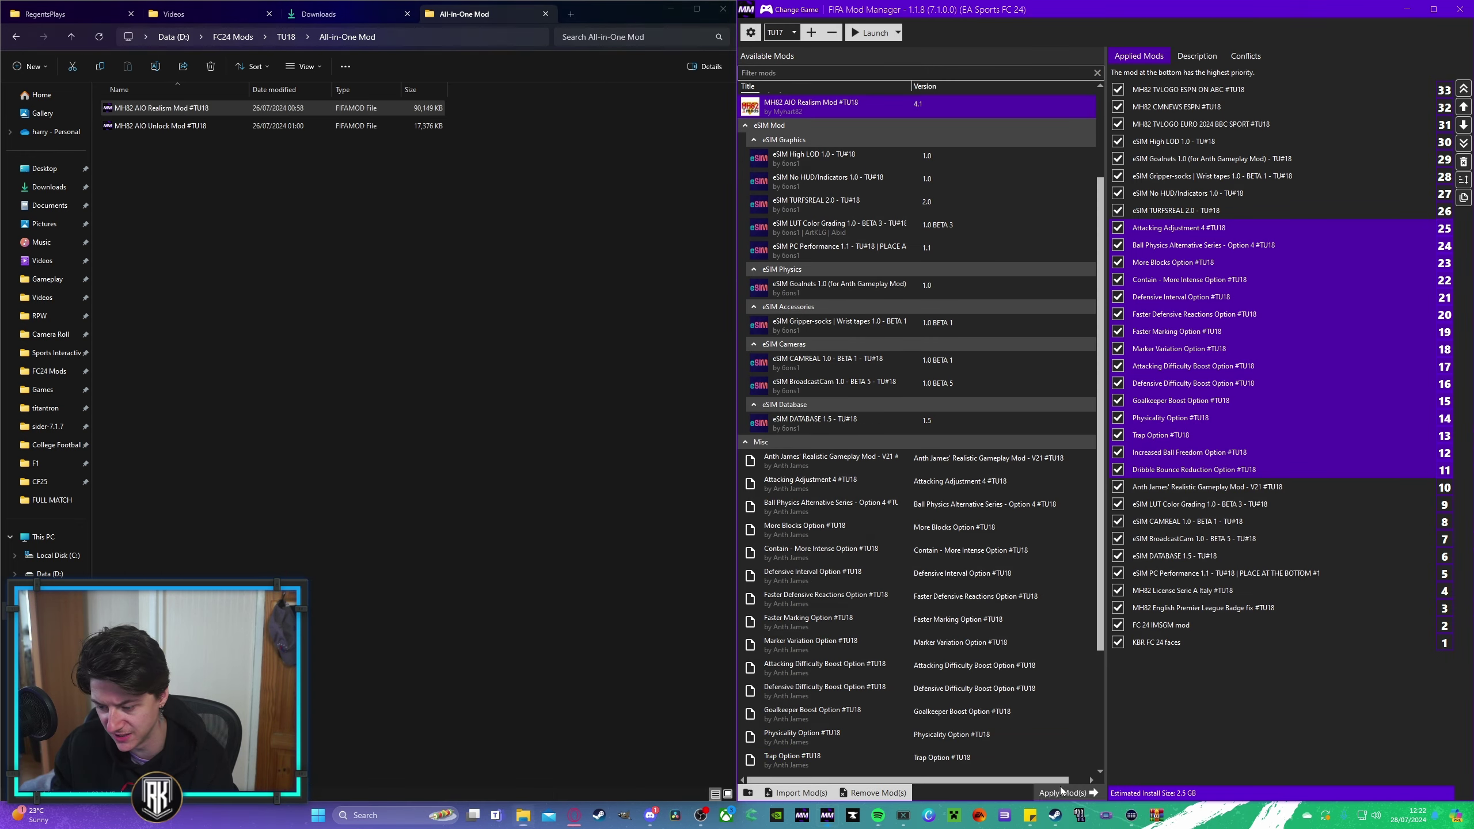
pyautogui.moveTo(160, 126); pyautogui.dragTo(1020, 755)
pyautogui.click(517, 412)
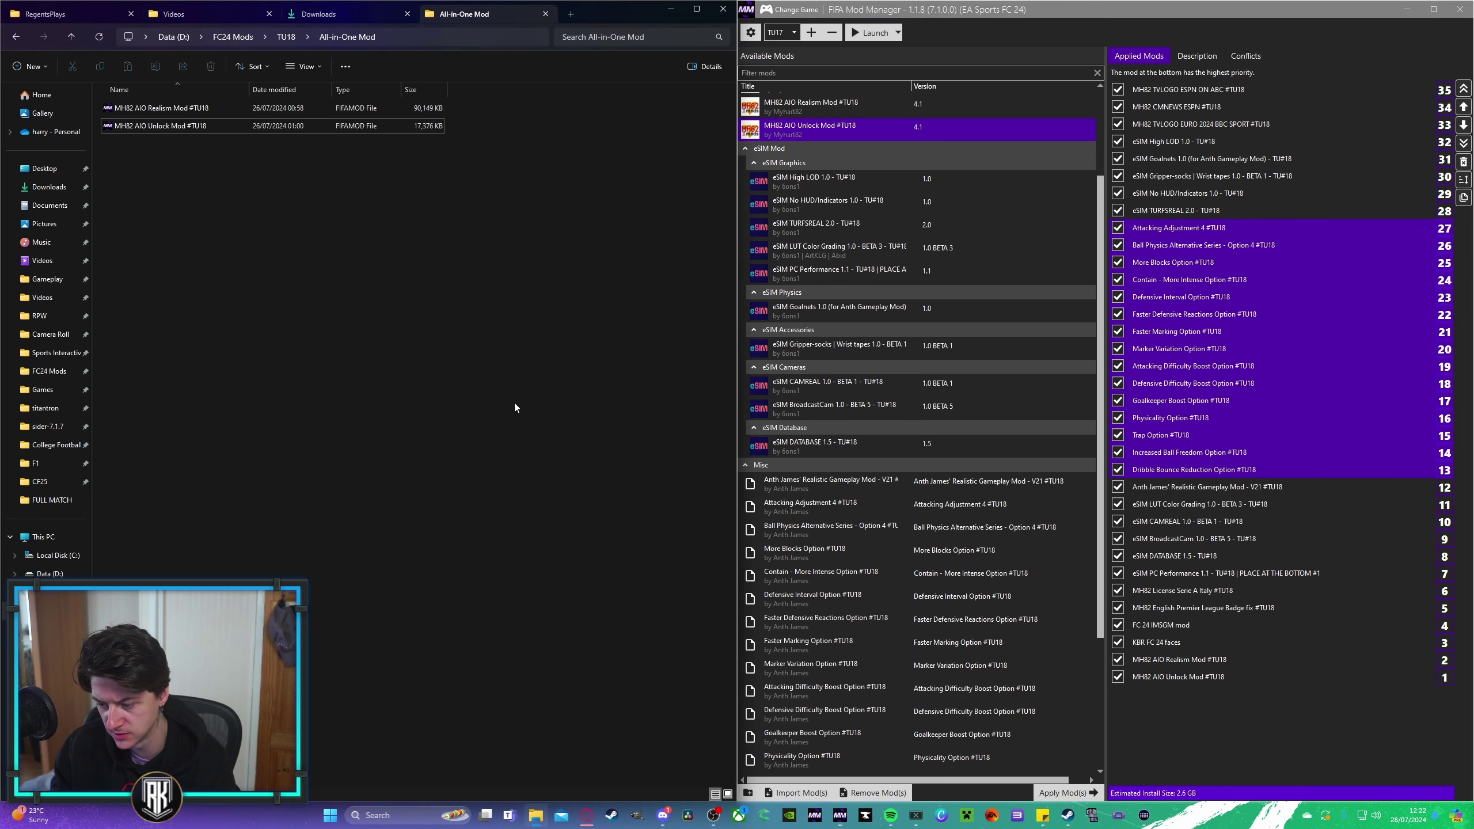
# Step: Return to the TU18 folder, check its Mods subfolder, and import and apply the KIA Career Mode mod
pyautogui.hotkey('alt', 'Left')
pyautogui.doubleClick(318, 171)
pyautogui.hotkey('alt', 'Left')
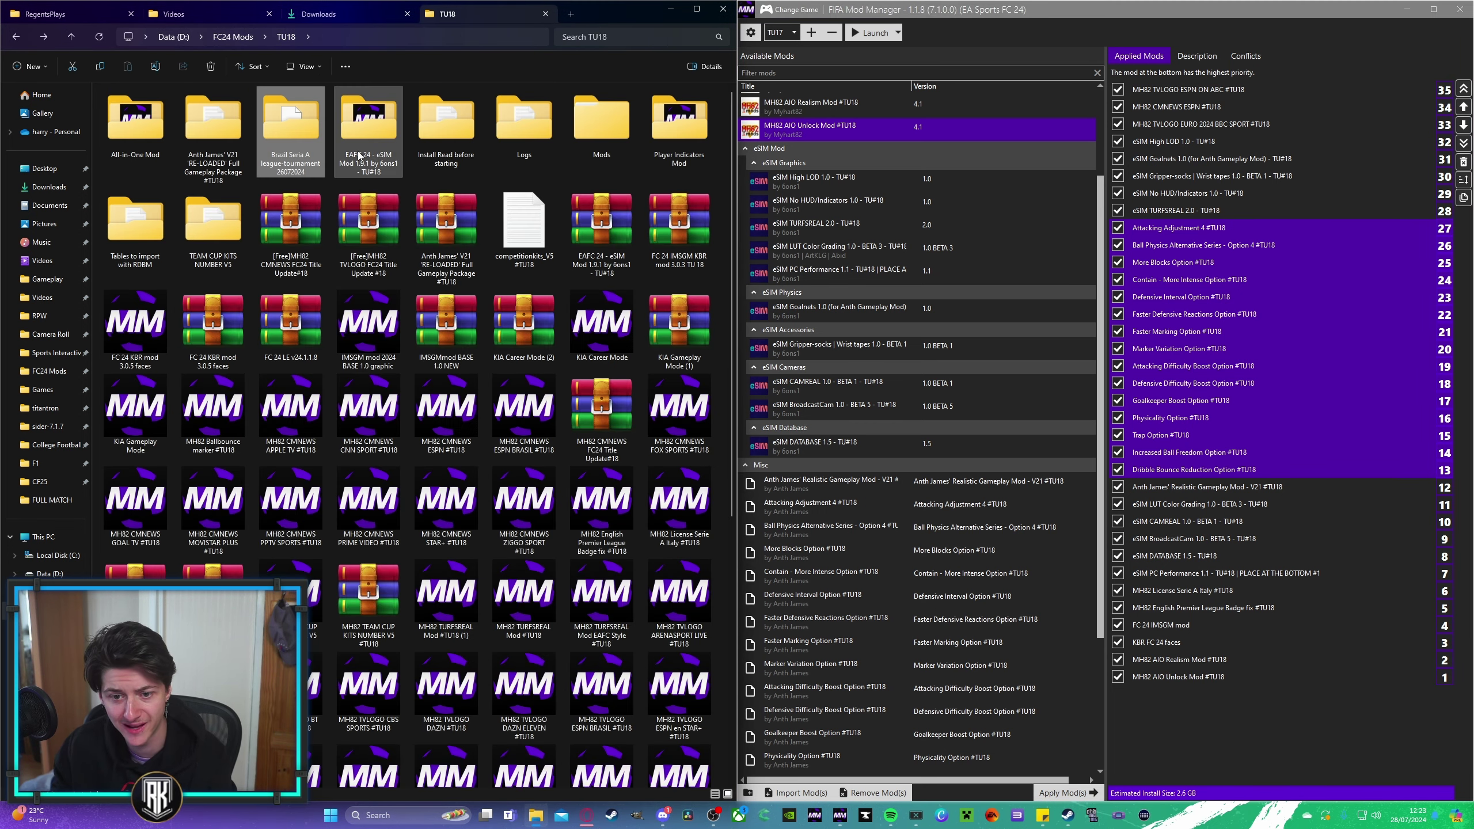
pyautogui.doubleClick(573, 130)
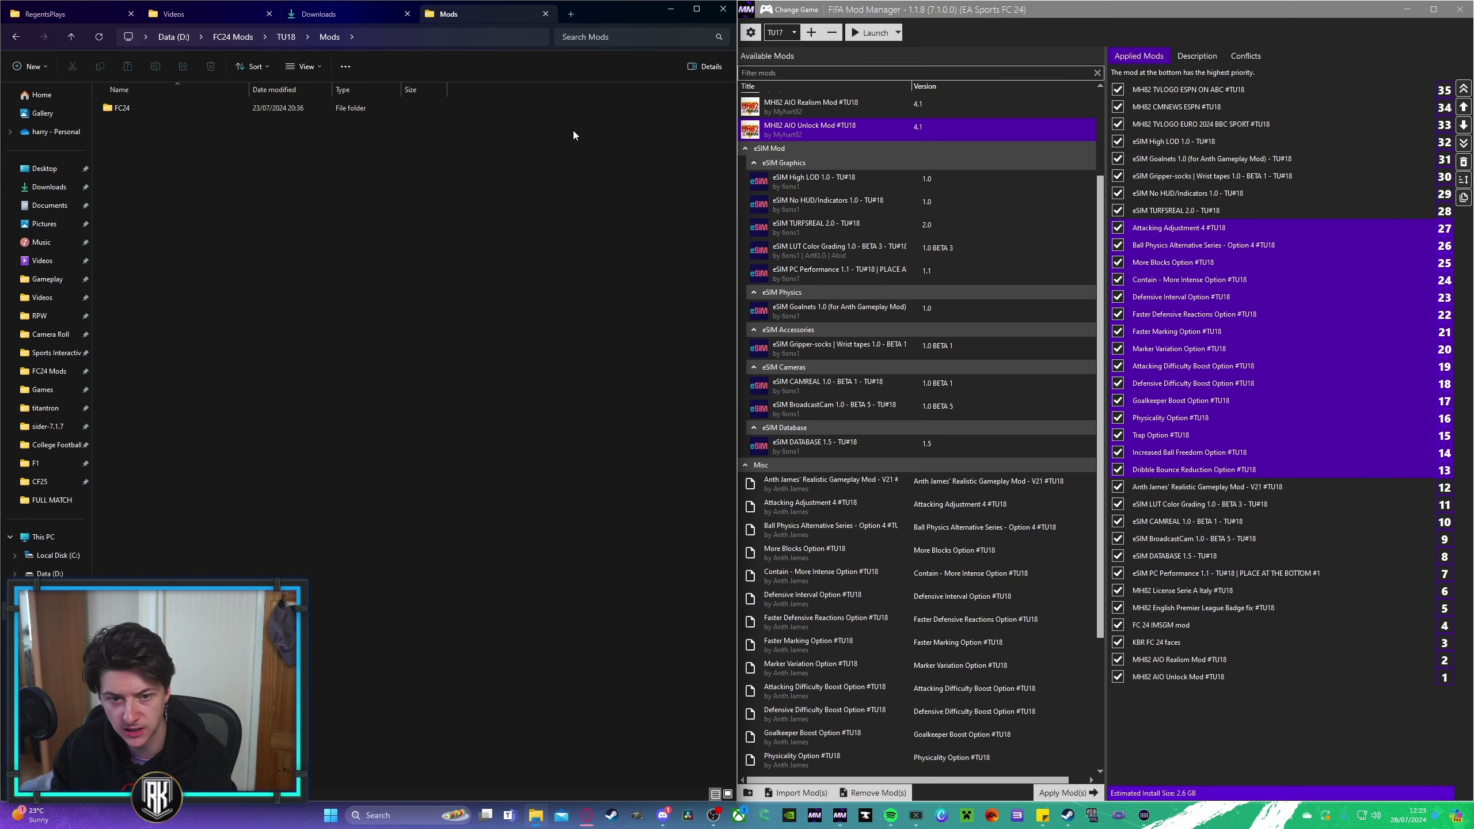
pyautogui.hotkey('alt', 'Left')
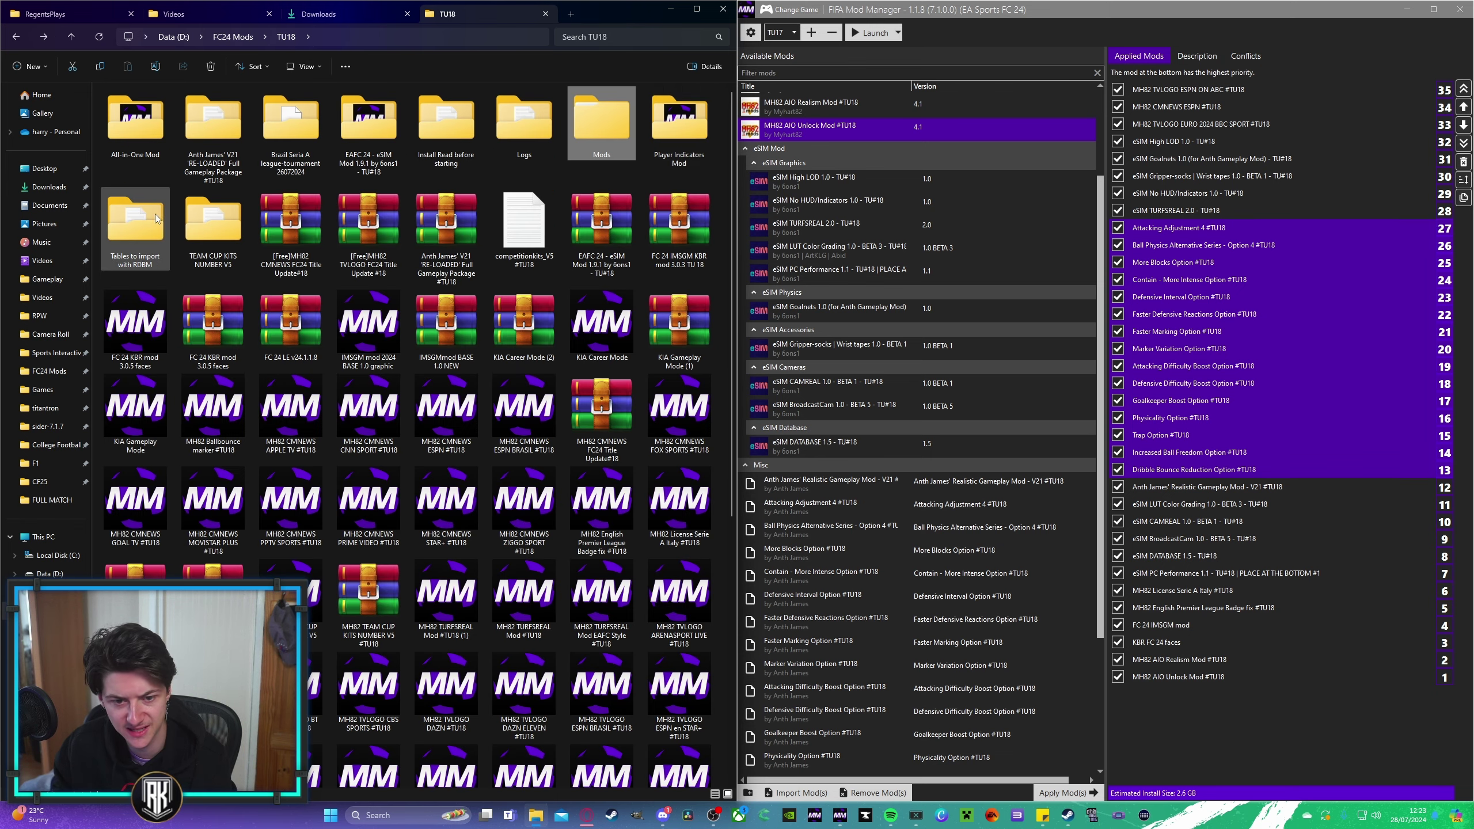
pyautogui.click(133, 420)
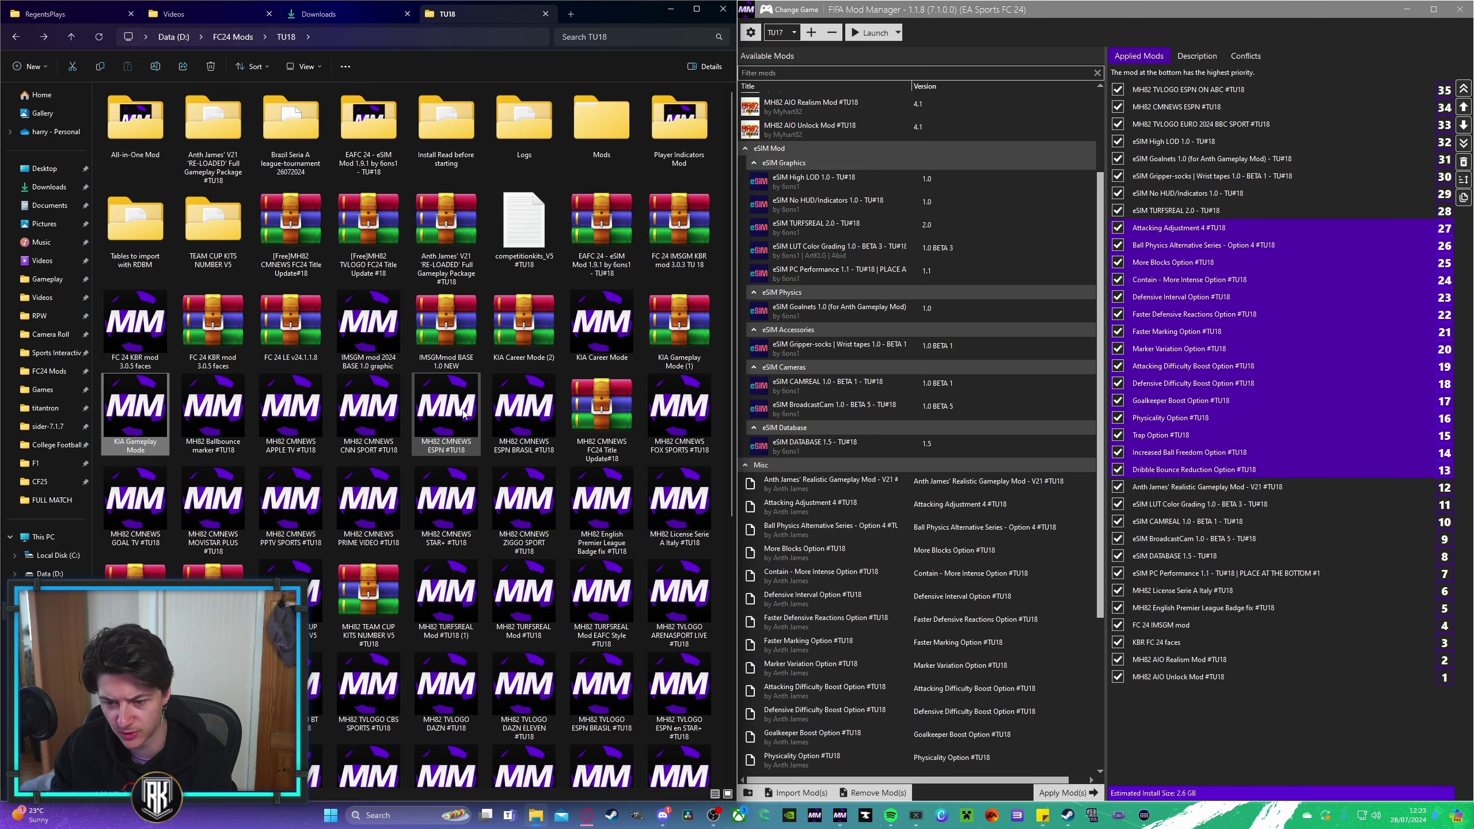
pyautogui.doubleClick(602, 322)
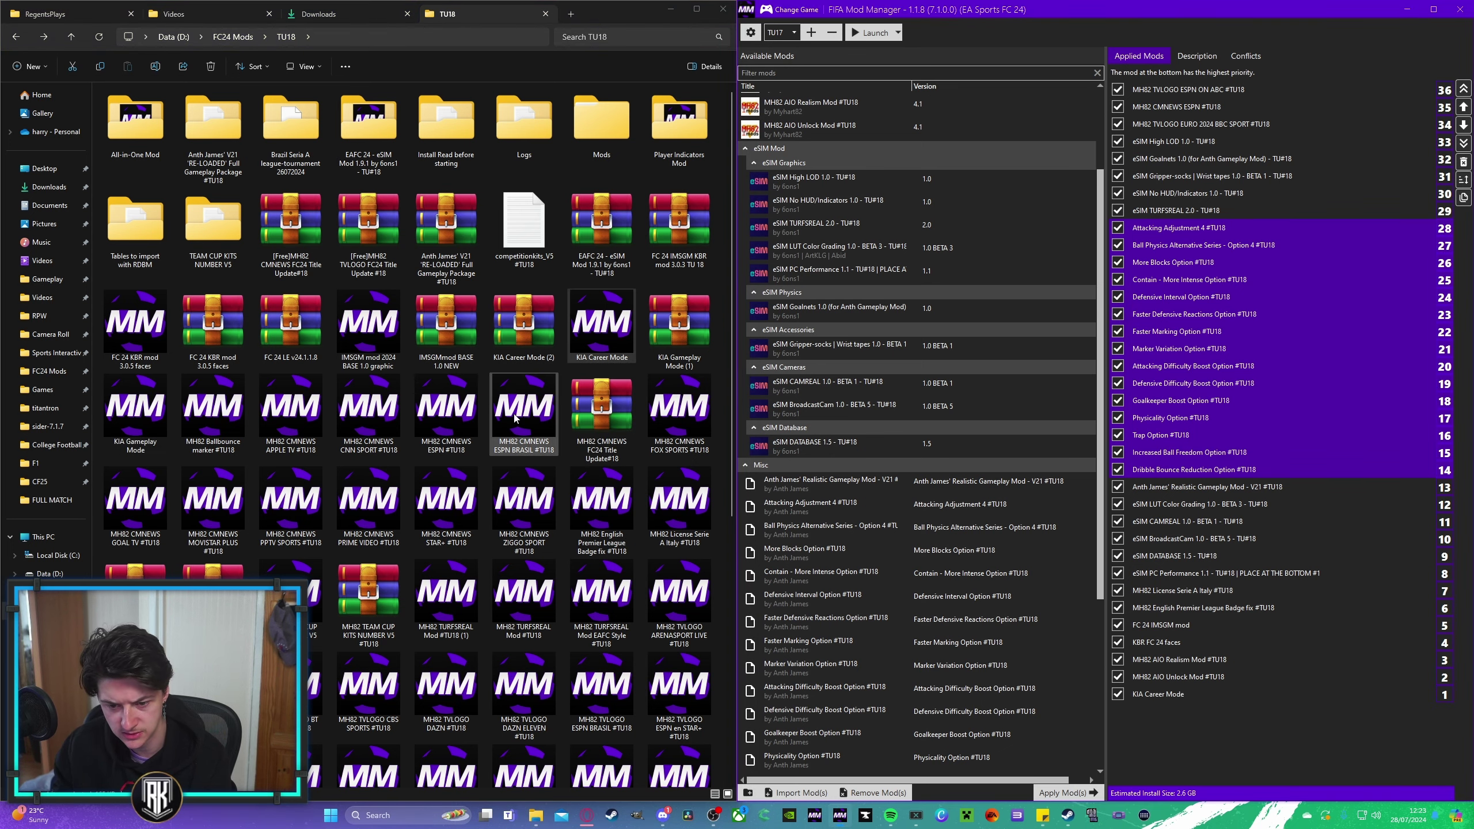
# Step: Import and apply the Arsenal Splashscreen Gold mod from the older TU8 folder, accepting the game-version warning
pyautogui.scroll(-5, 513, 414)
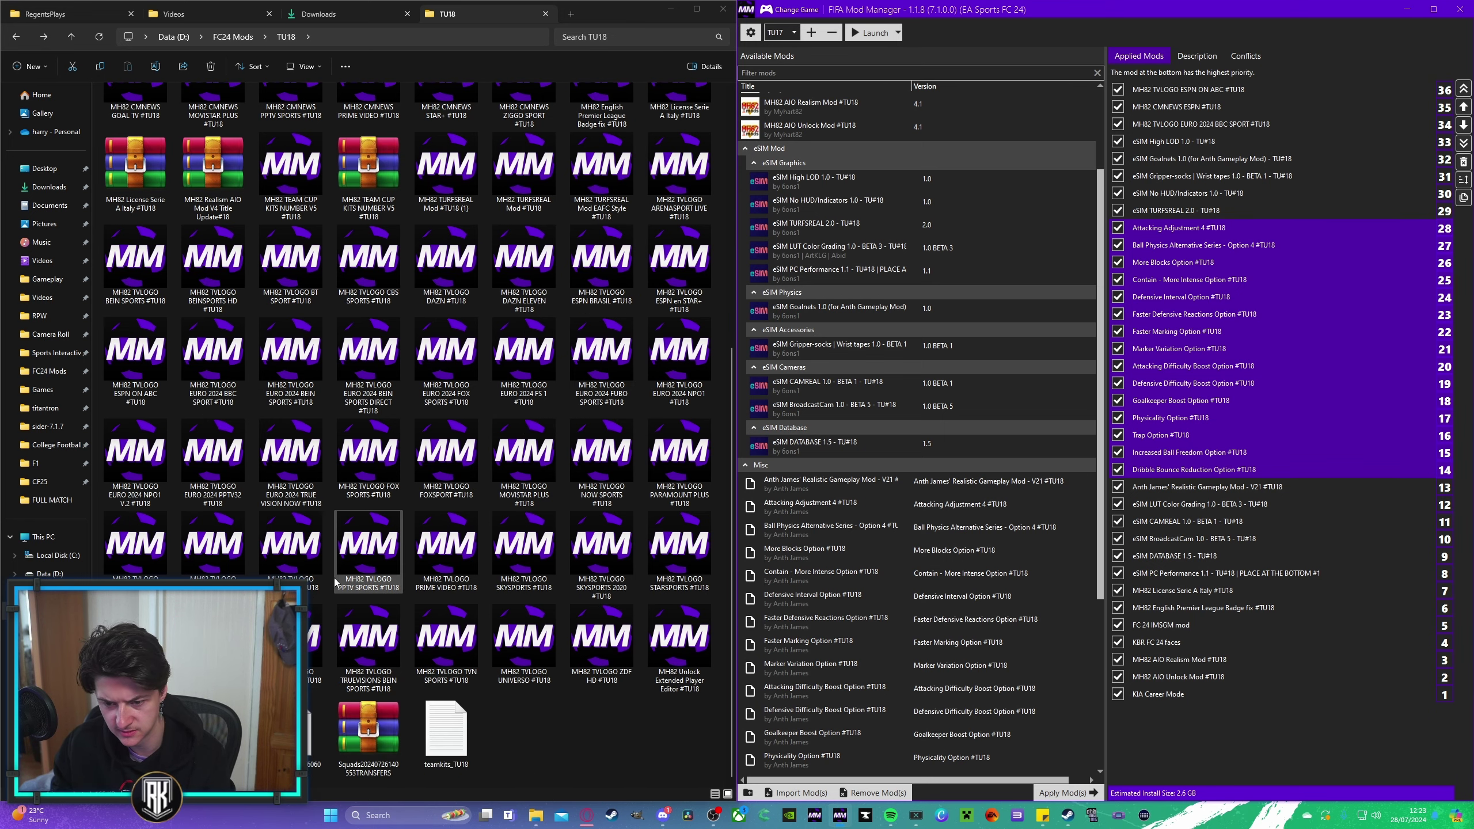
pyautogui.scroll(5, 334, 578)
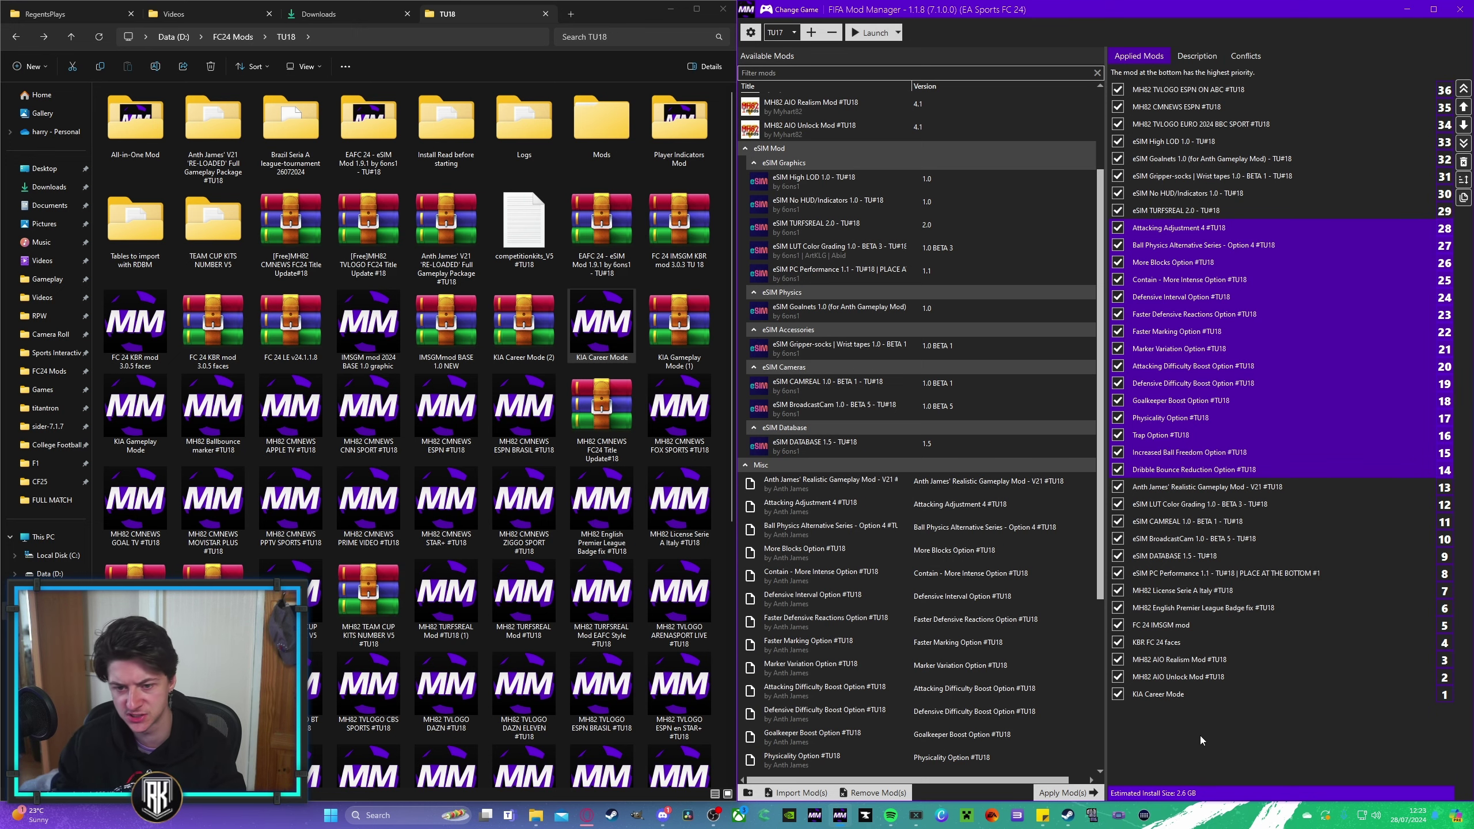
pyautogui.hotkey('alt', 'Left')
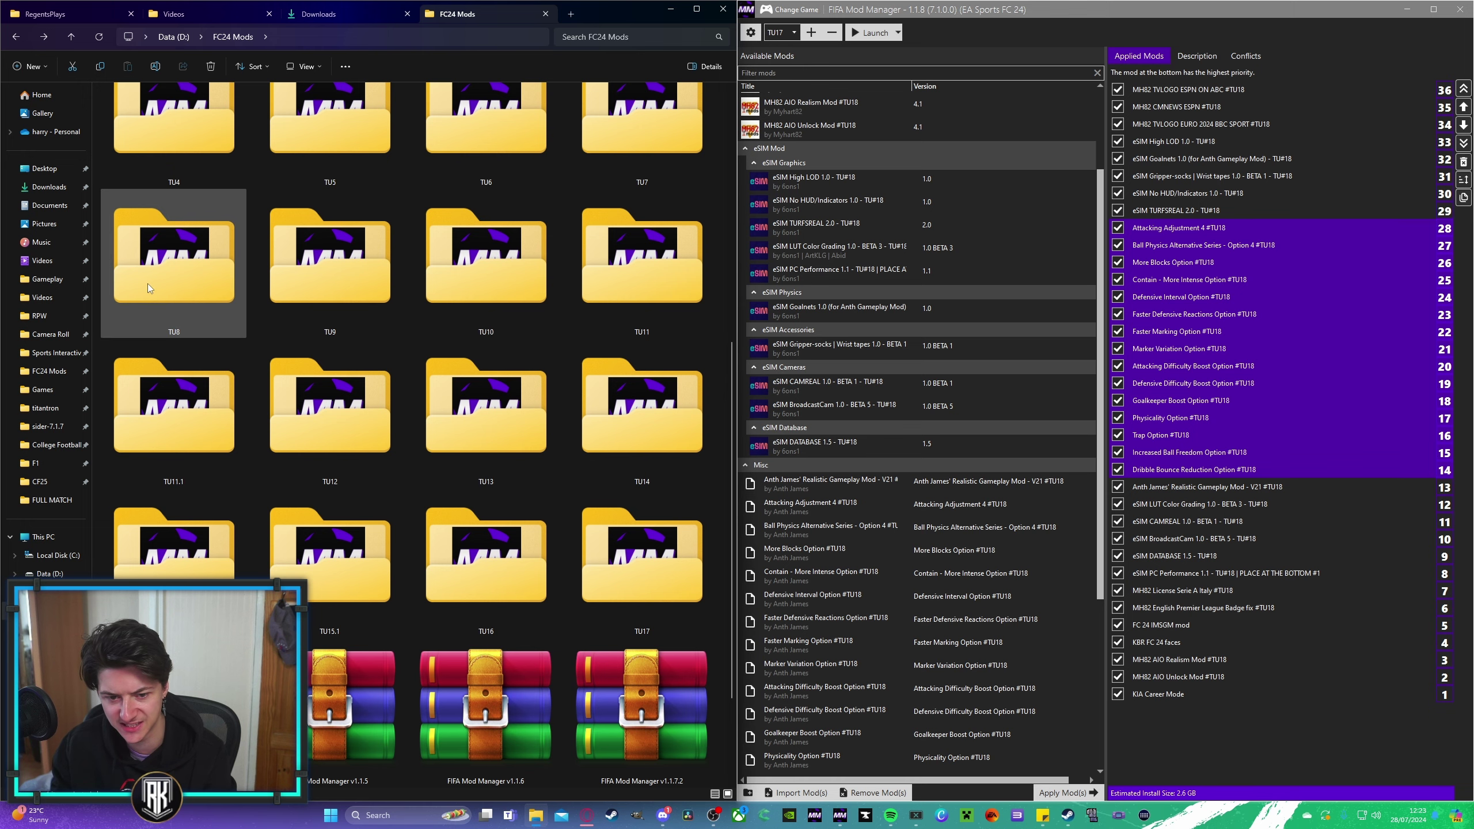
pyautogui.doubleClick(166, 266)
pyautogui.moveTo(165, 266); pyautogui.dragTo(1056, 329)
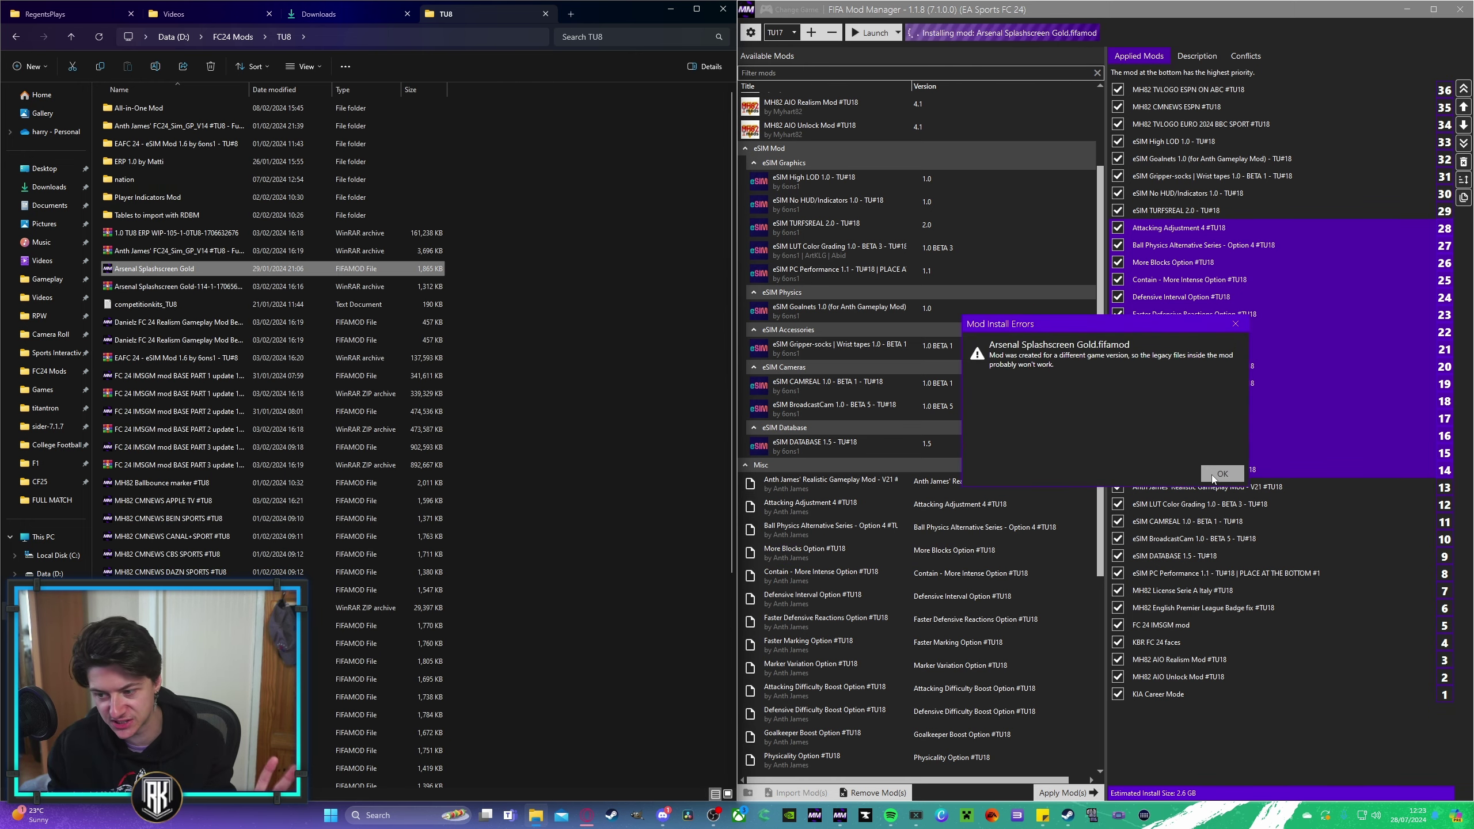
pyautogui.click(1213, 475)
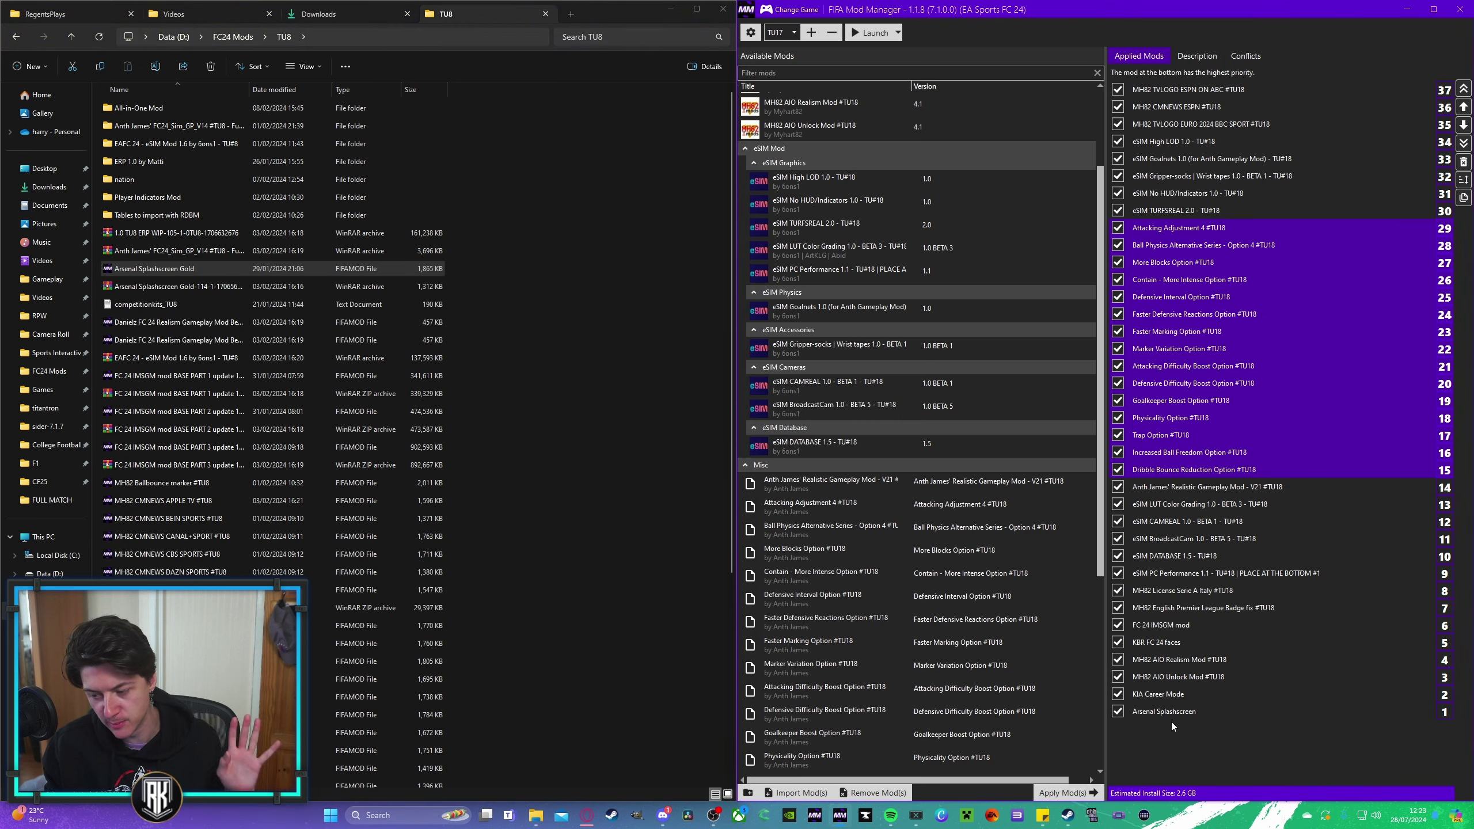
pyautogui.click(1169, 696)
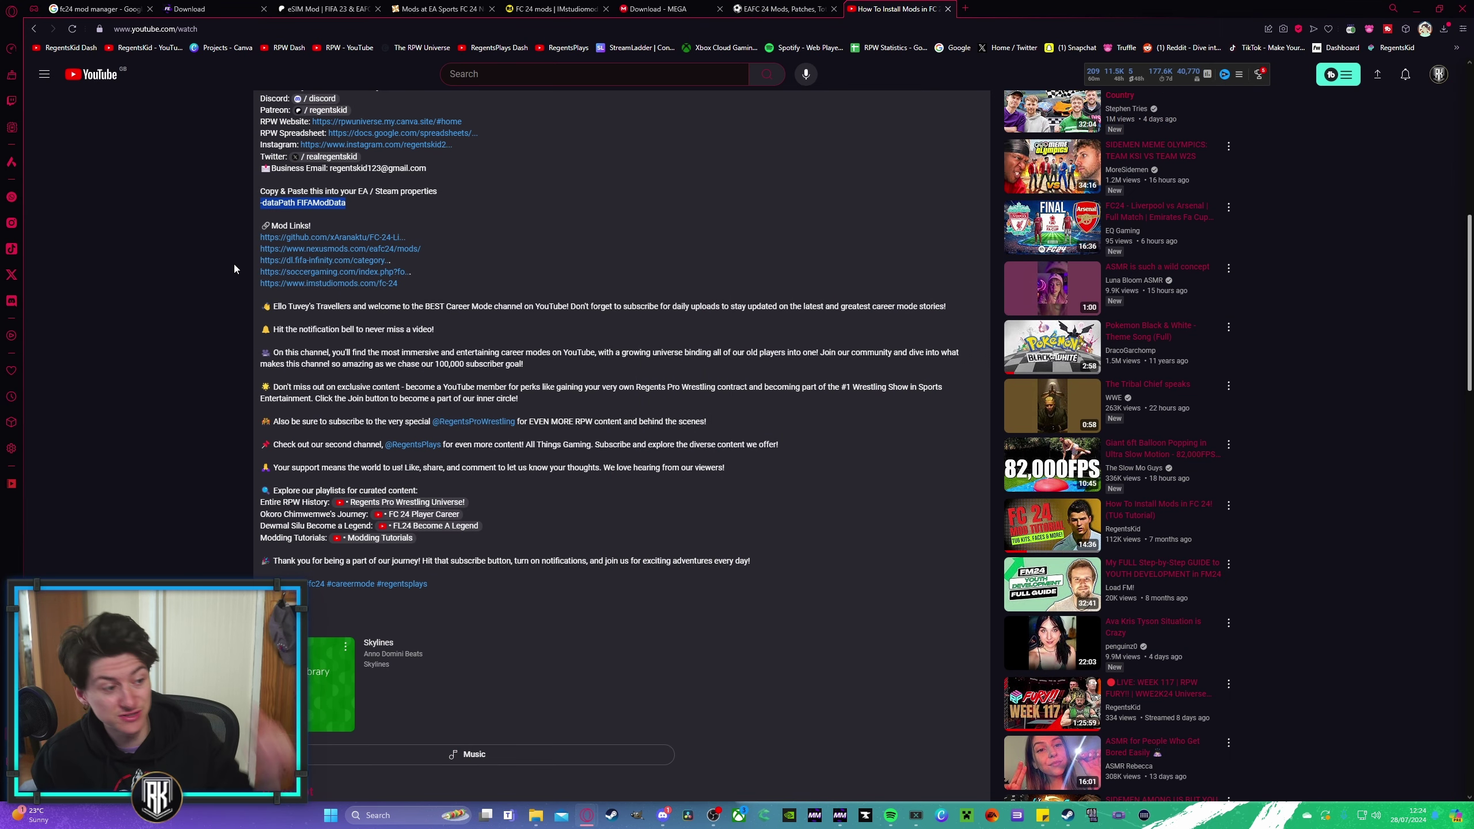
# Step: Find and highlight the -dataPath FIFAModData launch argument in the YouTube video description
pyautogui.scroll(2, 240, 284)
pyautogui.scroll(4, 277, 336)
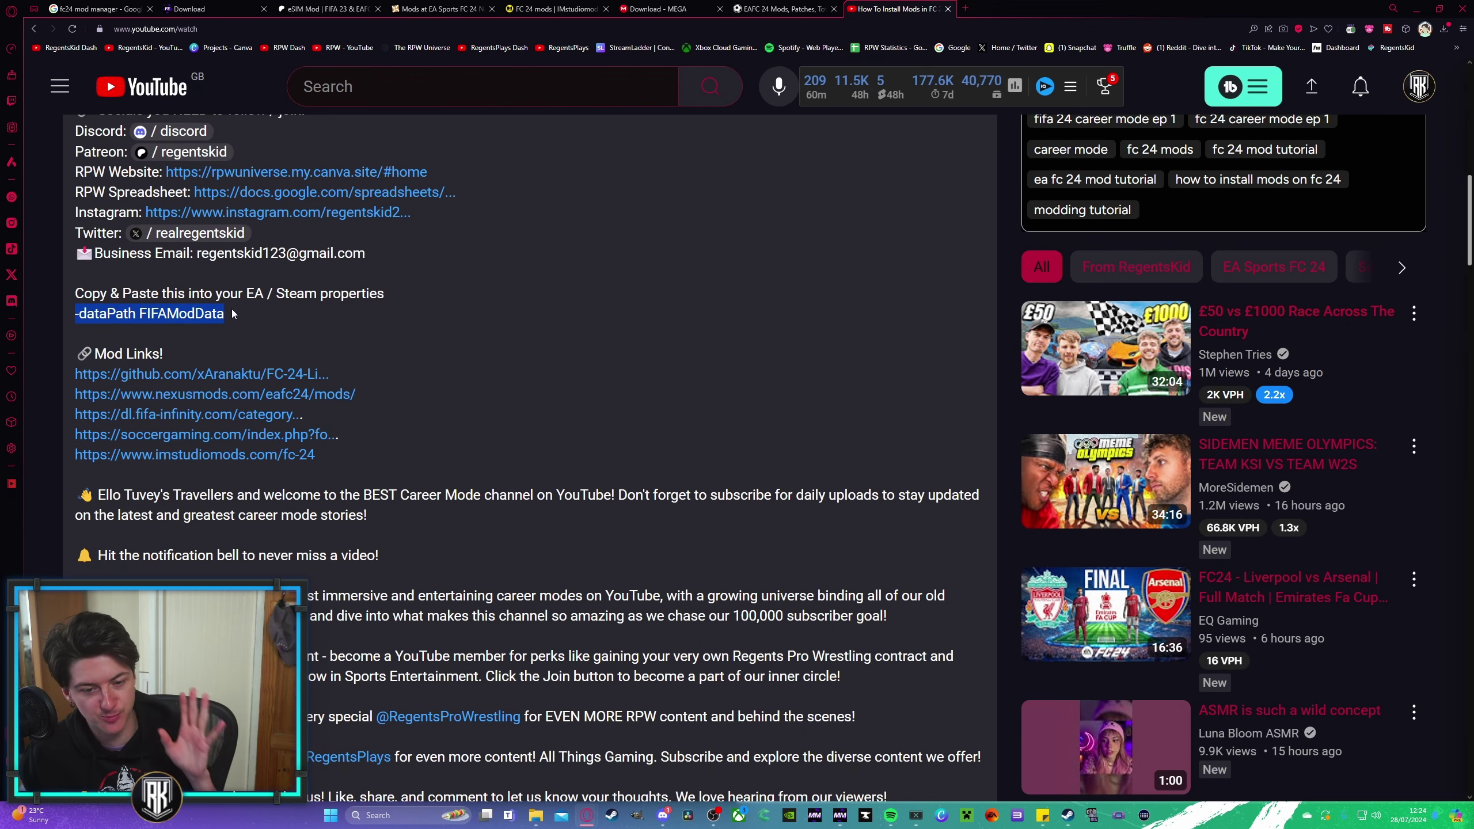
pyautogui.moveTo(232, 314); pyautogui.dragTo(91, 310)
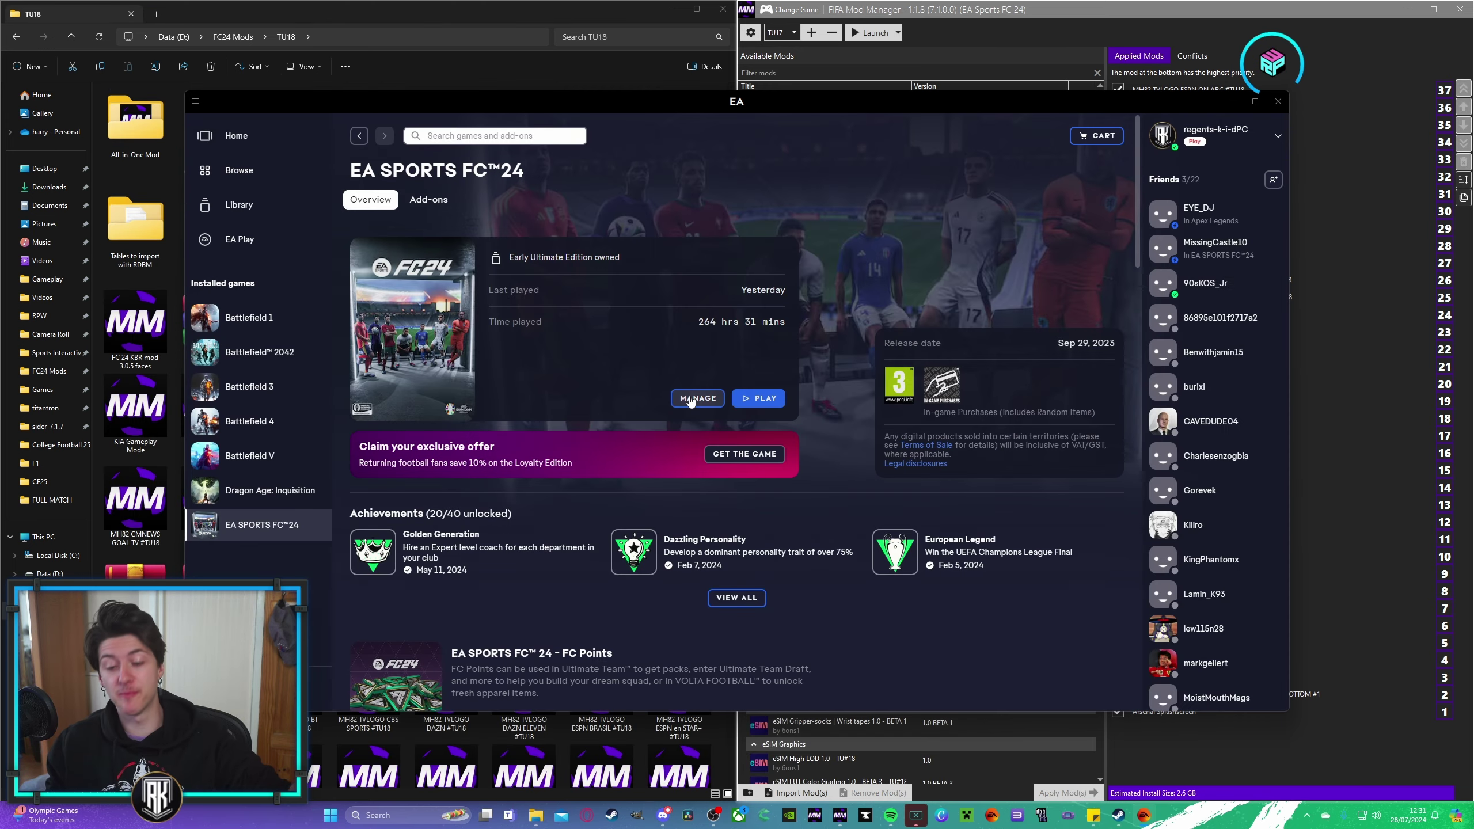
# Step: In the EA app, set EA SPORTS FC 24's advanced launch options to -dataPath FIFAModData, copied from the video description, and save
pyautogui.click(690, 400)
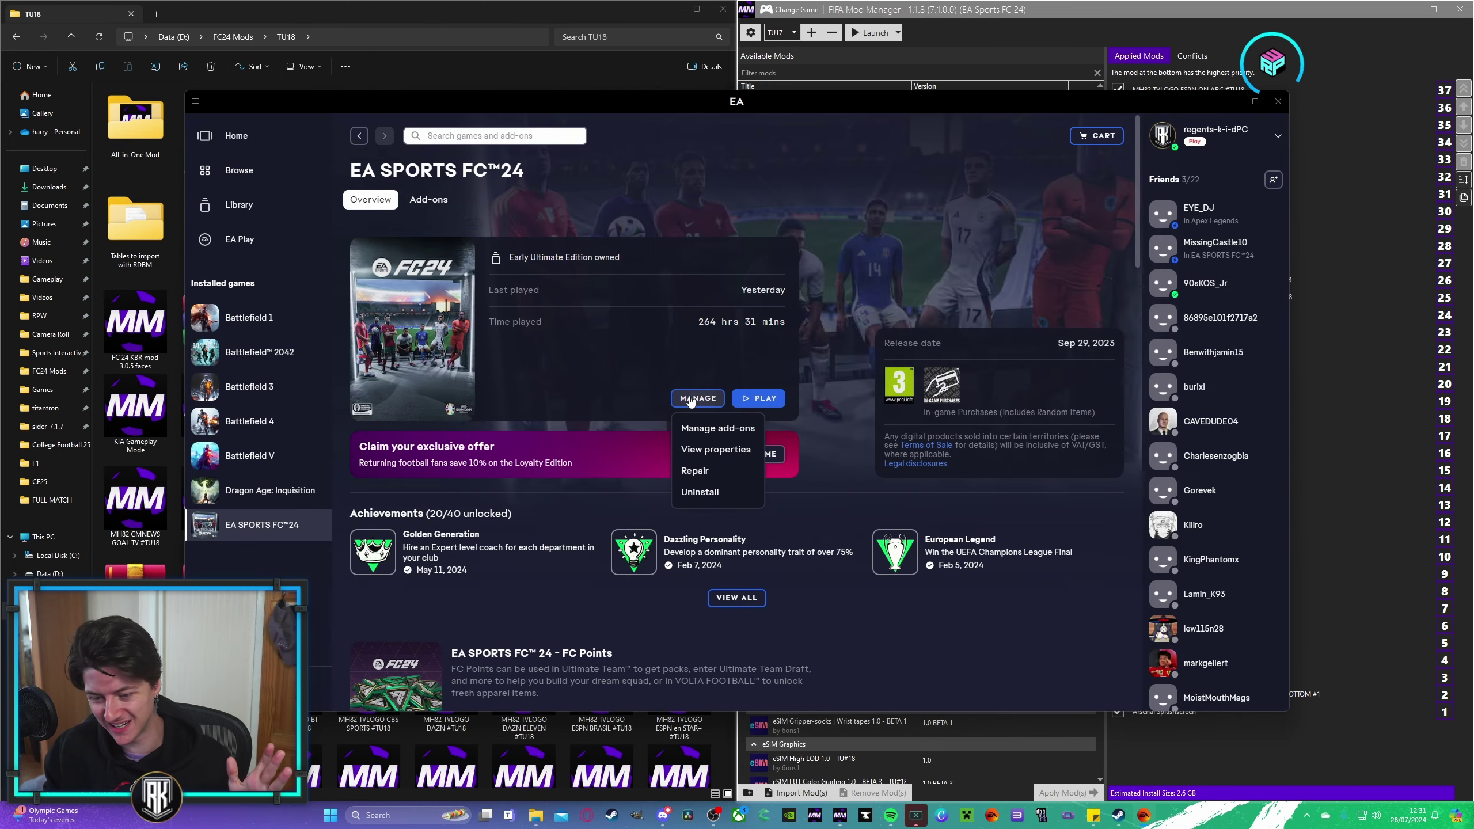
pyautogui.click(717, 451)
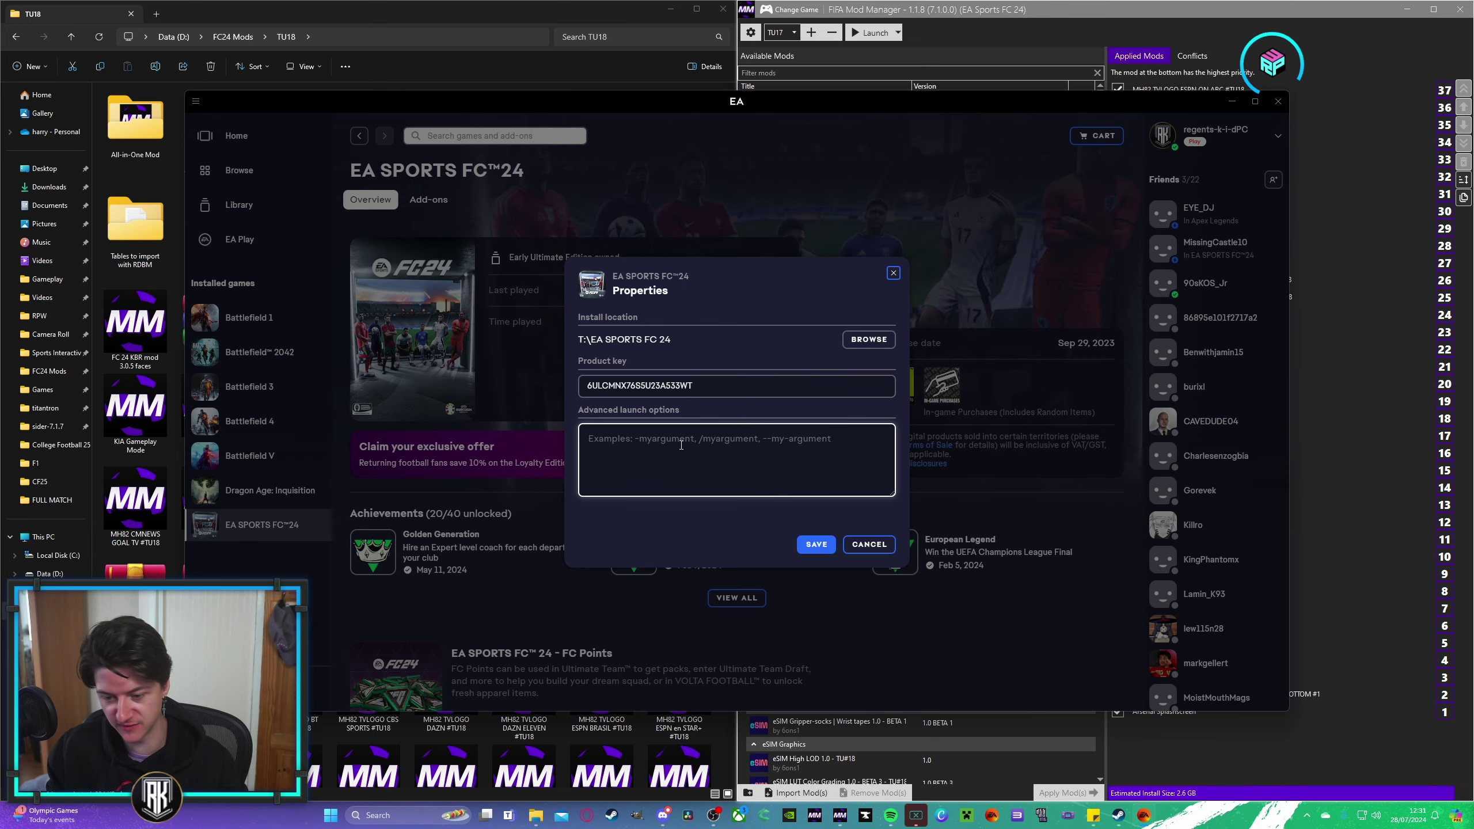
pyautogui.click(619, 446)
pyautogui.hotkey('alt', 'Tab')
pyautogui.moveTo(227, 313); pyautogui.dragTo(73, 314)
pyautogui.hotkey('ctrl', 'c')
pyautogui.hotkey('alt', 'Tab')
pyautogui.hotkey('ctrl', 'v')
pyautogui.click(815, 551)
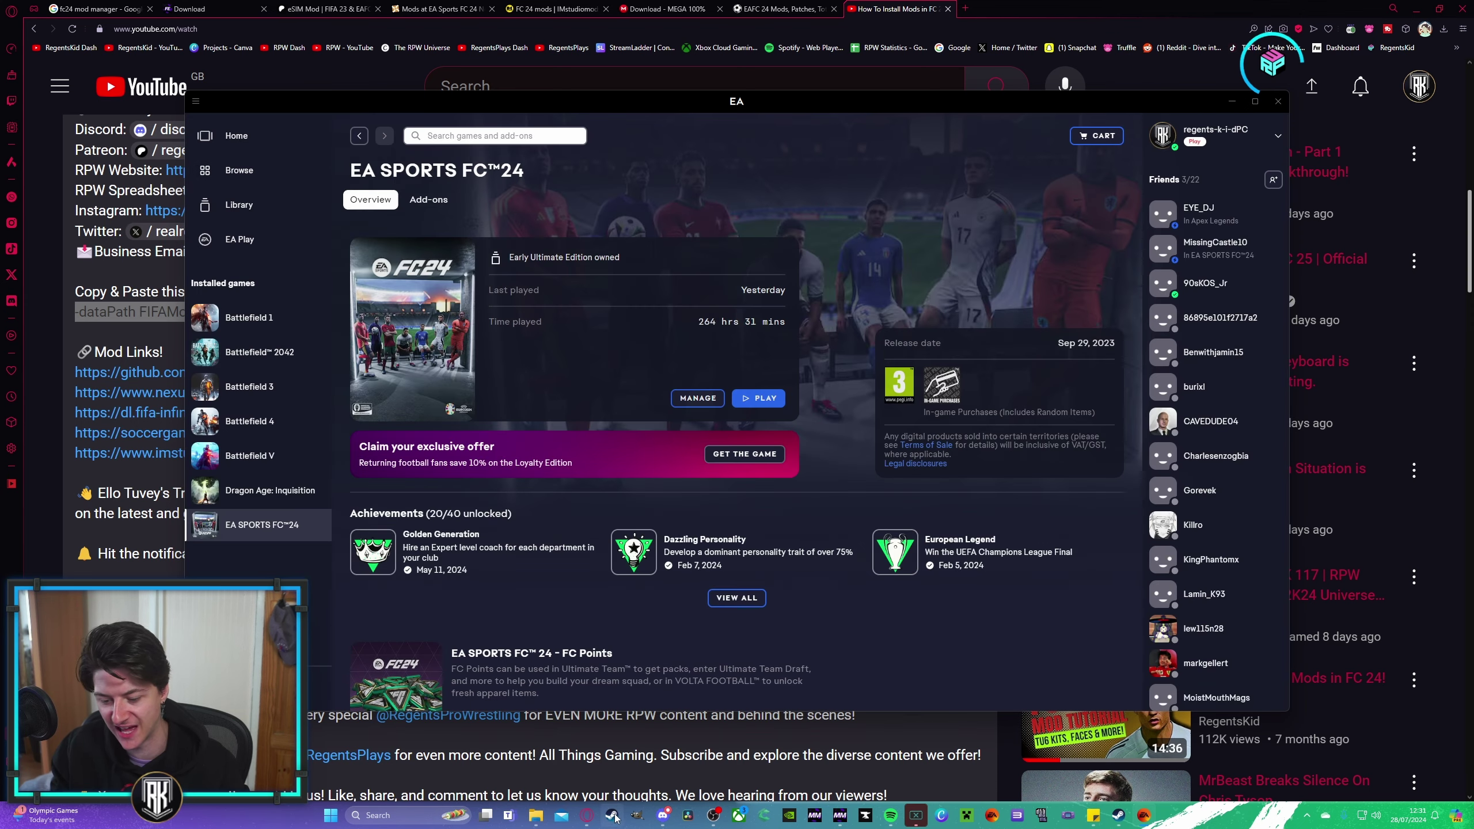
# Step: Switch to Steam and check the launch options in the EA SPORTS FIFA 23 properties from the library
pyautogui.click(611, 815)
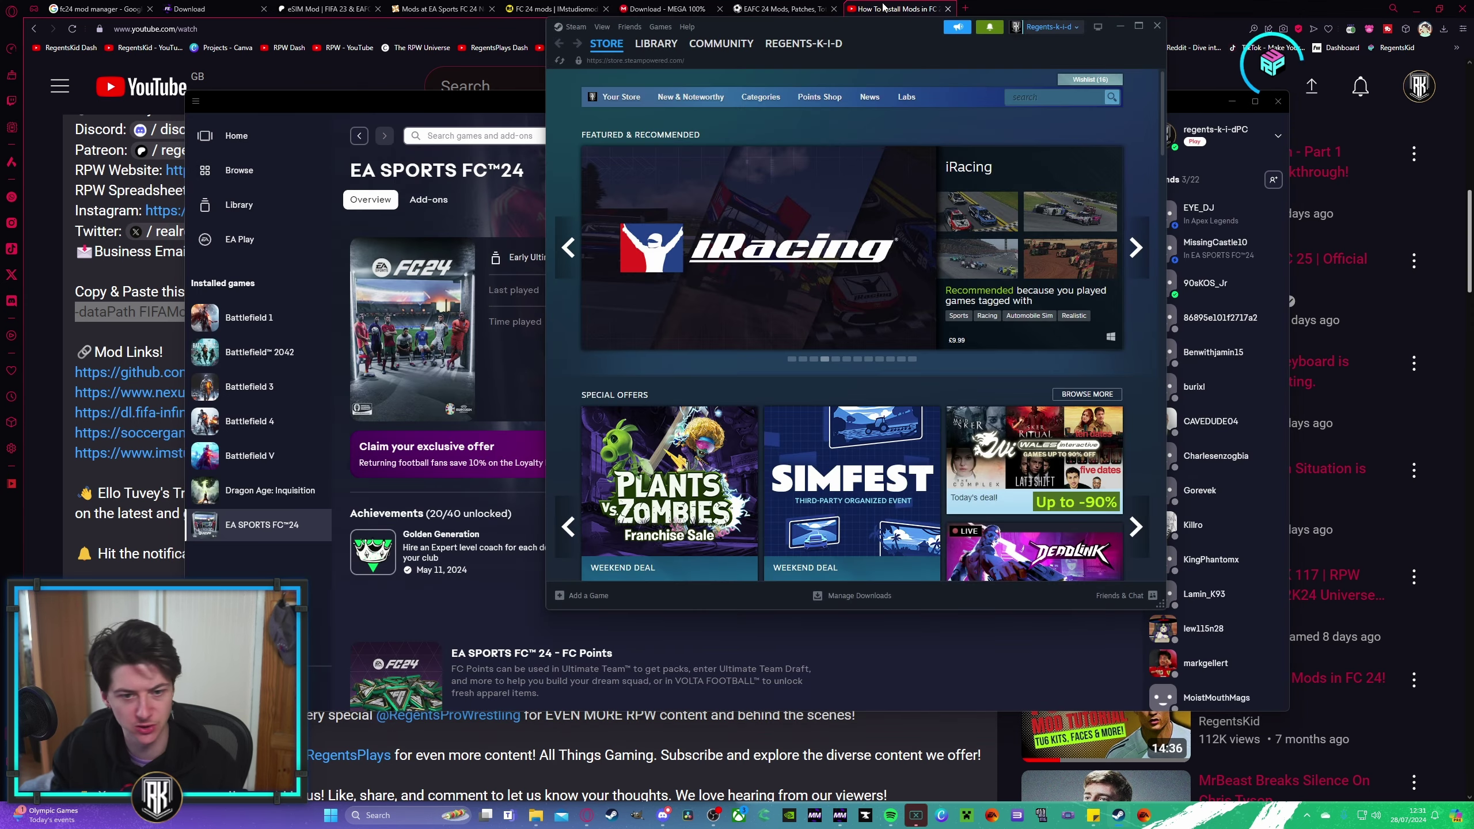
pyautogui.moveTo(776, 25); pyautogui.dragTo(757, 1)
pyautogui.click(107, 28)
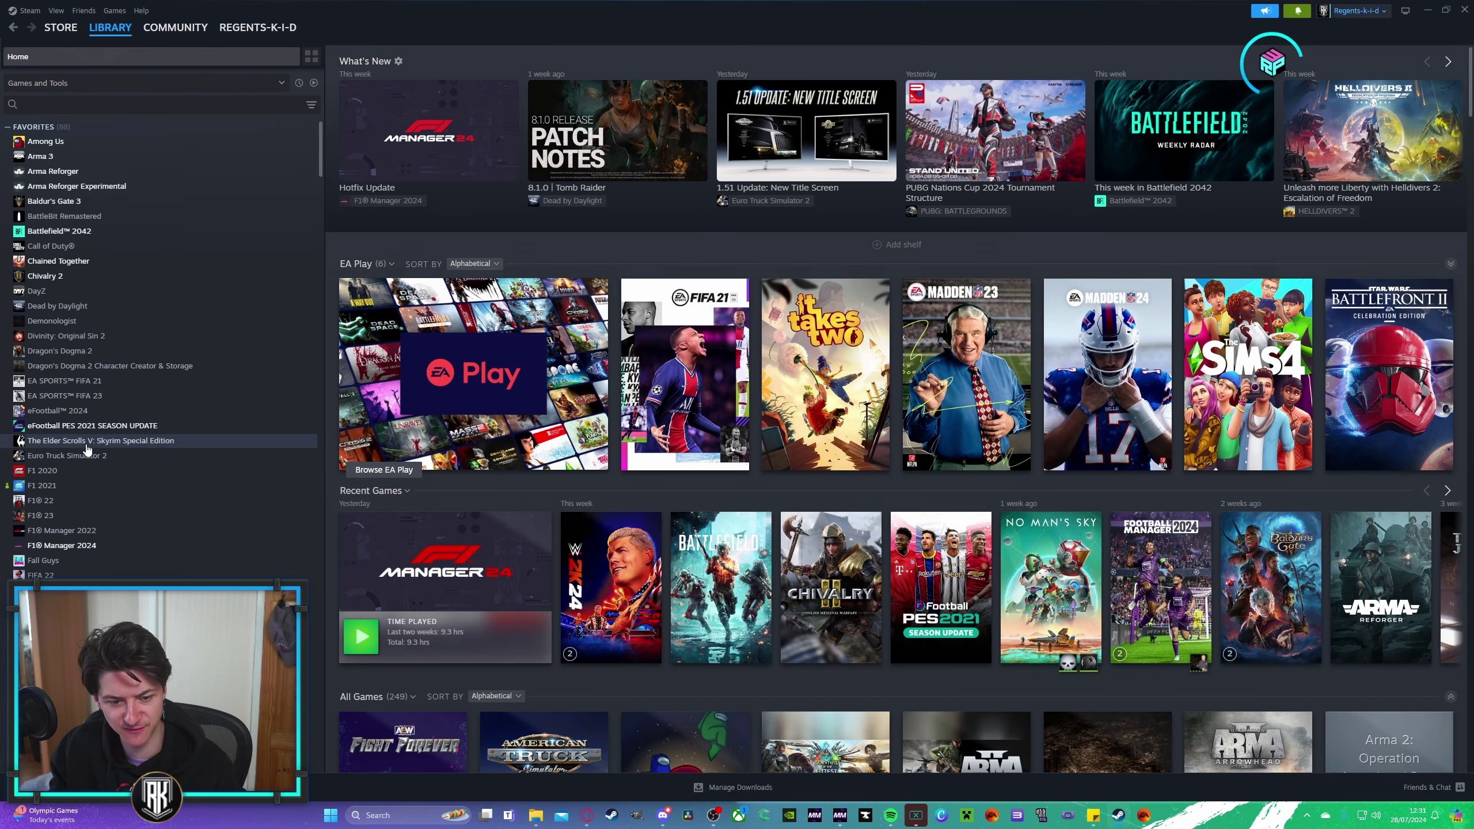
pyautogui.click(64, 396)
pyautogui.rightClick(67, 396)
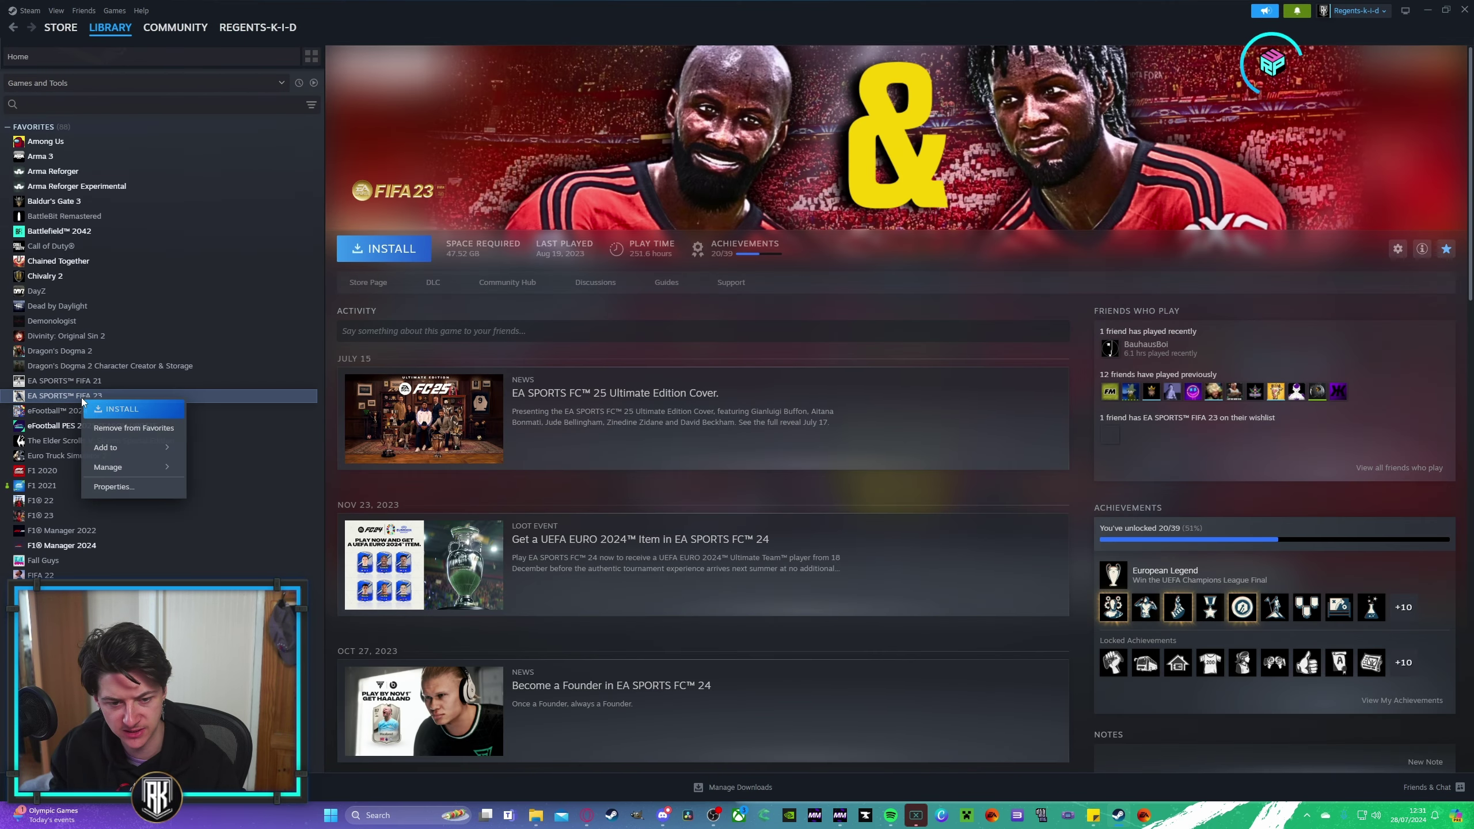
pyautogui.click(104, 487)
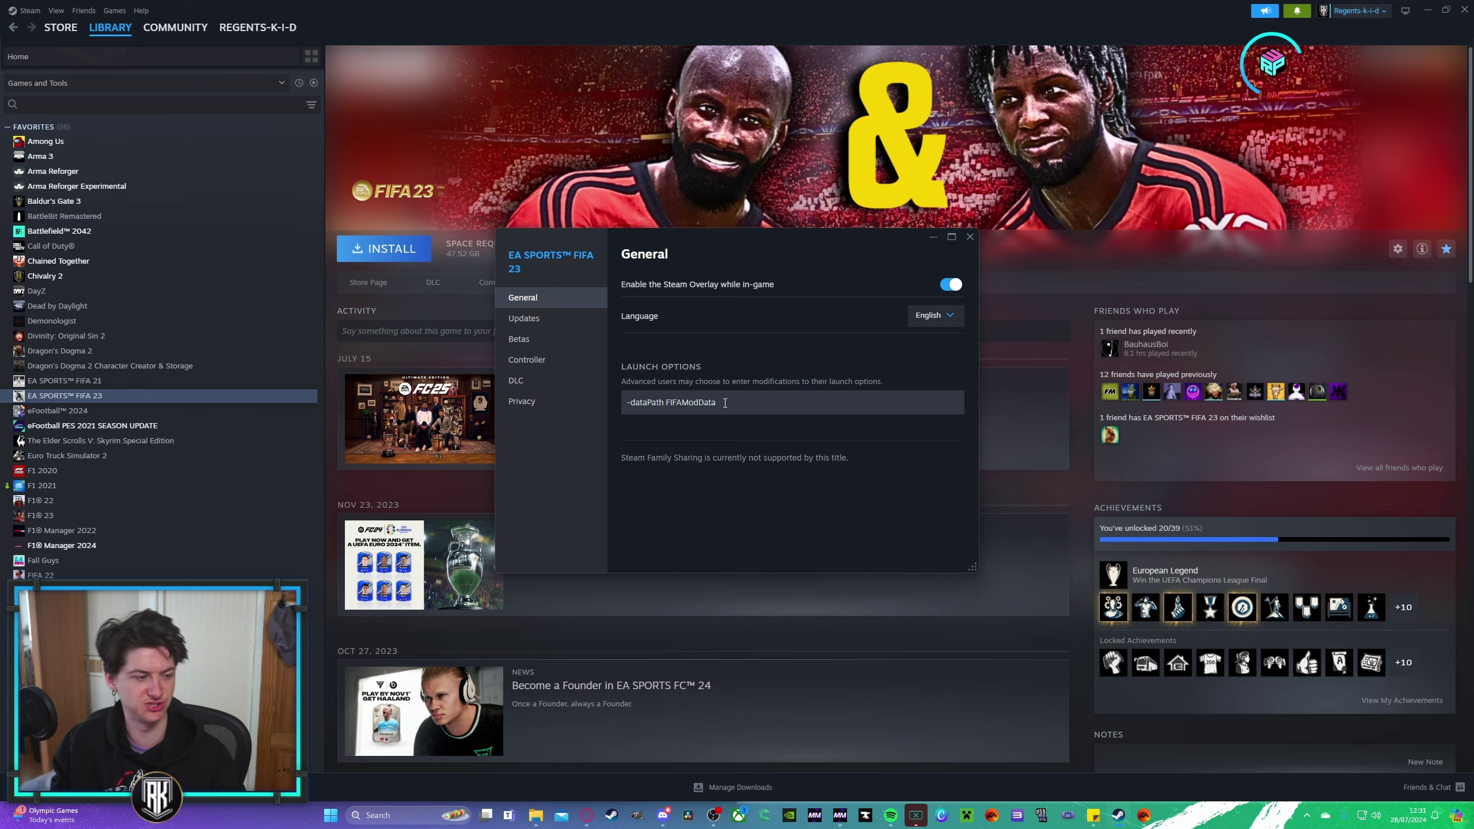
pyautogui.click(970, 236)
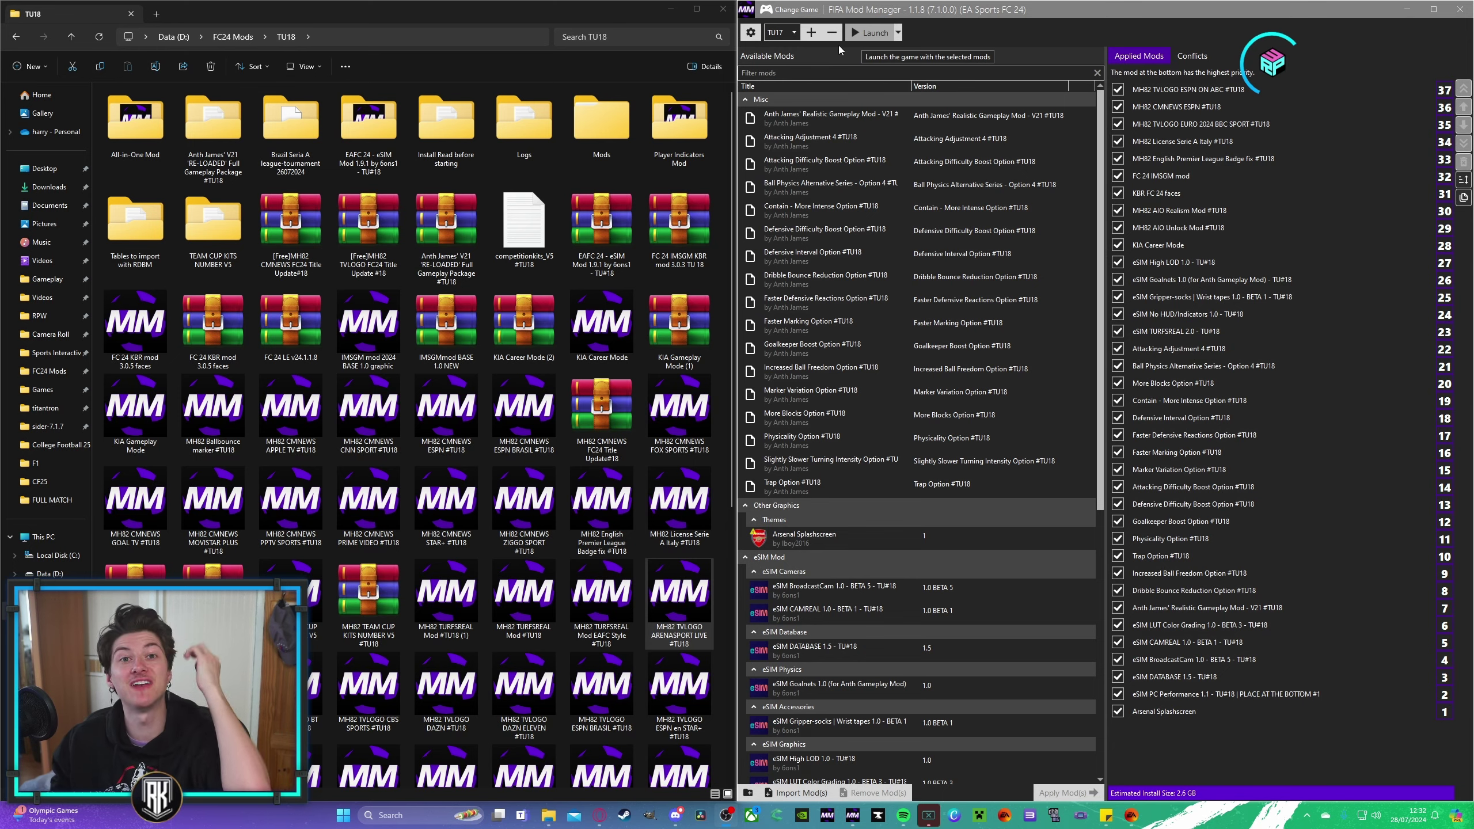
# Step: Select the FC 24 LE v24.1.1.8 archive in the TU18 folder
pyautogui.click(841, 127)
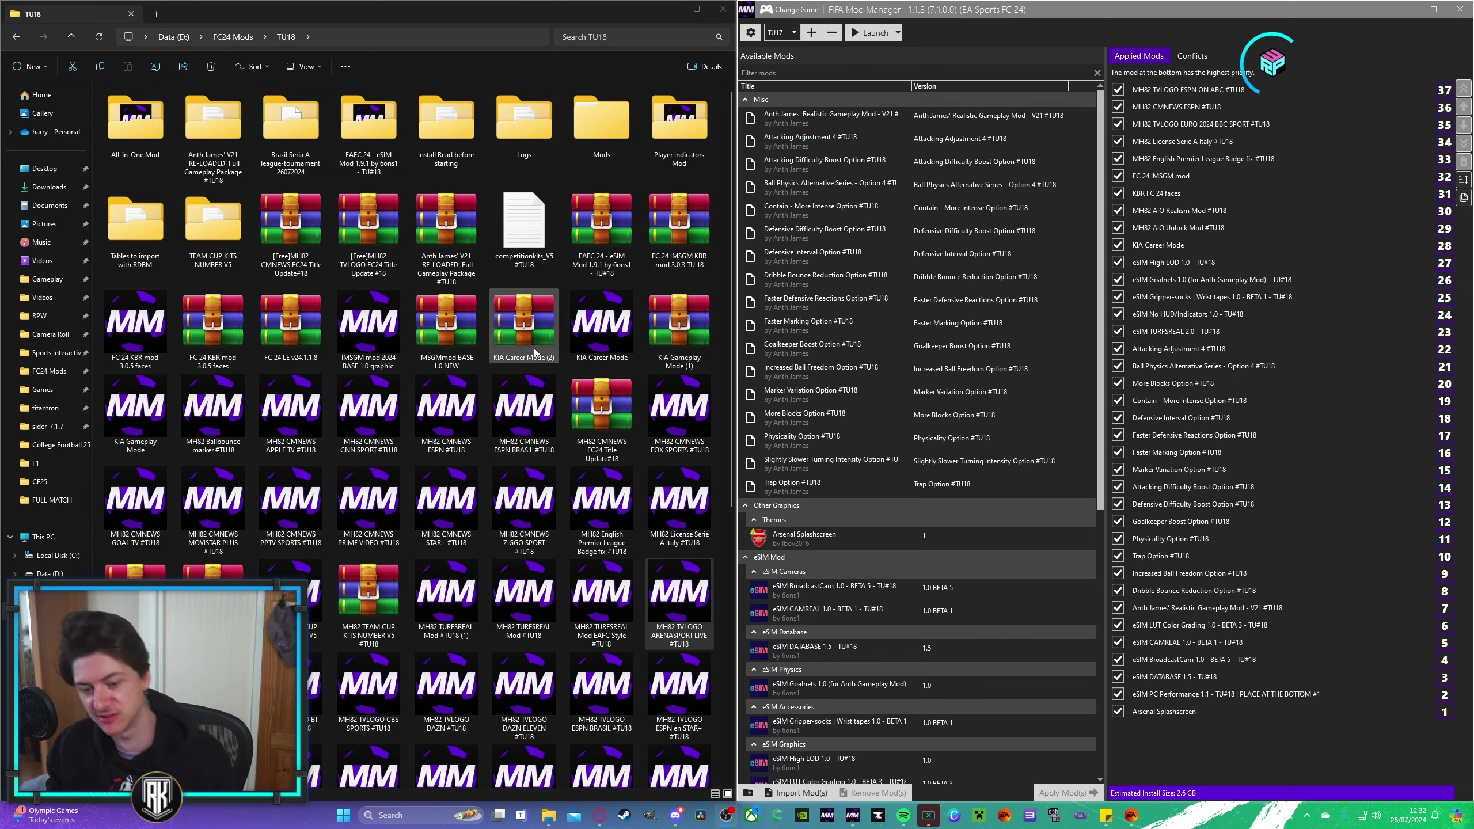
pyautogui.click(305, 361)
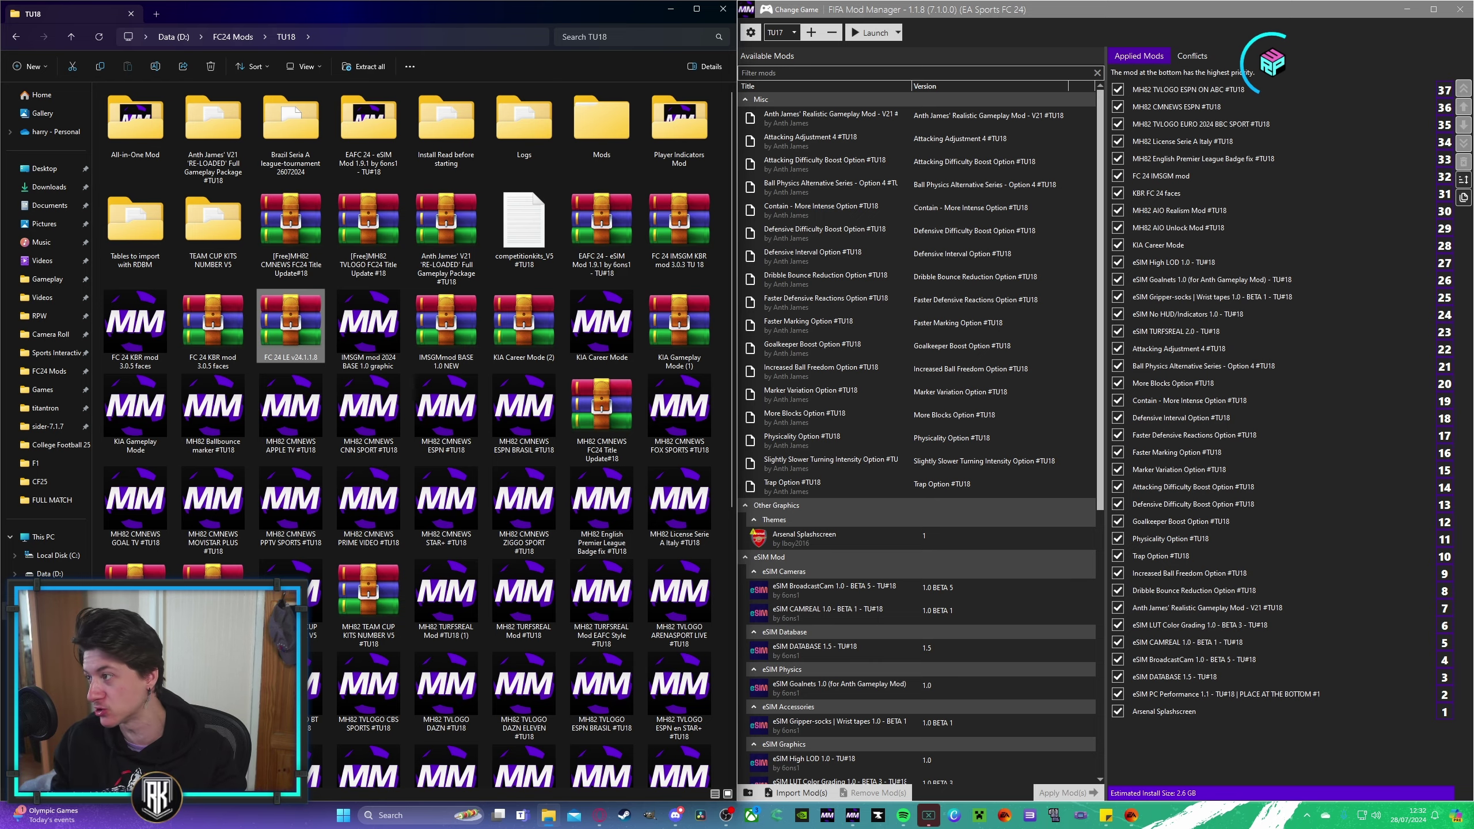
# Step: Switch to Discord and look through the RPW Universe server's general-chat and rpw-universemode channels
pyautogui.hotkey('alt', 'Tab')
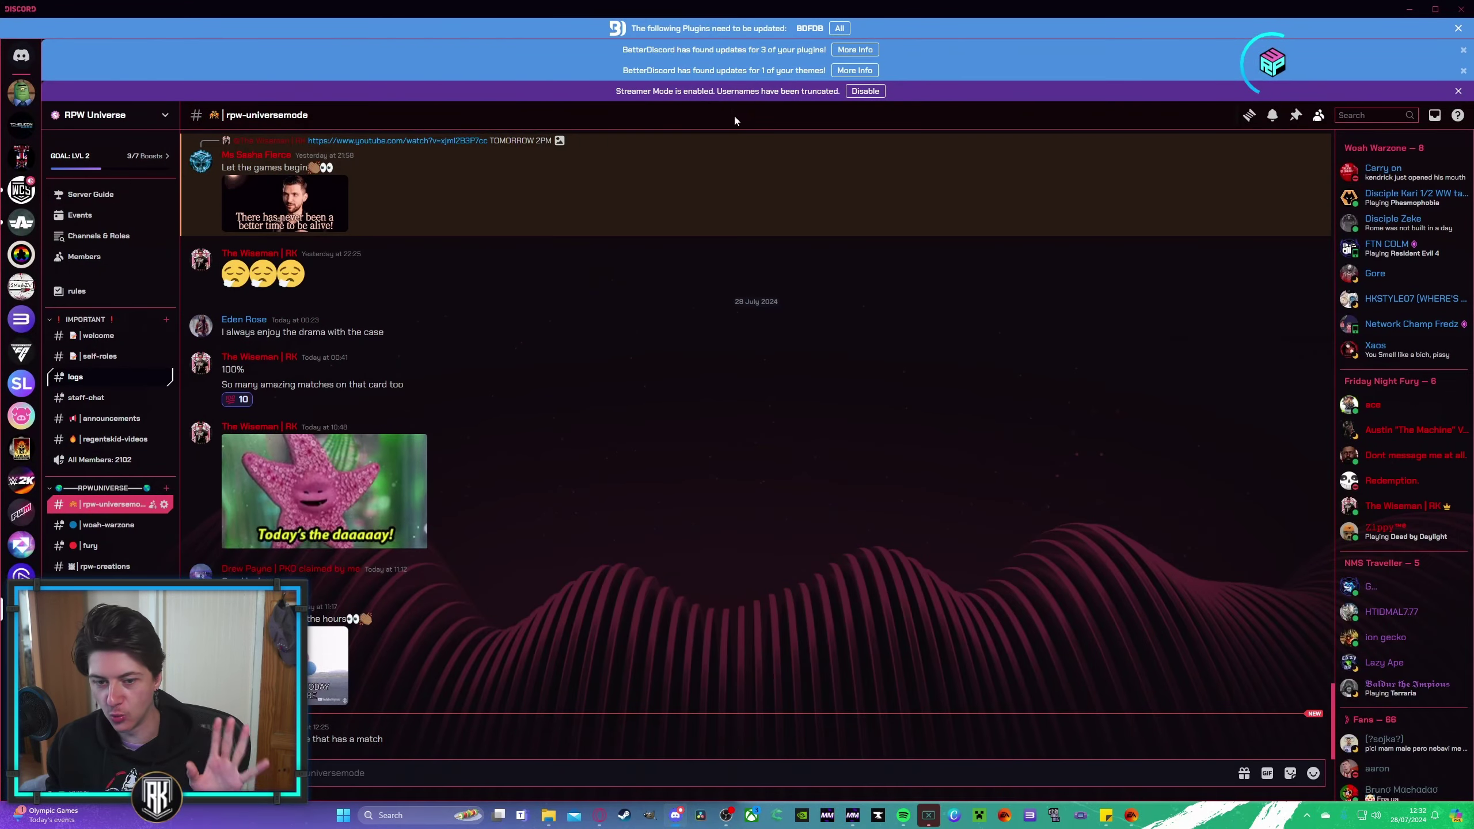
pyautogui.scroll(-4, 113, 344)
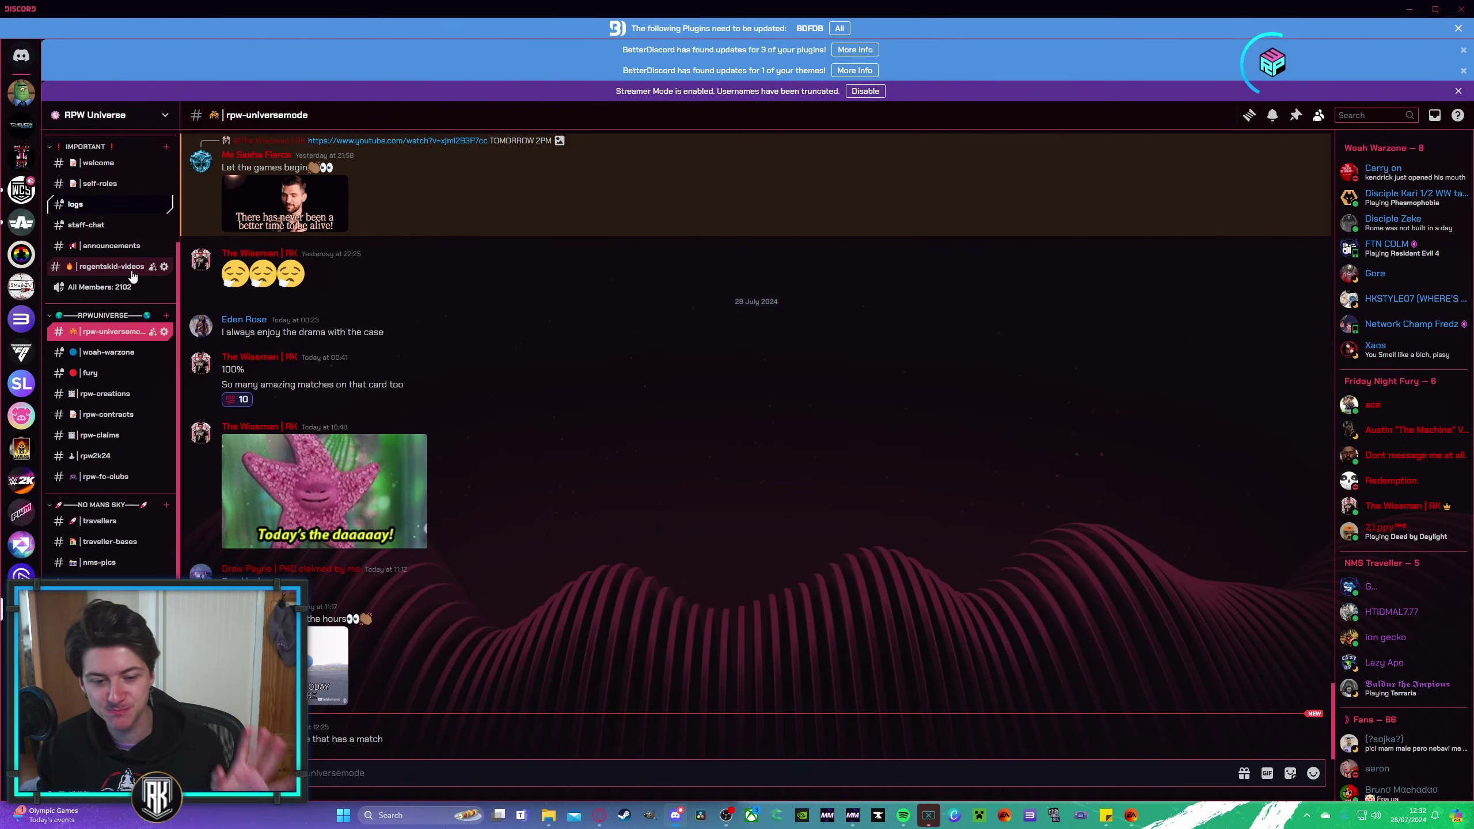
pyautogui.scroll(-2, 98, 314)
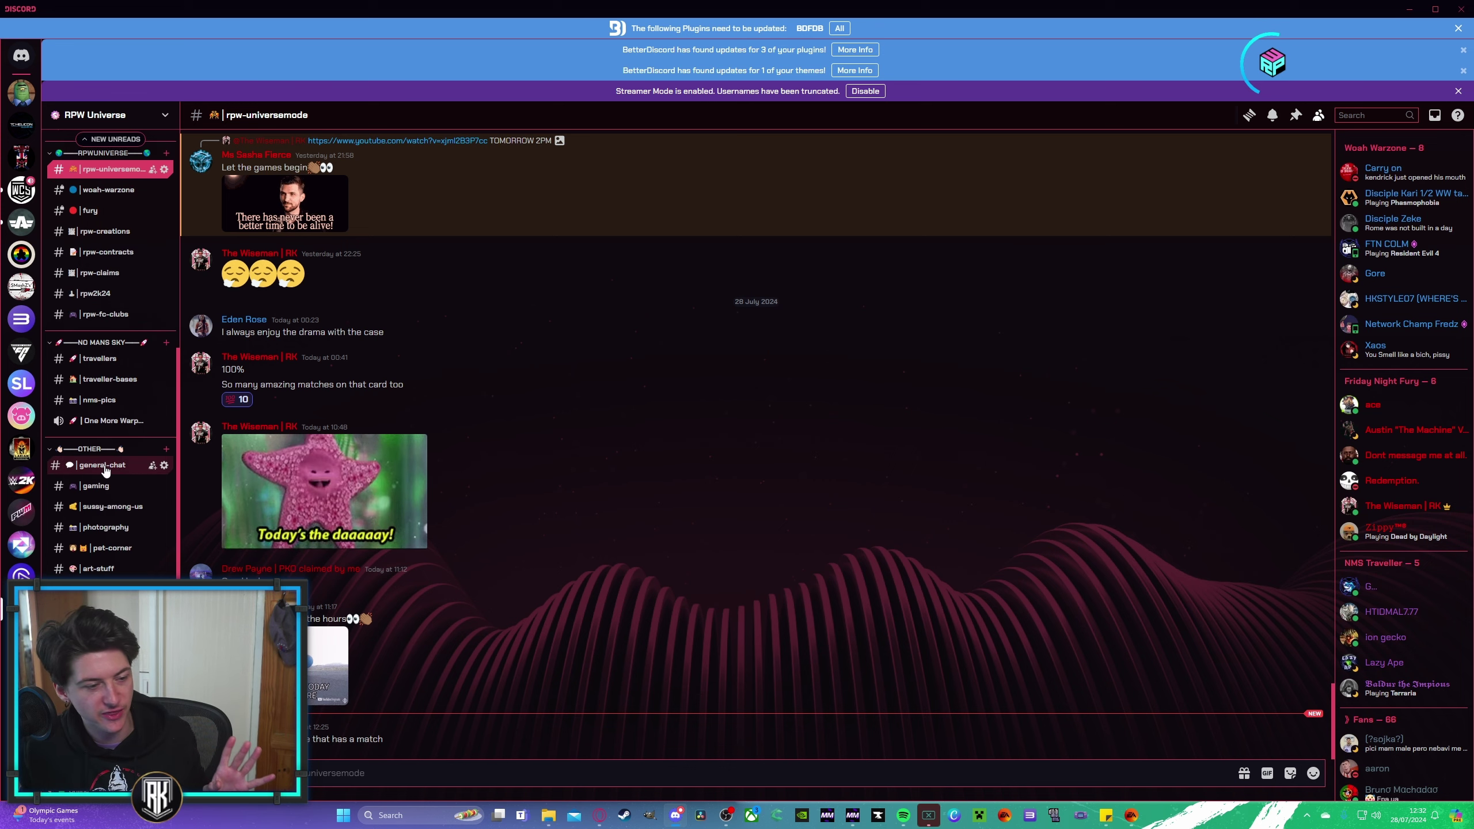
pyautogui.click(106, 468)
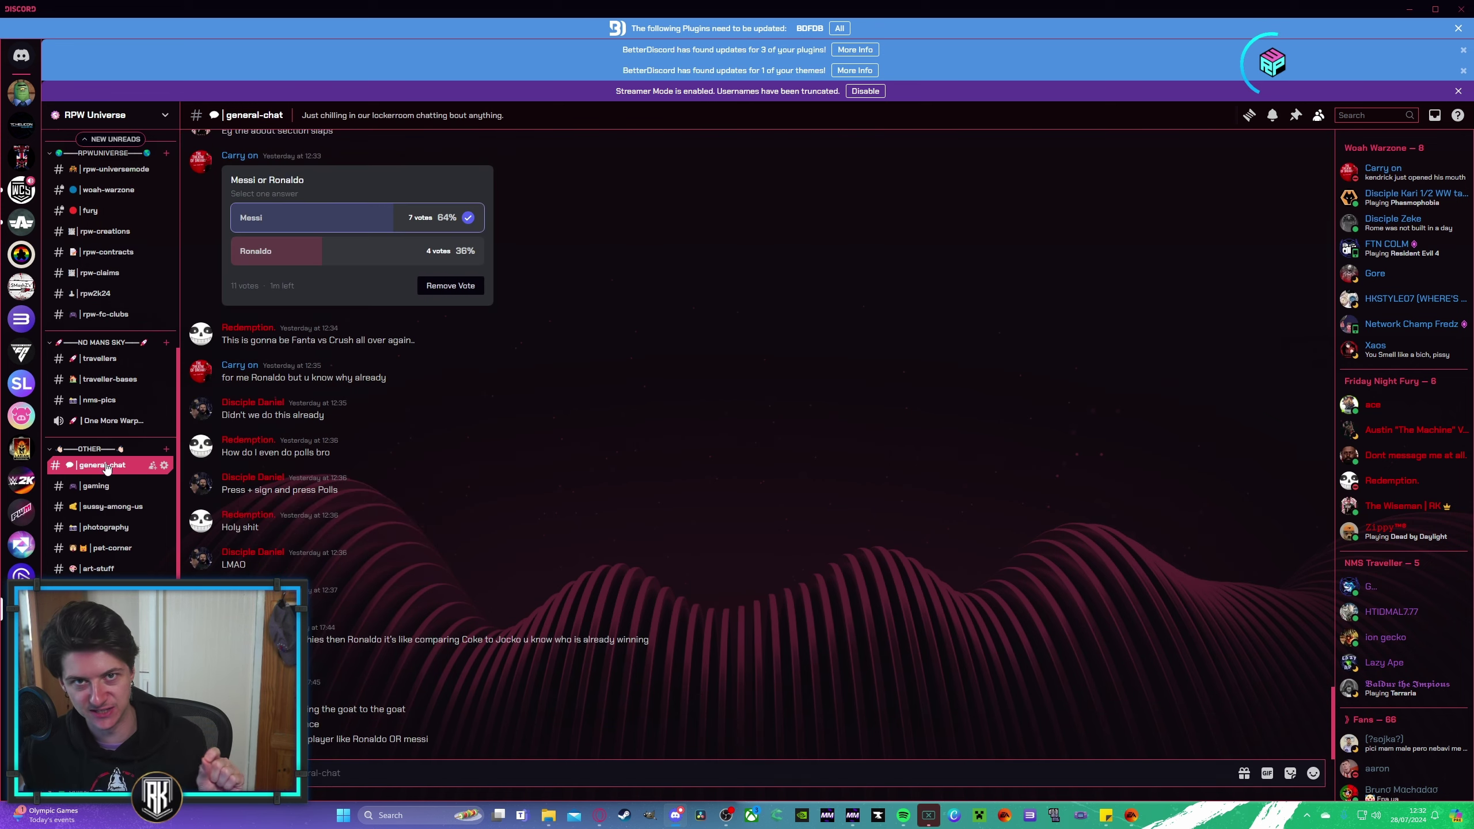
pyautogui.click(116, 169)
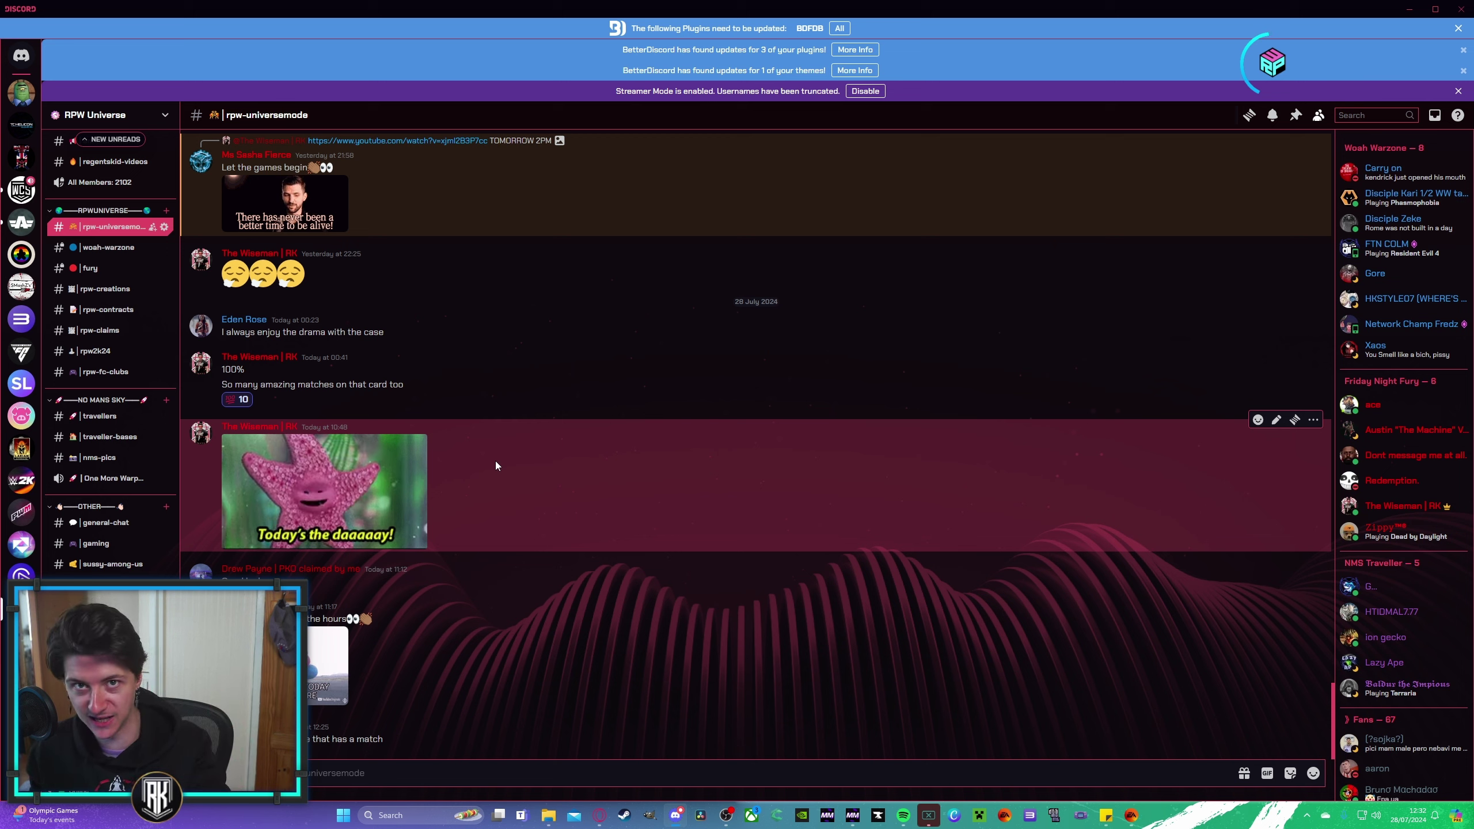
pyautogui.click(116, 523)
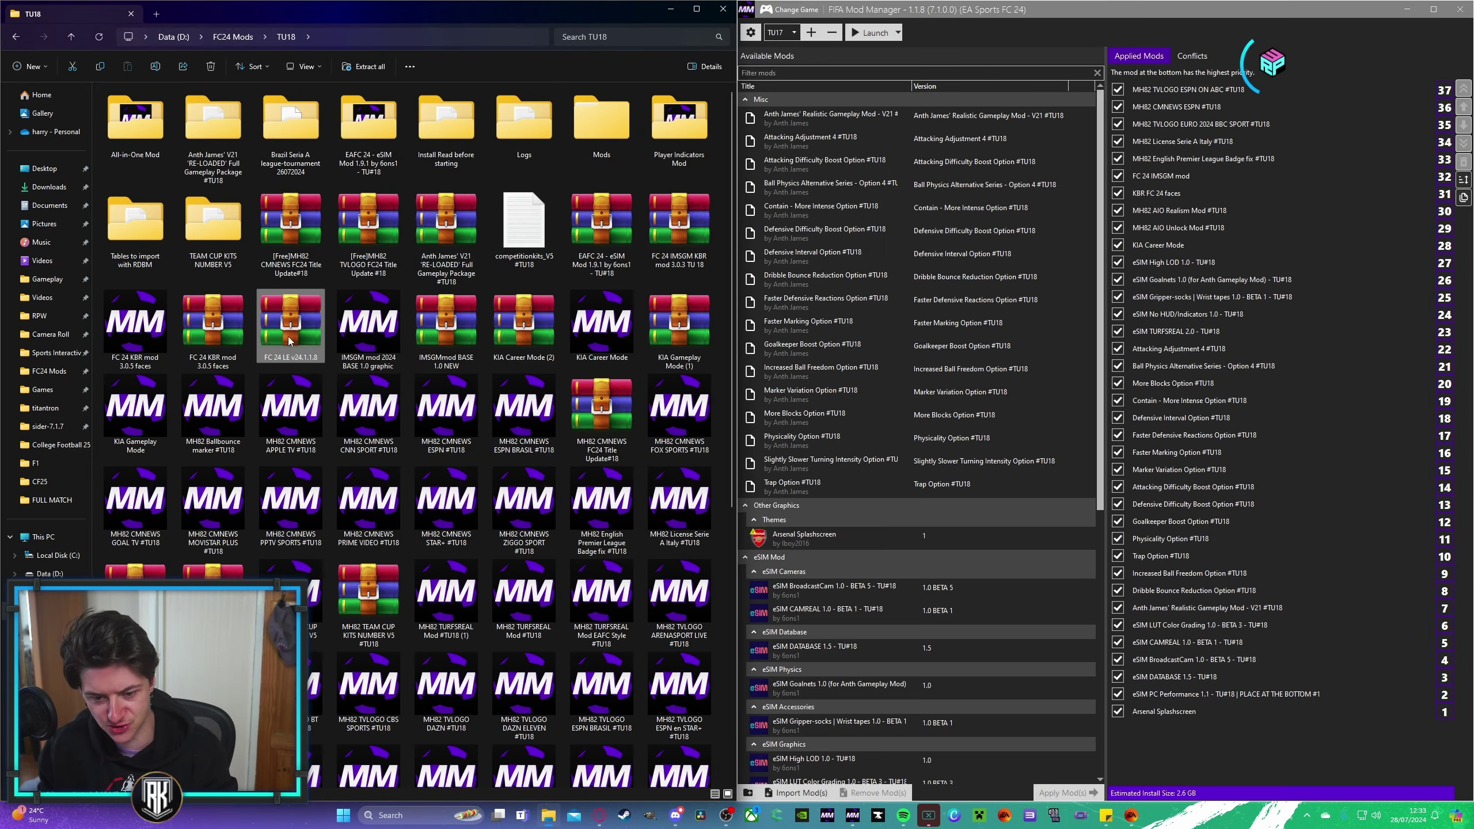
# Step: Extract the FC 24 LE v24.1.1.8 archive directly into the TU18 folder and select the Live Editor Launcher file
pyautogui.rightClick(278, 332)
pyautogui.moveTo(406, 566)
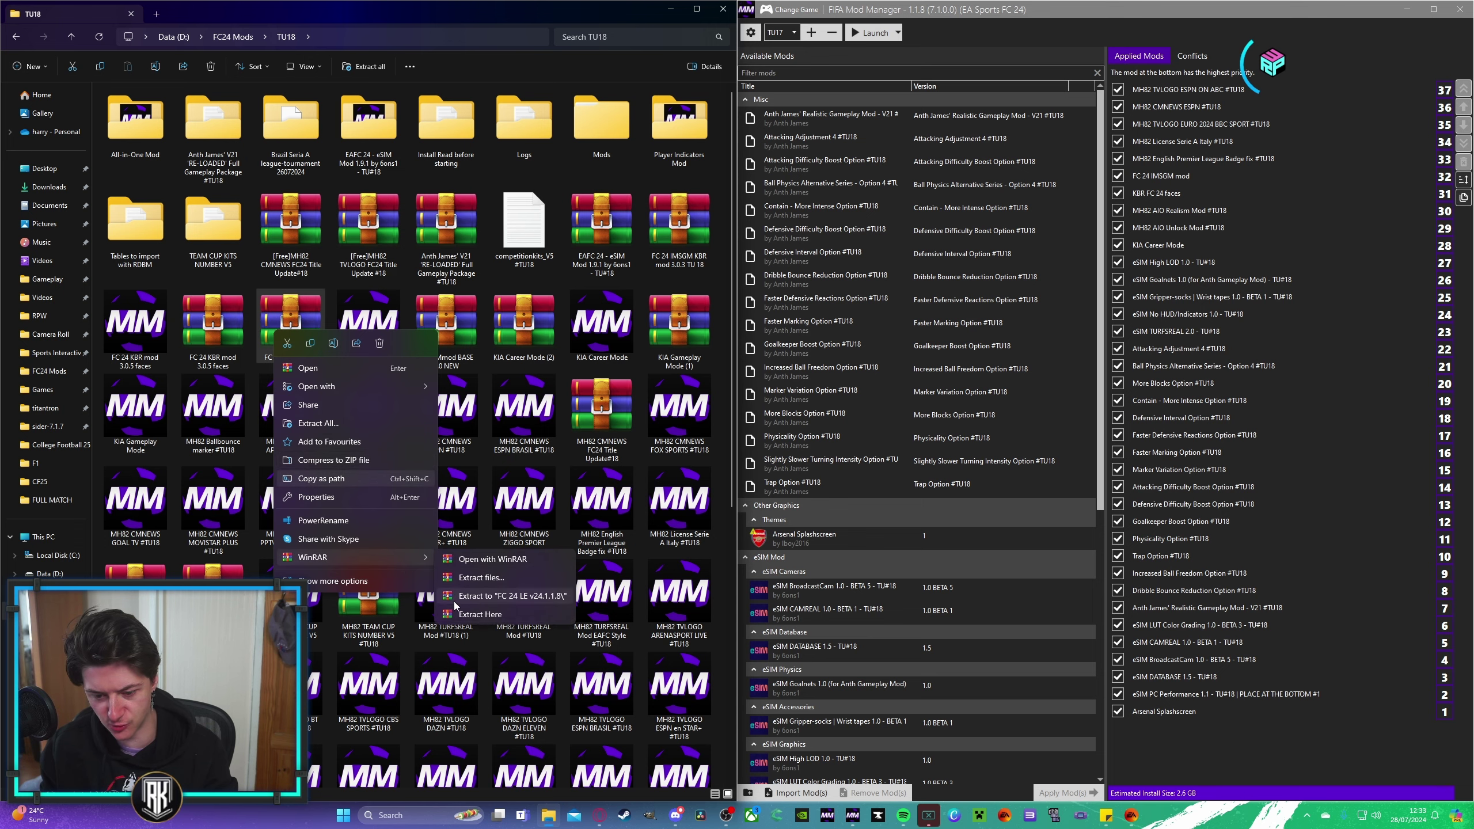
pyautogui.click(494, 613)
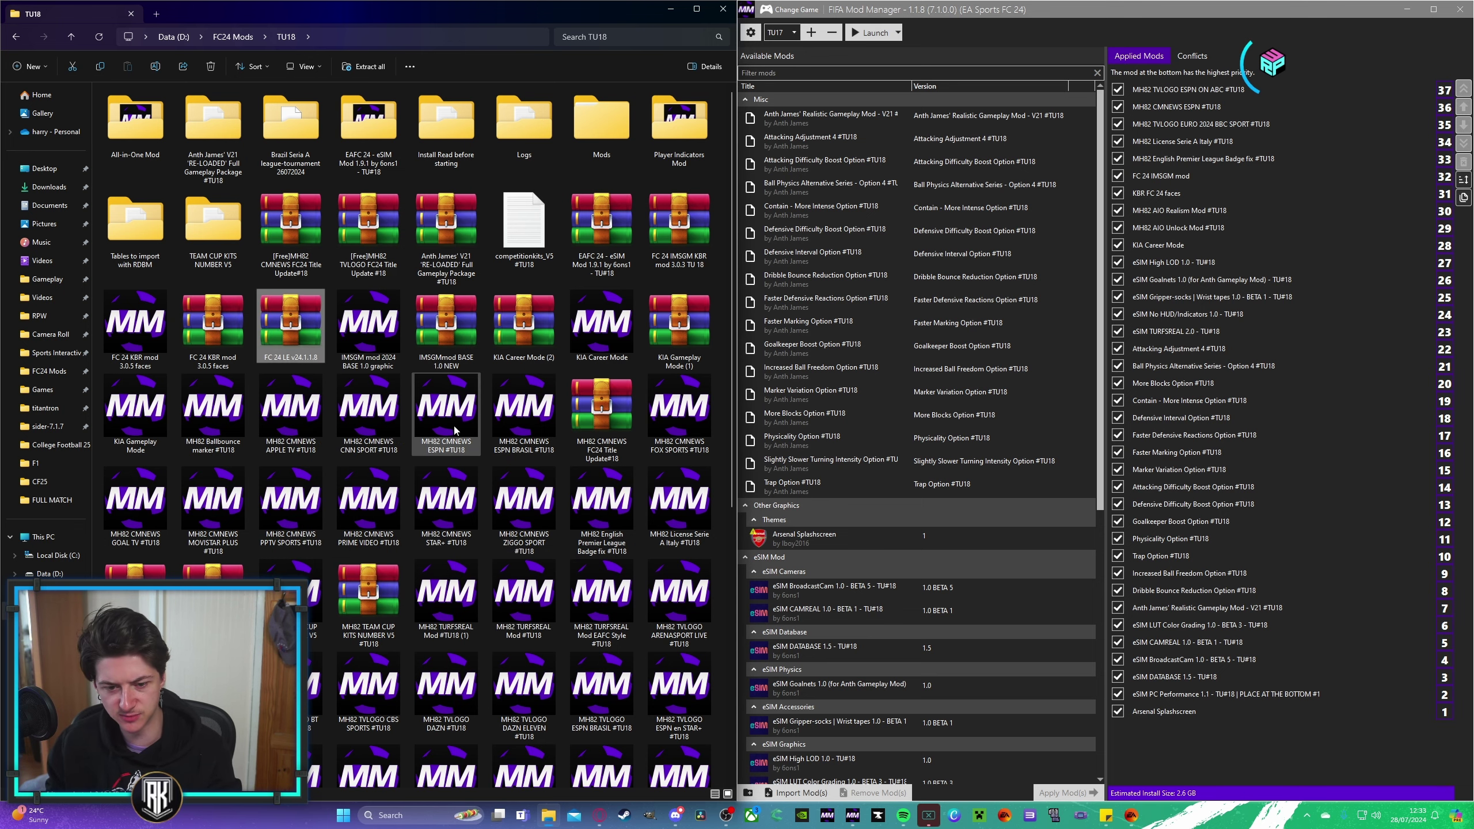
pyautogui.click(137, 509)
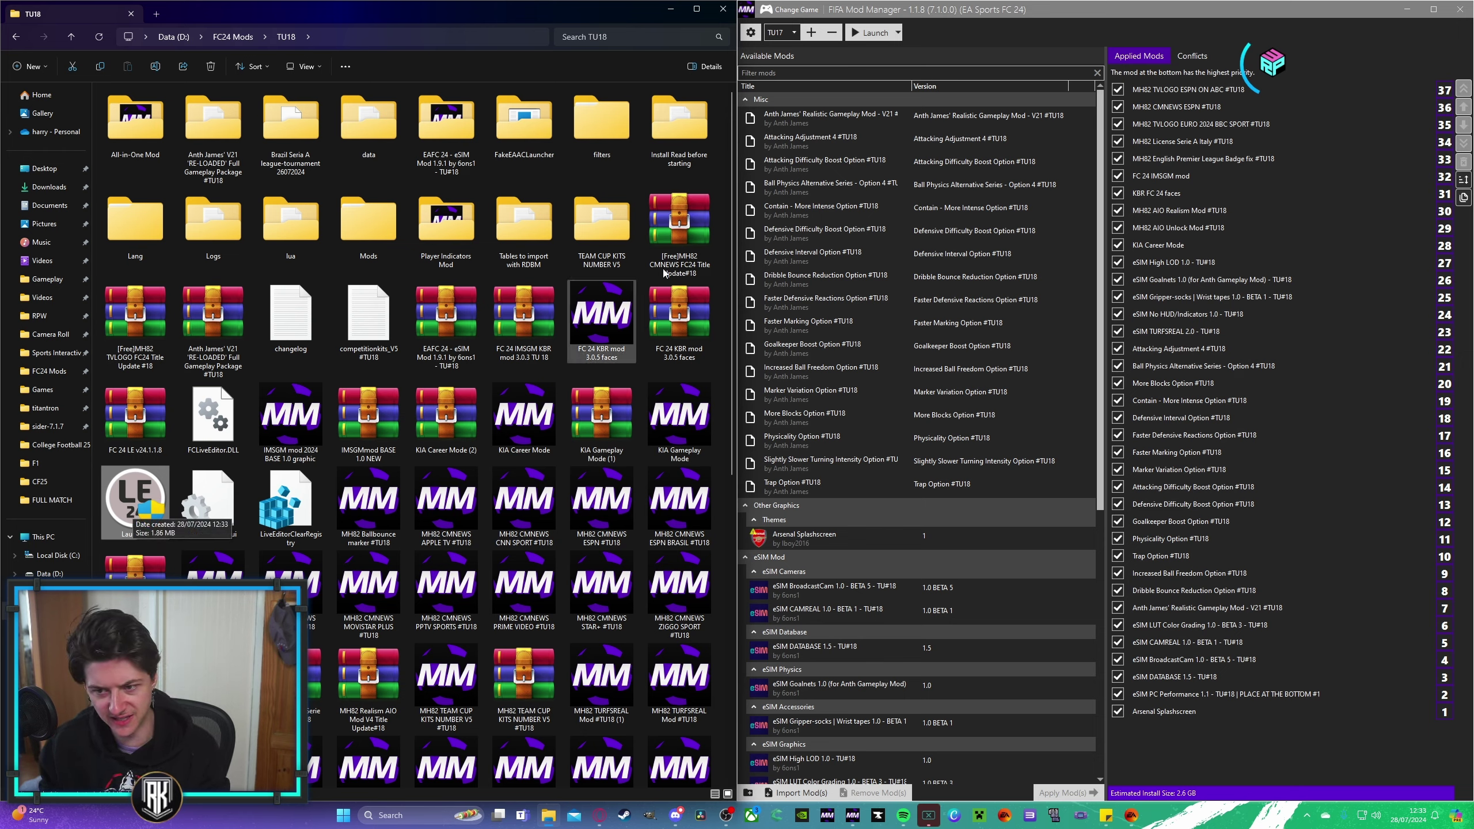
# Step: Check that Auto-Launch Live Editor is enabled in the Mod Manager's launch options, and accept the Live Editor disclaimer
pyautogui.click(898, 33)
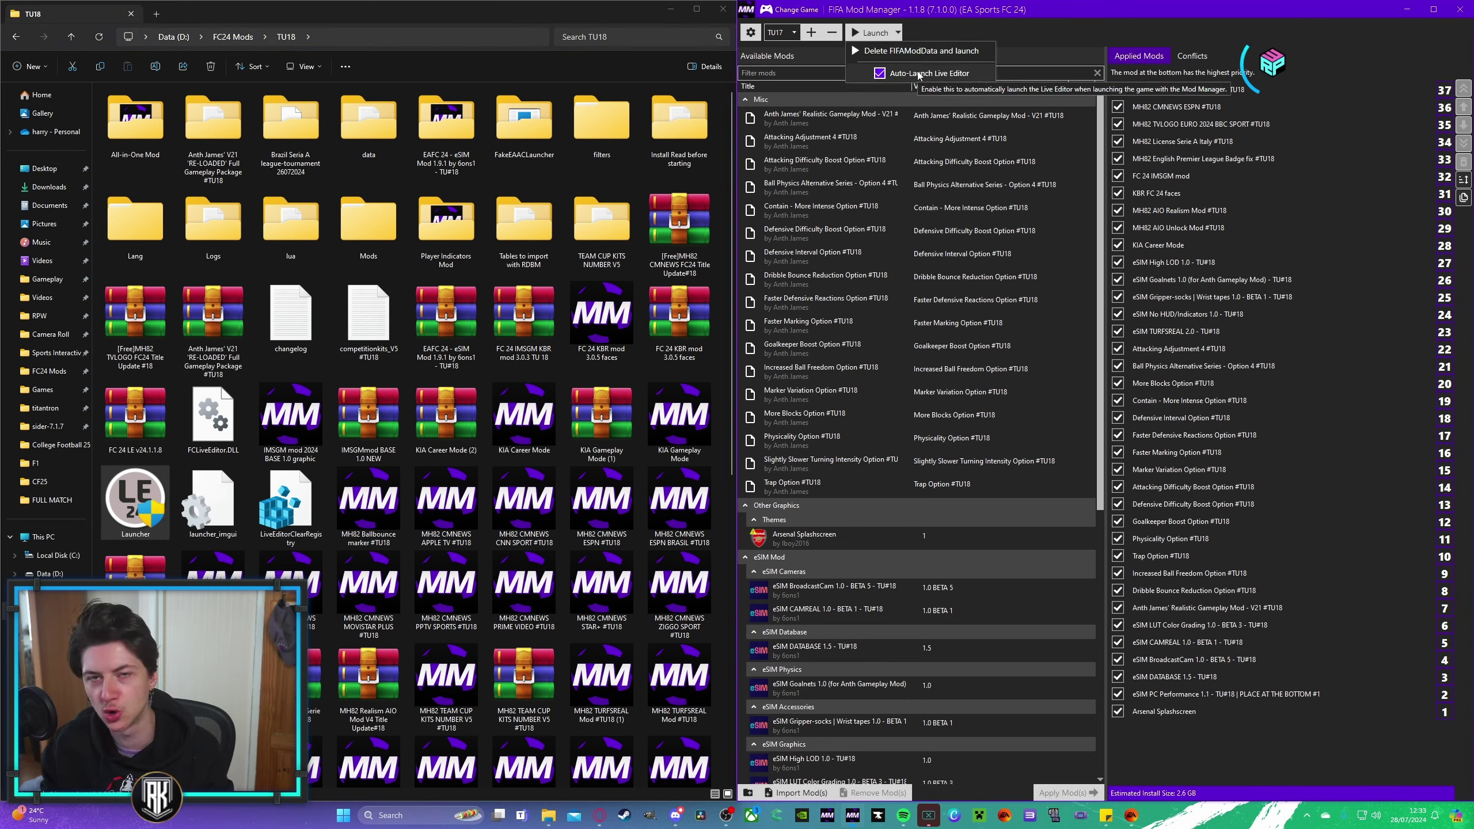
pyautogui.click(903, 39)
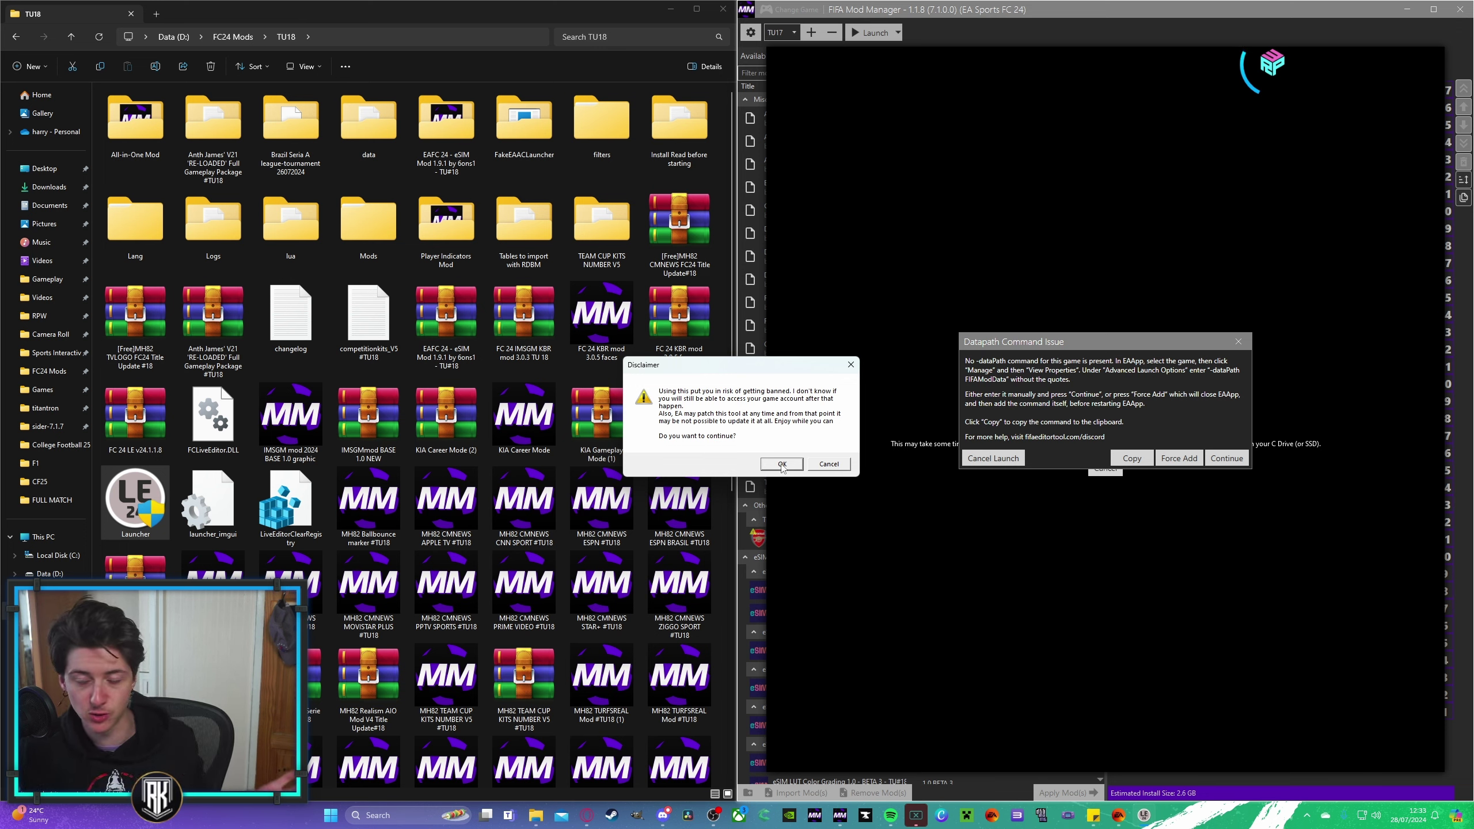
pyautogui.click(782, 464)
# Step: Force-add the -dataPath FIFAModData command through the Datapath Command Issue dialog
pyautogui.click(1179, 344)
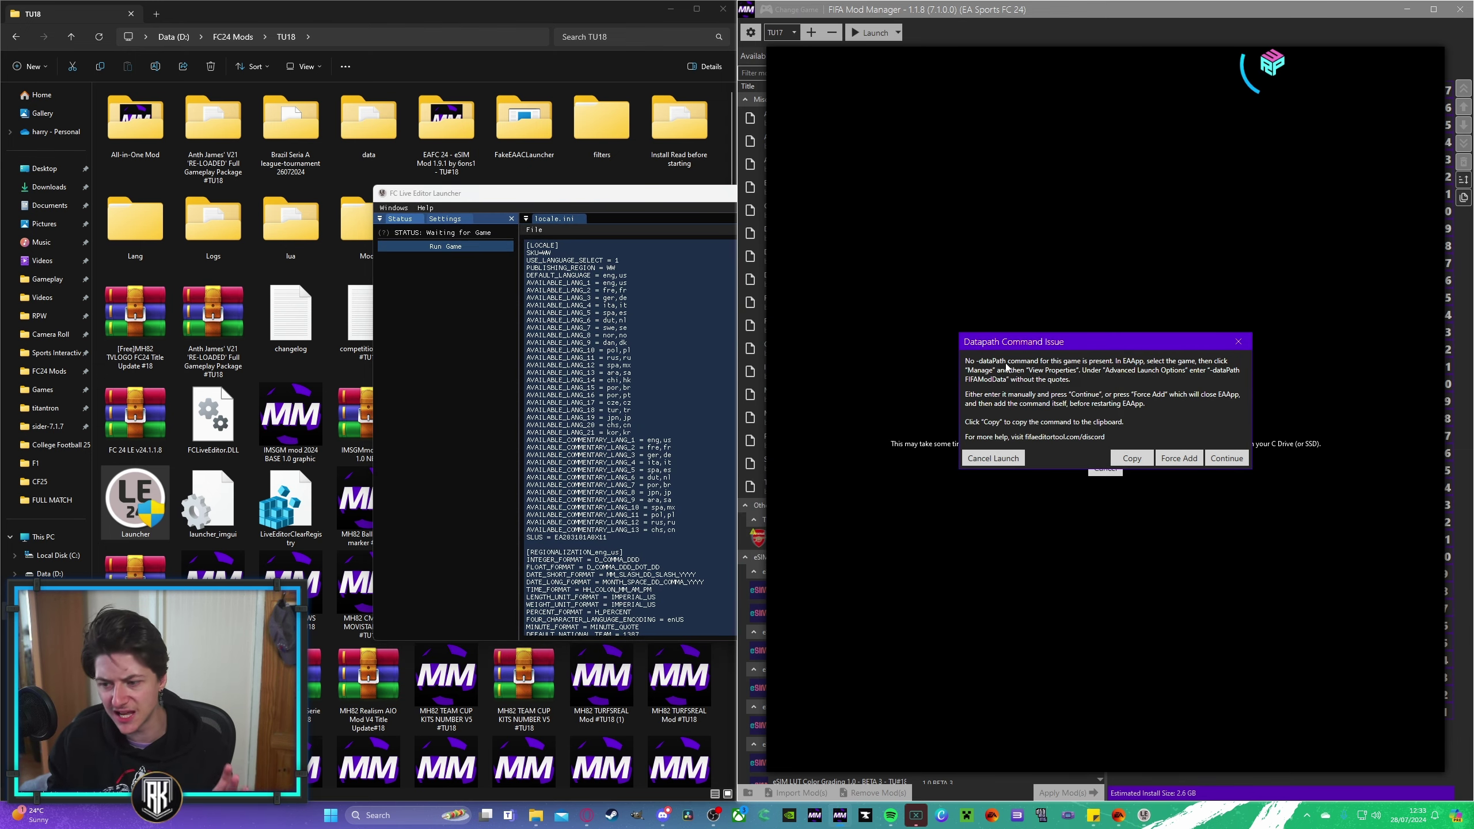
pyautogui.click(1173, 460)
pyautogui.click(1183, 440)
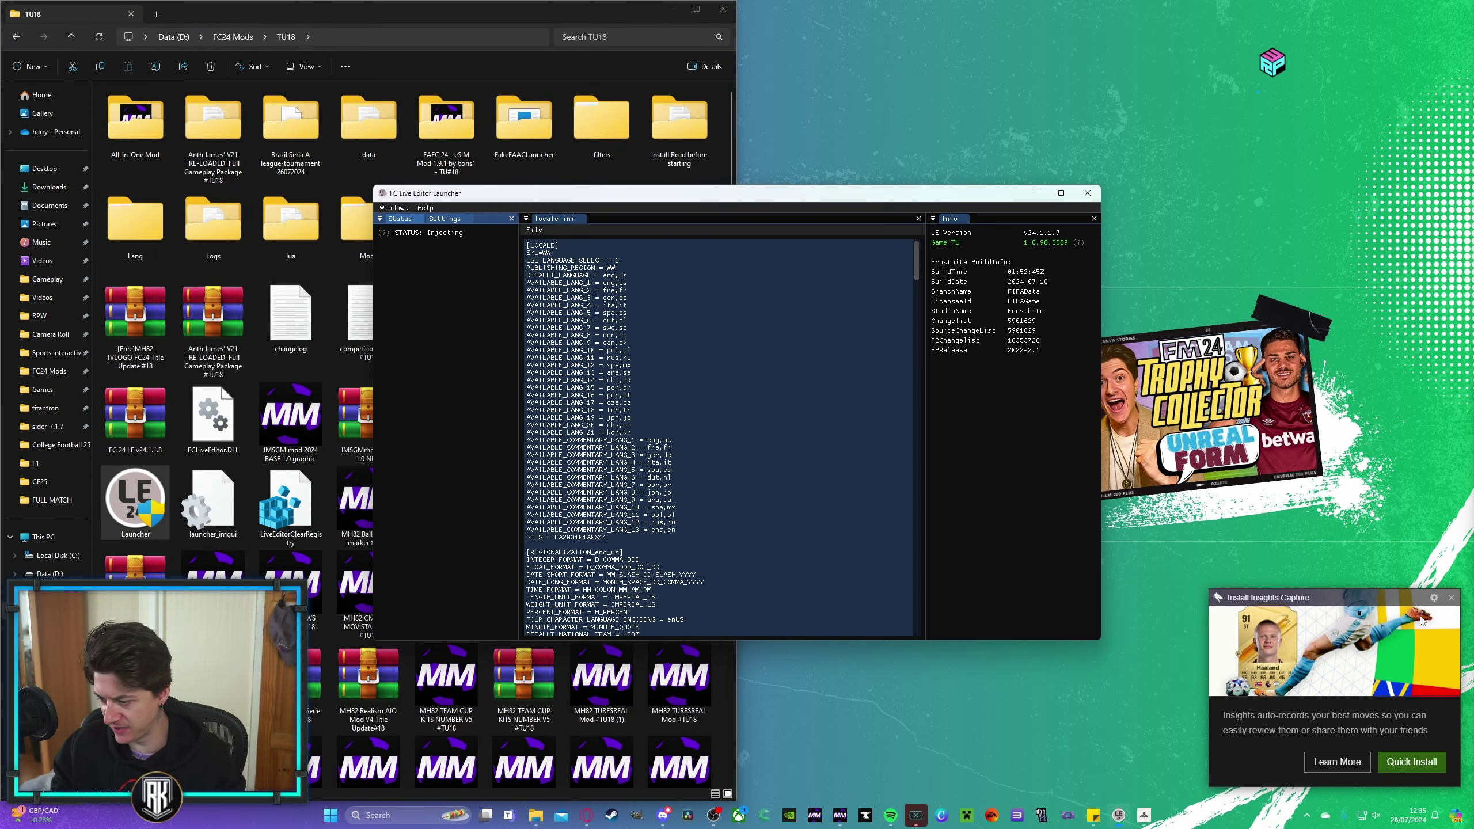
# Step: Dismiss the Insights Capture offer and close the EA sign-in and FC Live Editor Launcher windows
pyautogui.click(1451, 599)
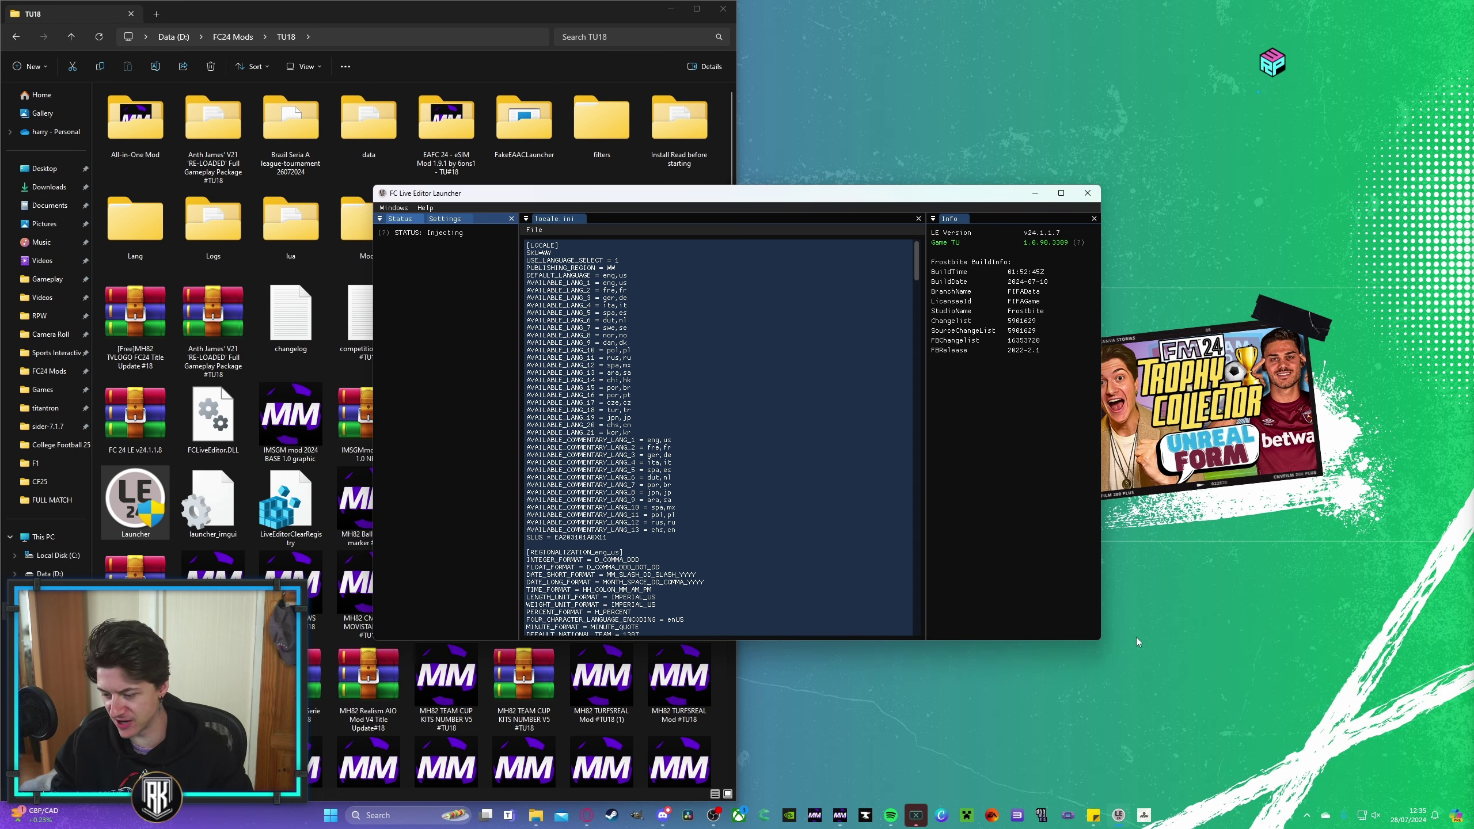
pyautogui.click(1142, 819)
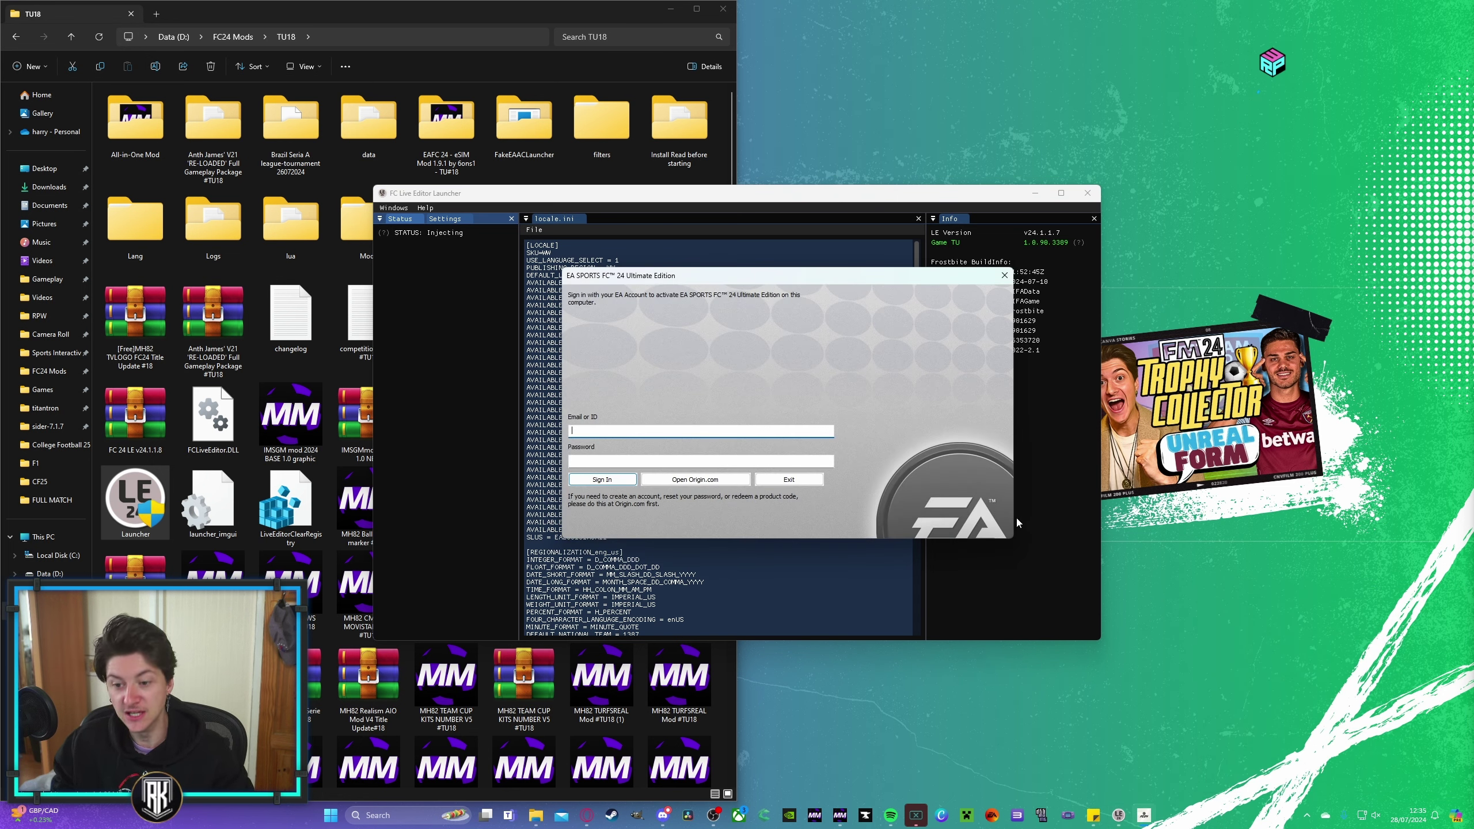
pyautogui.click(999, 279)
pyautogui.click(764, 451)
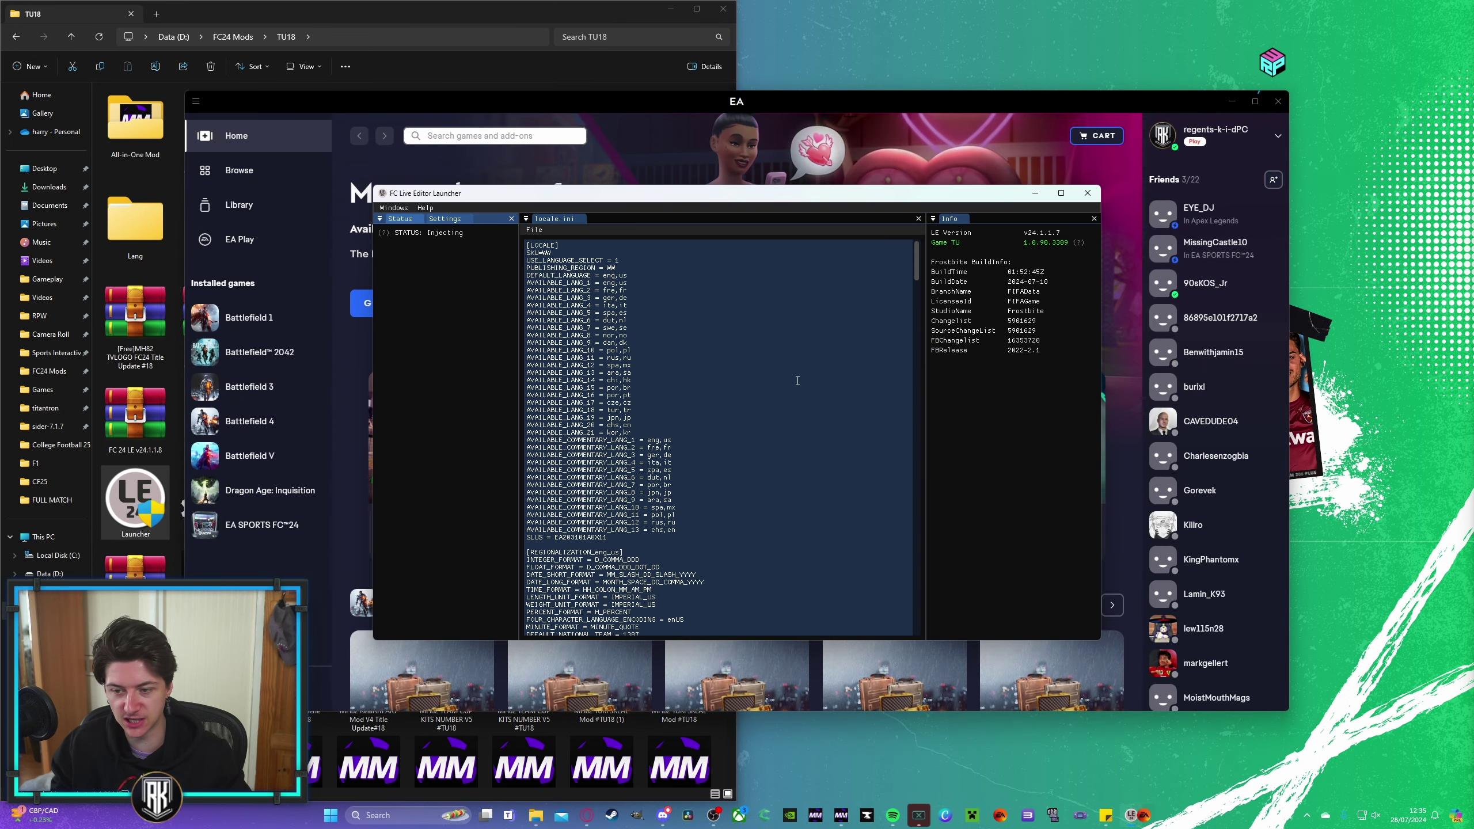
pyautogui.click(1088, 196)
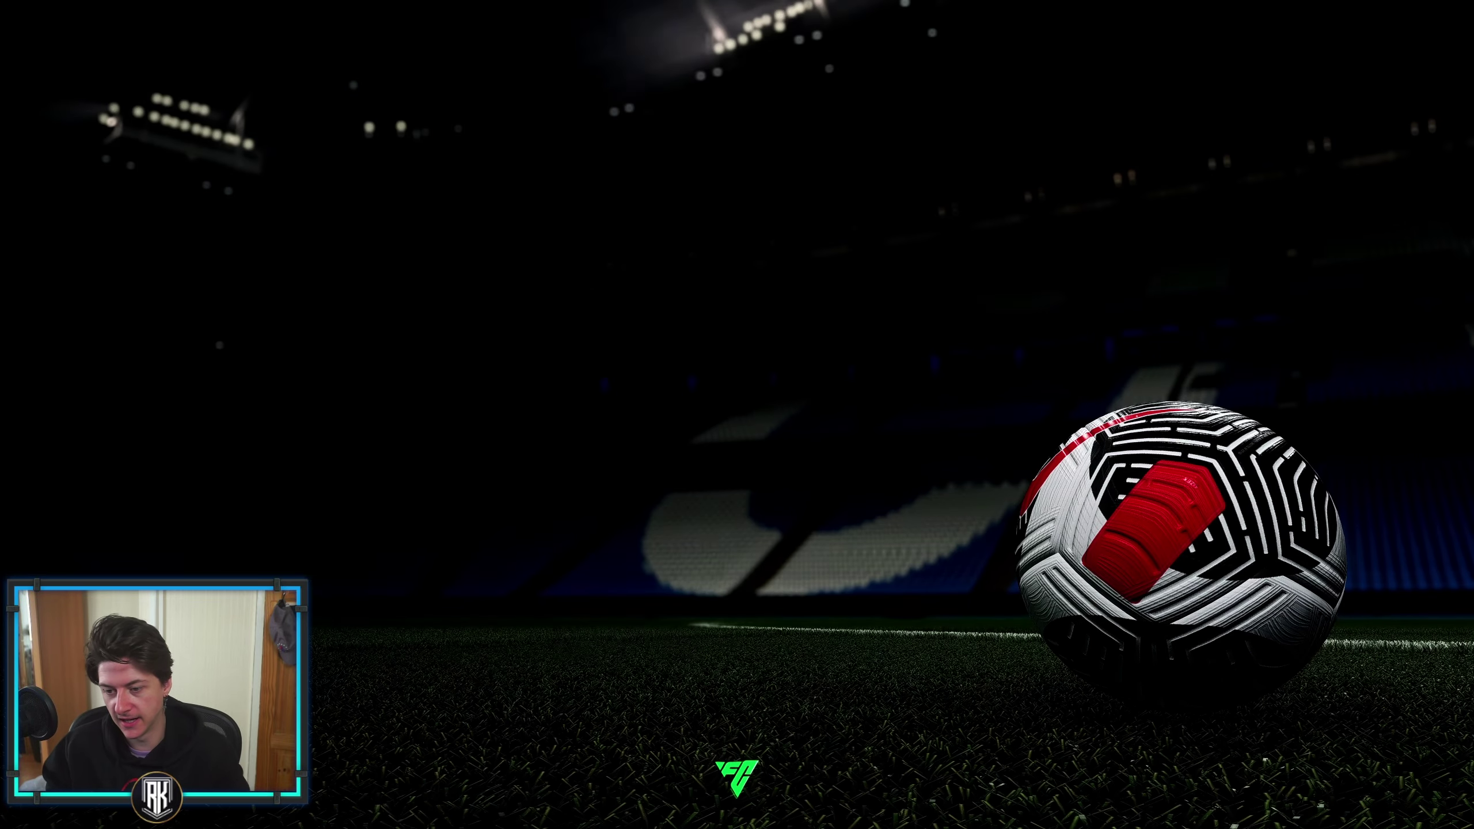
# Step: Continue from the FC 24 title screen to the main menu and highlight Player Career
pyautogui.press('Return')
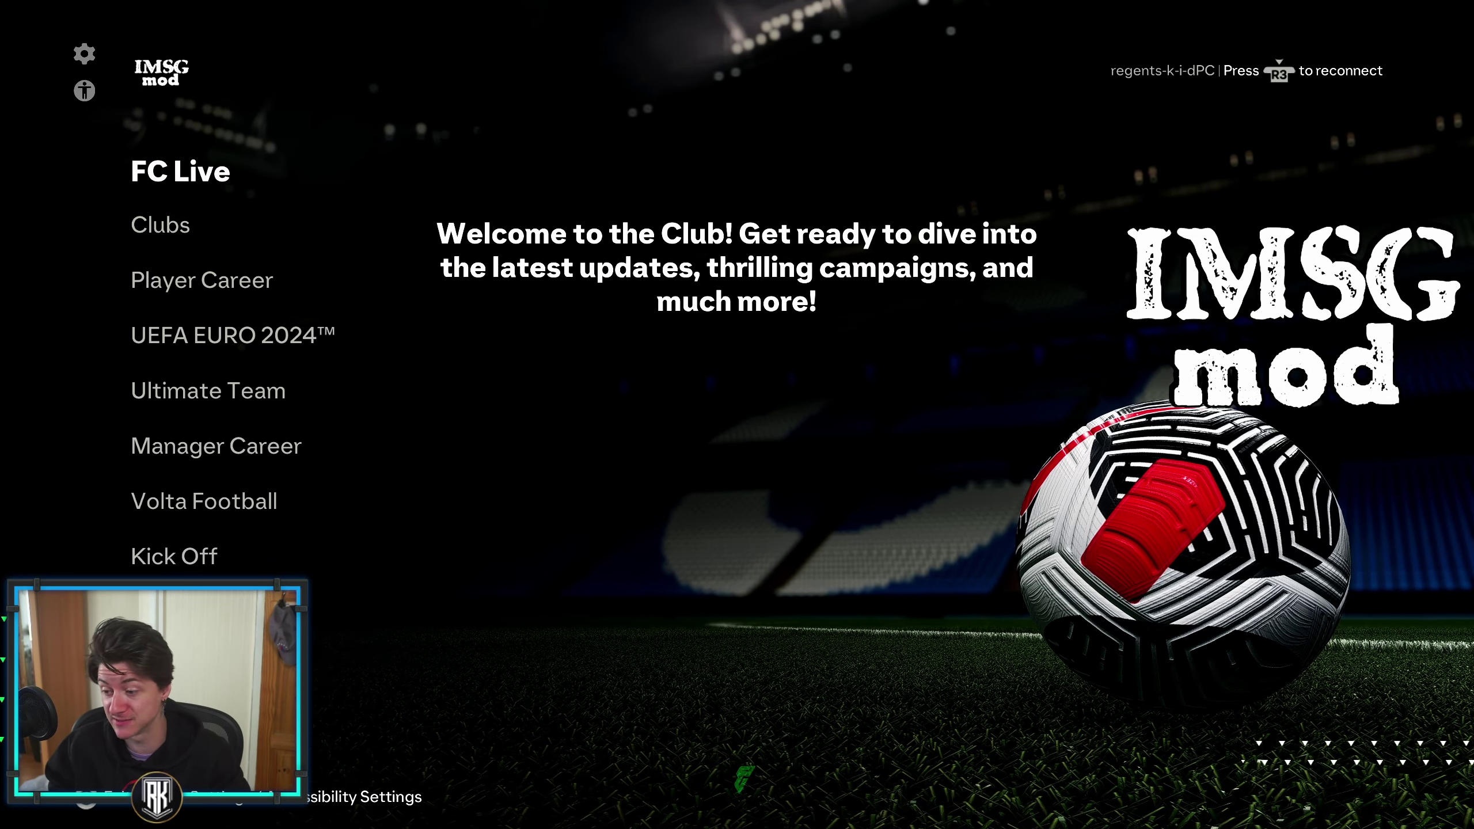
pyautogui.press('Down')
pyautogui.press('Down')
pyautogui.press('Up')
pyautogui.press('Up')
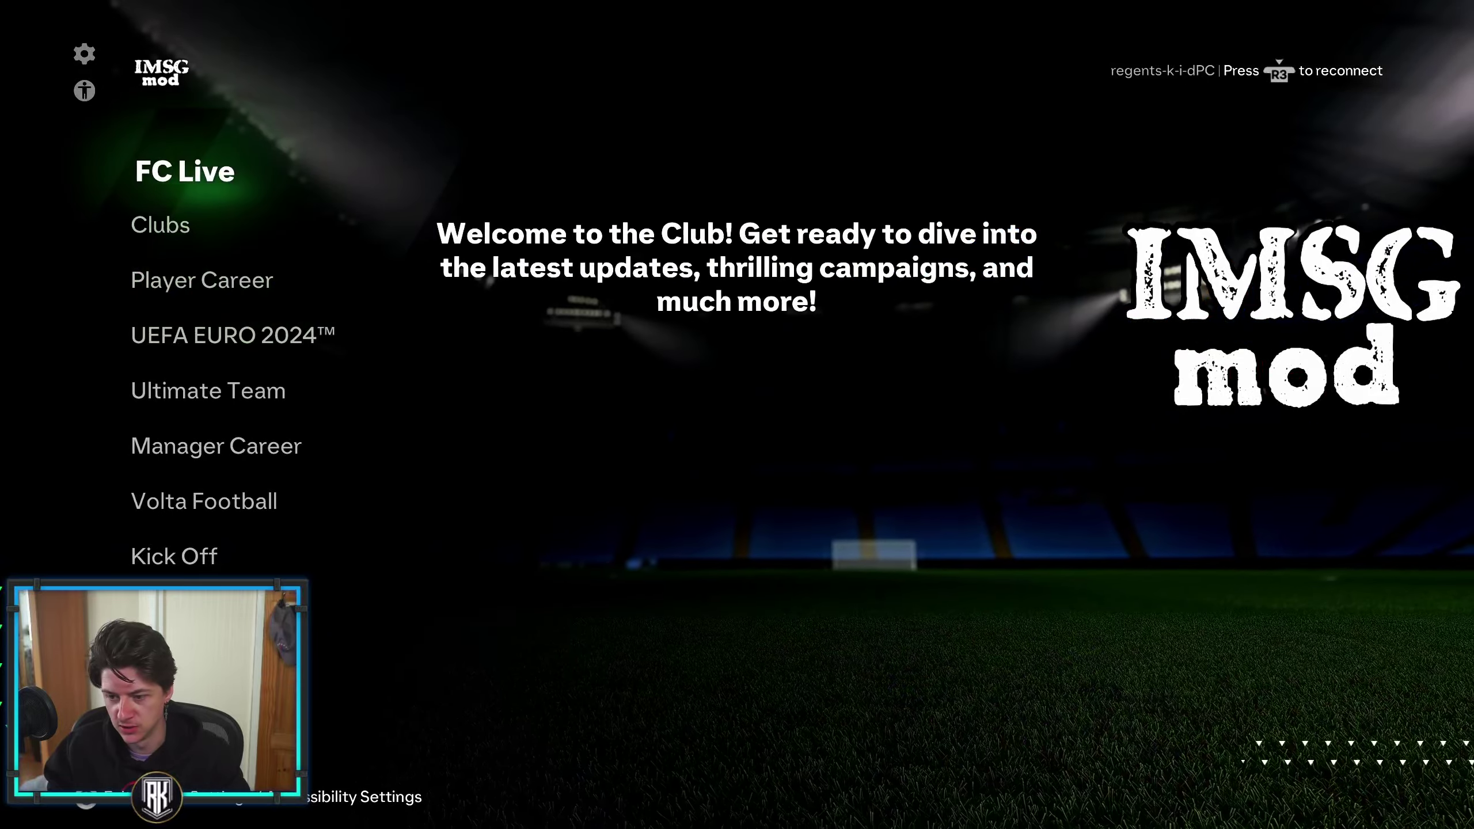
pyautogui.press('Down')
pyautogui.press('Down')
# Step: Check the Live Editor overlay and the shader effects overlay in the game, closing both again
pyautogui.press('Insert')
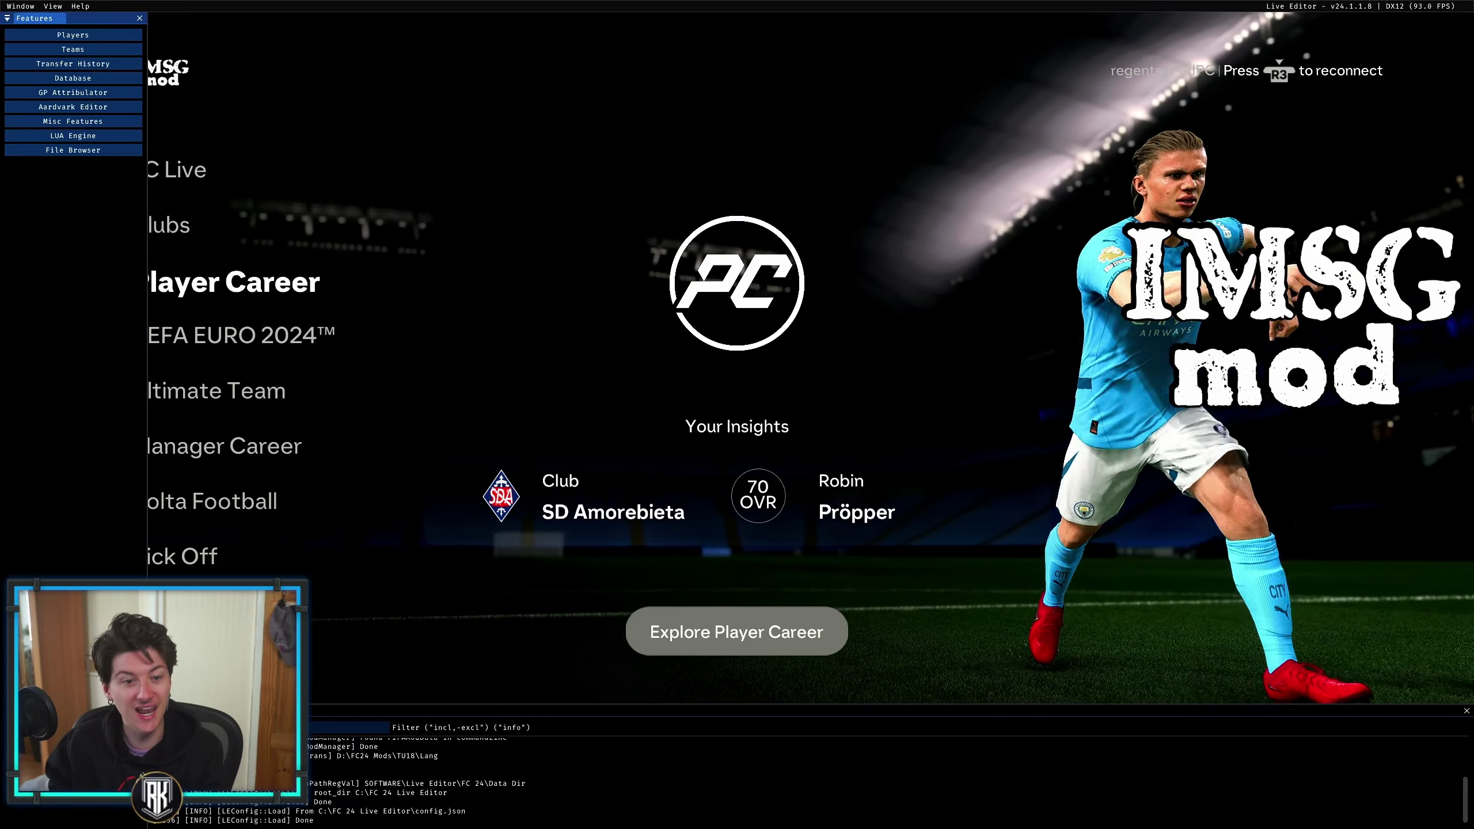
pyautogui.press('Insert')
pyautogui.press('Insert')
pyautogui.press('Insert')
pyautogui.press('Home')
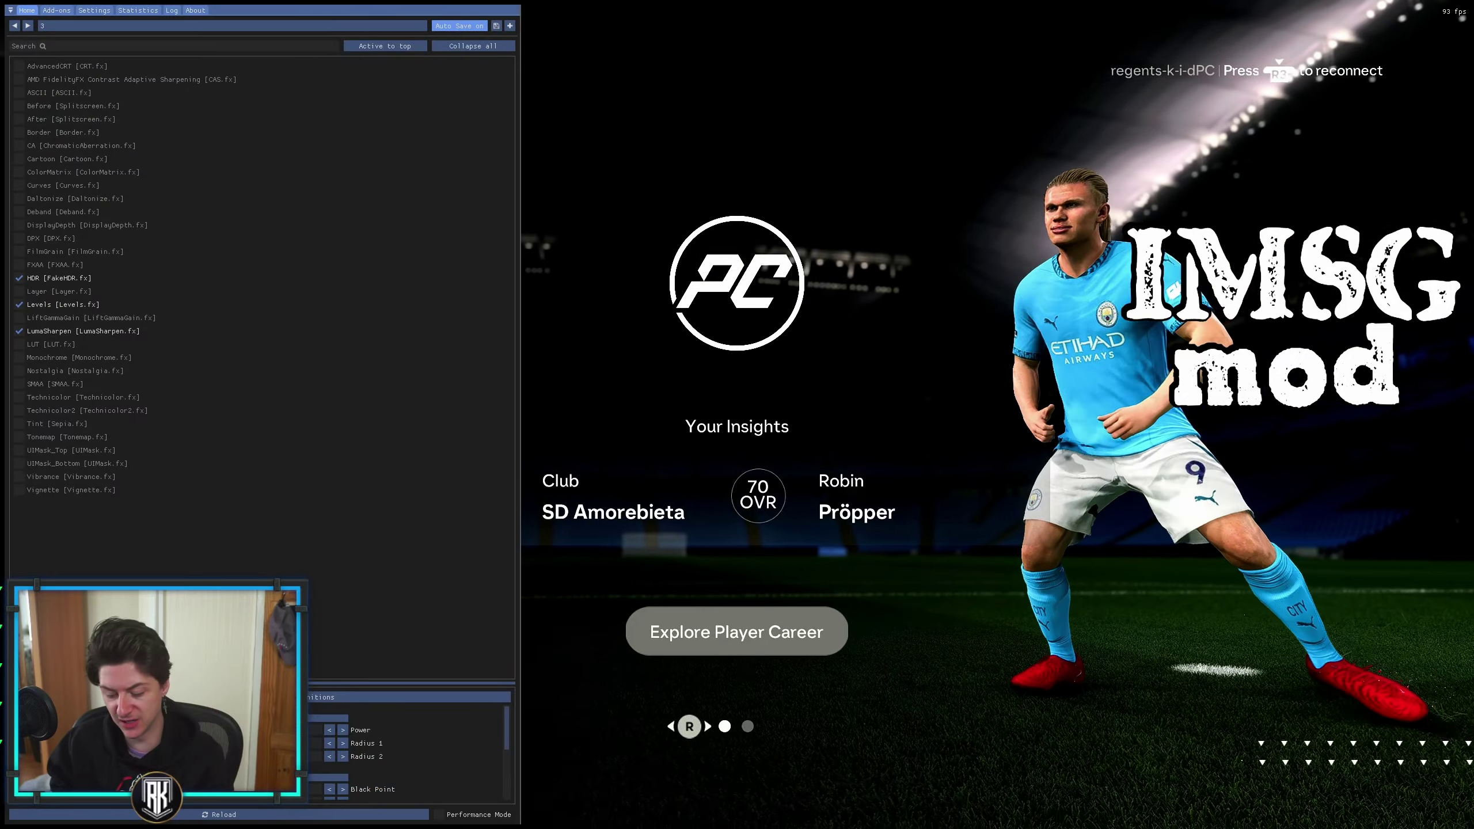
pyautogui.press('Home')
# Step: Open Kick Off and start a Classic Match against the Legendary AI
pyautogui.press('Up')
pyautogui.press('Down')
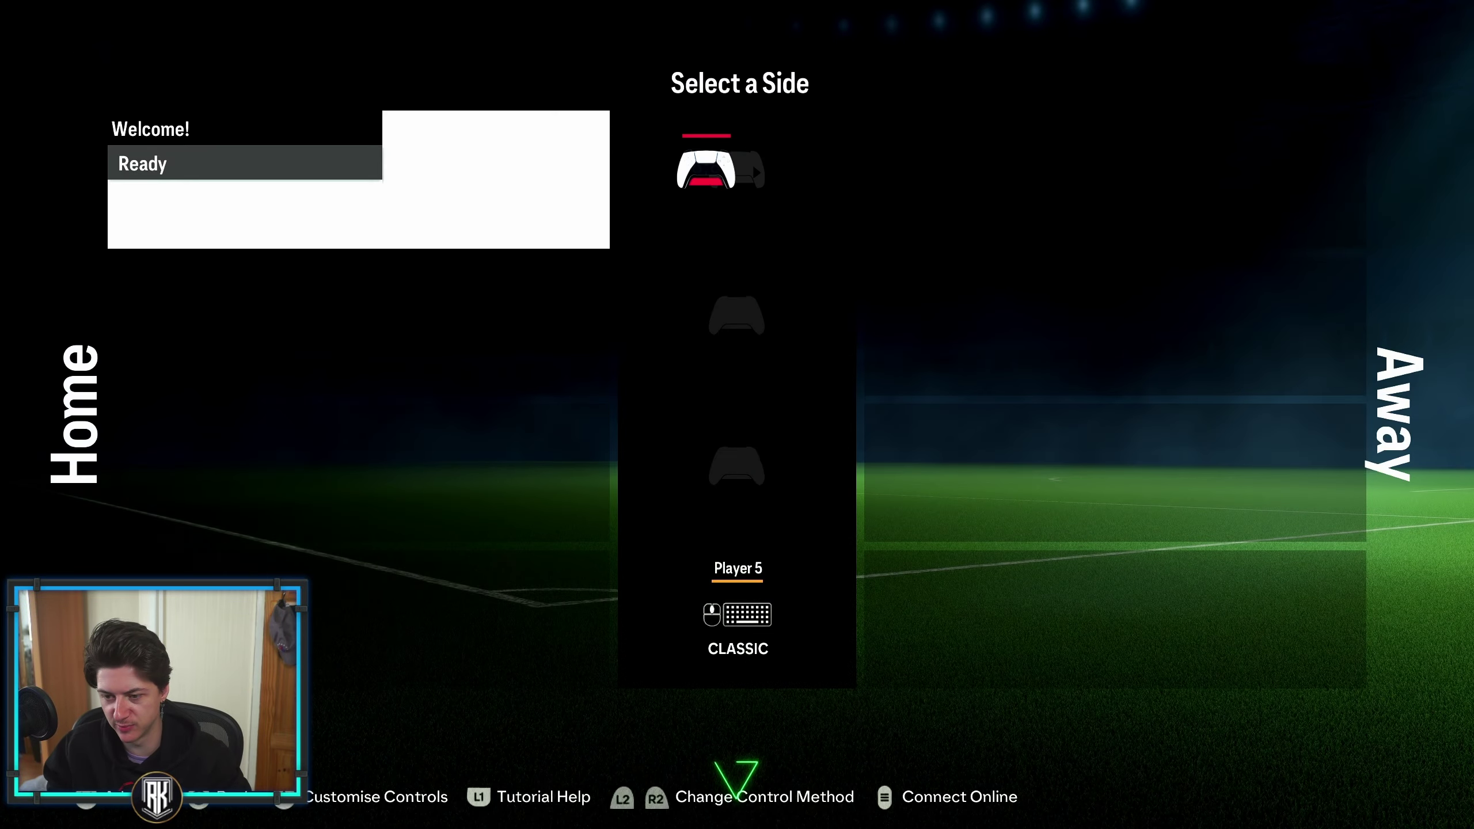
pyautogui.press('Return')
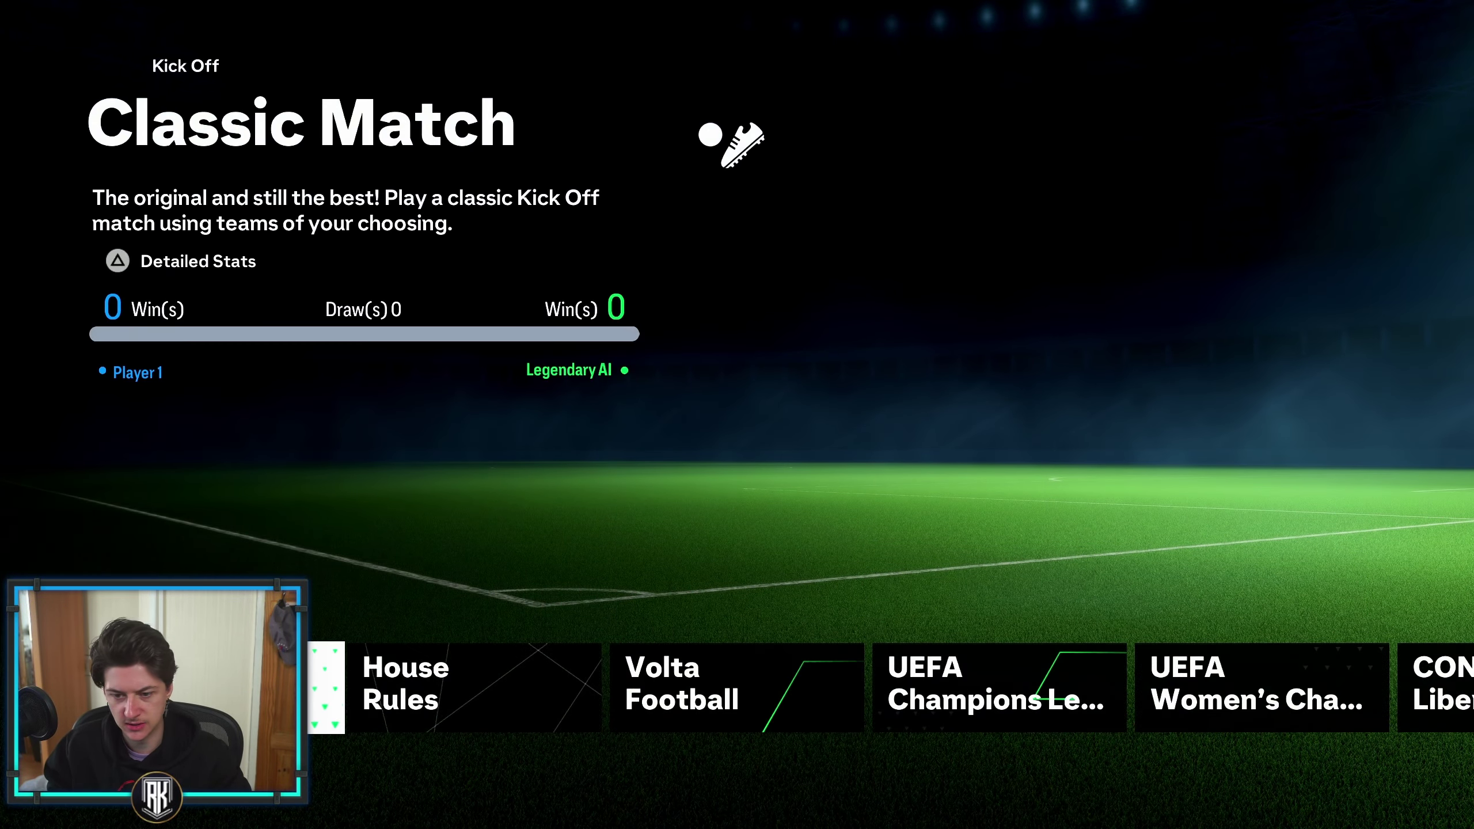
pyautogui.press('Return')
# Step: Set the home side's country to Italy and browse its Serie A TIM clubs
pyautogui.press('r')
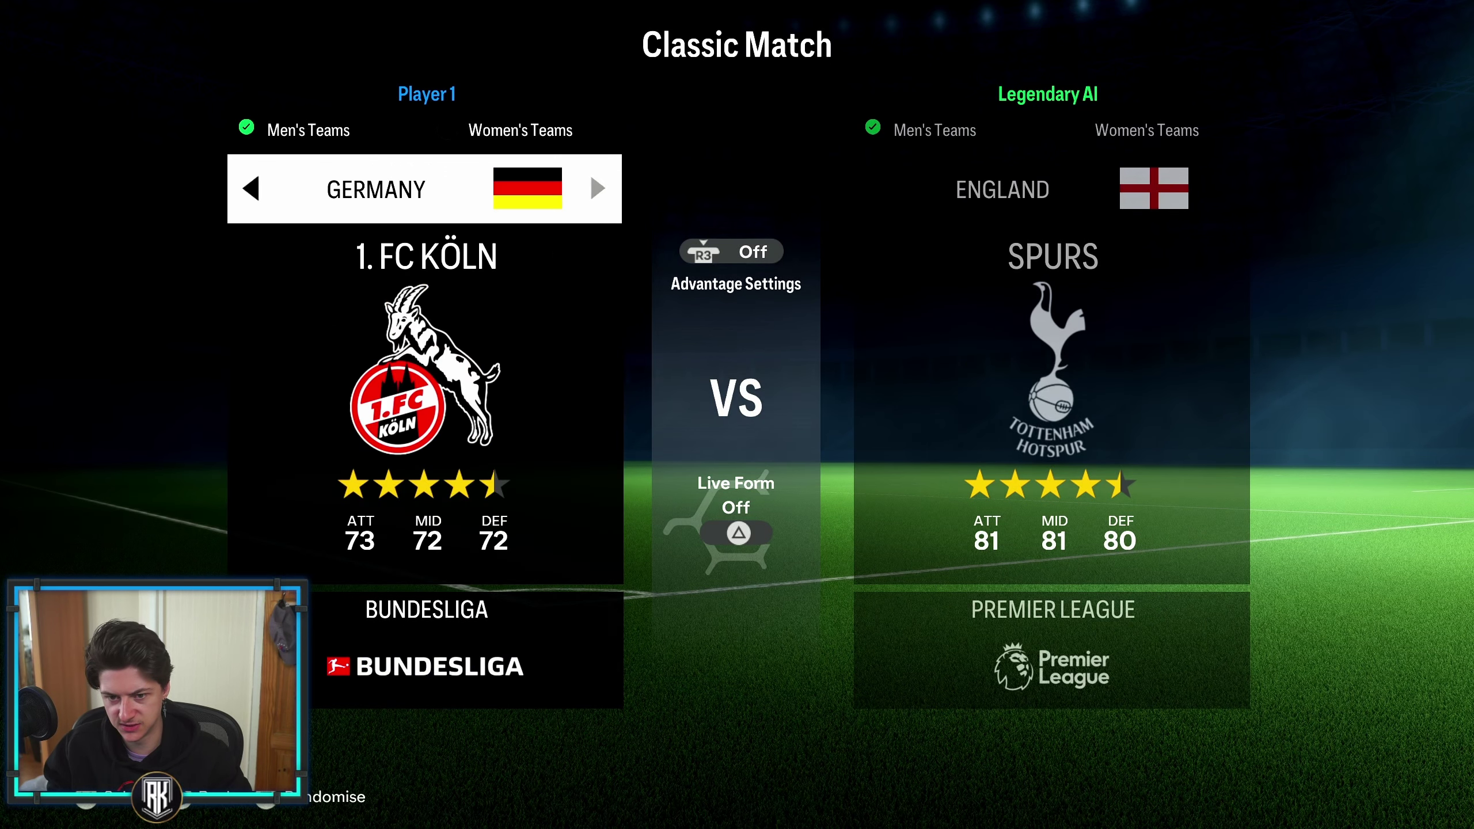
pyautogui.press('r')
pyautogui.press('r')
pyautogui.press('r')
pyautogui.press('Down')
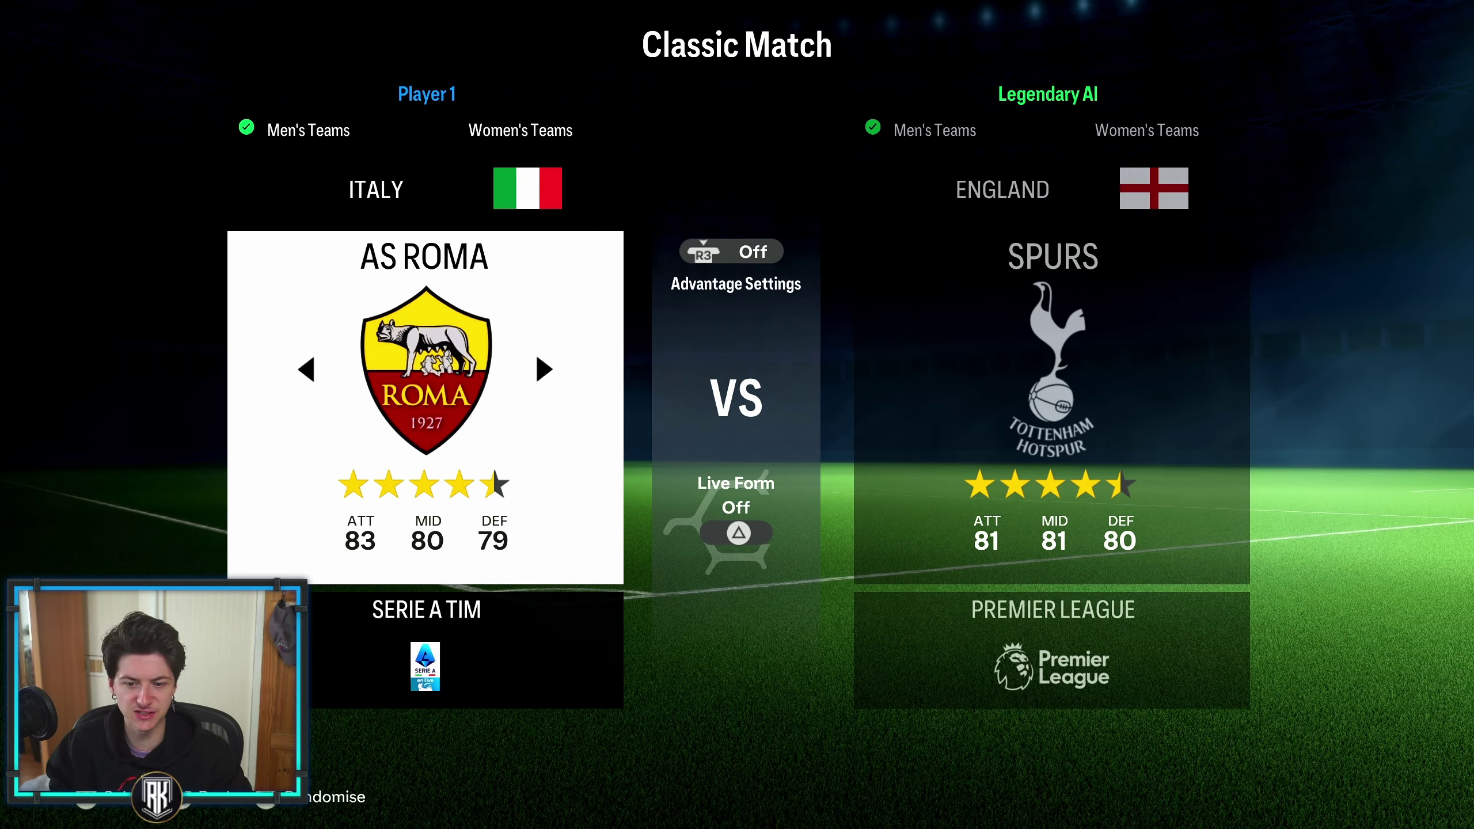
pyautogui.press('Right')
pyautogui.press('Right')
pyautogui.press('Right')
pyautogui.press('Right')
pyautogui.press('Right')
pyautogui.press('Right')
pyautogui.press('Right')
pyautogui.press('Right')
pyautogui.press('Right')
pyautogui.press('Right')
pyautogui.press('Right')
pyautogui.press('Right')
pyautogui.press('Right')
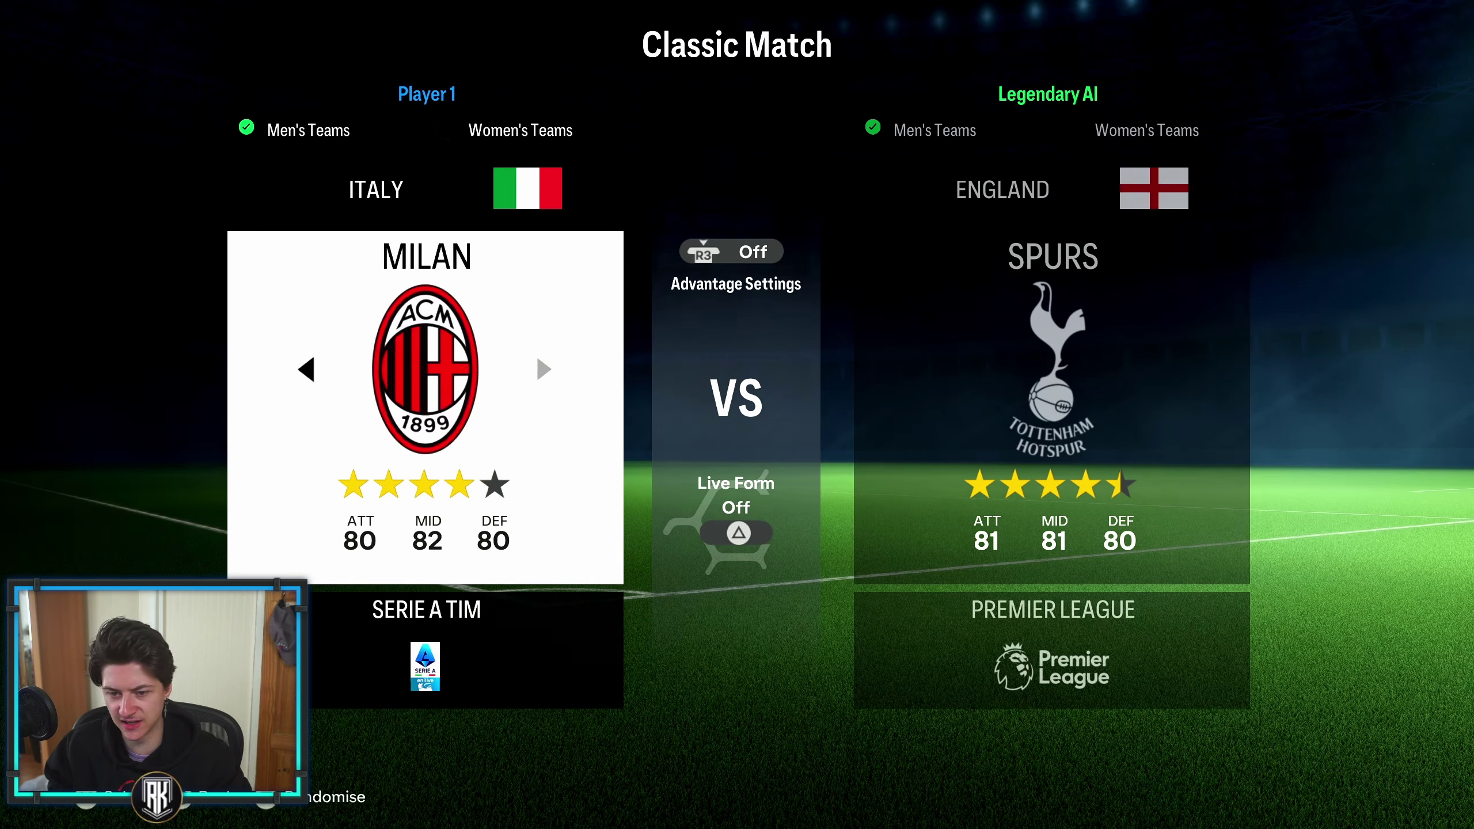
pyautogui.press('Right')
pyautogui.press('Right')
pyautogui.press('Right')
pyautogui.press('Right')
pyautogui.press('Right')
# Step: Set the home side to Arsenal in England's Premier League and continue to kit selection against Spurs
pyautogui.press('Up')
pyautogui.press('r')
pyautogui.press('r')
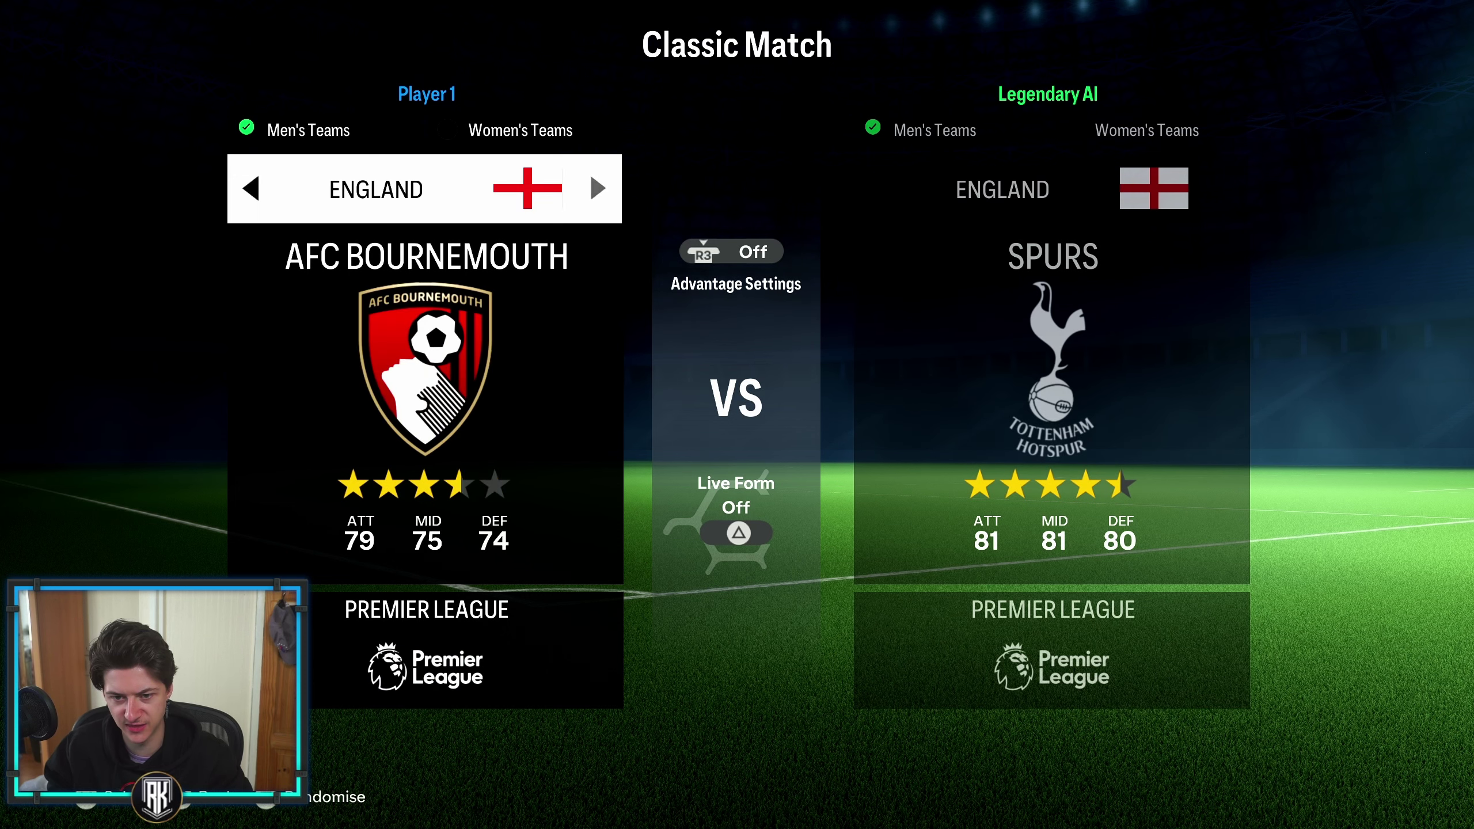
pyautogui.press('Down')
pyautogui.press('Up')
pyautogui.press('Left')
pyautogui.press('Right')
pyautogui.press('Down')
pyautogui.press('Return')
pyautogui.press('Return')
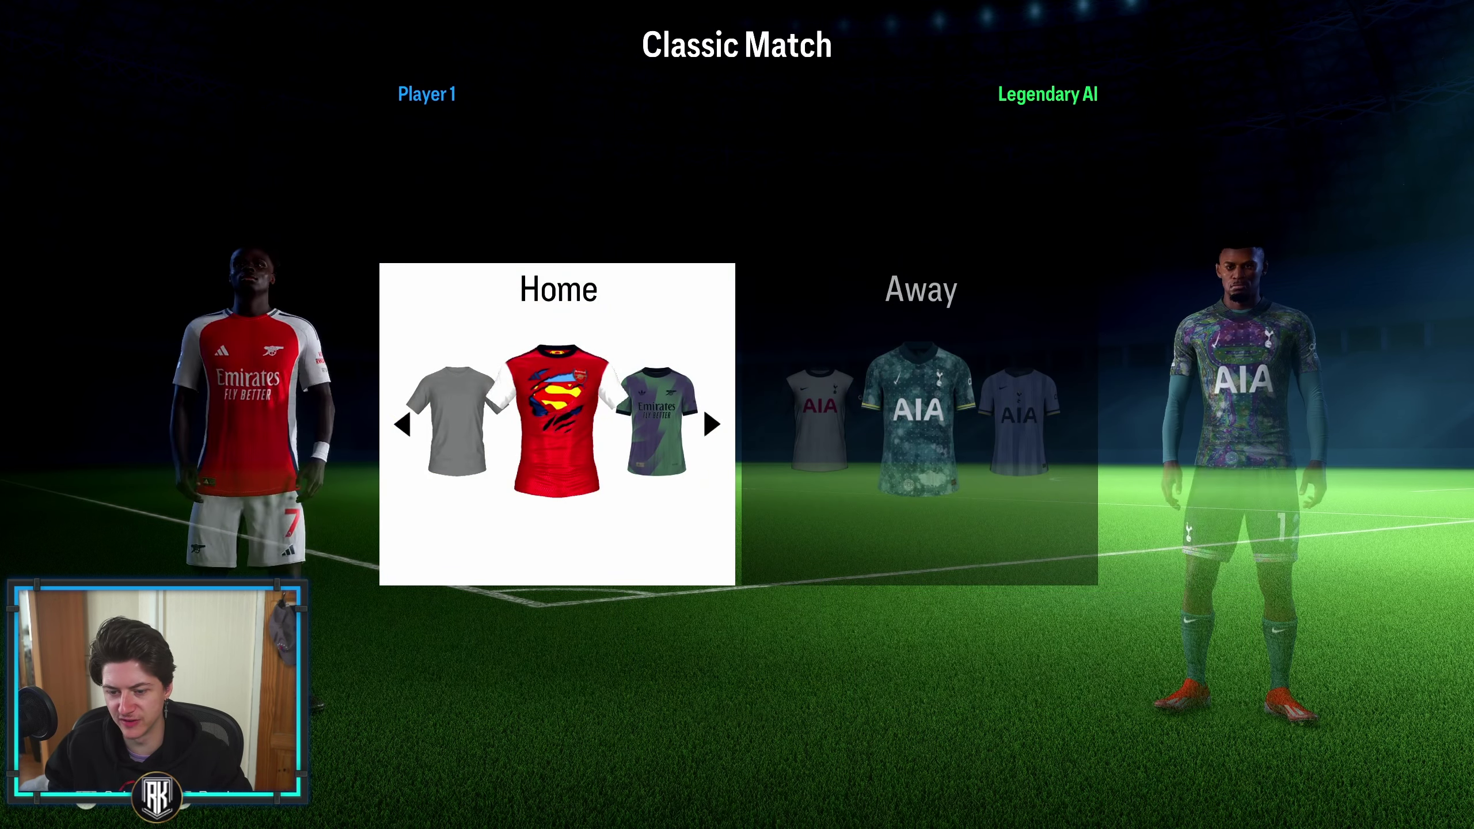
# Step: Look through Arsenal's home, away and alternate kits and choose the Alternate kit
pyautogui.press('Right')
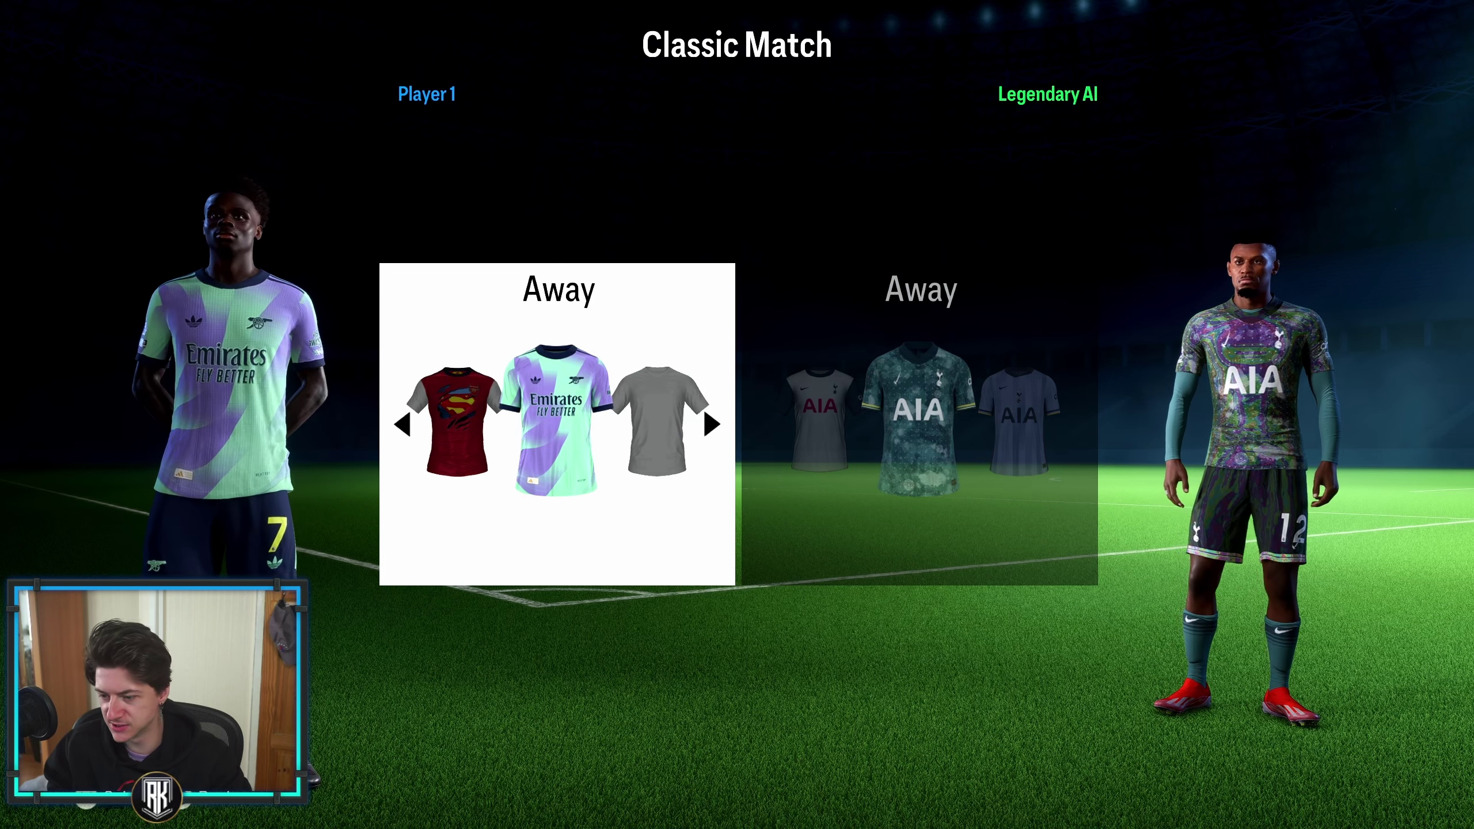
pyautogui.press('Left')
pyautogui.press('Left')
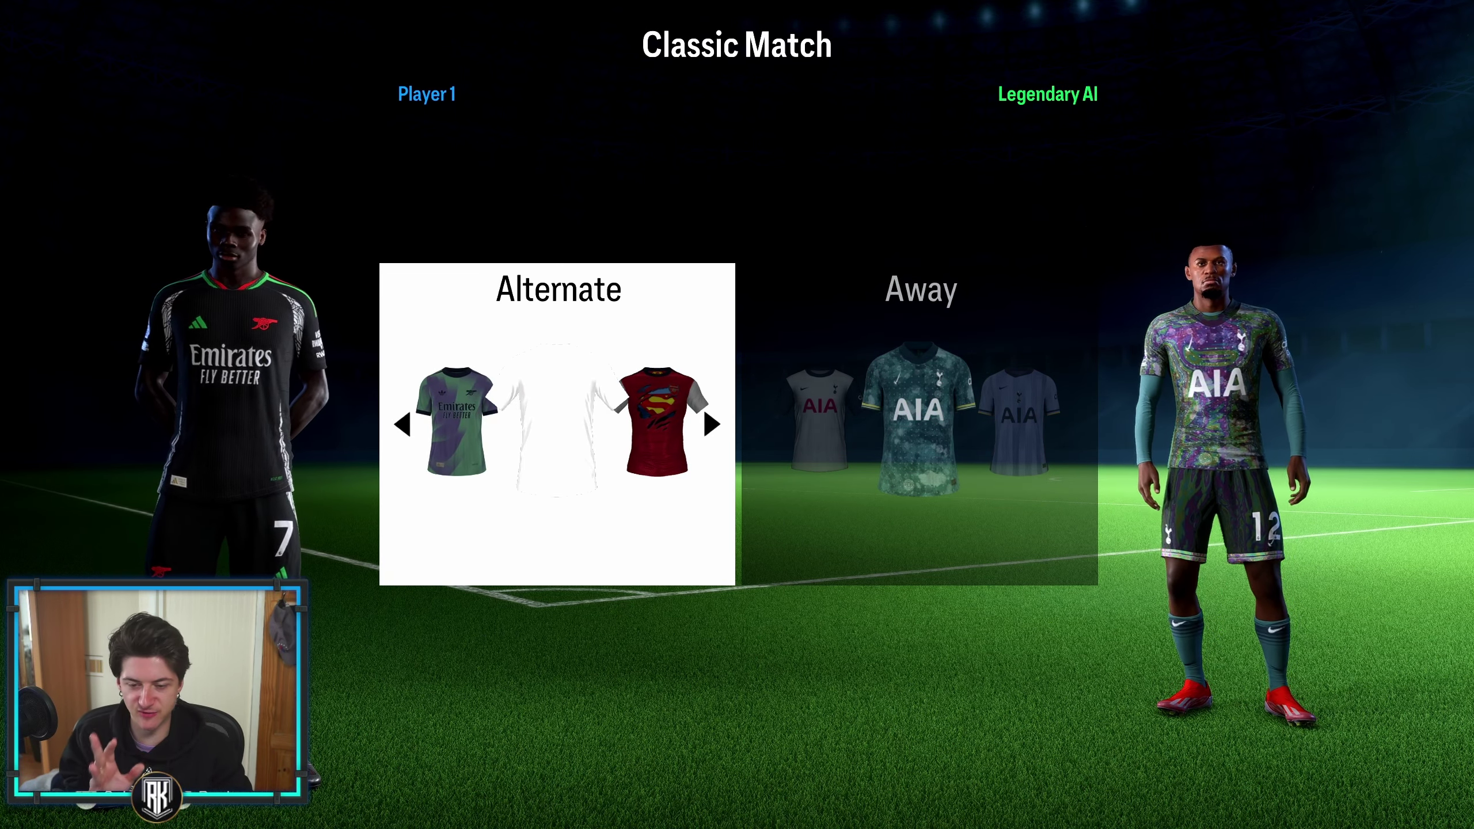
pyautogui.press('Left')
pyautogui.press('Right')
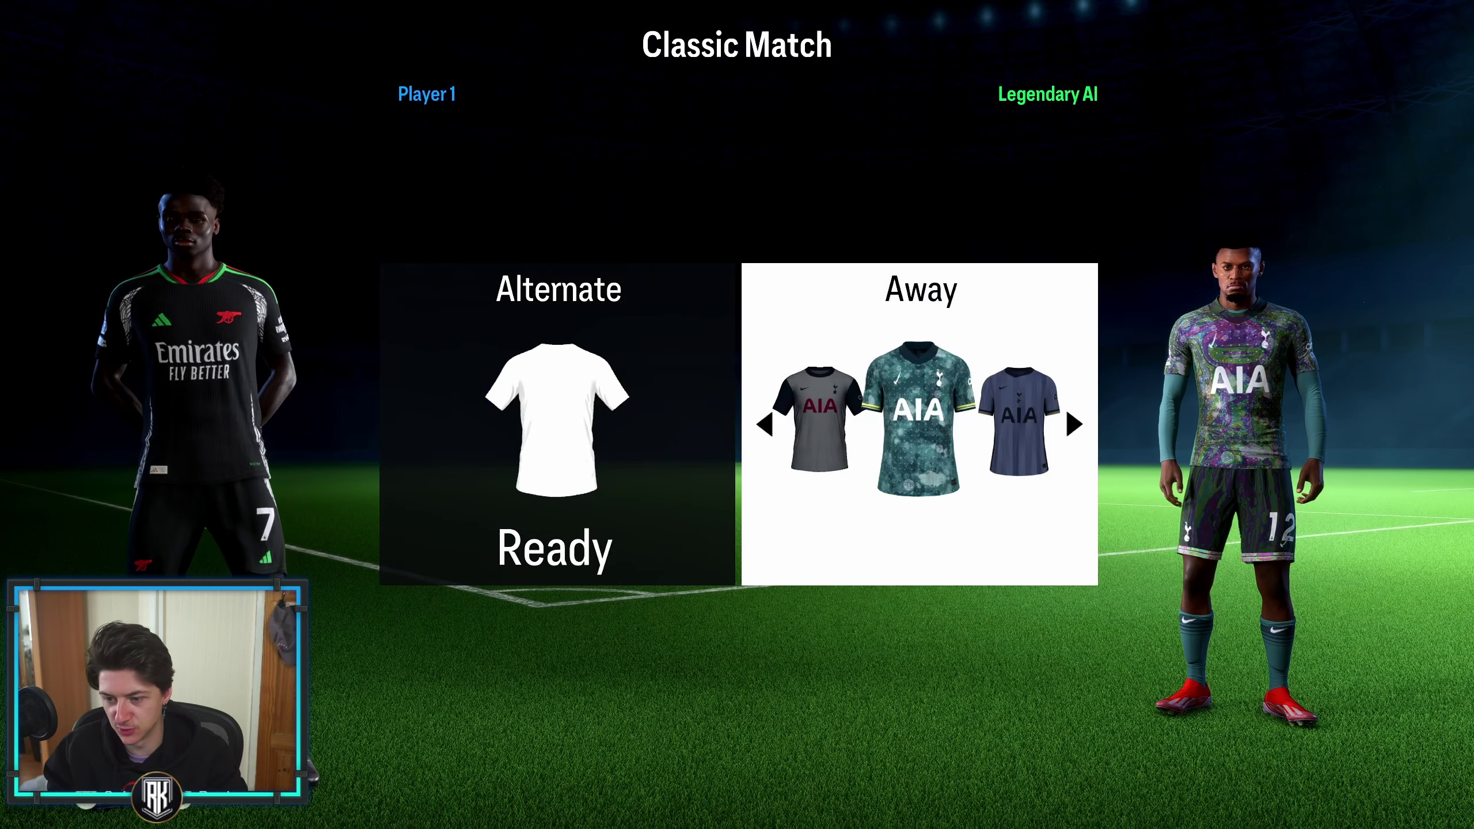
# Step: Return to team selection and change the matchup to Everton against Manchester City
pyautogui.press('Escape')
pyautogui.press('Left')
pyautogui.press('Right')
pyautogui.press('Return')
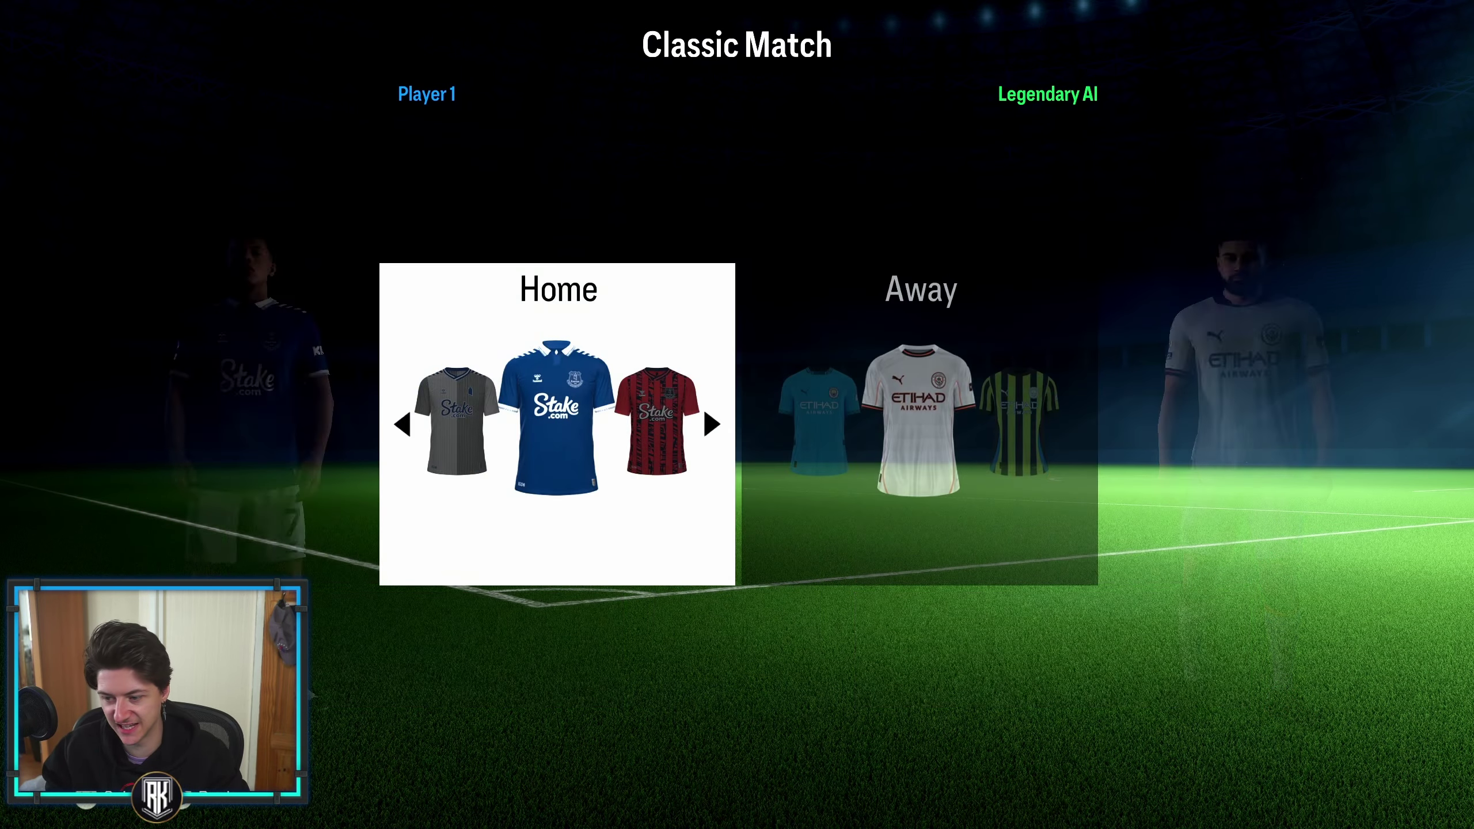
# Step: Confirm Everton's home kit and look through Manchester City's kits
pyautogui.press('Return')
pyautogui.press('Right')
pyautogui.press('Right')
pyautogui.press('Right')
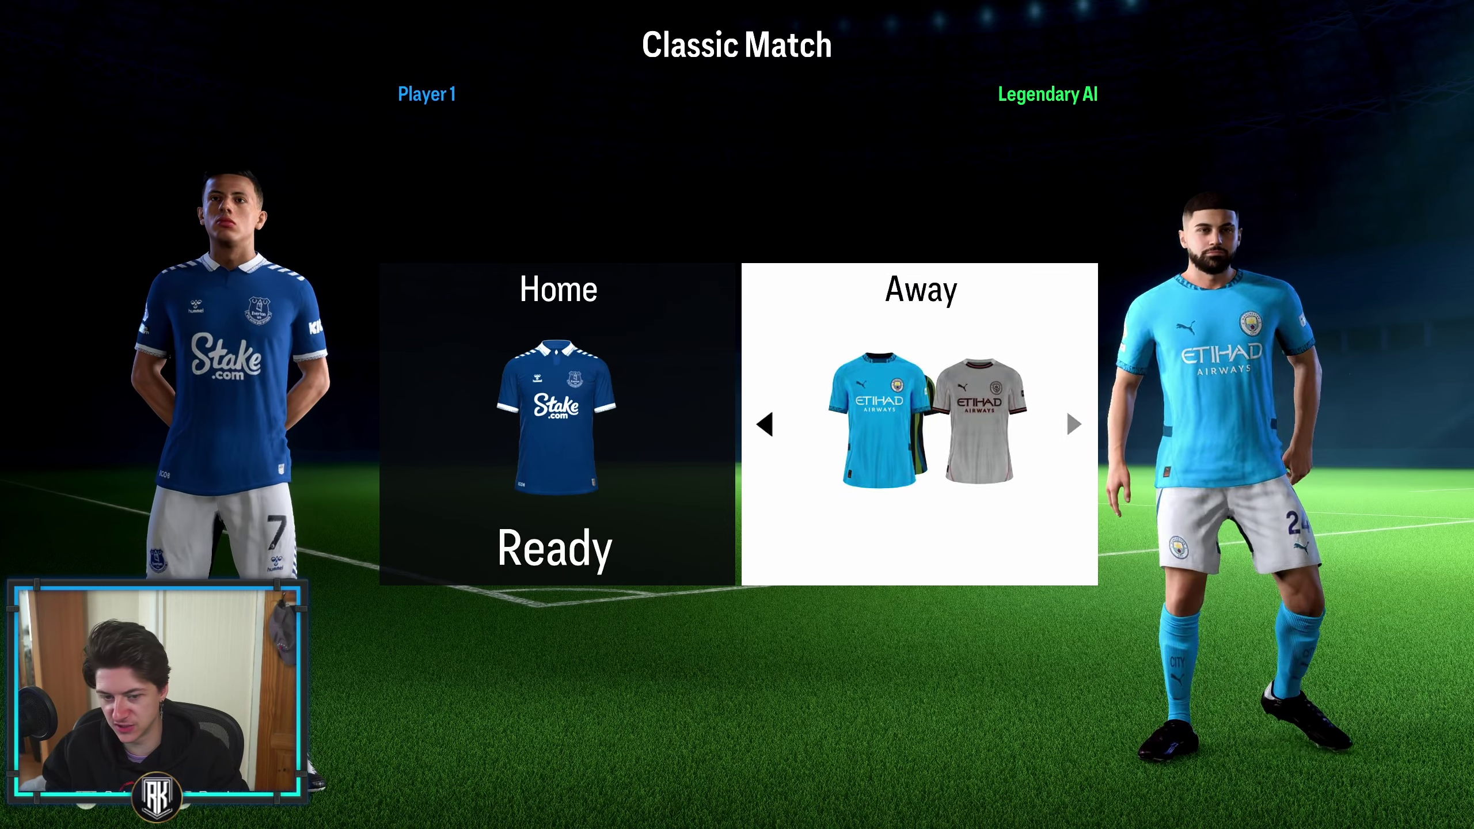
# Step: Change the home team back to Arsenal and confirm its Alternate kit against Manchester City
pyautogui.press('Escape')
pyautogui.press('Right')
pyautogui.press('Escape')
pyautogui.press('Left')
pyautogui.press('Left')
pyautogui.press('Return')
pyautogui.press('Return')
pyautogui.press('Left')
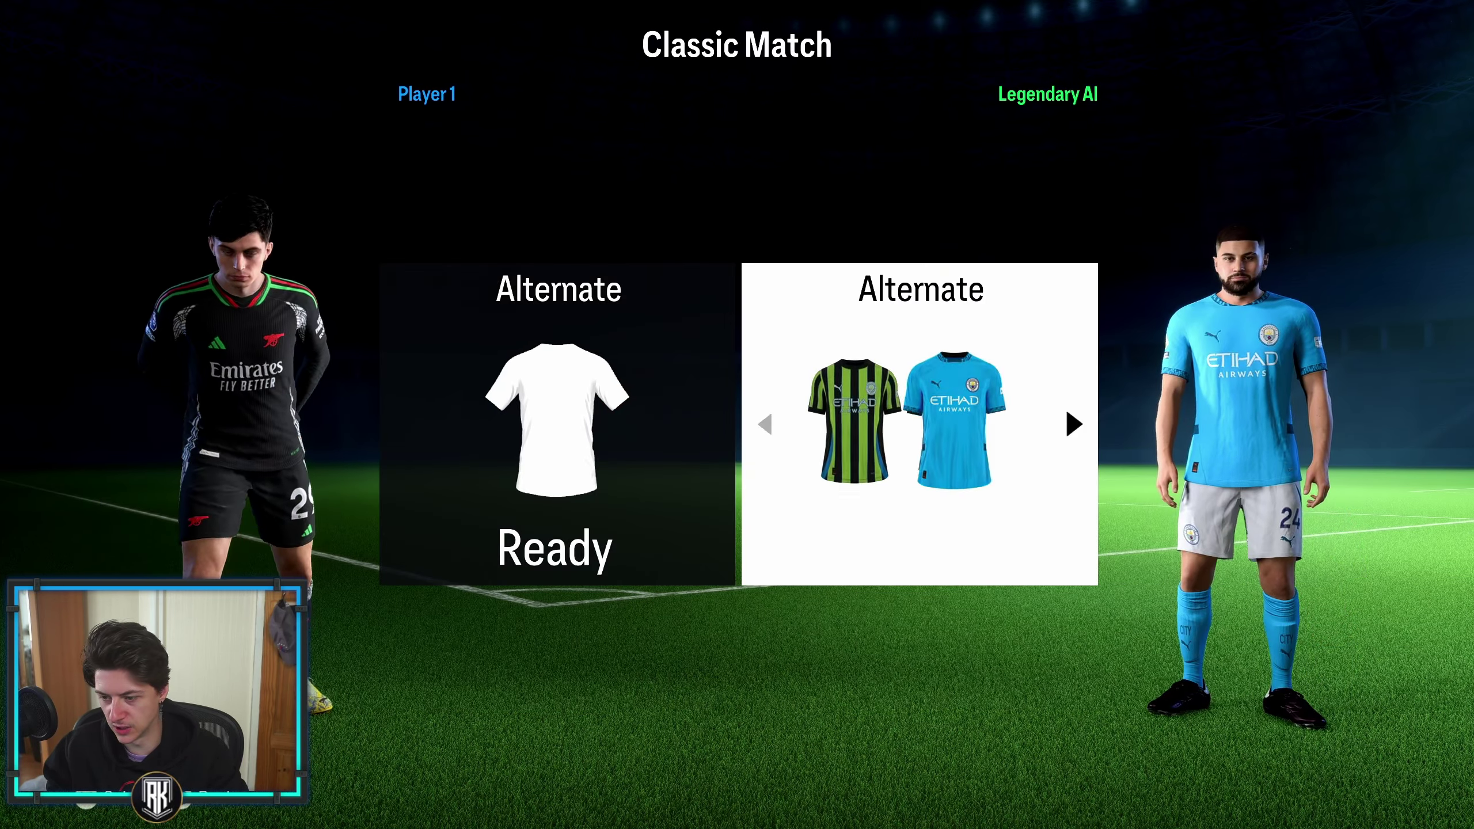
# Step: Choose Manchester City's sky-blue kit and confirm the kits to continue to the Kick Off match menu
pyautogui.press('Left')
pyautogui.press('Right')
pyautogui.press('Right')
pyautogui.press('Return')
pyautogui.press('Return')
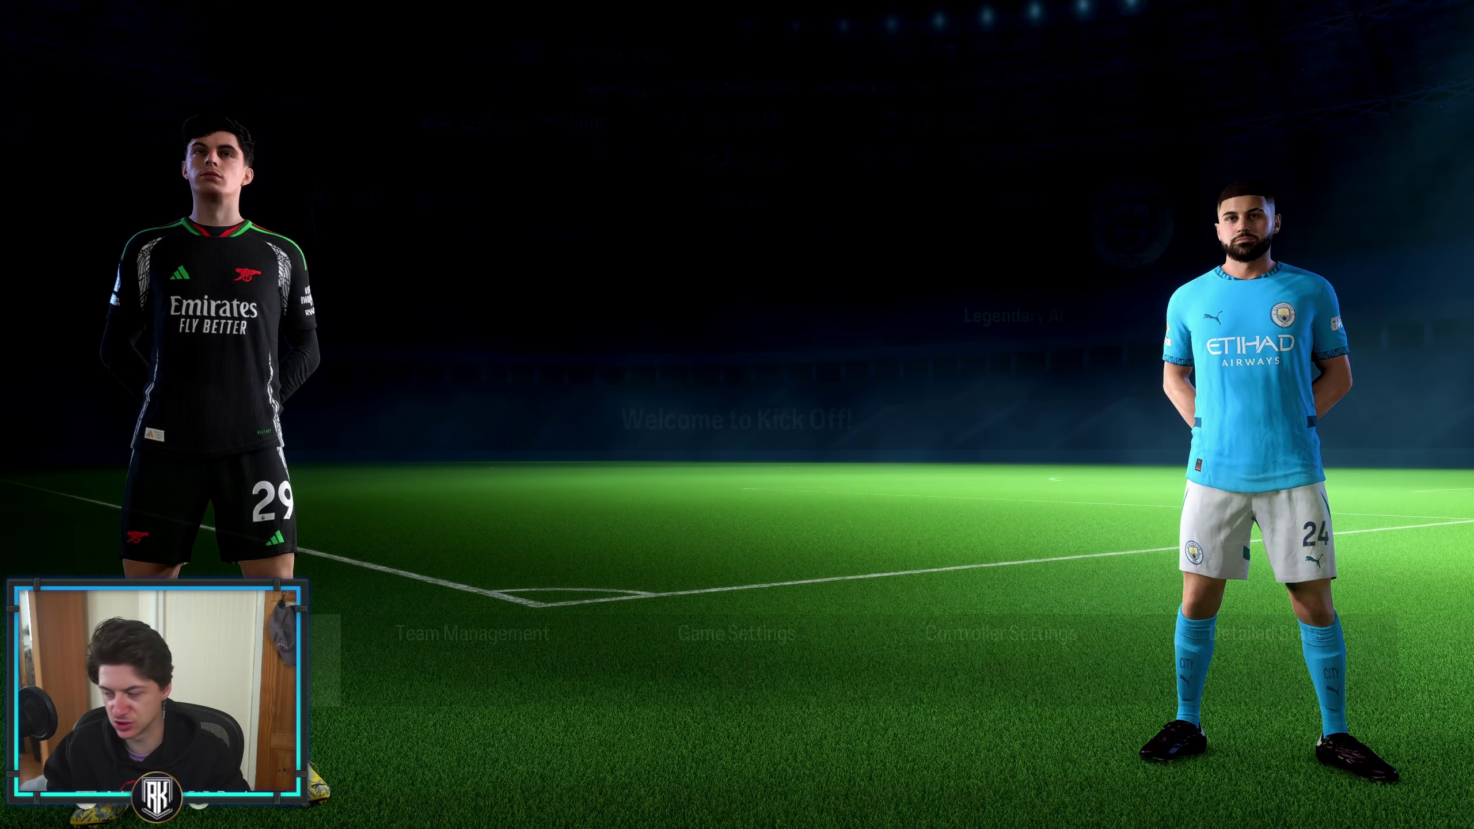